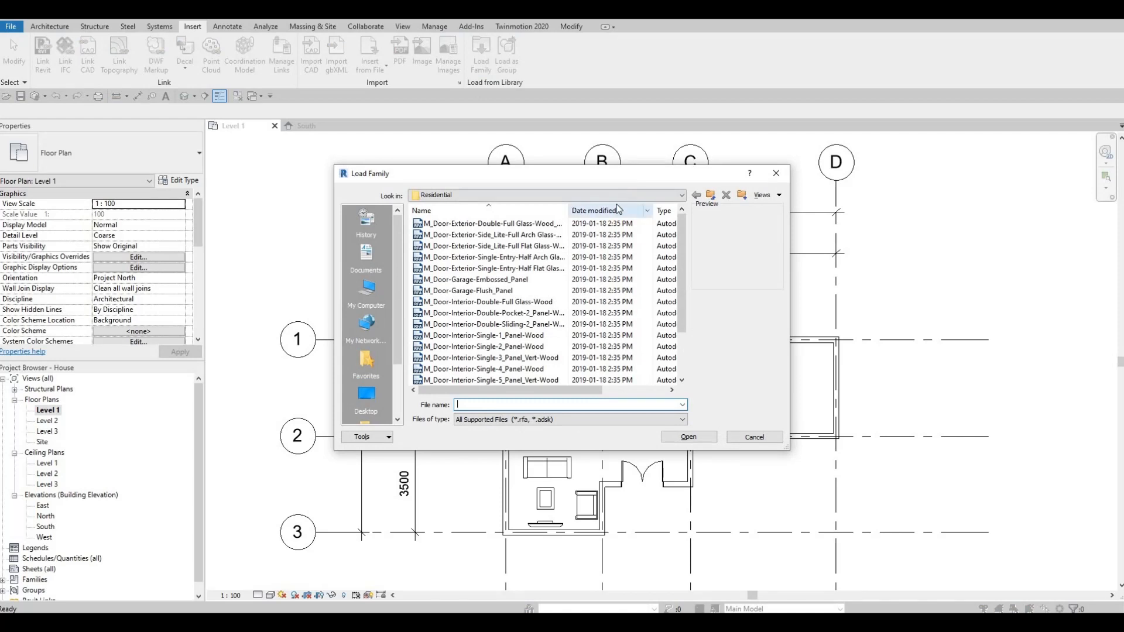
Browse the Canada family library to the Domestic folder inside Specialty Equipment.
{"action": "left_click", "coordinate": [516, 195]}
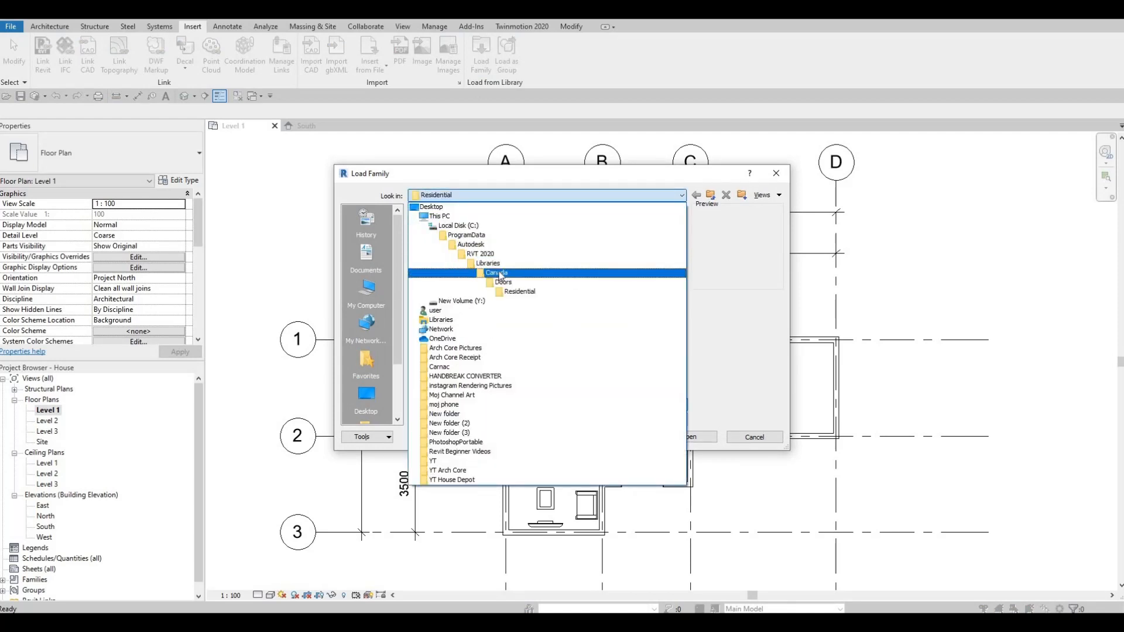
{"action": "left_click", "coordinate": [498, 273]}
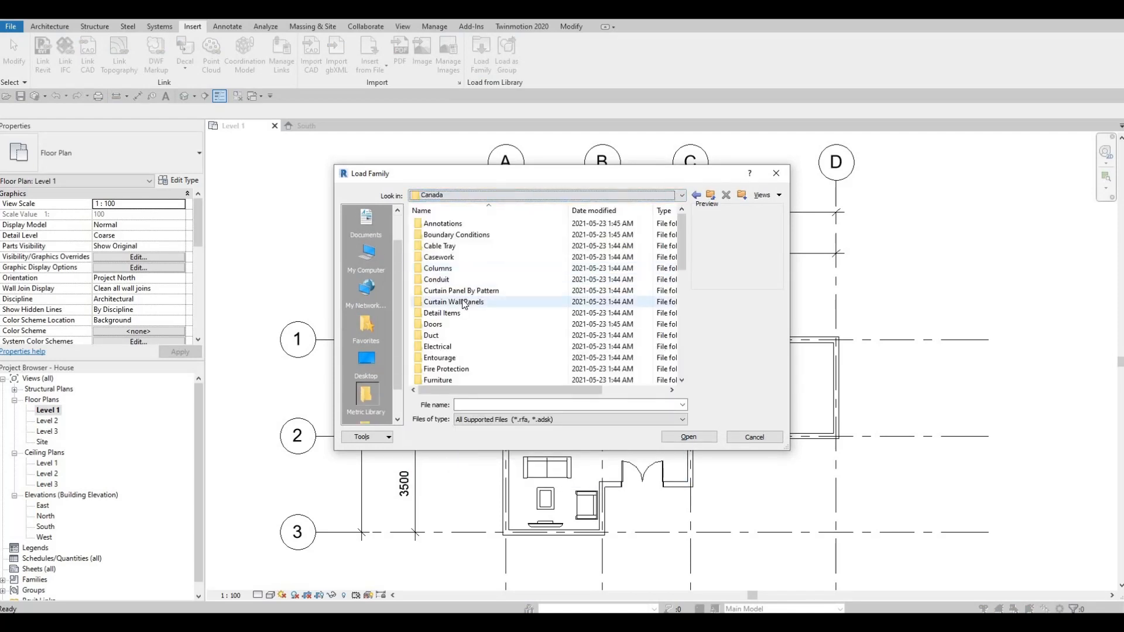
{"action": "scroll", "coordinate": [465, 303], "scroll_direction": "down", "scroll_amount": 1}
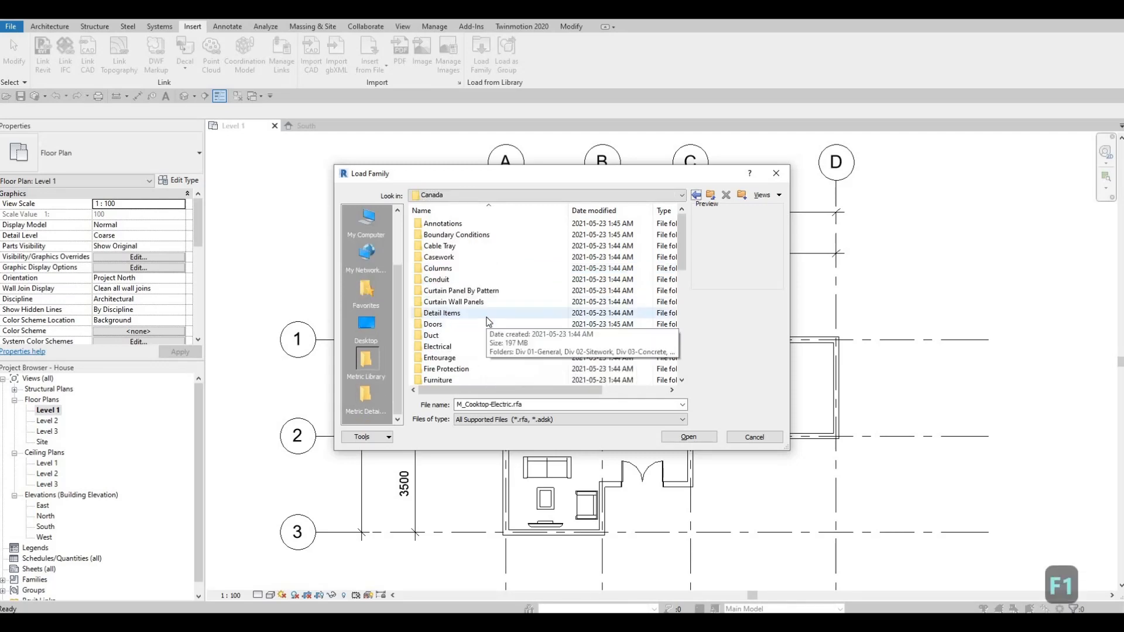
{"action": "scroll", "coordinate": [489, 322], "scroll_direction": "down", "scroll_amount": 4}
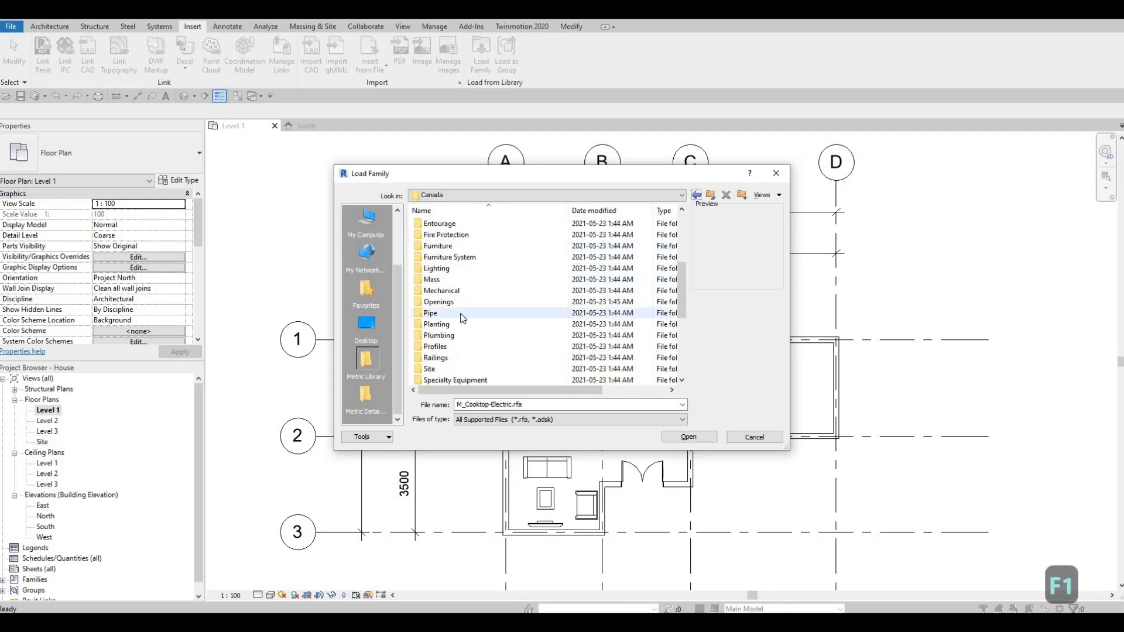
{"action": "scroll", "coordinate": [462, 318], "scroll_direction": "down", "scroll_amount": 2}
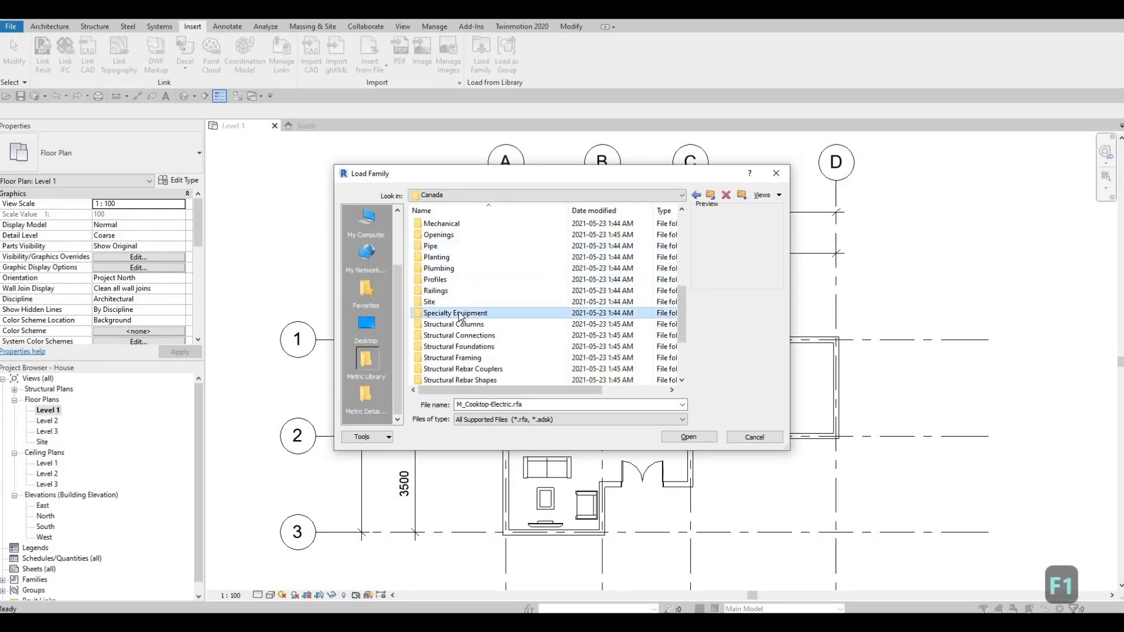
{"action": "double_click", "coordinate": [461, 316]}
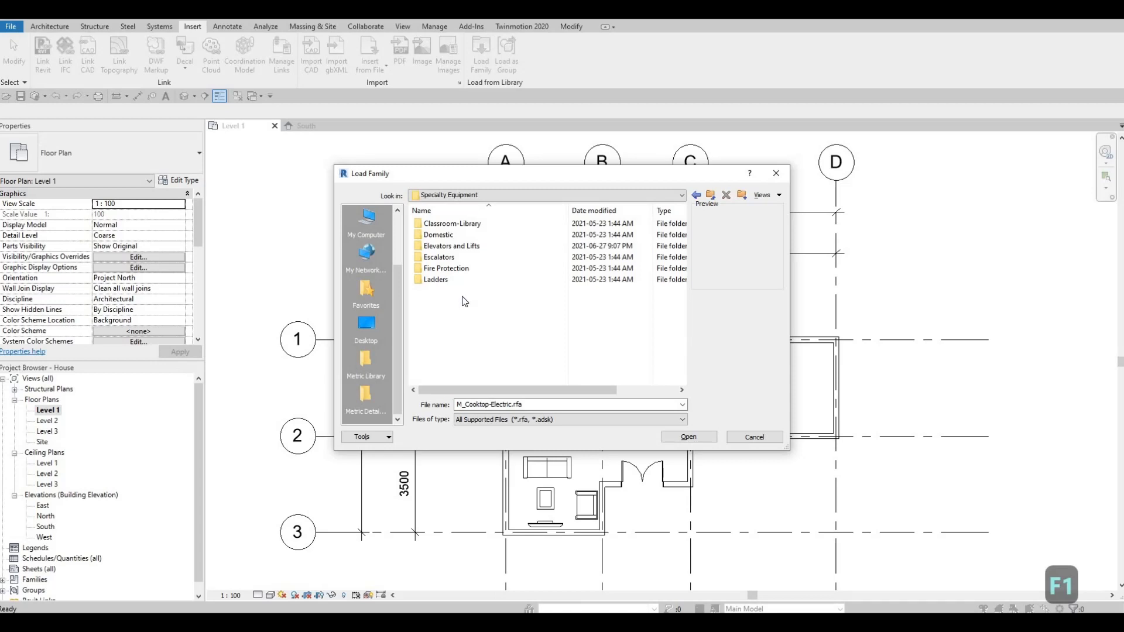
{"action": "double_click", "coordinate": [441, 237]}
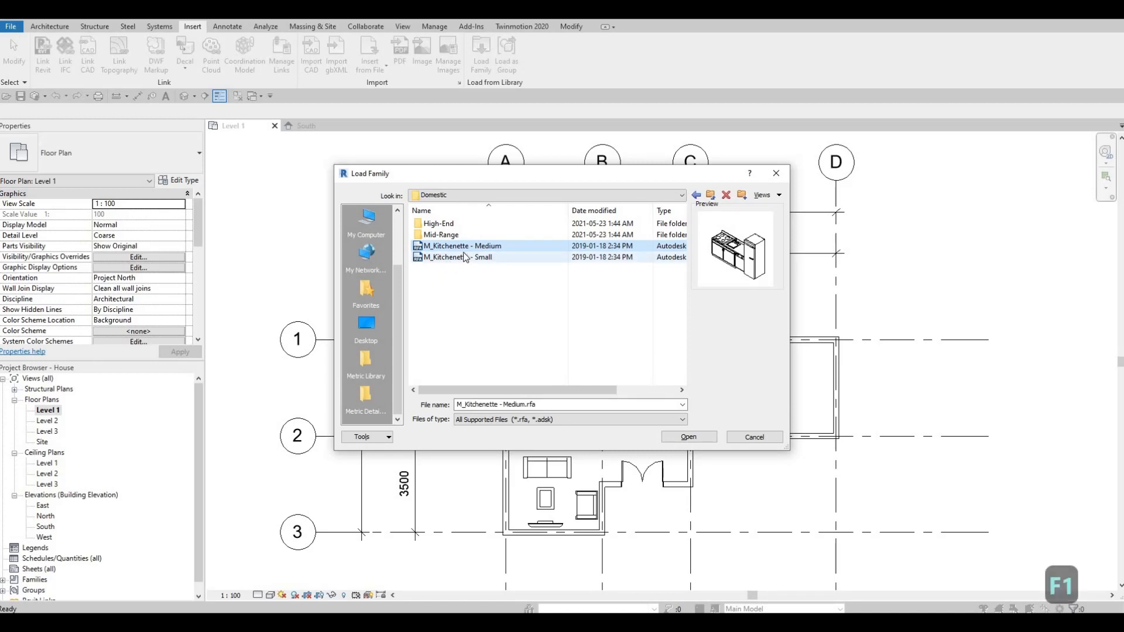
Preview the M_Kitchenette - Medium and M_Kitchenette - Small families in the Domestic folder.
{"action": "left_click", "coordinate": [467, 260]}
{"action": "left_click", "coordinate": [458, 245]}
{"action": "left_click", "coordinate": [462, 258]}
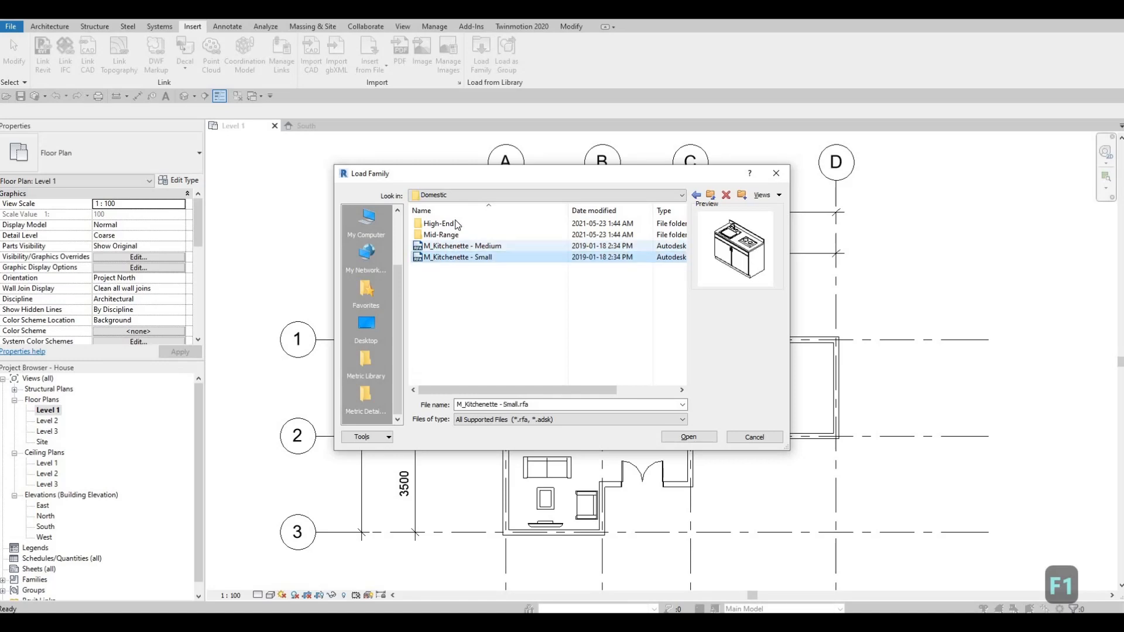
Open the High-End folder and preview its cooktop, freezer and built-in oven families.
{"action": "double_click", "coordinate": [457, 225]}
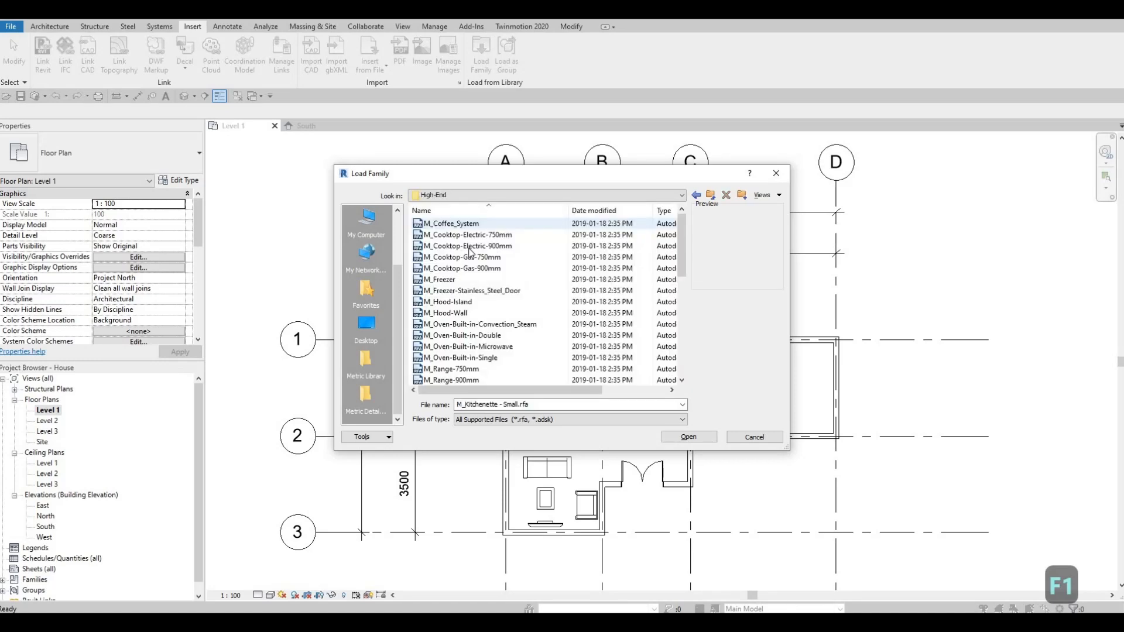
{"action": "key", "text": "Down"}
{"action": "key", "text": "Down"}
{"action": "key", "text": "Down"}
{"action": "key", "text": "Down"}
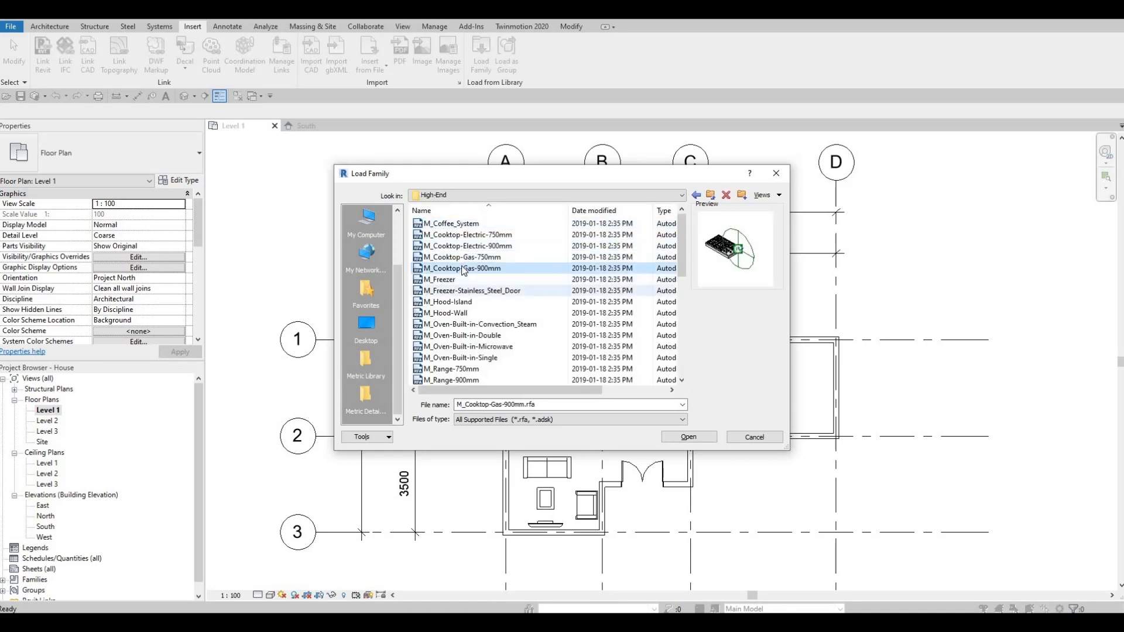
{"action": "left_click", "coordinate": [468, 248]}
{"action": "left_click", "coordinate": [466, 278]}
{"action": "left_click", "coordinate": [464, 301]}
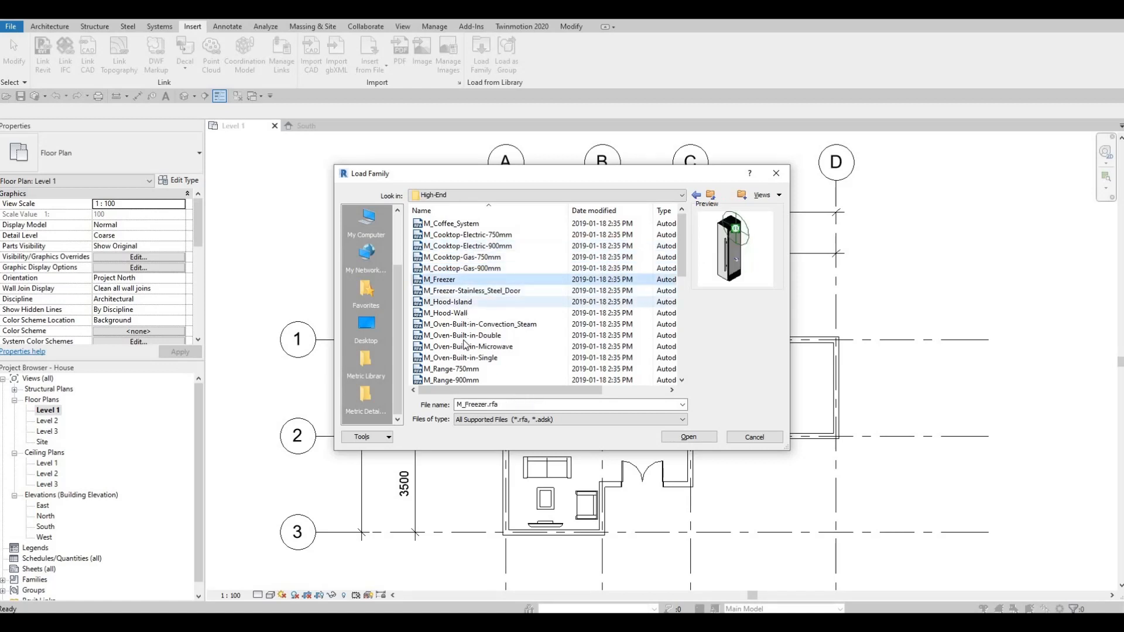
{"action": "left_click", "coordinate": [481, 323]}
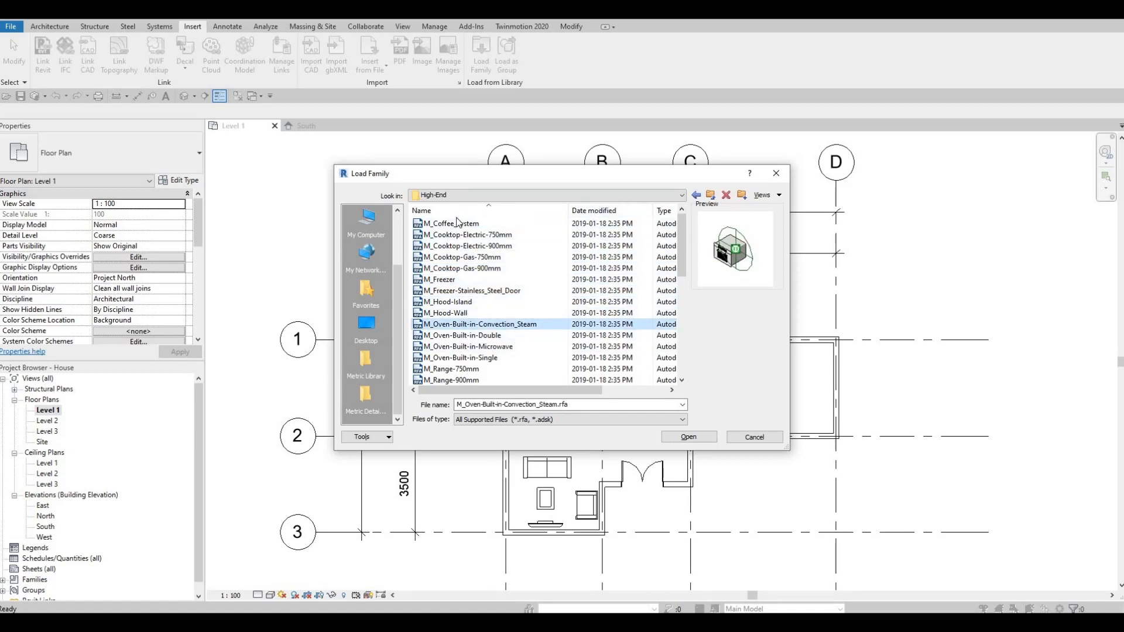
Go back to Domestic, open the Mid-Range folder and preview its cooktop, dryer, oven, range, refrigerator and washer families.
{"action": "left_click", "coordinate": [696, 195]}
{"action": "double_click", "coordinate": [446, 234]}
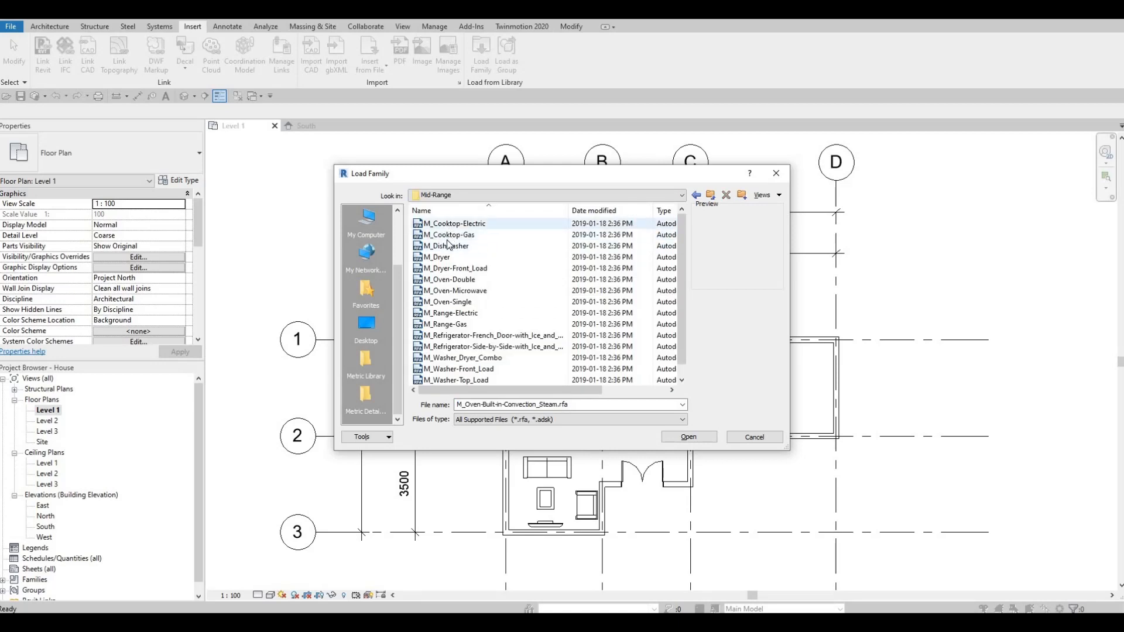
{"action": "left_click", "coordinate": [448, 225]}
{"action": "left_click", "coordinate": [447, 236]}
{"action": "left_click", "coordinate": [446, 258]}
{"action": "left_click", "coordinate": [446, 269]}
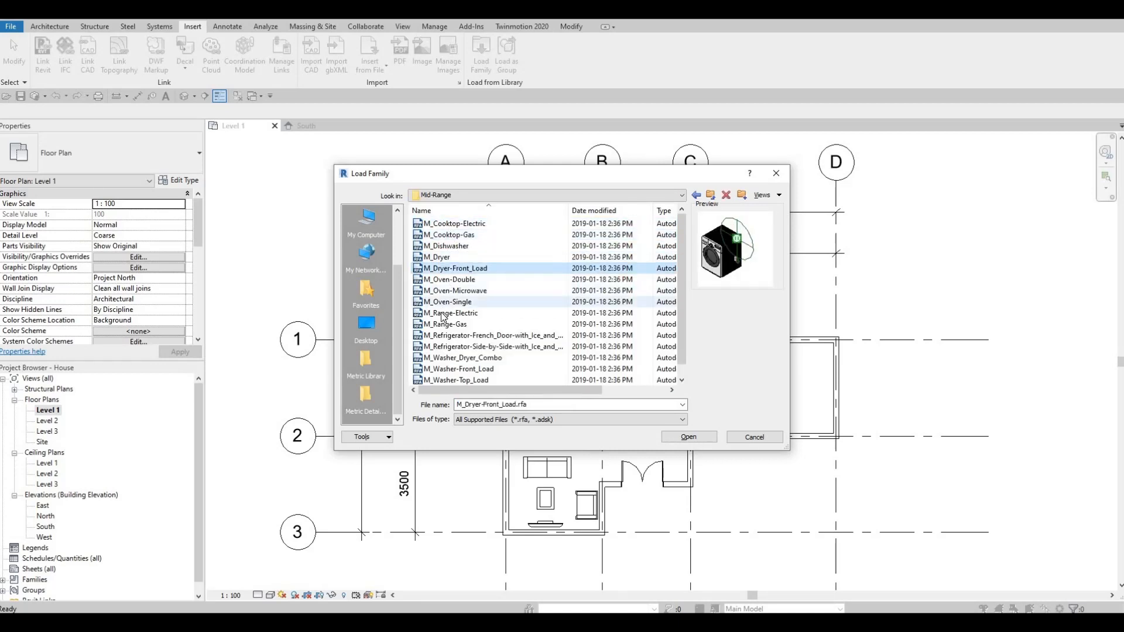
{"action": "left_click", "coordinate": [444, 314]}
{"action": "left_click", "coordinate": [445, 335]}
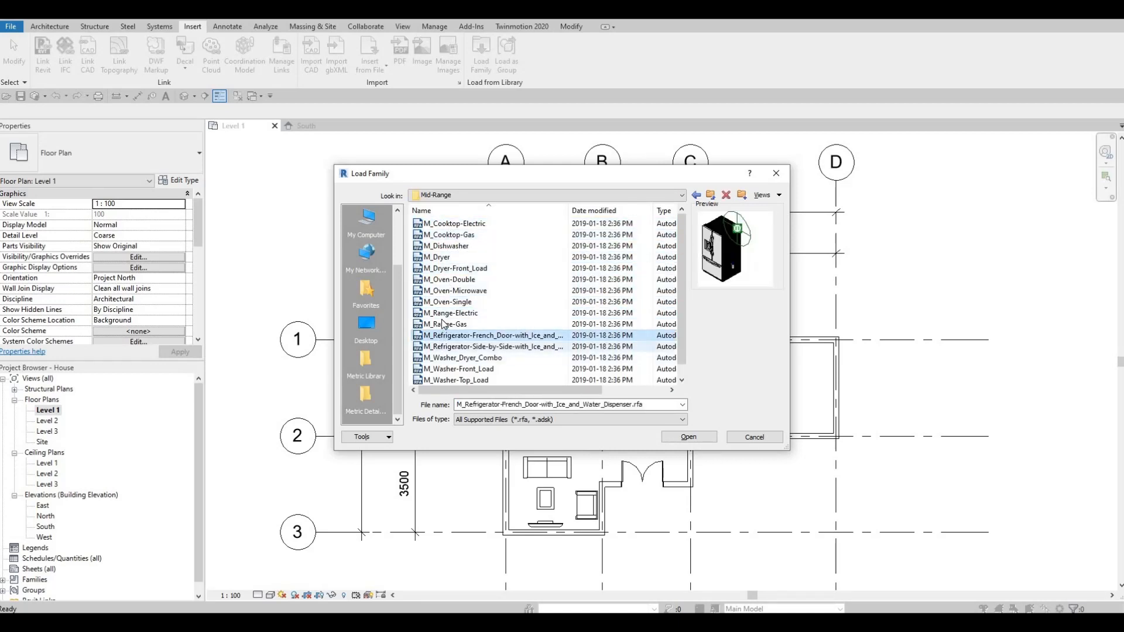
{"action": "left_click", "coordinate": [444, 324]}
{"action": "left_click", "coordinate": [455, 291]}
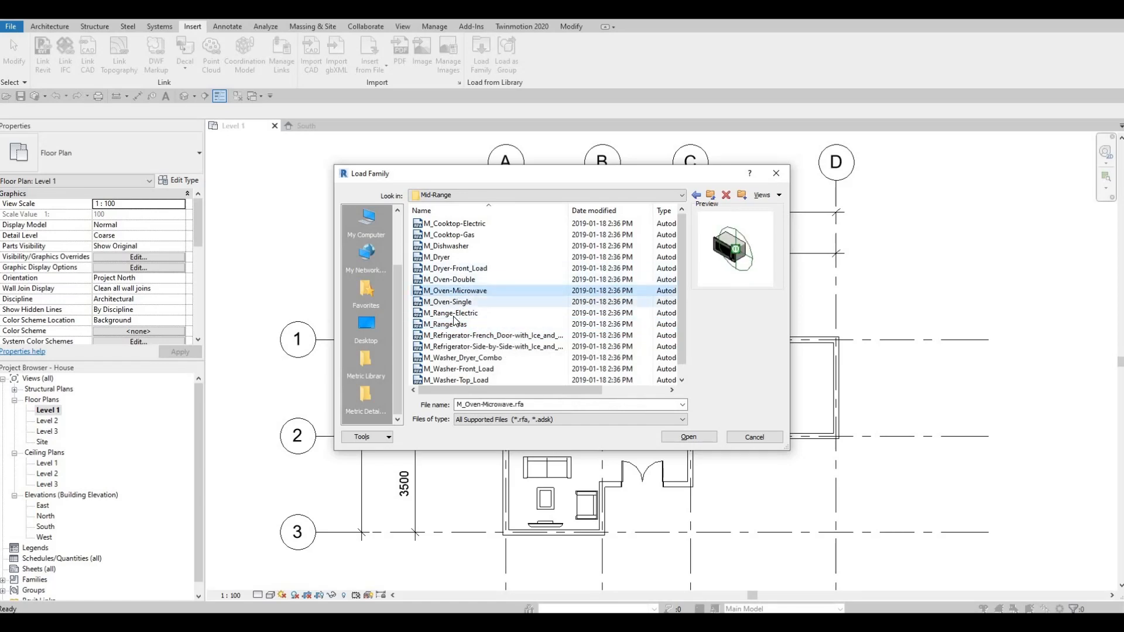
{"action": "left_click", "coordinate": [455, 303]}
{"action": "left_click", "coordinate": [453, 315]}
{"action": "left_click", "coordinate": [451, 348]}
{"action": "left_click", "coordinate": [440, 370]}
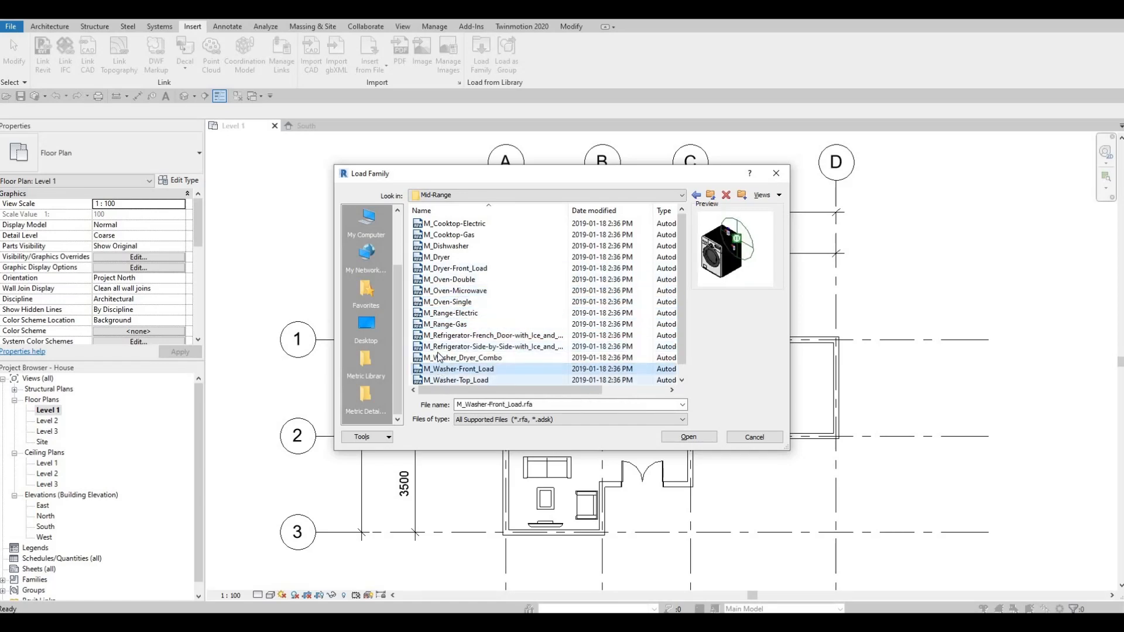
{"action": "left_click", "coordinate": [445, 380]}
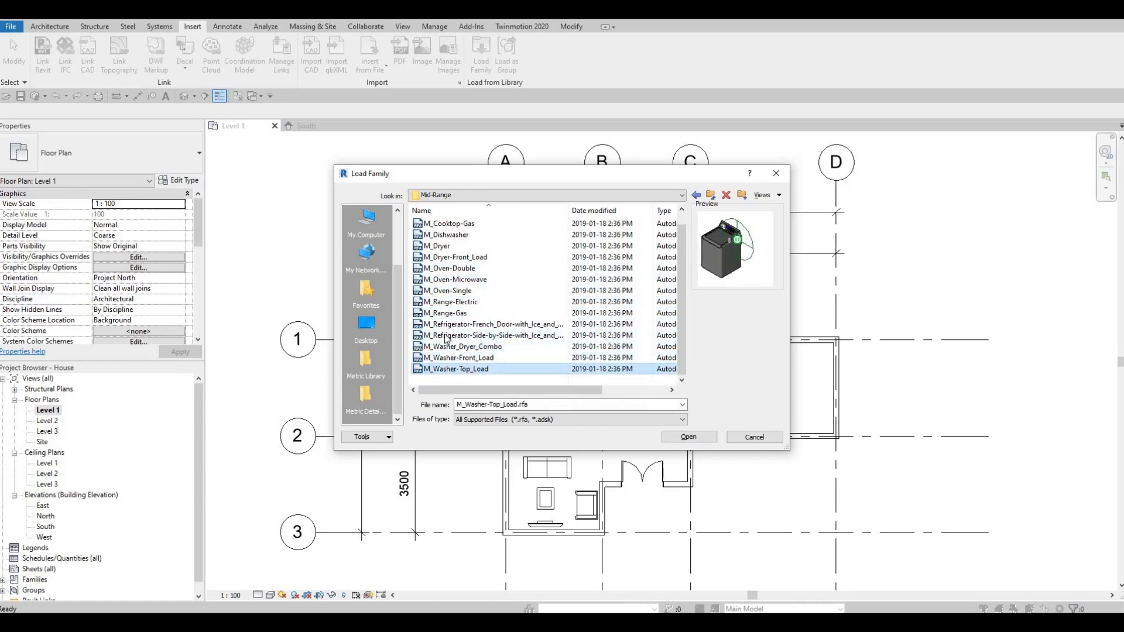
{"action": "left_click", "coordinate": [449, 347]}
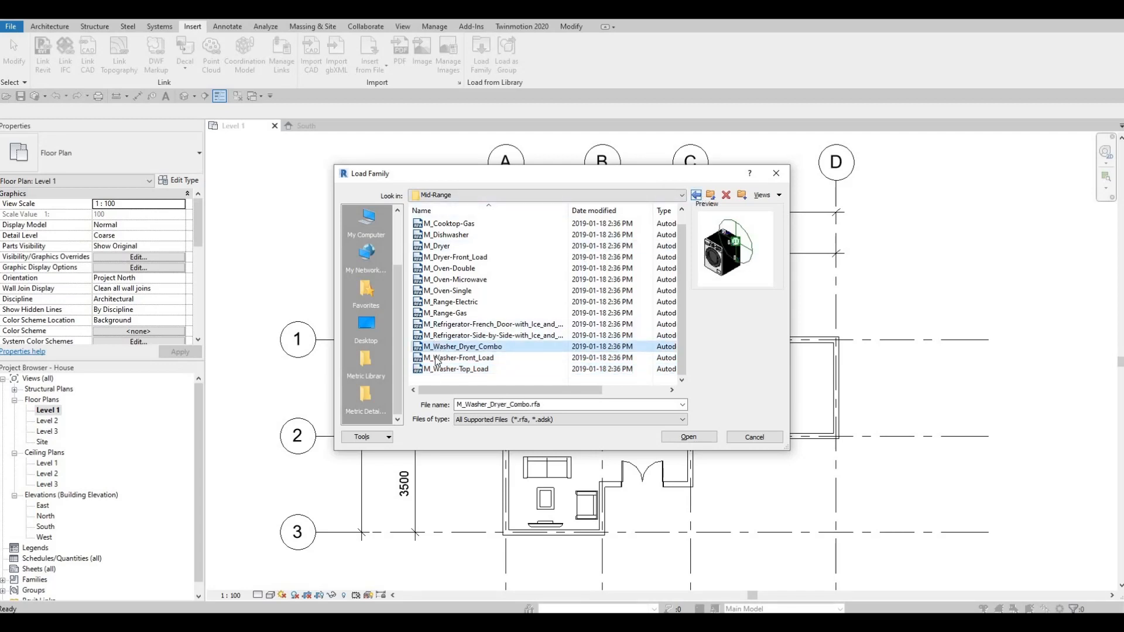
Return to the Domestic folder and review the M_Kitchenette - Medium family and the High-End and Mid-Range folders.
{"action": "left_click", "coordinate": [697, 196]}
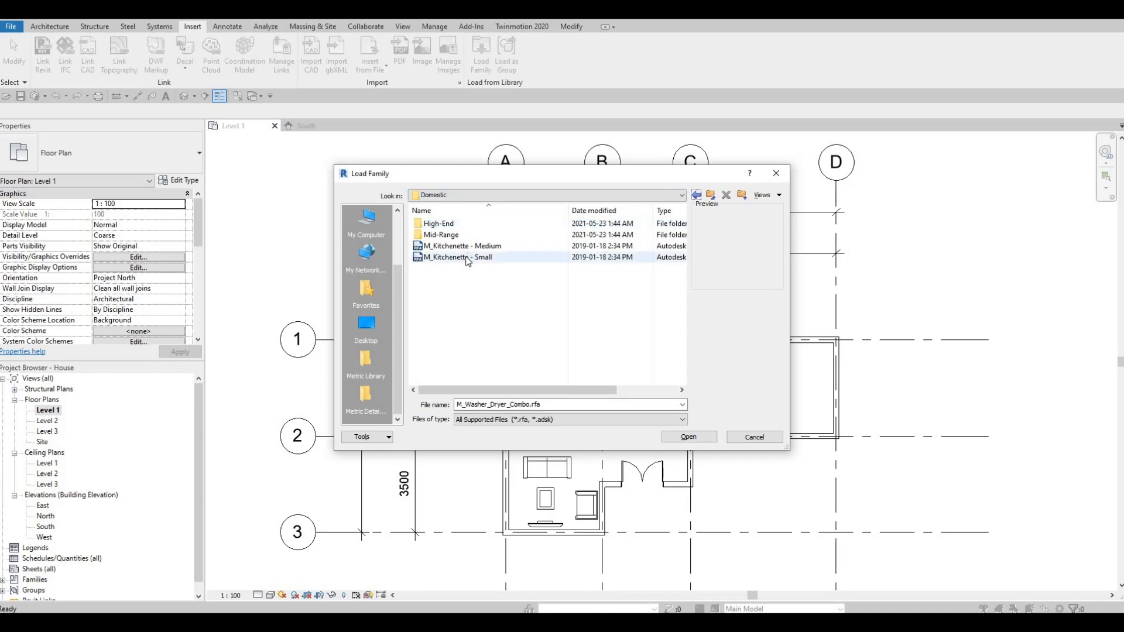
{"action": "left_click", "coordinate": [461, 246]}
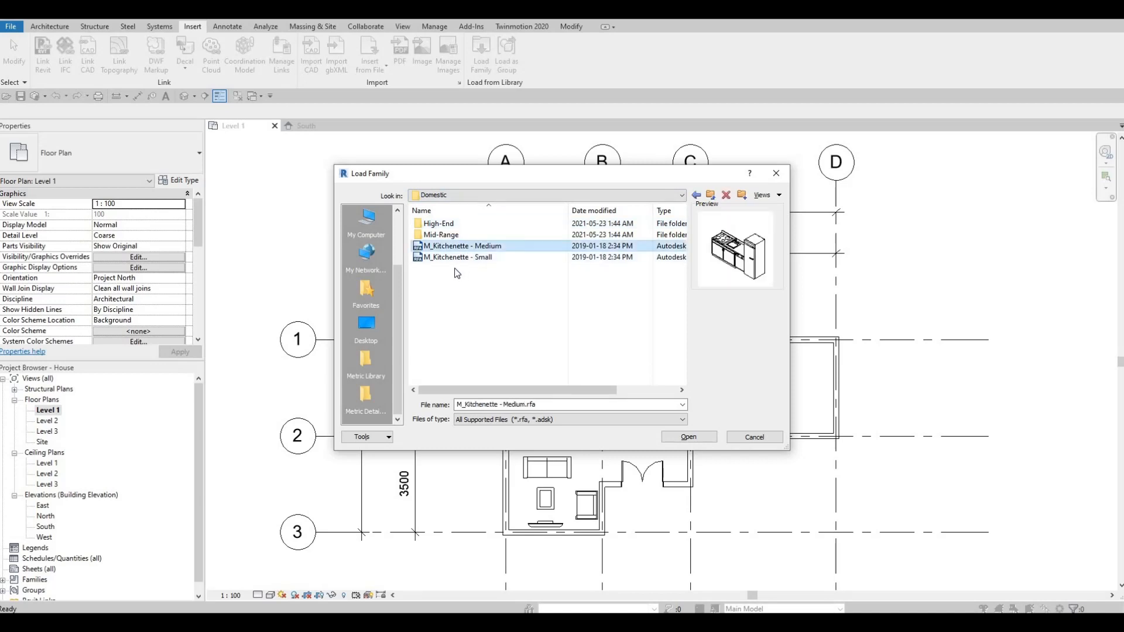
{"action": "left_click", "coordinate": [441, 233]}
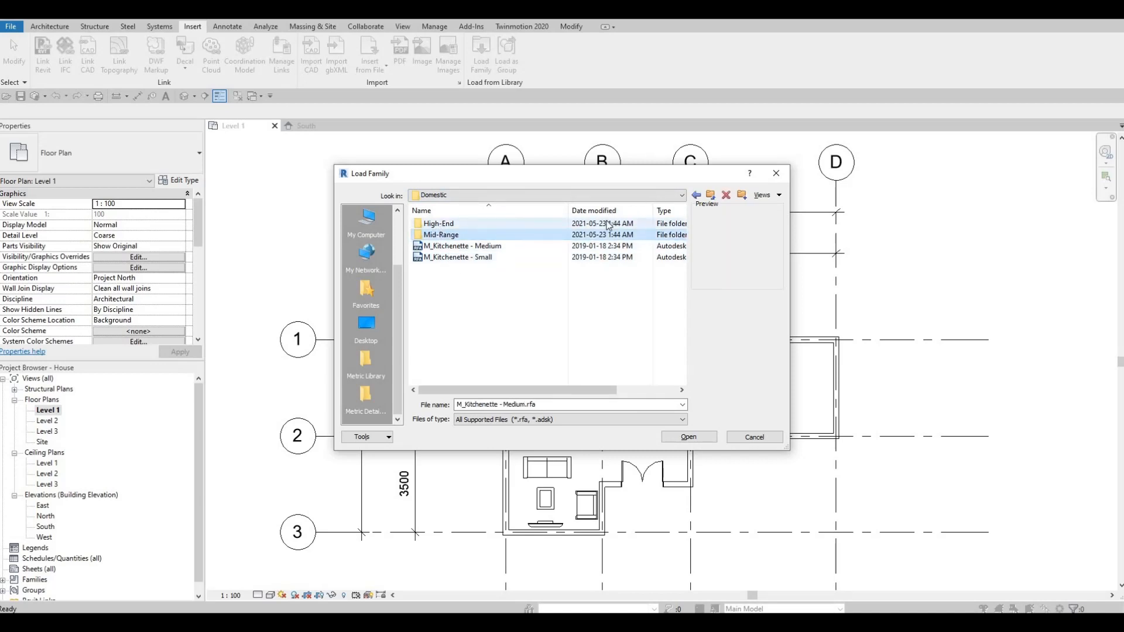
{"action": "left_click", "coordinate": [441, 224]}
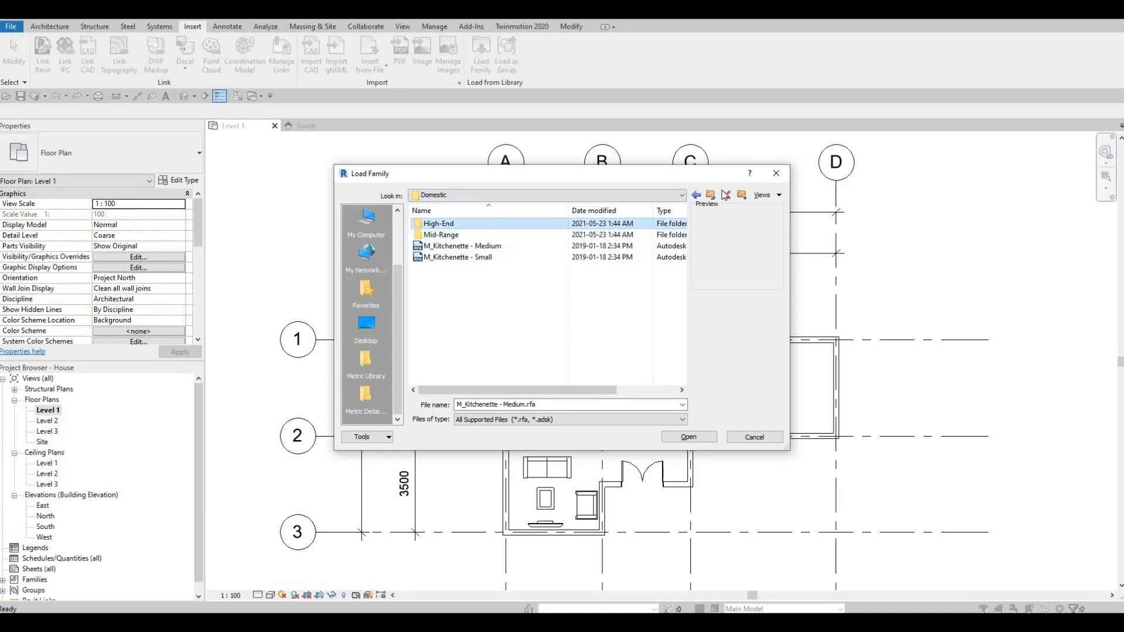
{"action": "left_click", "coordinate": [438, 235]}
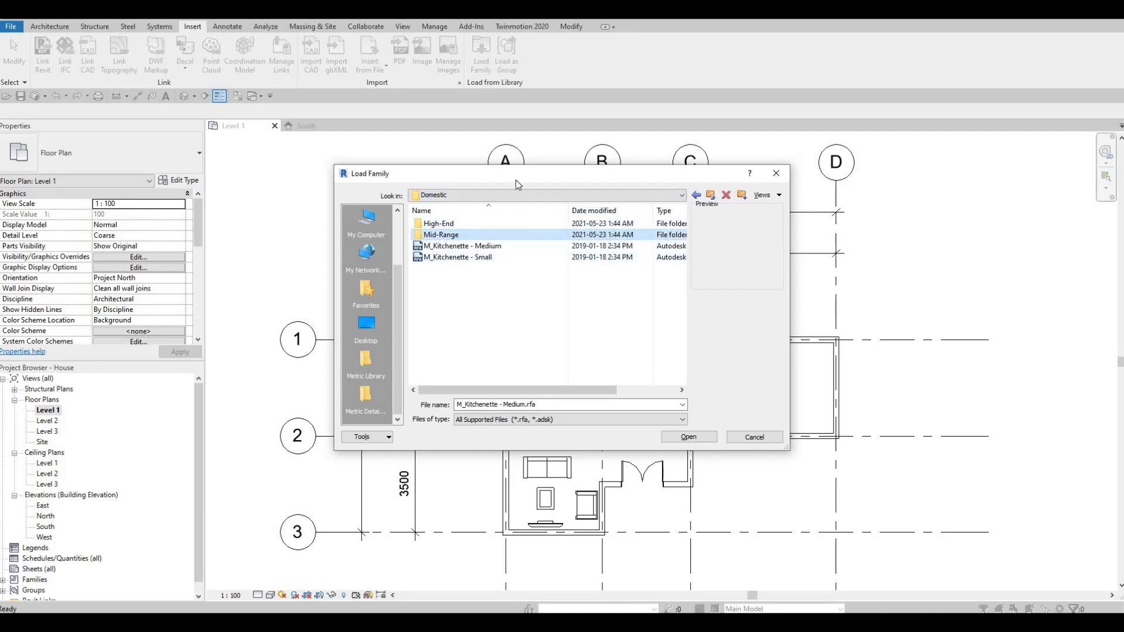
Move the Load Family dialog off the furnished part of the plan and open Casework > Base Cabinets in the Canada library.
{"action": "left_click_drag", "start_coordinate": [632, 174], "coordinate": [980, 197]}
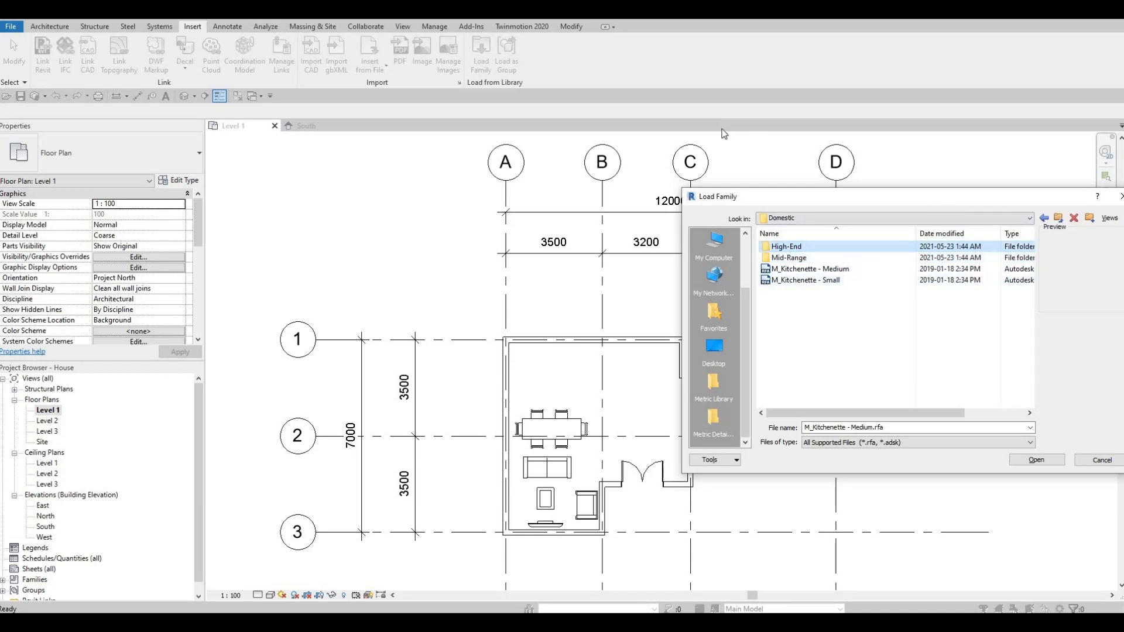
{"action": "left_click_drag", "start_coordinate": [766, 197], "coordinate": [736, 178]}
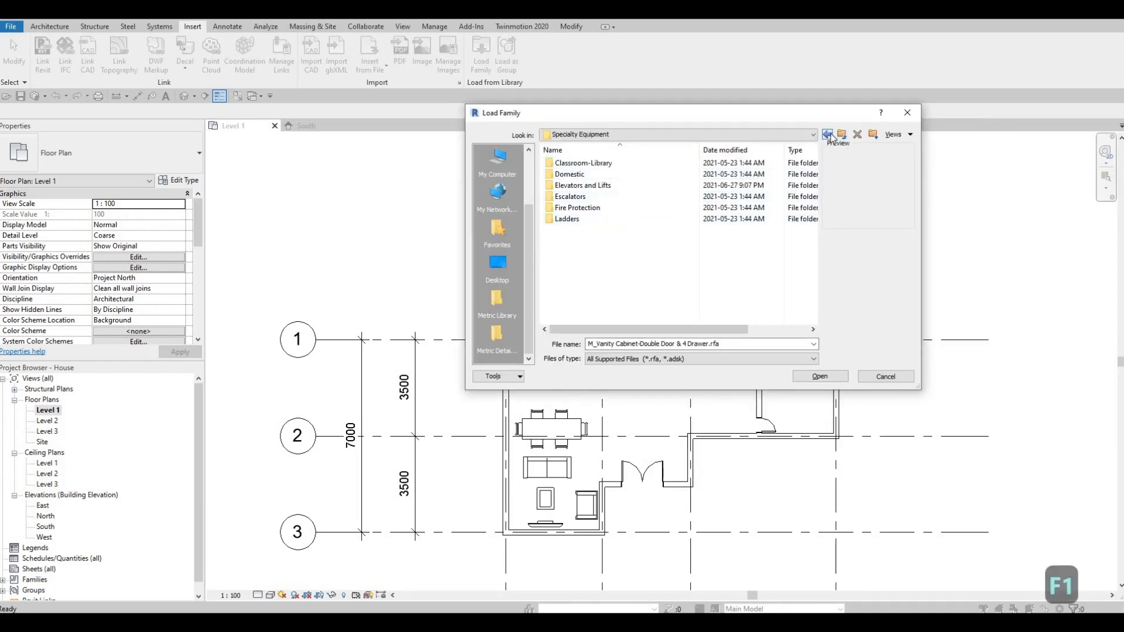
{"action": "left_click", "coordinate": [828, 136]}
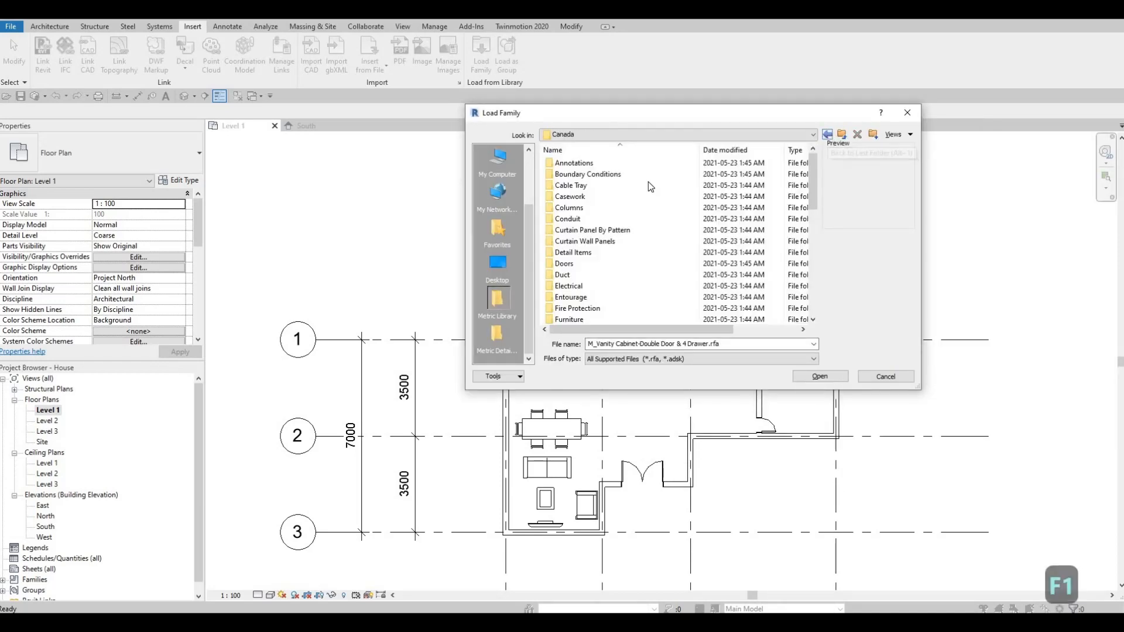
{"action": "double_click", "coordinate": [588, 197]}
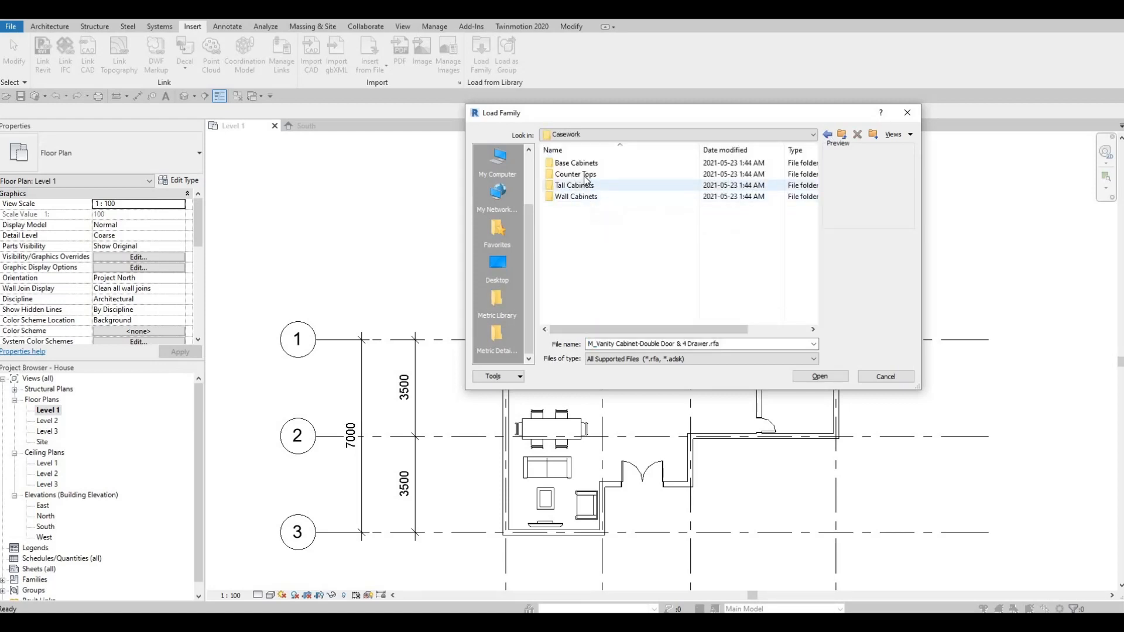
{"action": "double_click", "coordinate": [592, 165]}
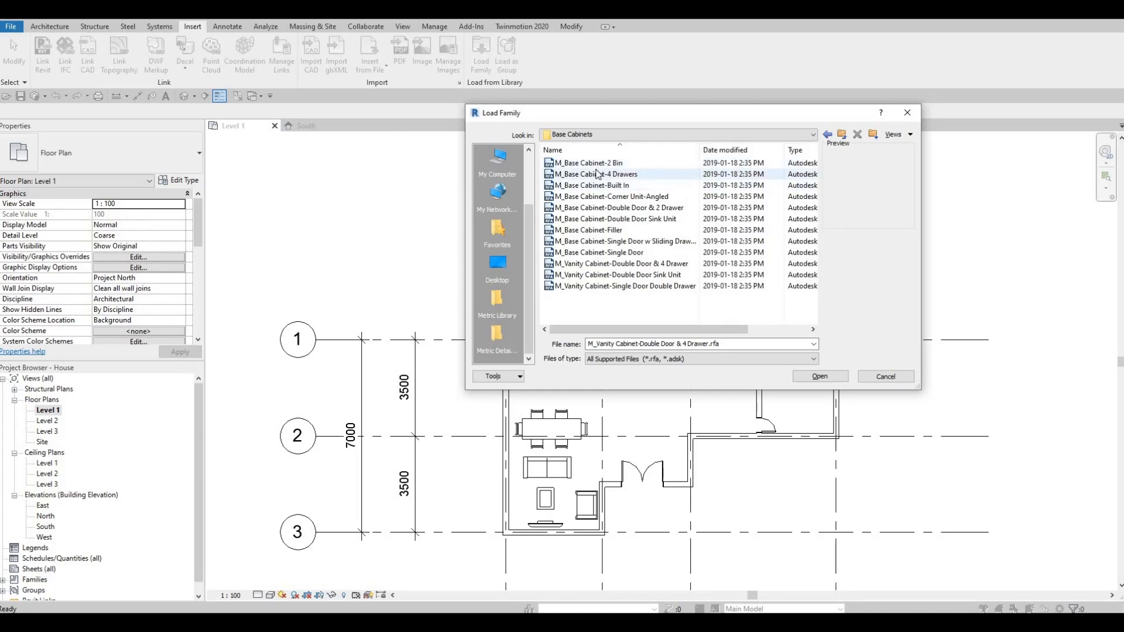
Preview the four-drawer base cabinet and the vanity cabinet families in the Base Cabinets folder.
{"action": "key", "text": "Down"}
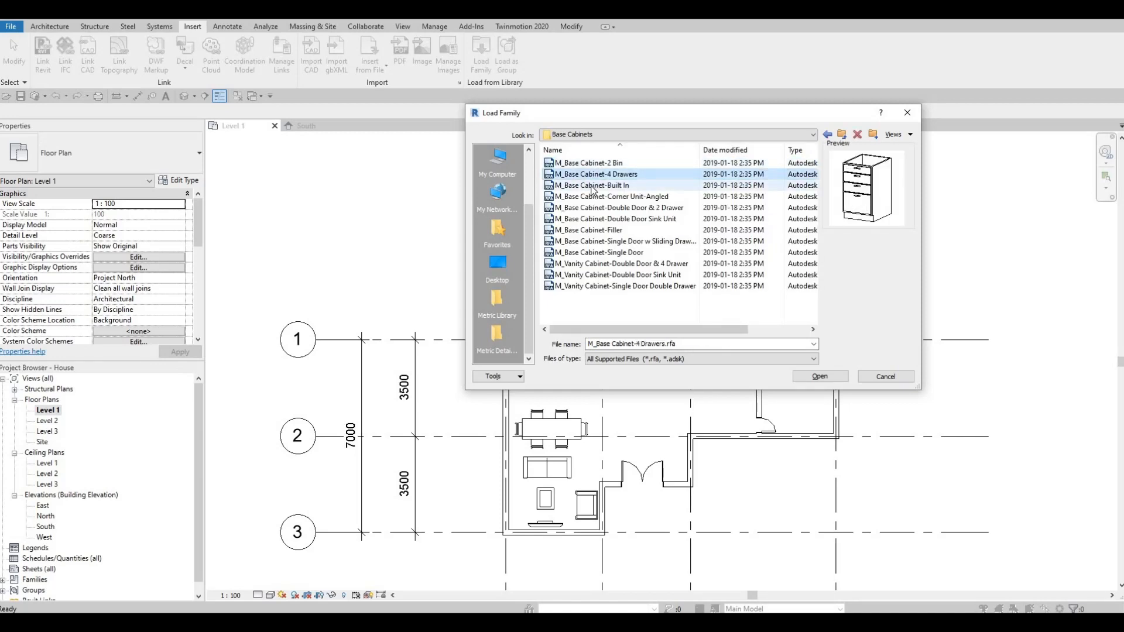
{"action": "left_click", "coordinate": [587, 276]}
{"action": "left_click", "coordinate": [586, 285]}
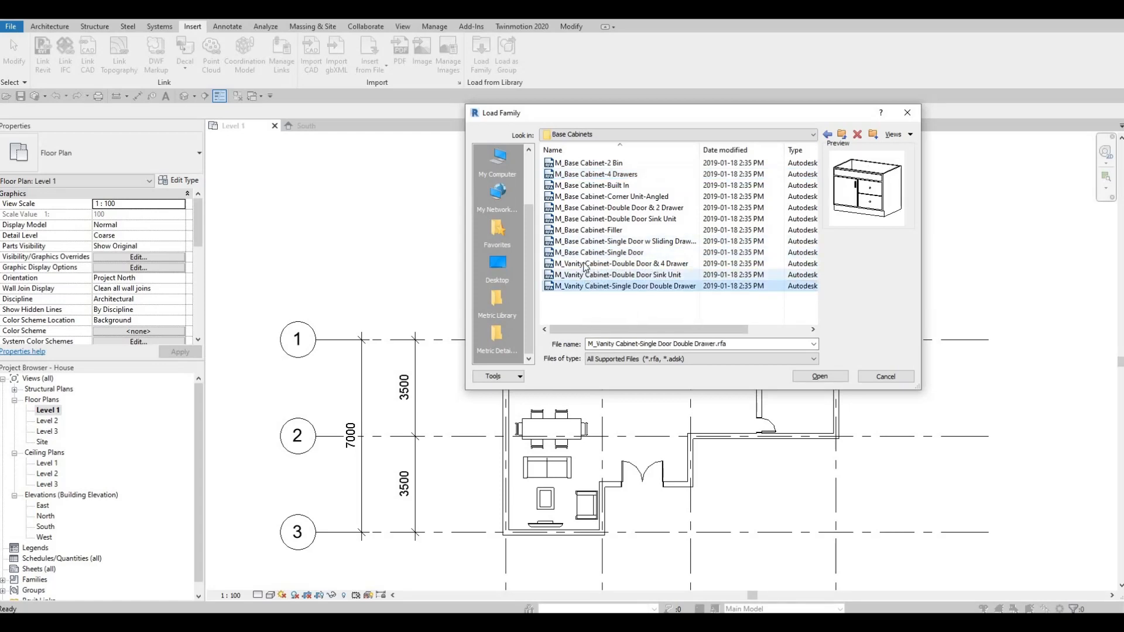
{"action": "left_click", "coordinate": [586, 265]}
Go back to Casework, open the Counter Tops folder and preview its island and L-shaped counter top families.
{"action": "key", "text": "BackSpace"}
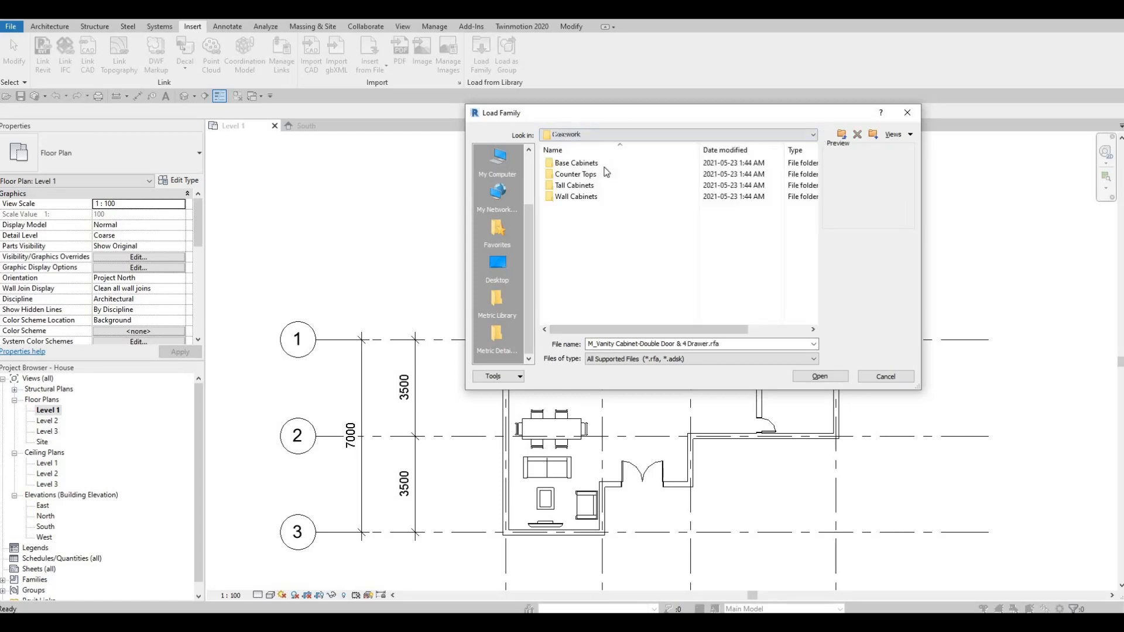
{"action": "left_click", "coordinate": [595, 176]}
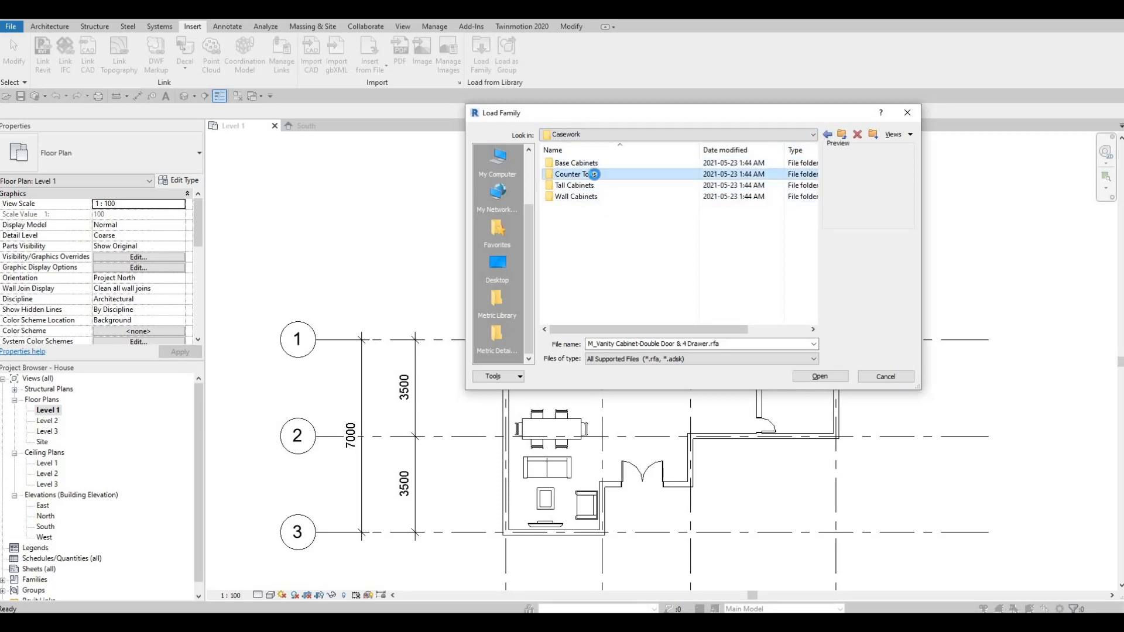
{"action": "double_click", "coordinate": [604, 175]}
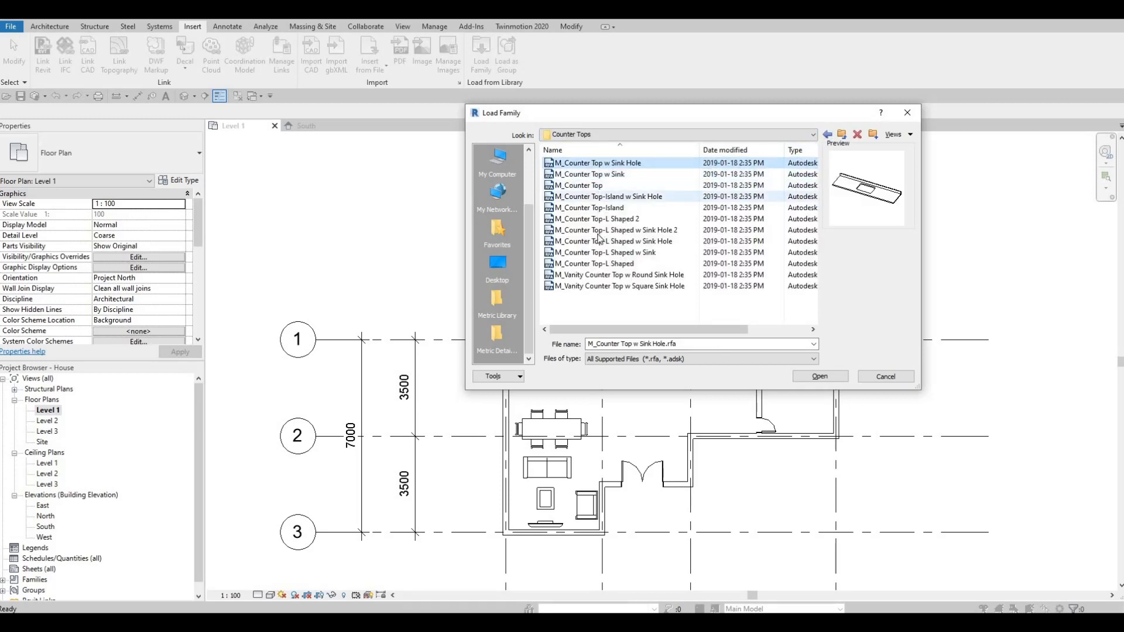
{"action": "left_click", "coordinate": [597, 196]}
{"action": "key", "text": "Down"}
{"action": "key", "text": "Down"}
{"action": "key", "text": "Down"}
{"action": "key", "text": "Down"}
{"action": "key", "text": "Down"}
{"action": "key", "text": "Down"}
{"action": "key", "text": "Down"}
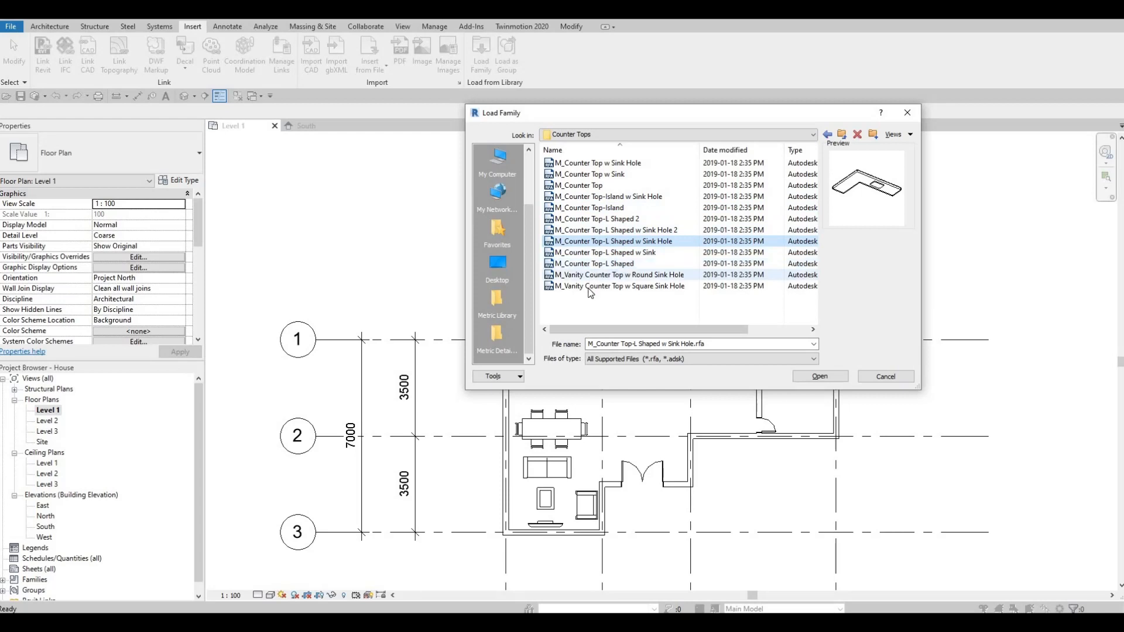
Preview the M_Counter Top-L Shaped w Sink family, return to Casework and open the Base Cabinets folder.
{"action": "key", "text": "Down"}
{"action": "left_click", "coordinate": [584, 254]}
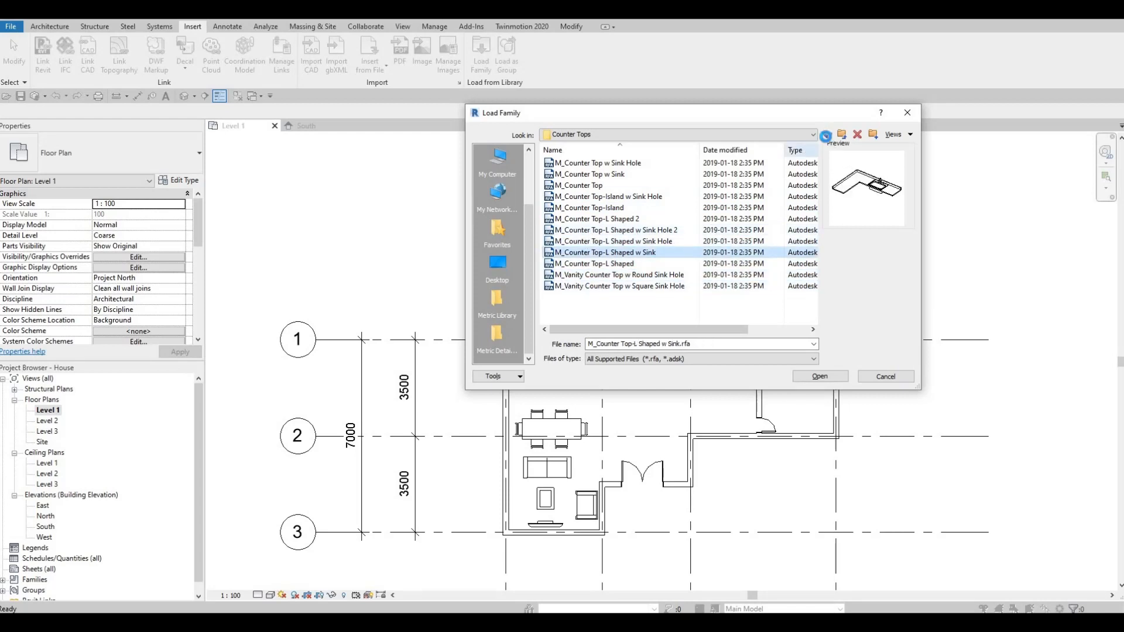
{"action": "left_click", "coordinate": [828, 134]}
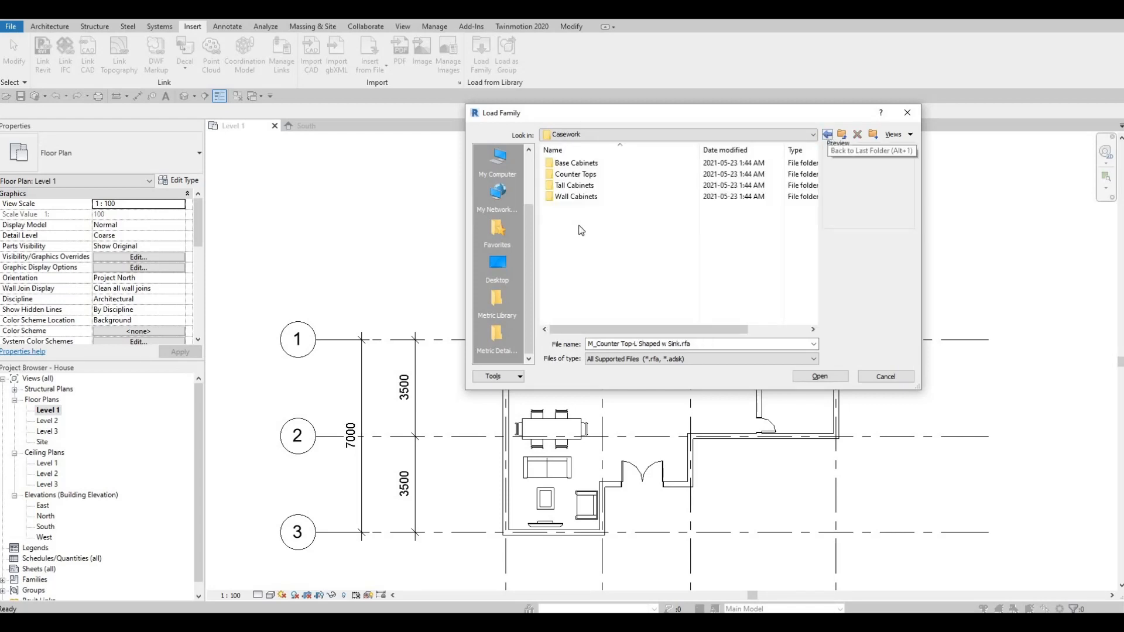
{"action": "double_click", "coordinate": [582, 163]}
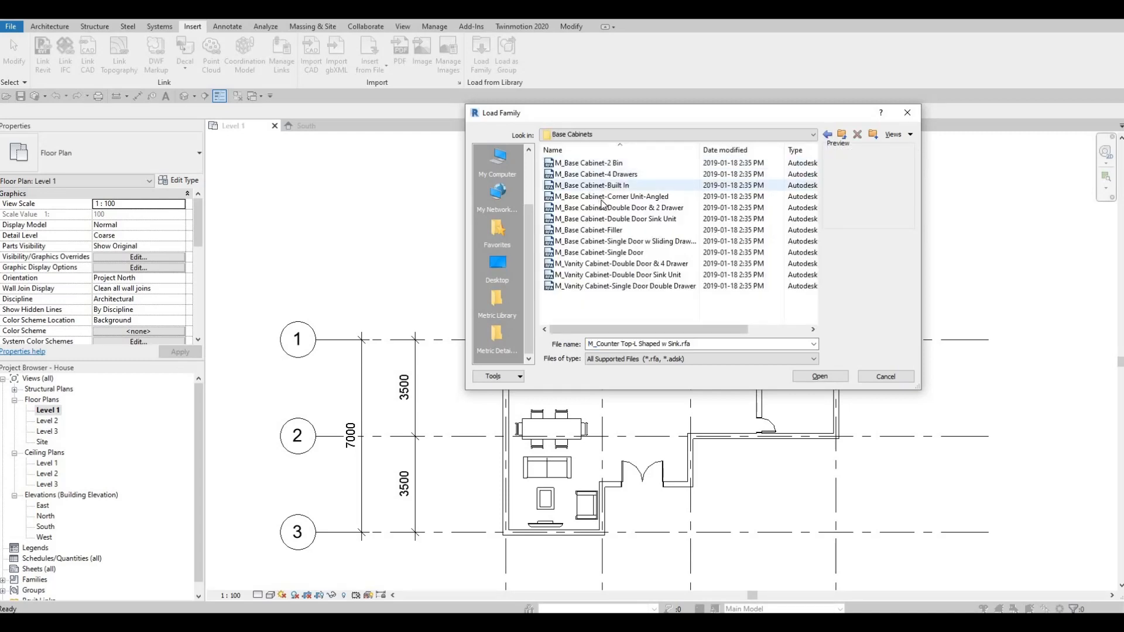
Preview the base cabinet families from M_Base Cabinet-2 Bin through M_Base Cabinet-Double Door & 2 Drawer.
{"action": "left_click", "coordinate": [592, 166]}
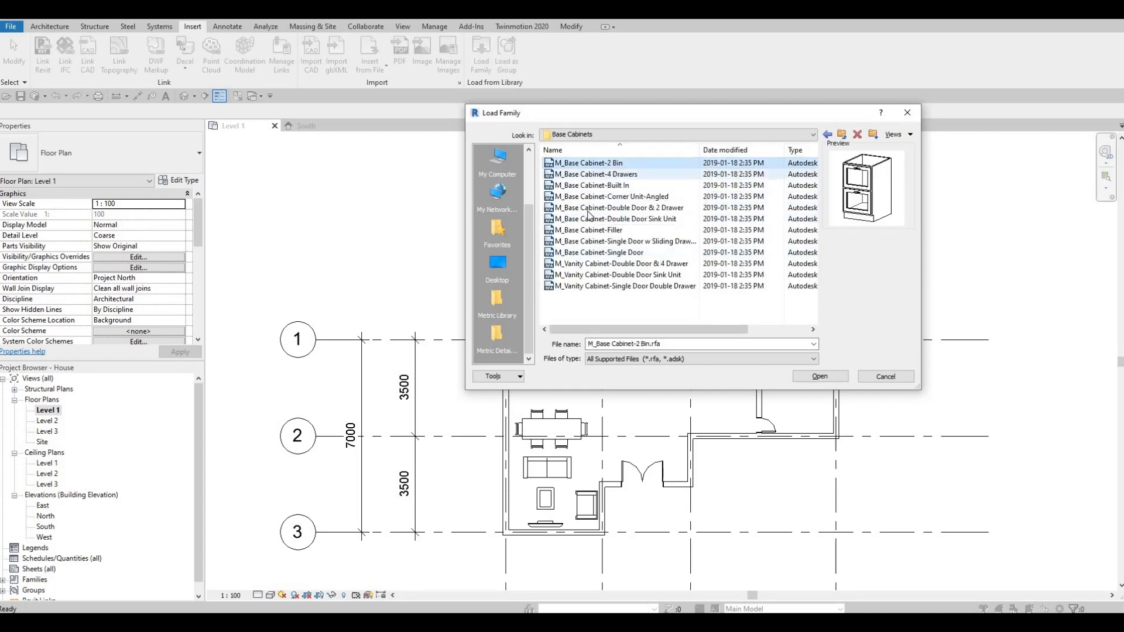
{"action": "left_click", "coordinate": [592, 174]}
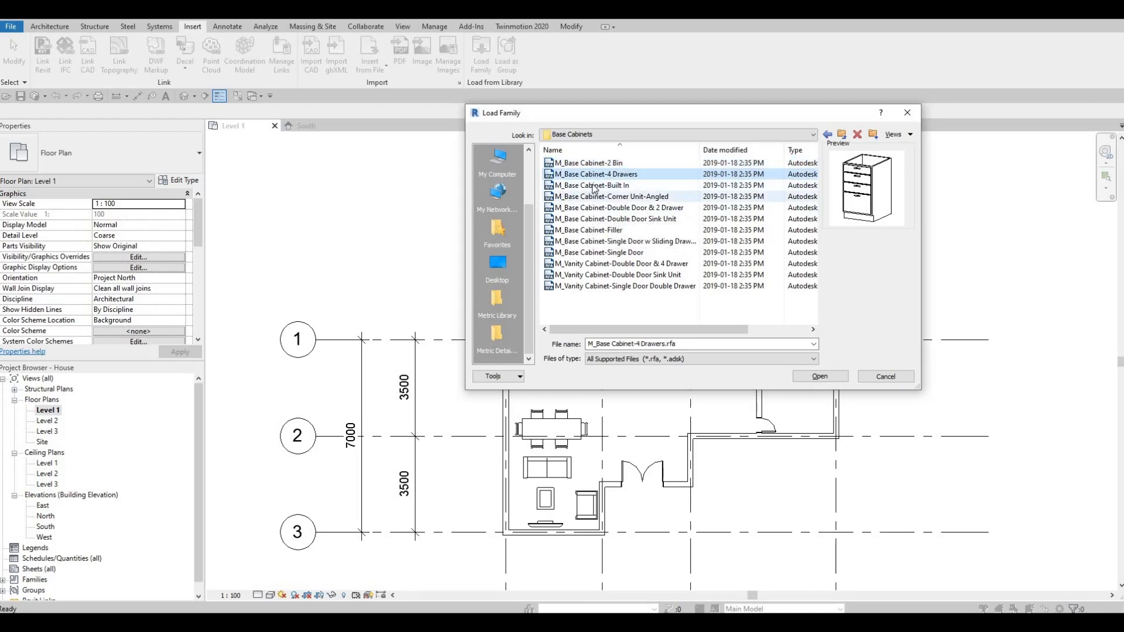
{"action": "left_click", "coordinate": [604, 184]}
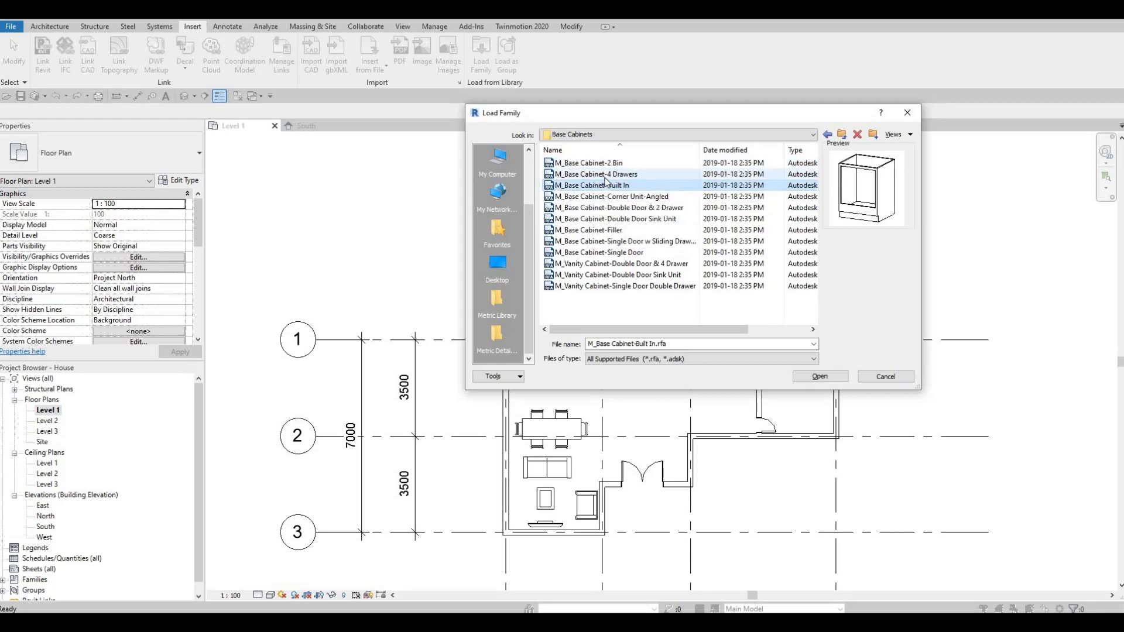
{"action": "key", "text": "Down"}
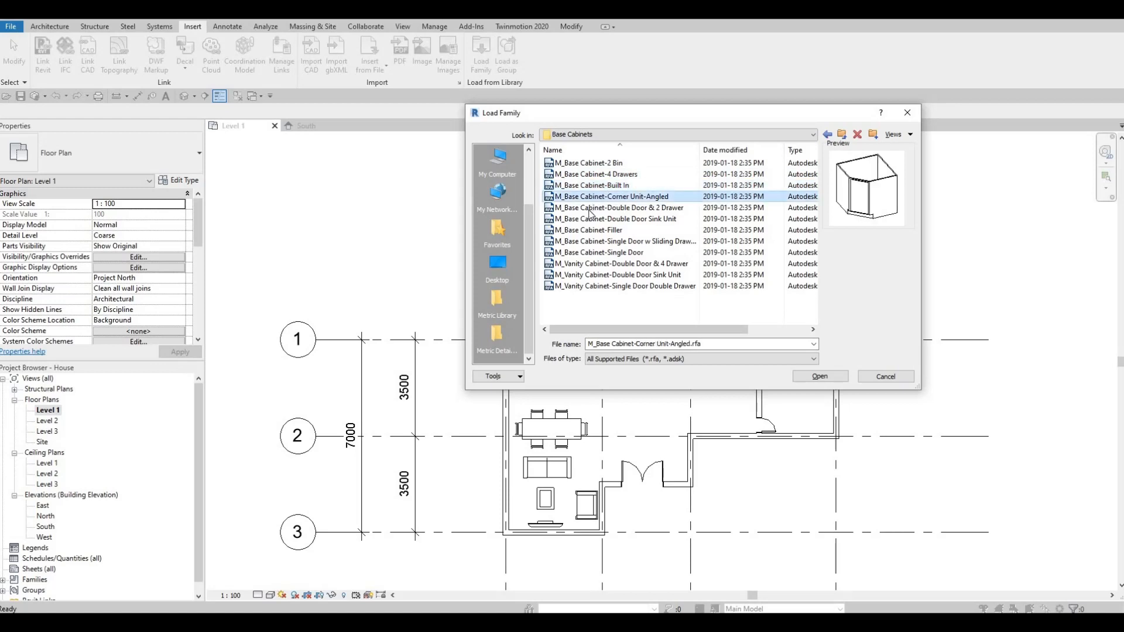
{"action": "key", "text": "Down"}
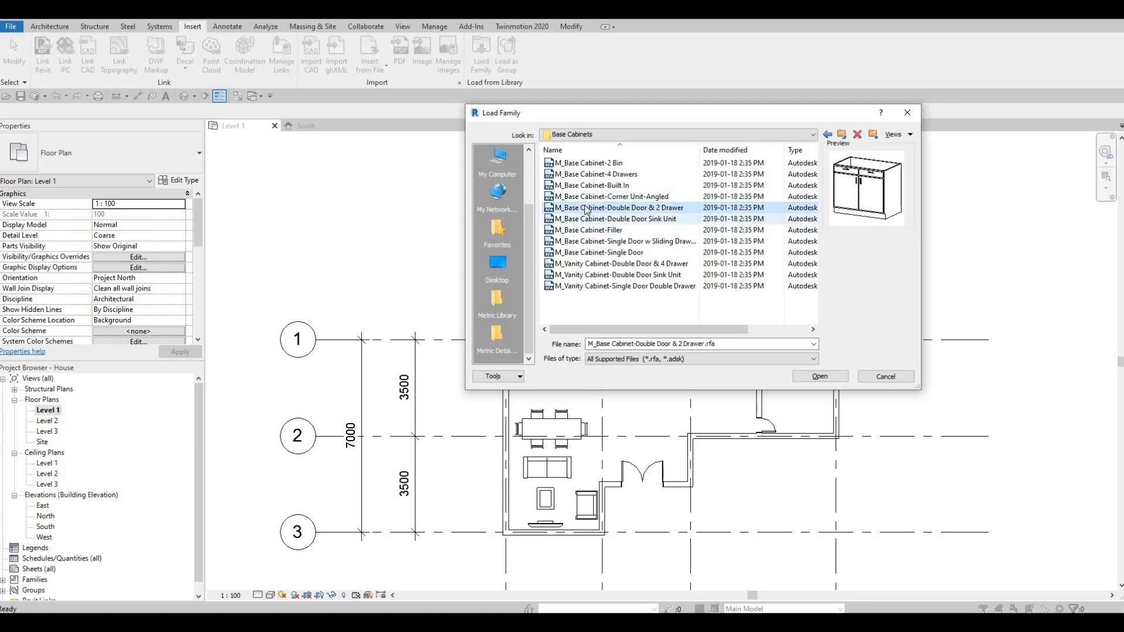
Preview the three vanity cabinet families, the filler and the angled corner unit in Base Cabinets.
{"action": "left_click", "coordinate": [602, 285]}
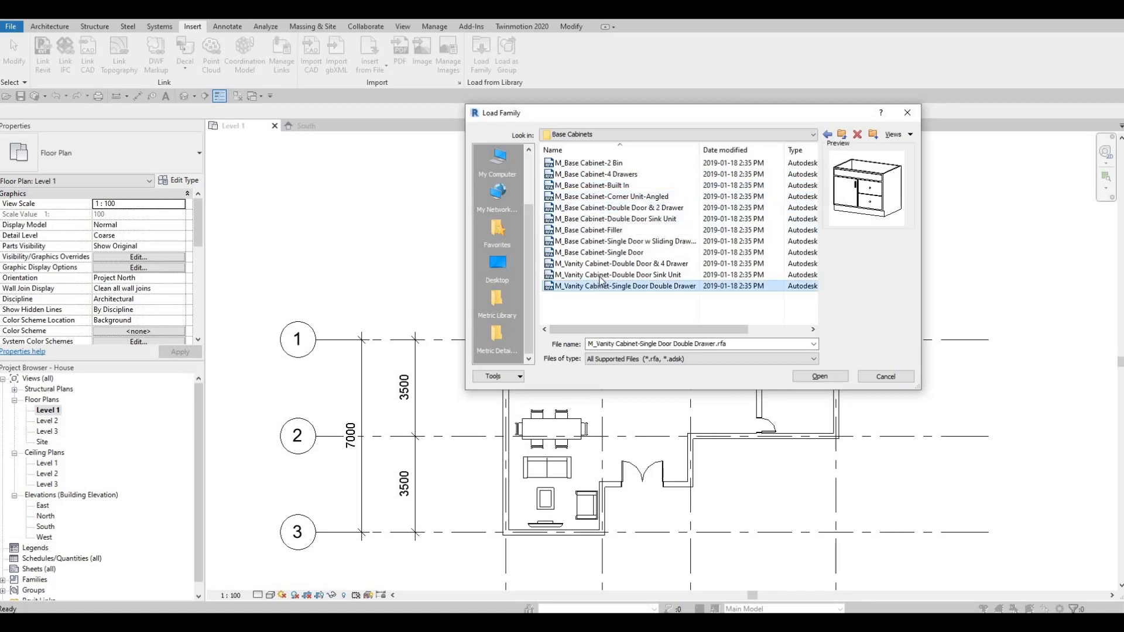
{"action": "left_click", "coordinate": [612, 274]}
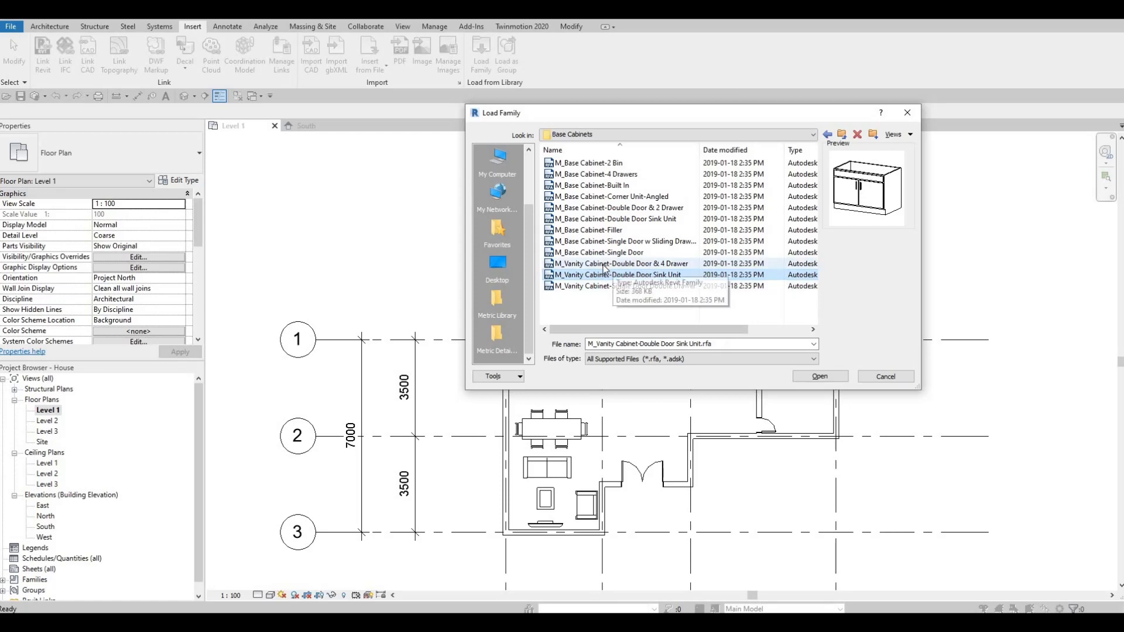
{"action": "left_click", "coordinate": [651, 262]}
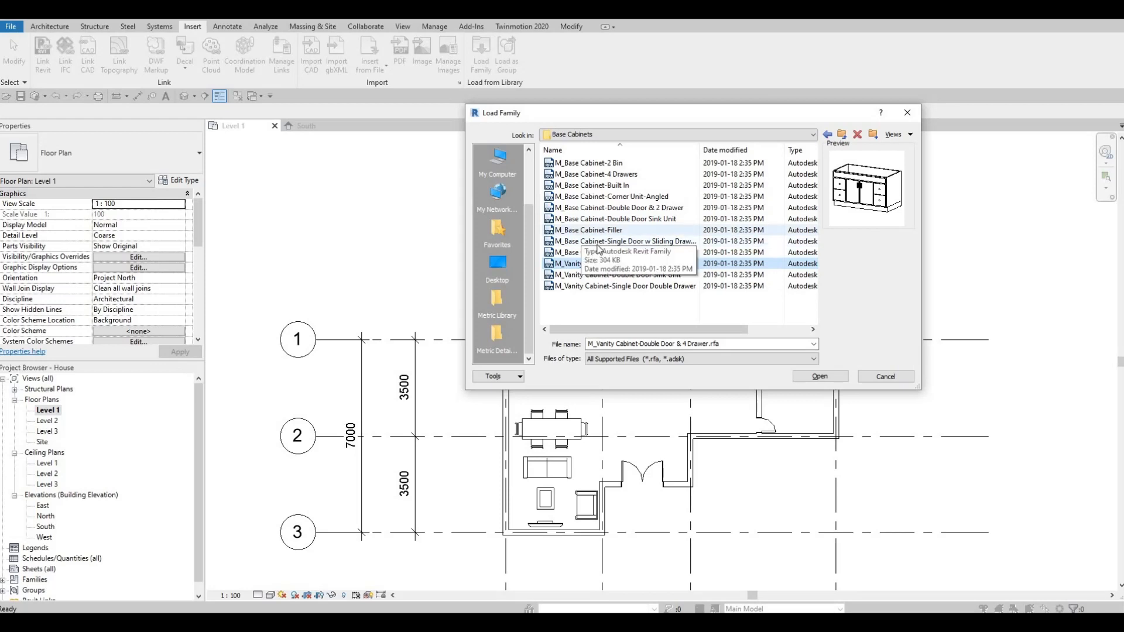
{"action": "left_click", "coordinate": [586, 231]}
{"action": "left_click", "coordinate": [589, 241]}
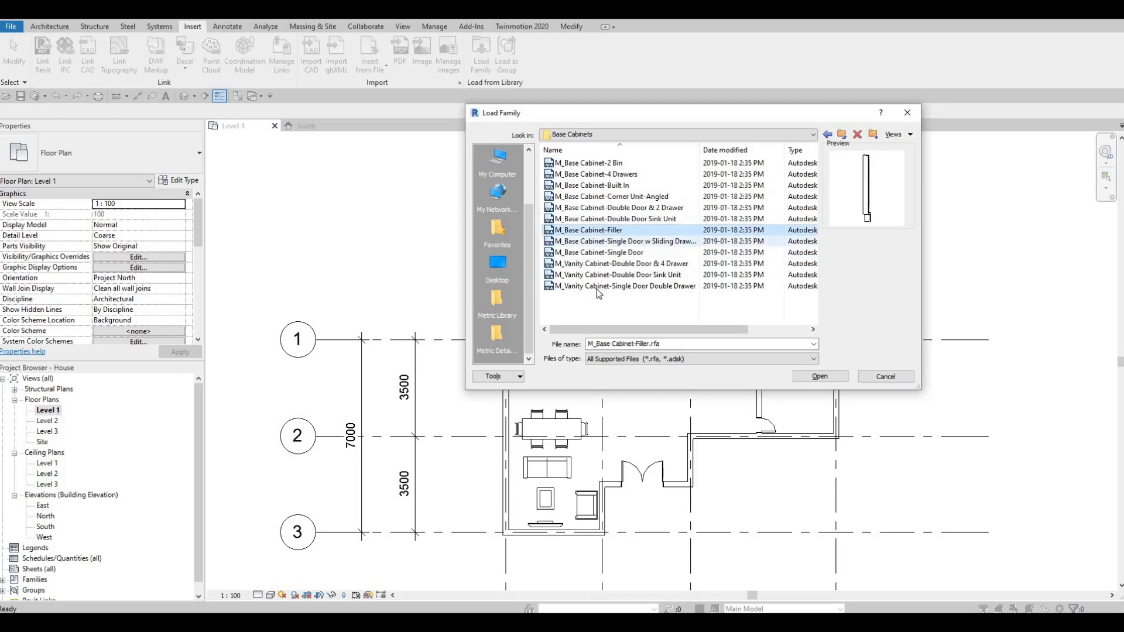
{"action": "left_click", "coordinate": [586, 208]}
{"action": "left_click", "coordinate": [590, 197]}
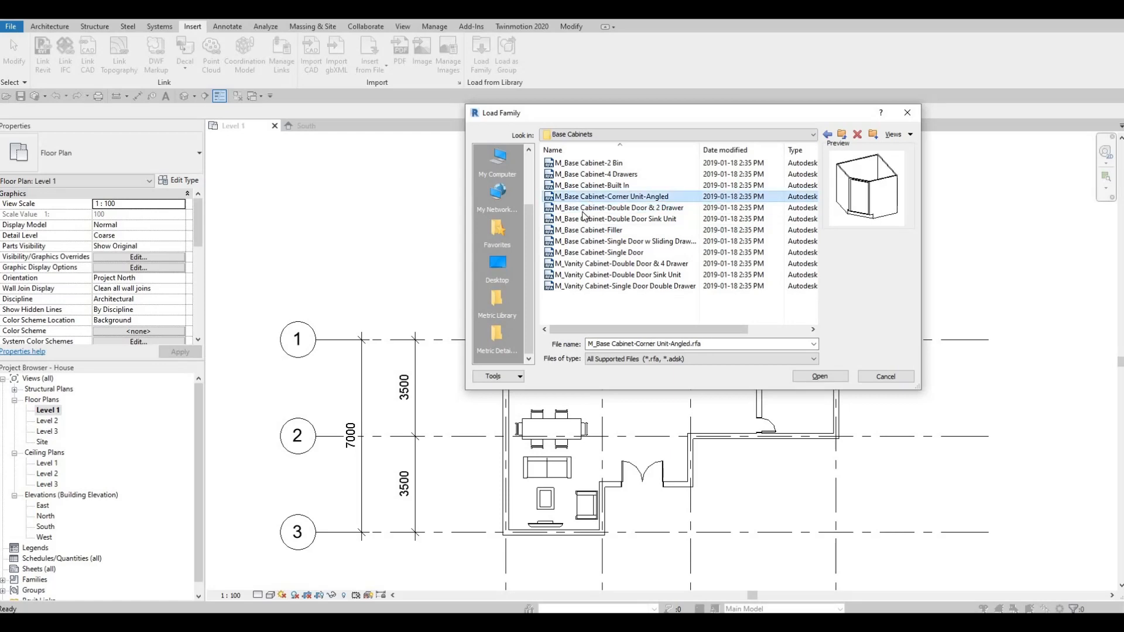
Compare the 2 Bin, Built In, Double Door & 2 Drawer and Filler base cabinet previews again.
{"action": "left_click", "coordinate": [580, 163]}
{"action": "left_click", "coordinate": [581, 175]}
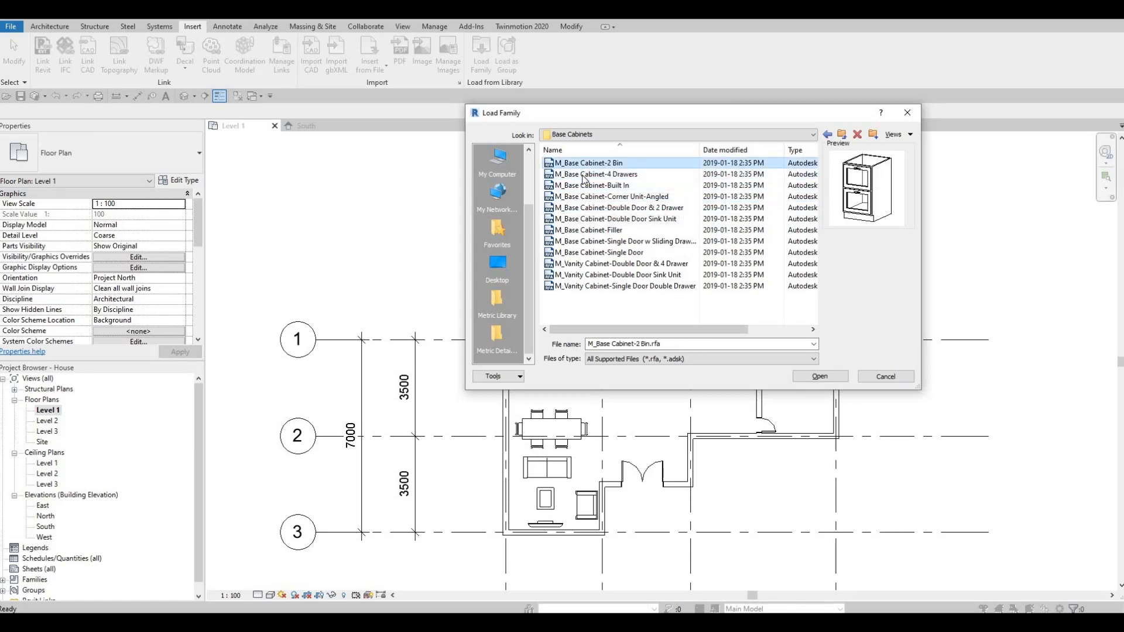
{"action": "left_click", "coordinate": [585, 186]}
{"action": "left_click", "coordinate": [584, 199]}
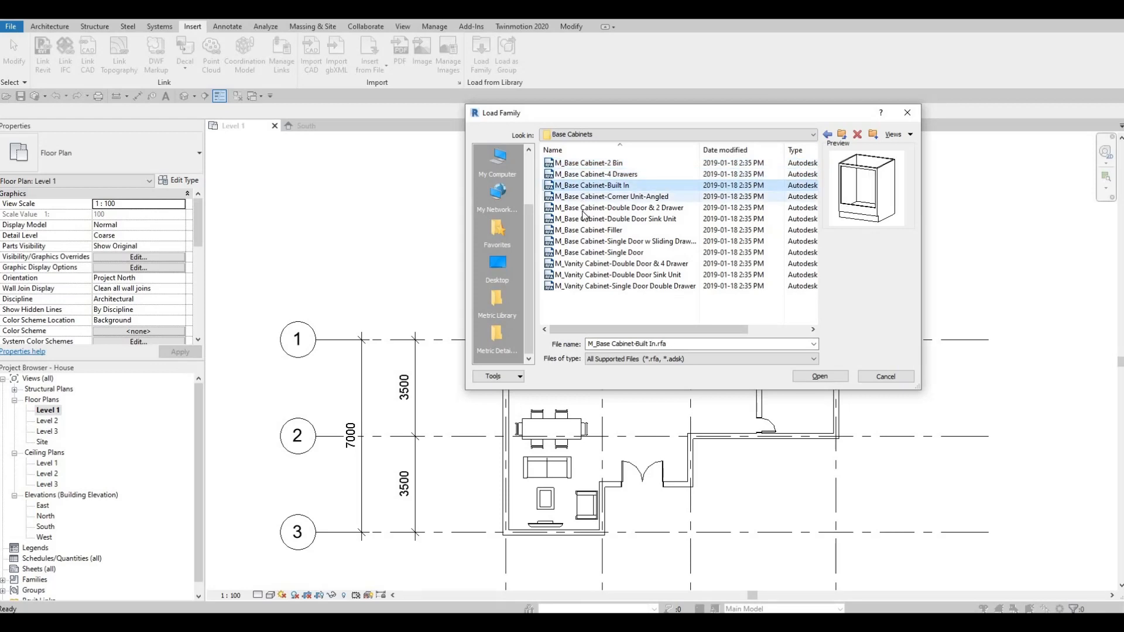
{"action": "left_click", "coordinate": [586, 208]}
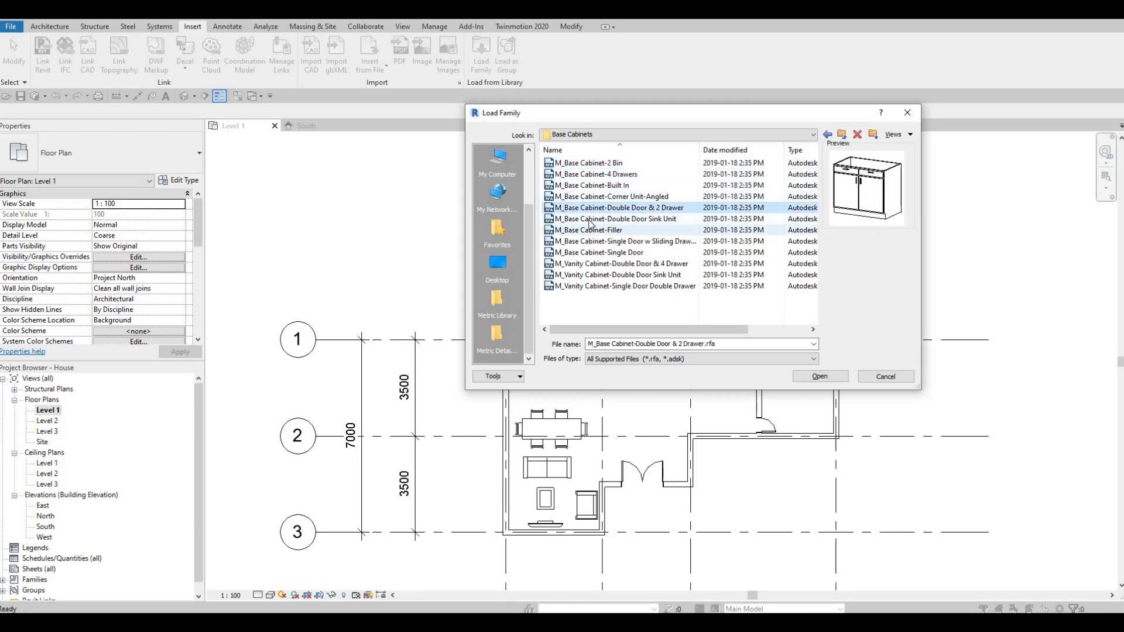
{"action": "left_click", "coordinate": [595, 218]}
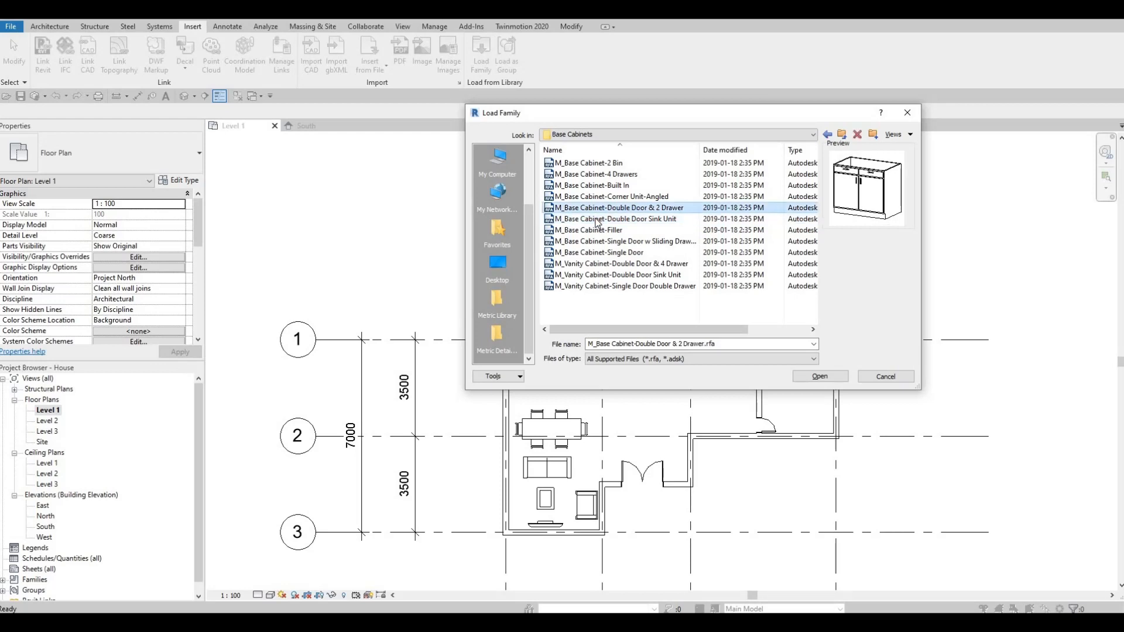
{"action": "left_click", "coordinate": [593, 231]}
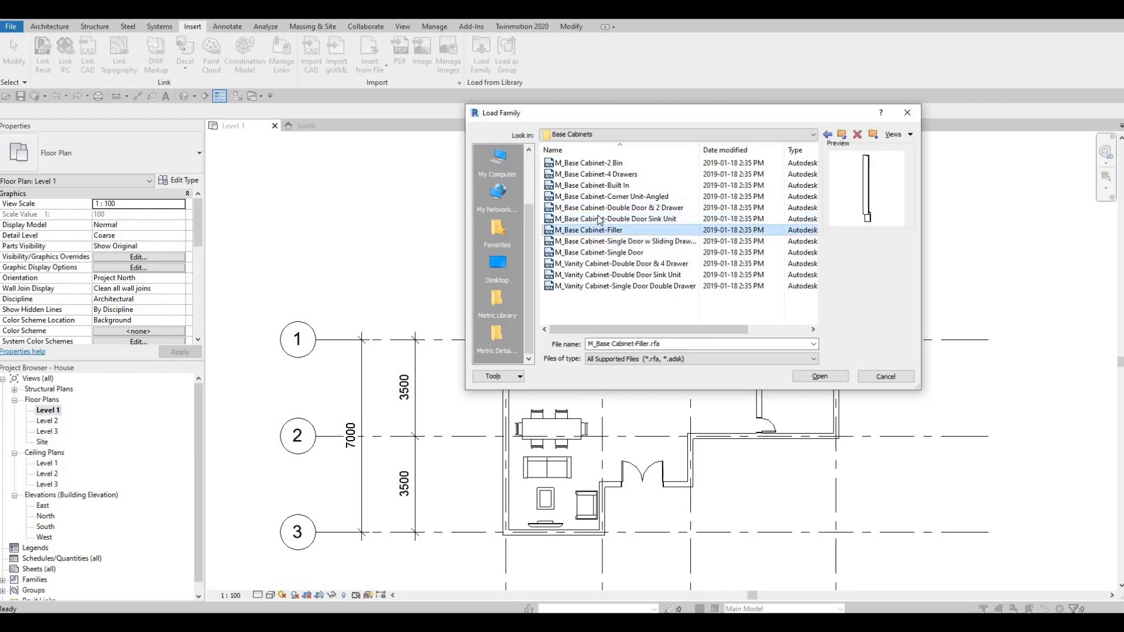
Load the M_Base Cabinet-Double Door Sink Unit, M_Base Cabinet-Double Door & 2 Drawer and M_Base Cabinet-4 Drawers families together.
{"action": "left_click", "coordinate": [607, 217]}
{"action": "left_click", "coordinate": [602, 207], "text": "ctrl"}
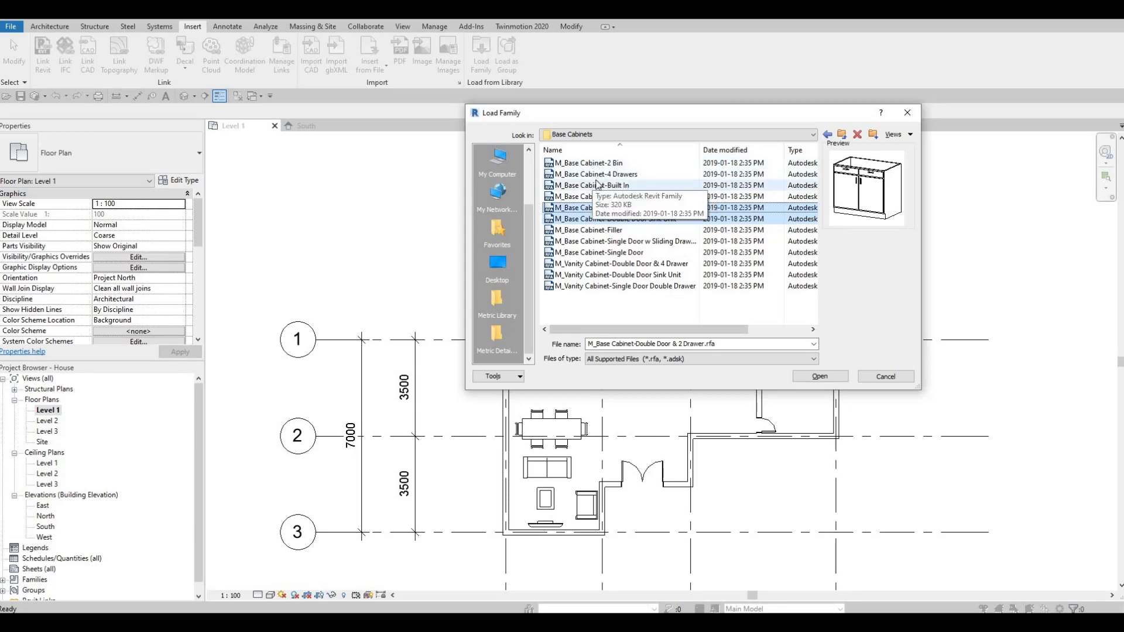
{"action": "left_click", "coordinate": [601, 174], "text": "ctrl"}
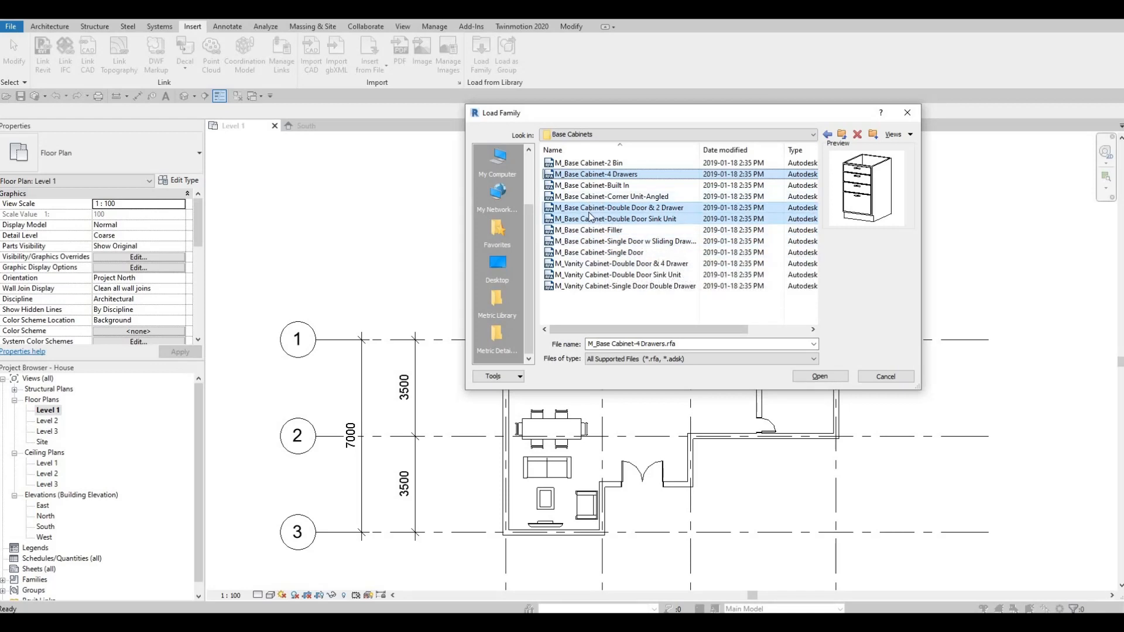
{"action": "left_click", "coordinate": [809, 384]}
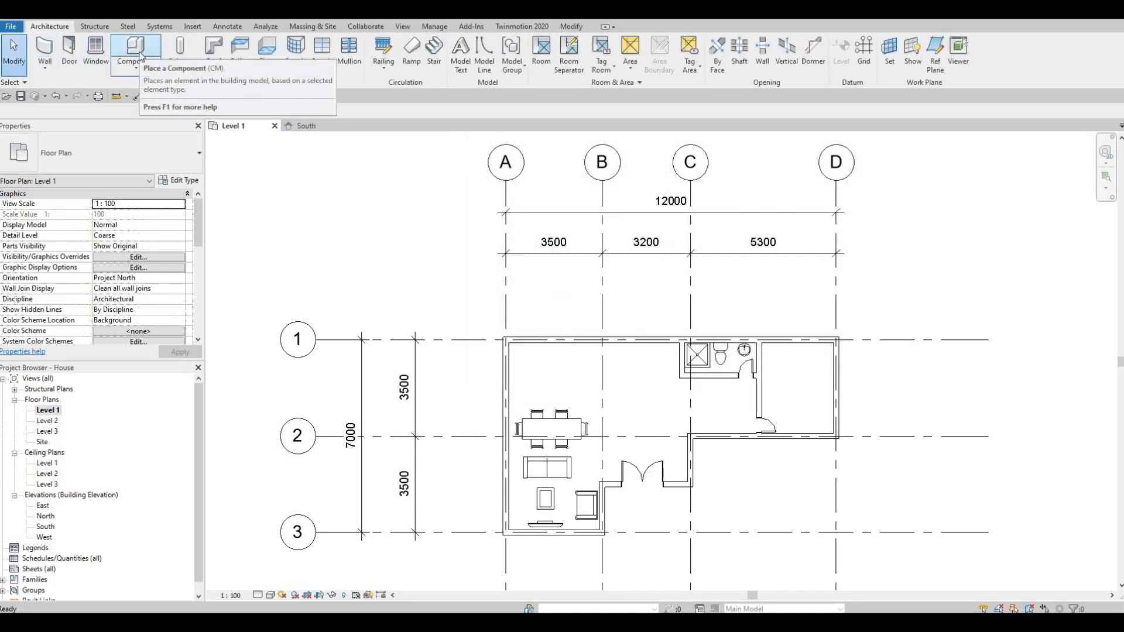
Place a 500mm M_Base Cabinet-4 Drawers component in the inside wall corner at grids A and 1.
{"action": "left_click", "coordinate": [140, 50]}
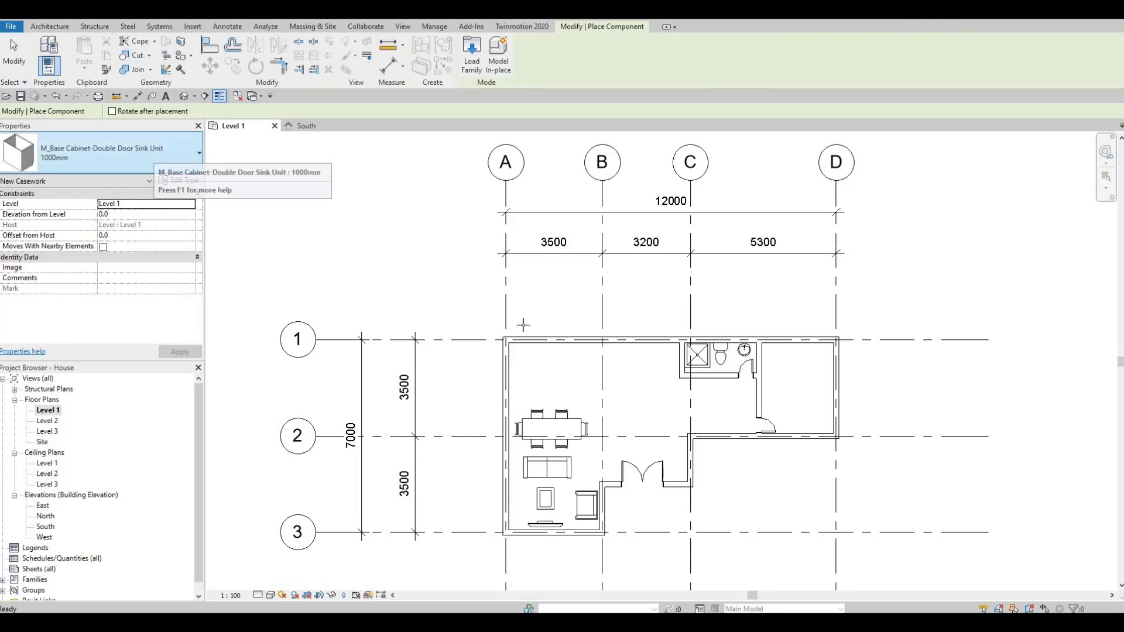
{"action": "scroll", "coordinate": [520, 339], "scroll_direction": "up", "scroll_amount": 3}
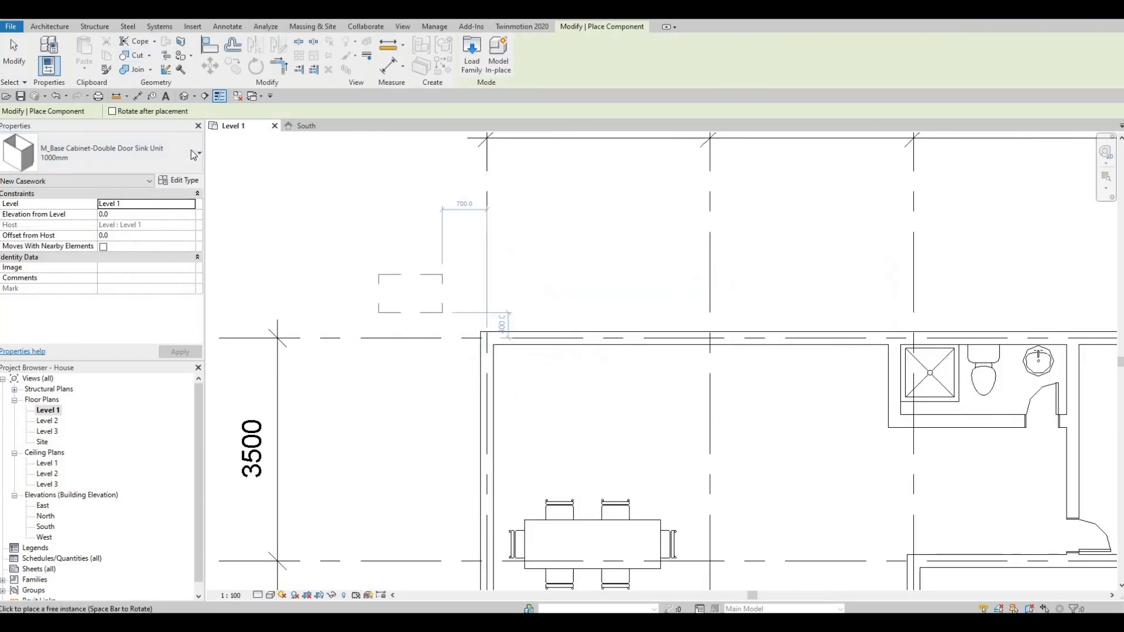
{"action": "left_click", "coordinate": [198, 154]}
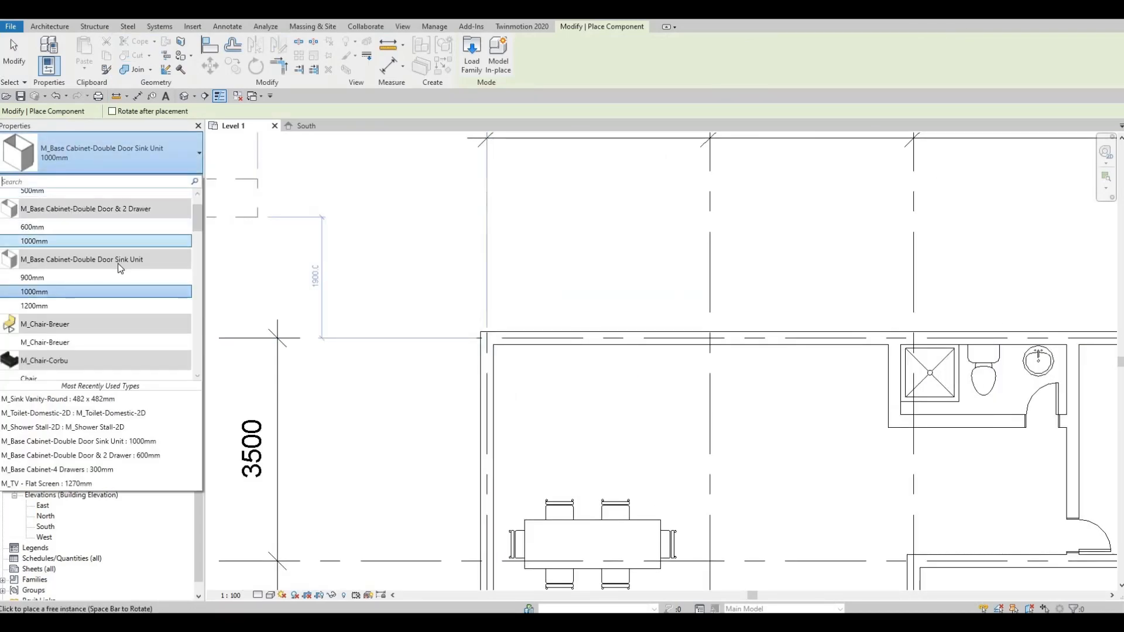
{"action": "scroll", "coordinate": [87, 245], "scroll_direction": "up", "scroll_amount": 1}
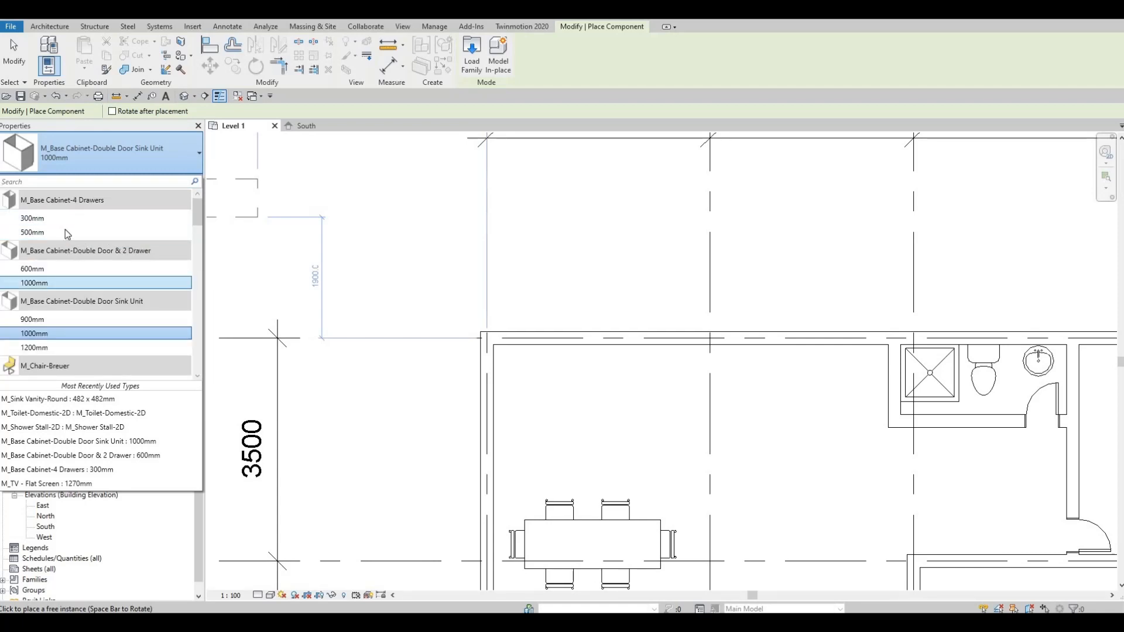
{"action": "mouse_move", "coordinate": [58, 217]}
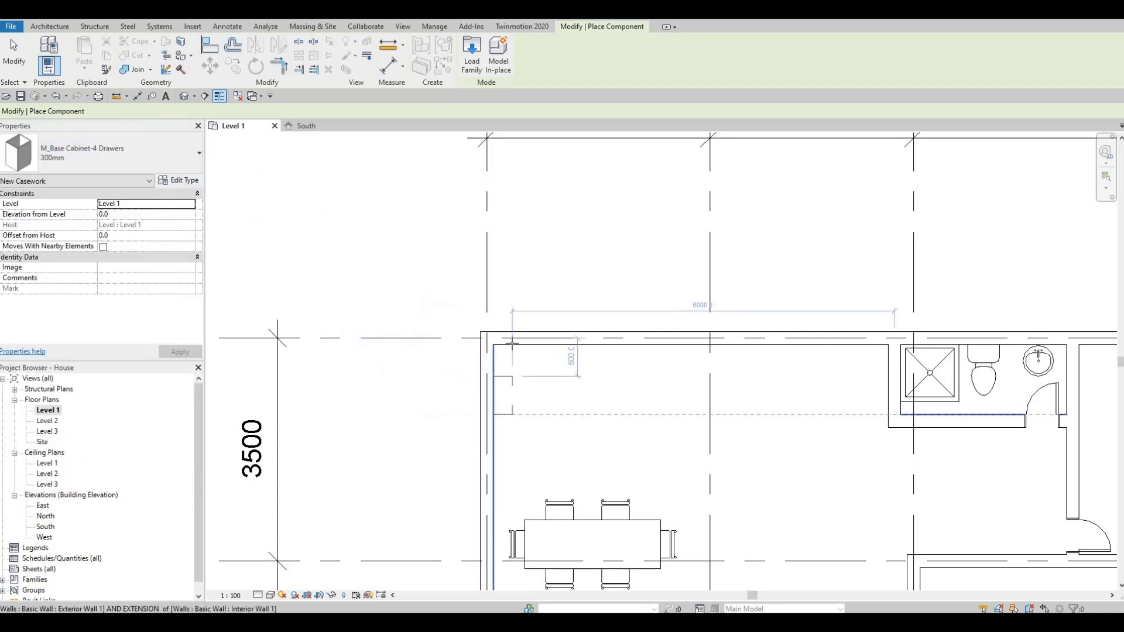
{"action": "scroll", "coordinate": [499, 377], "scroll_direction": "up", "scroll_amount": 2}
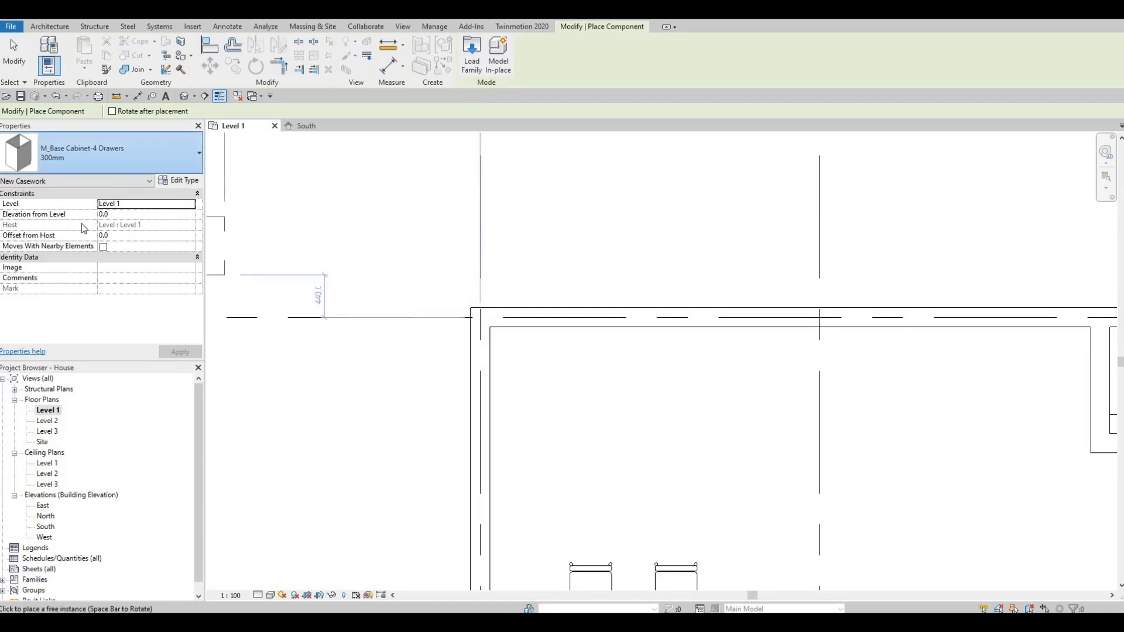
{"action": "left_click", "coordinate": [100, 153]}
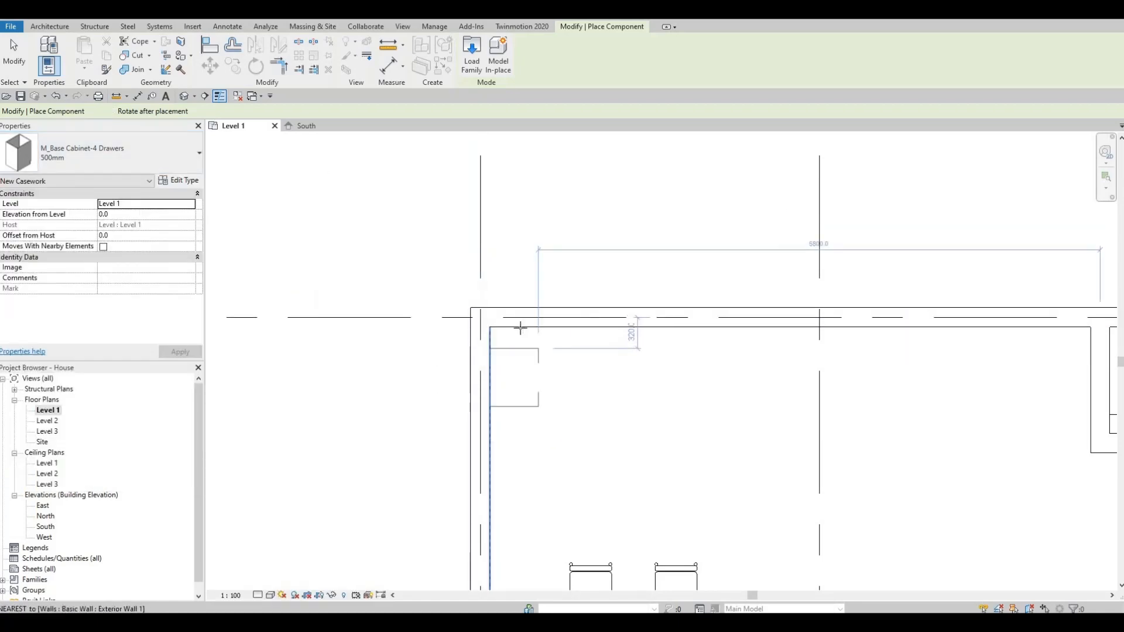
{"action": "scroll", "coordinate": [515, 327], "scroll_direction": "up", "scroll_amount": 2}
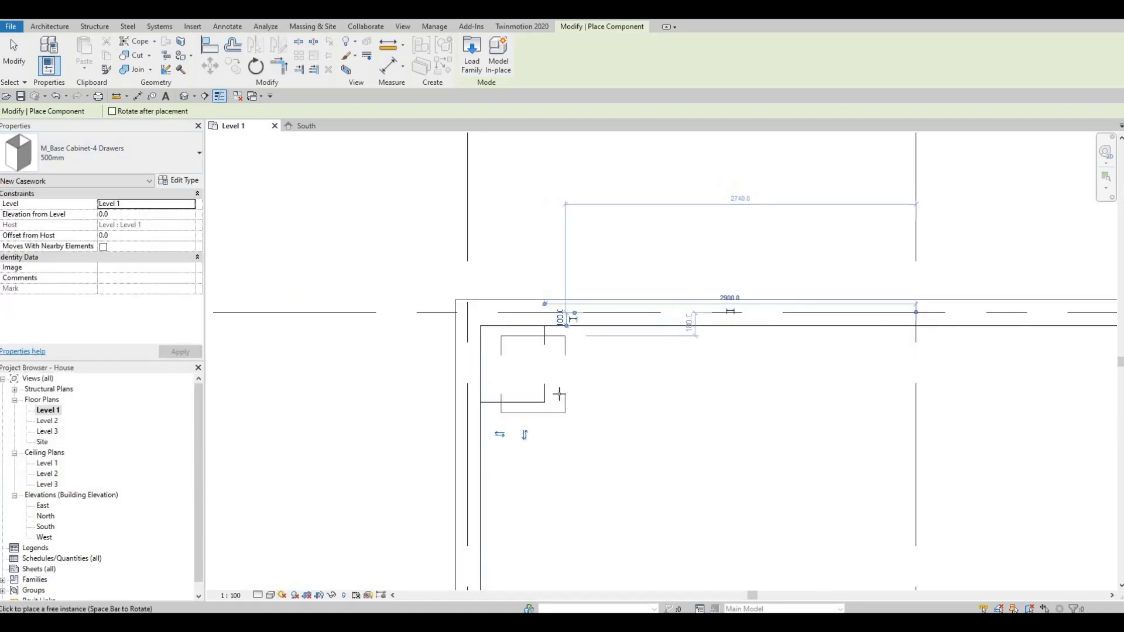
{"action": "left_click", "coordinate": [620, 413]}
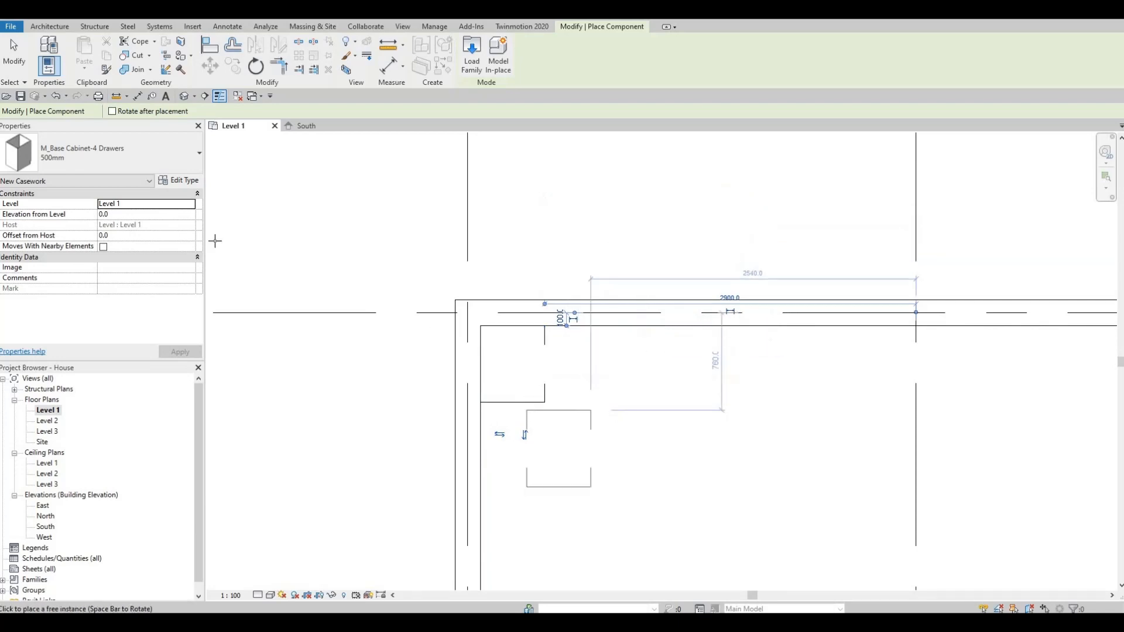
Set the Level 1 view's detail level to Fine and end component placement with nothing selected.
{"action": "left_click", "coordinate": [151, 164]}
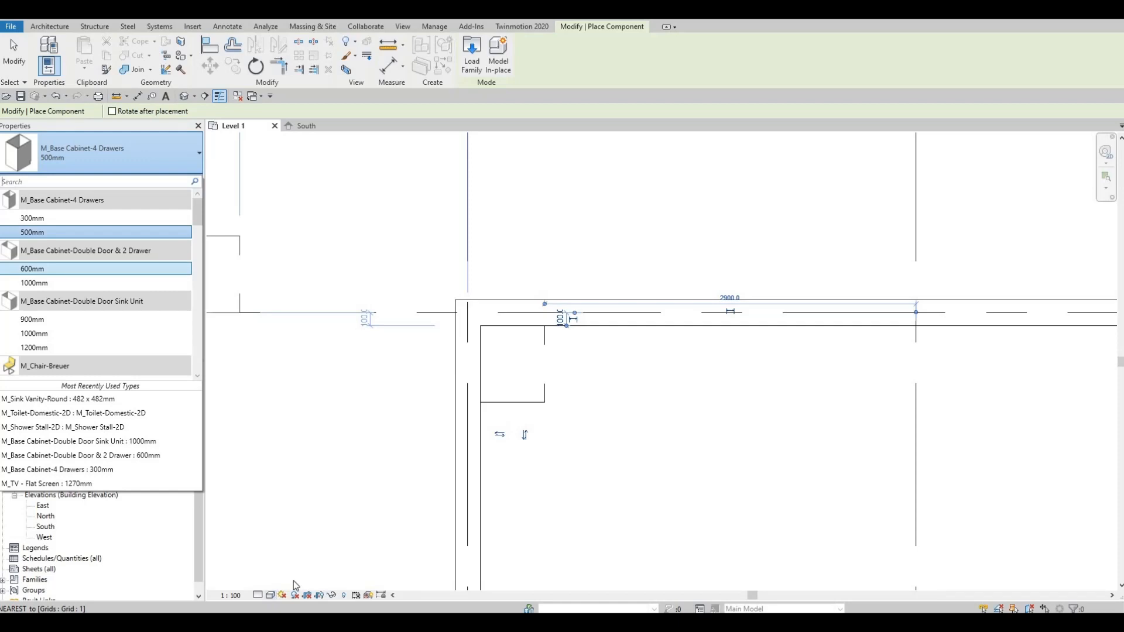
{"action": "left_click", "coordinate": [270, 596]}
{"action": "left_click", "coordinate": [258, 596]}
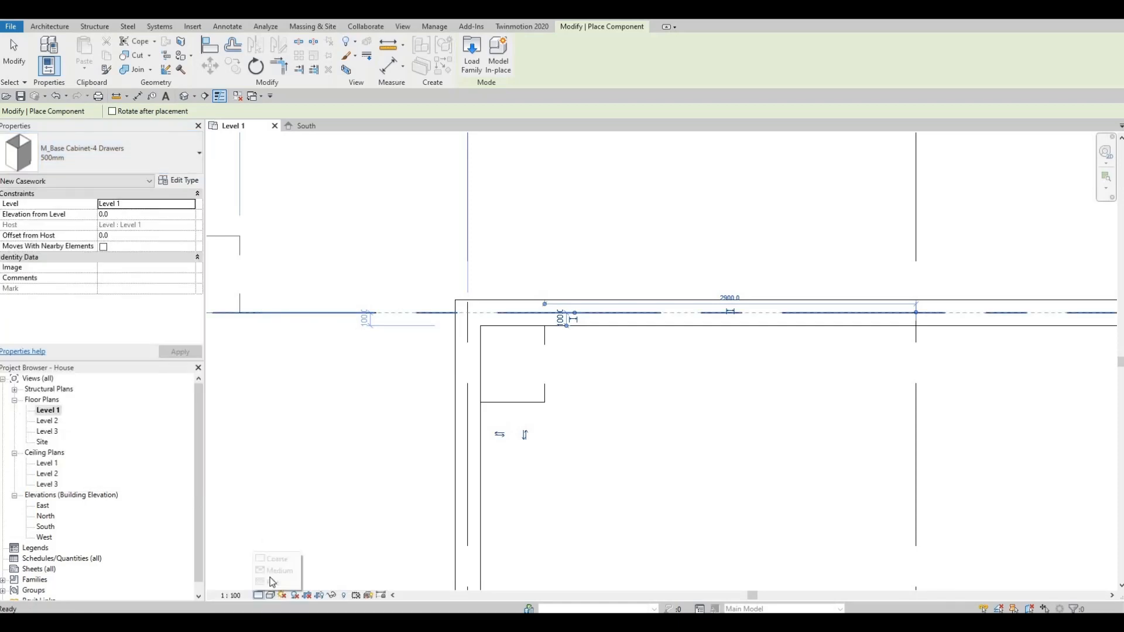
{"action": "left_click", "coordinate": [270, 581]}
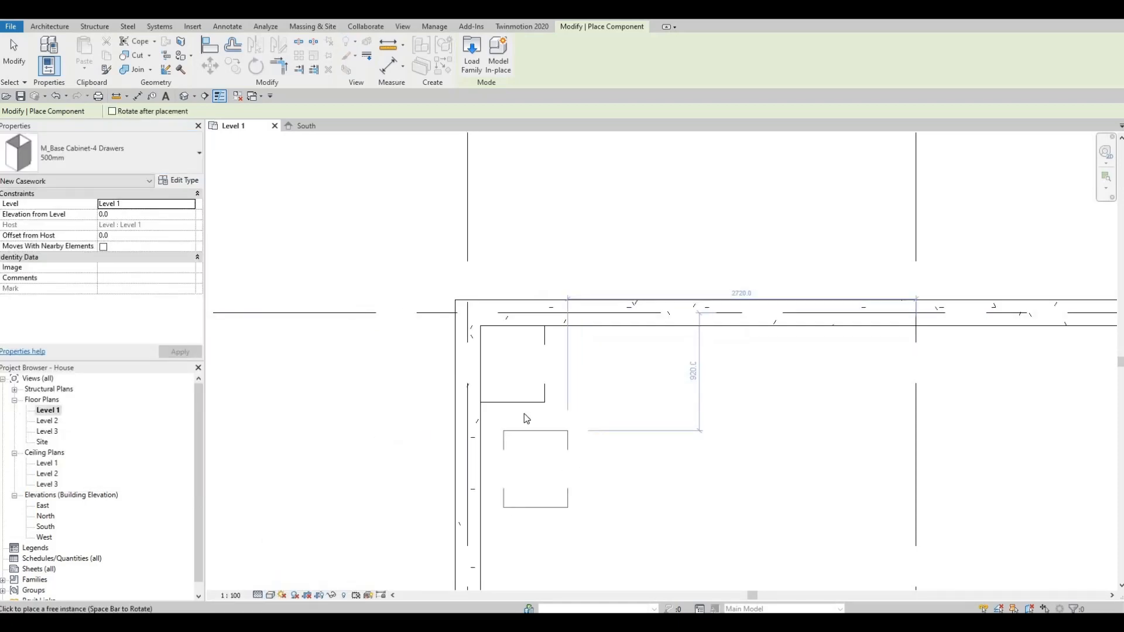
{"action": "key", "text": "Escape"}
{"action": "key", "text": "Escape"}
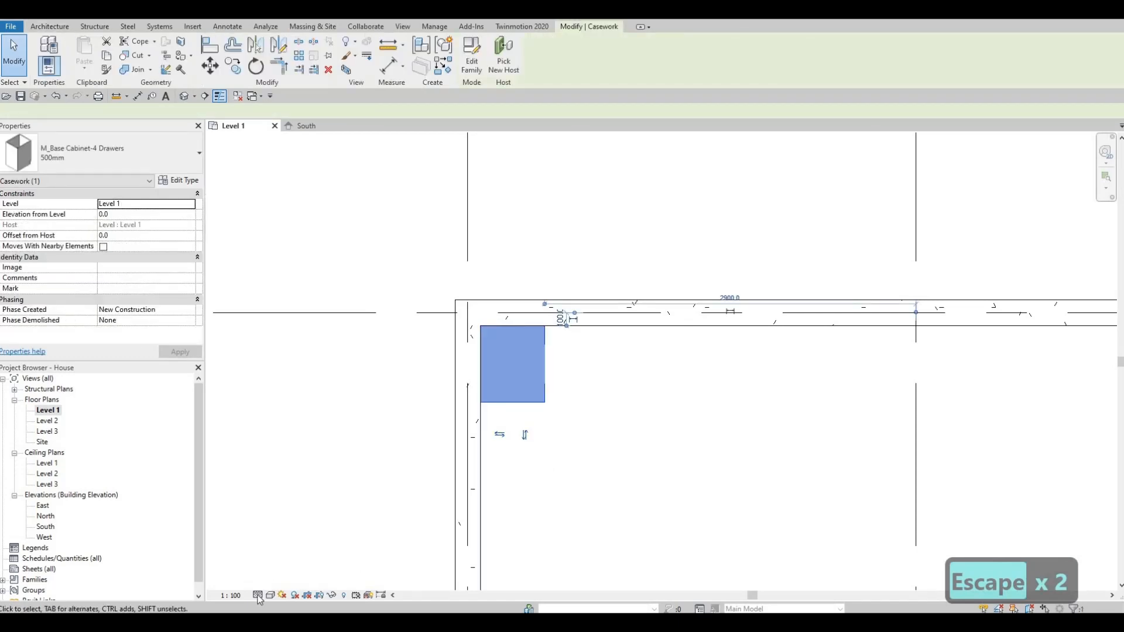
{"action": "left_click", "coordinate": [259, 596]}
{"action": "left_click", "coordinate": [542, 444]}
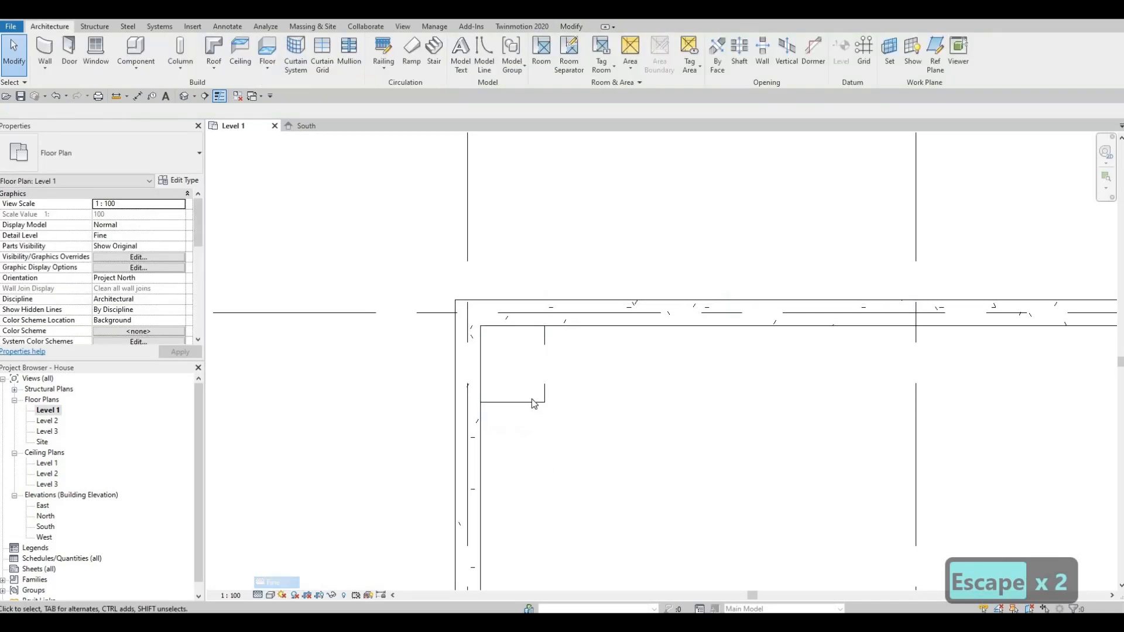
Try changing the corner drawer cabinet to the 1200mm M_Base Cabinet-Double Door Sink Unit type, and undo the change.
{"action": "left_click", "coordinate": [509, 387]}
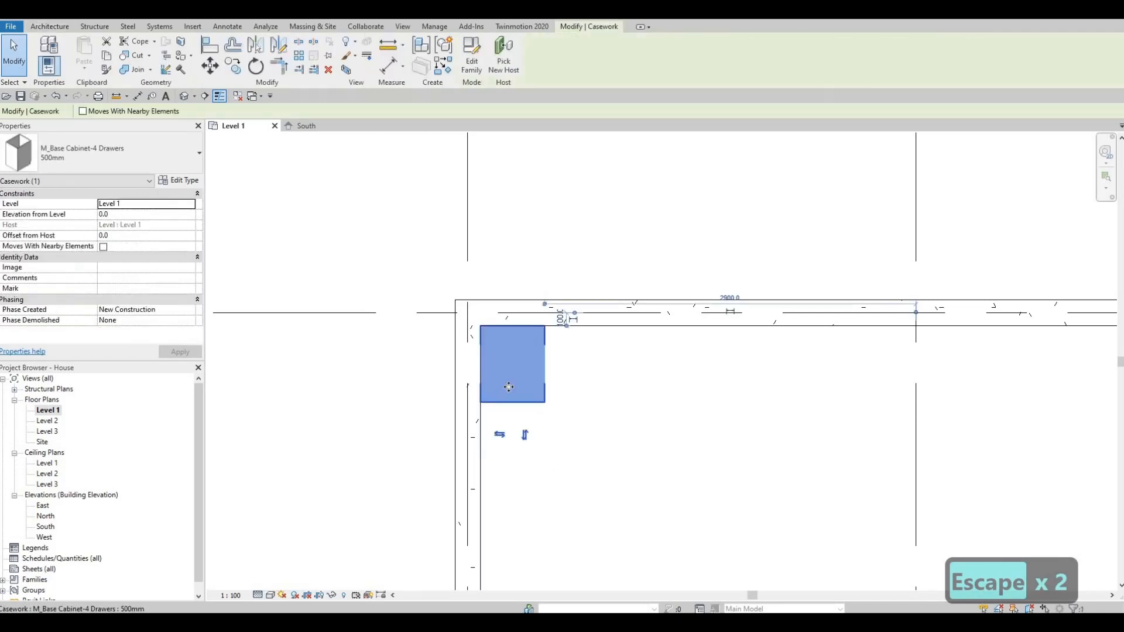
{"action": "left_click", "coordinate": [146, 159]}
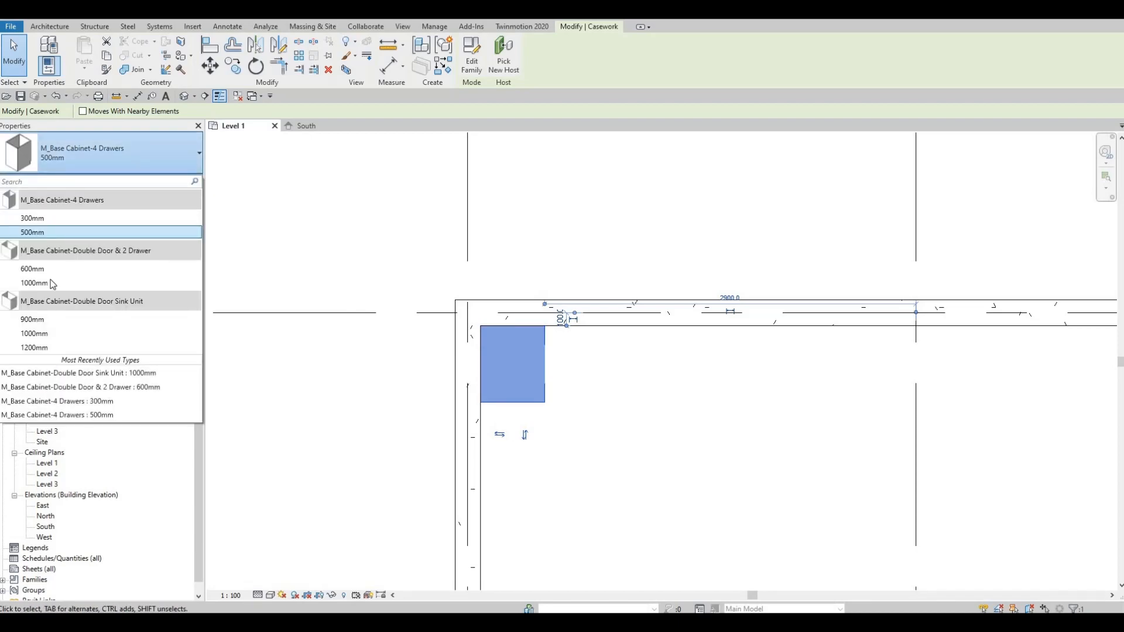
{"action": "left_click", "coordinate": [48, 348]}
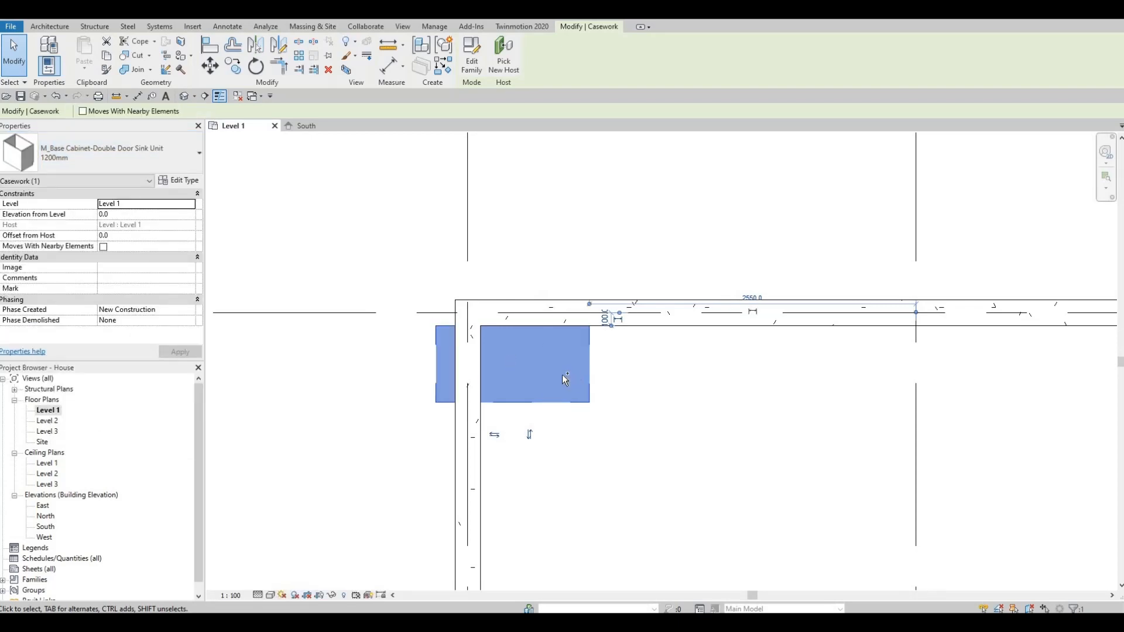
{"action": "key", "text": "ctrl+z"}
Place a 1200mm M_Base Cabinet-Double Door Sink Unit against the grid A wall, directly beside the corner drawer cabinet.
{"action": "left_click", "coordinate": [150, 42]}
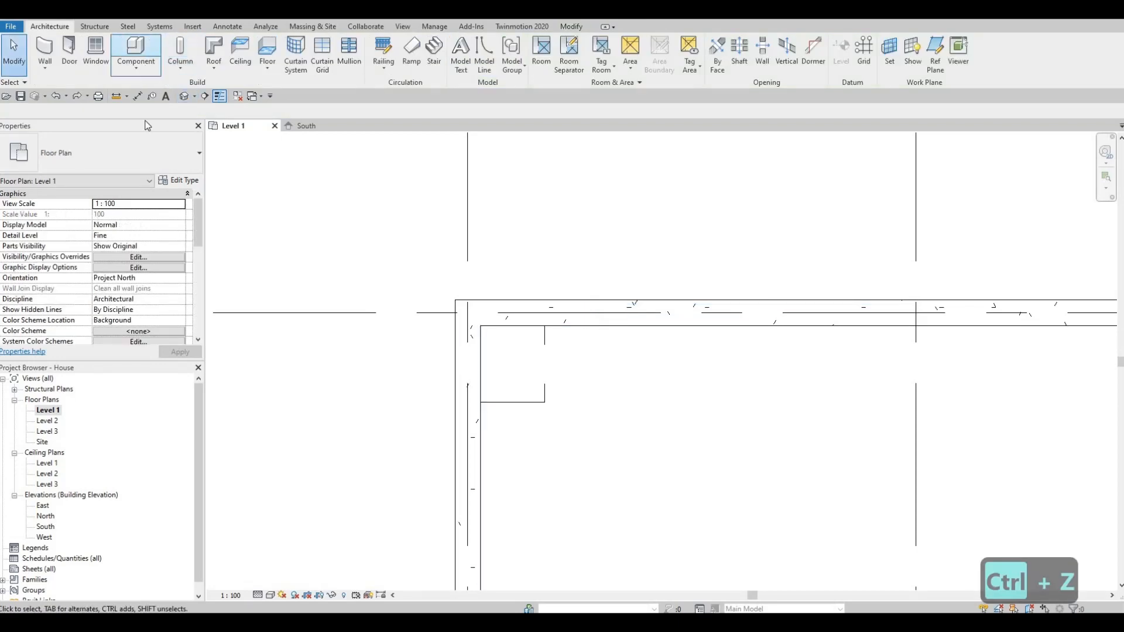
{"action": "left_click", "coordinate": [141, 143]}
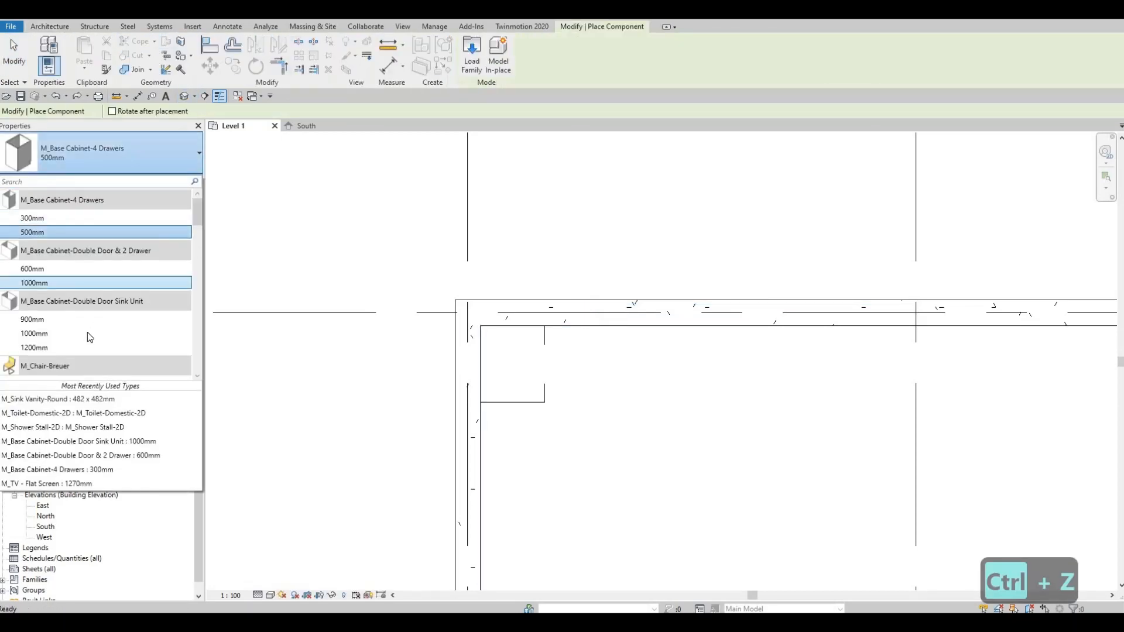
{"action": "left_click", "coordinate": [80, 347]}
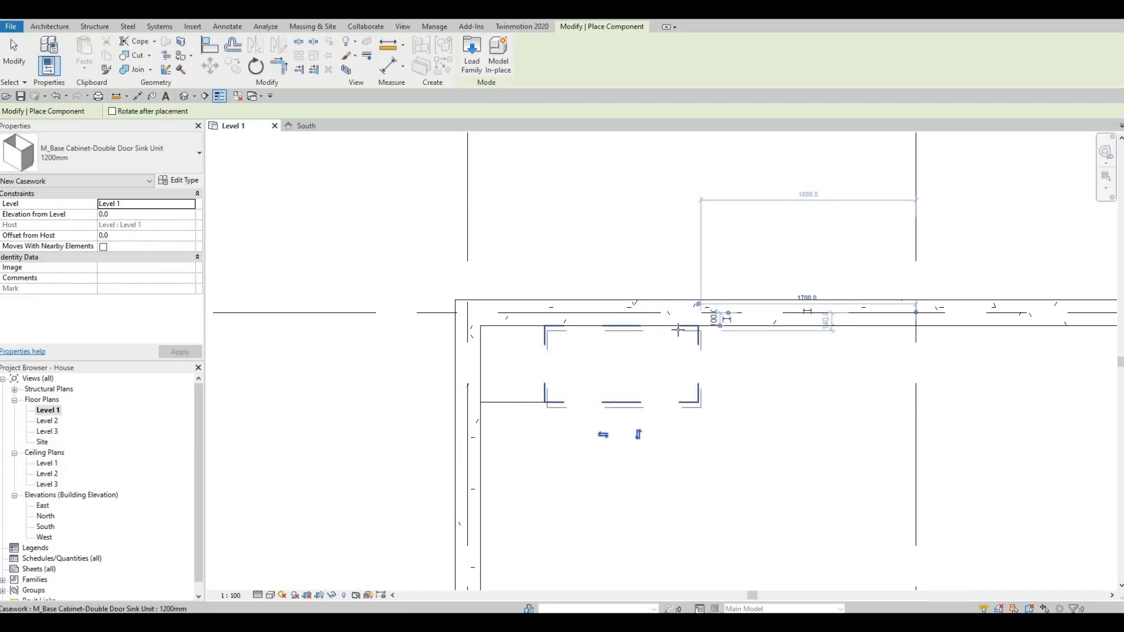
{"action": "scroll", "coordinate": [644, 357], "scroll_direction": "down", "scroll_amount": 3}
{"action": "key", "text": "Escape"}
{"action": "key", "text": "Escape"}
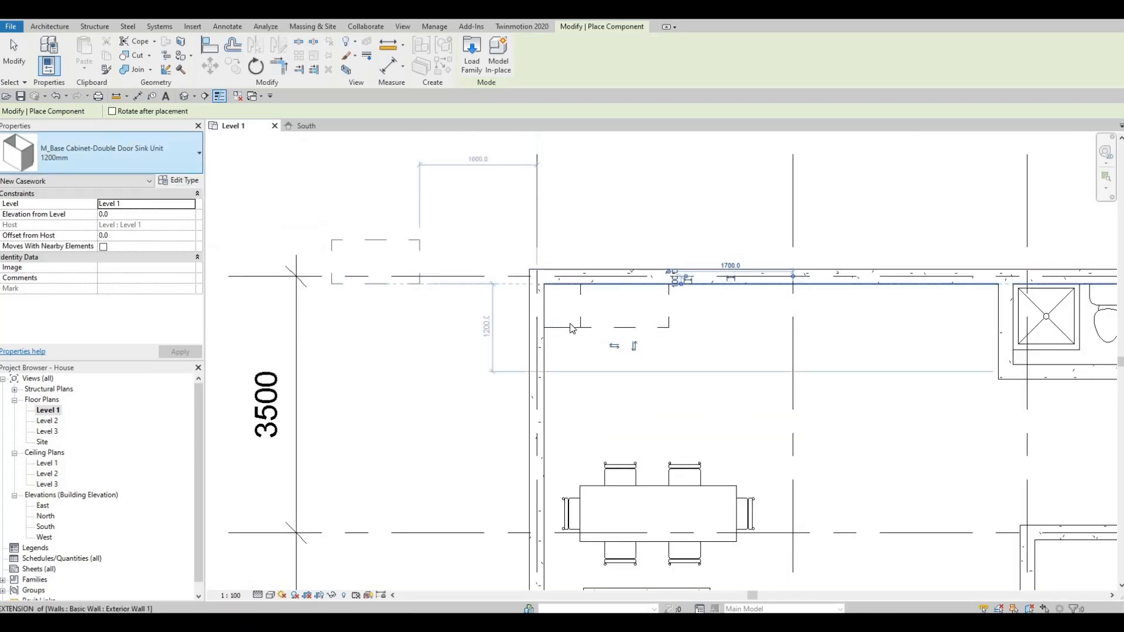
Copy the corner 4 Drawers cabinet along the wall to the free end of the sink unit.
{"action": "left_click", "coordinate": [561, 328]}
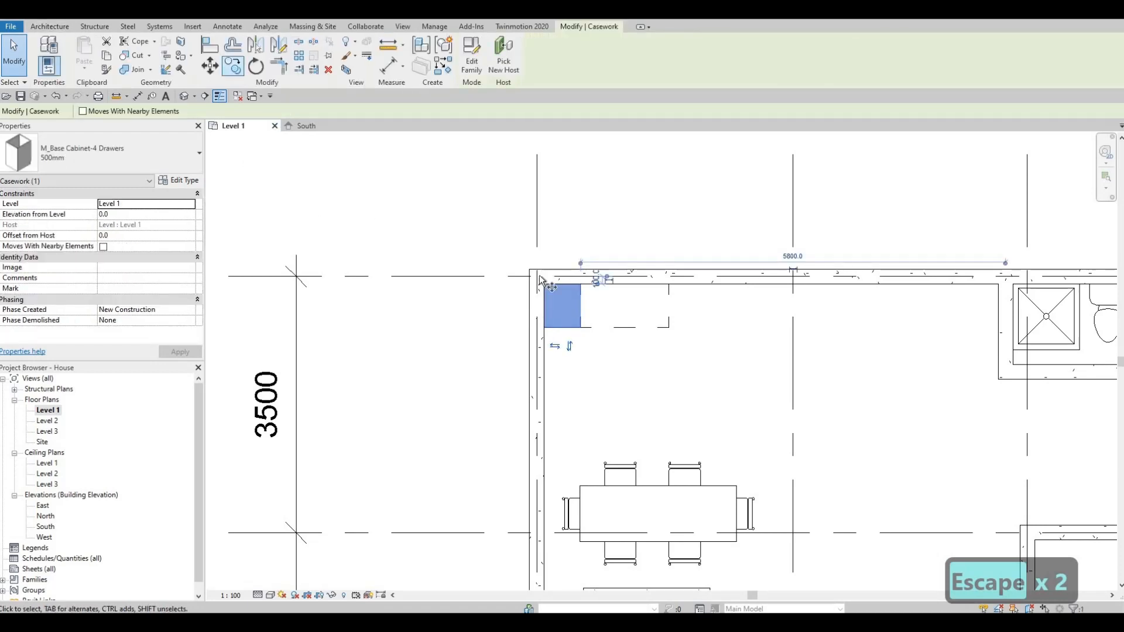
{"action": "key", "text": "c"}
{"action": "key", "text": "o"}
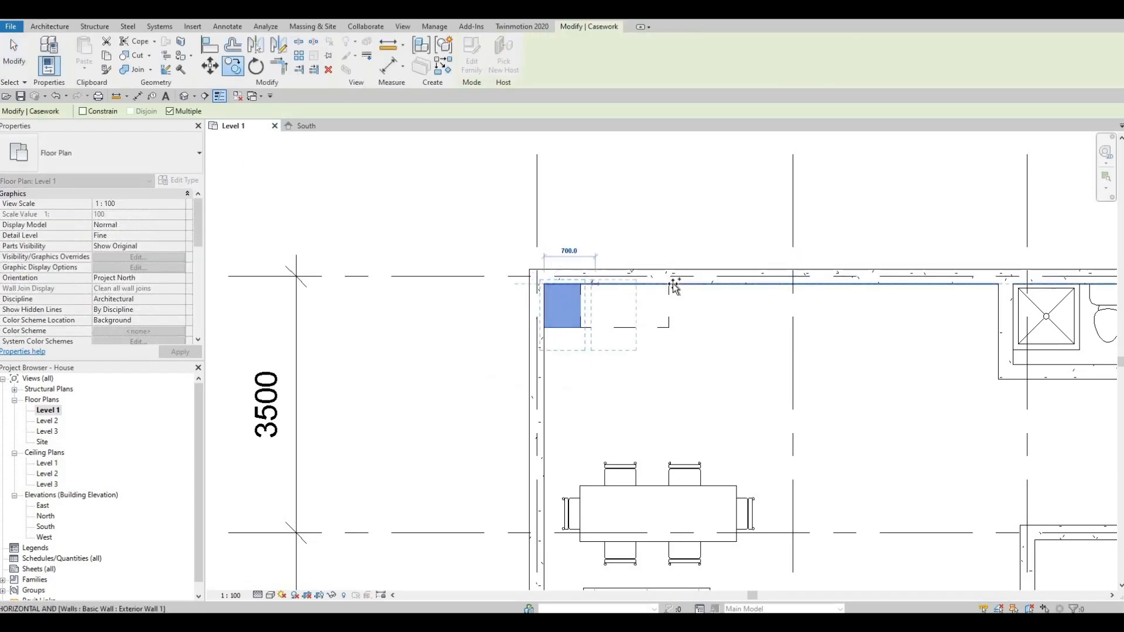
{"action": "left_click", "coordinate": [672, 283]}
{"action": "key", "text": "Escape"}
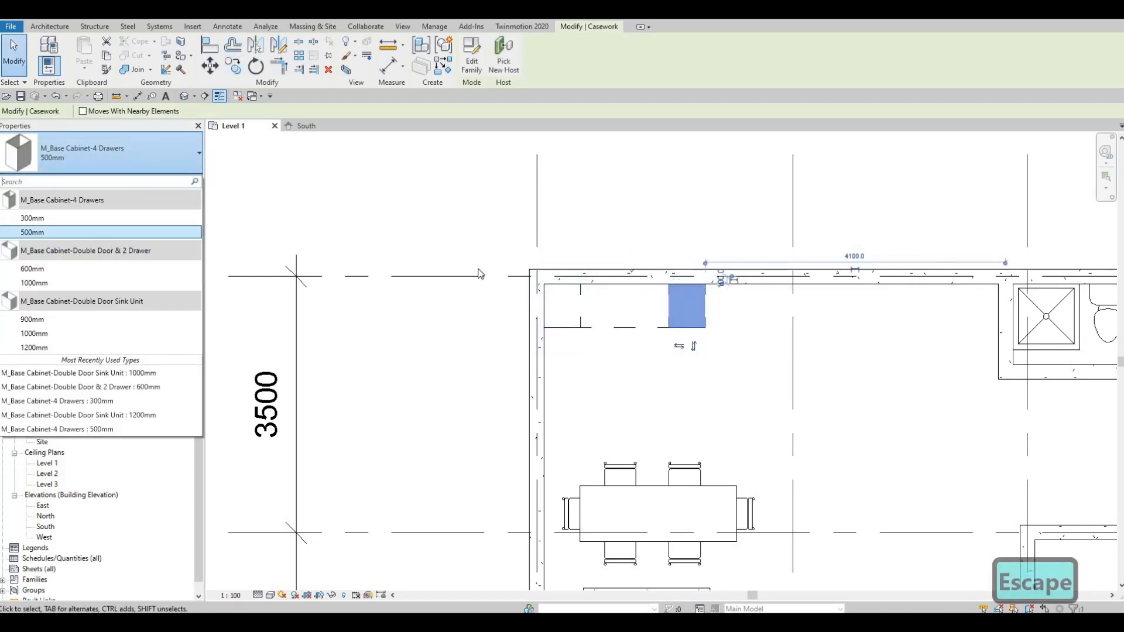
{"action": "key", "text": "Escape"}
{"action": "key", "text": "Escape"}
Place a 1000mm M_Base Cabinet-Double Door & 2 Drawer against the wall beside the copied drawer cabinet.
{"action": "left_click", "coordinate": [135, 54]}
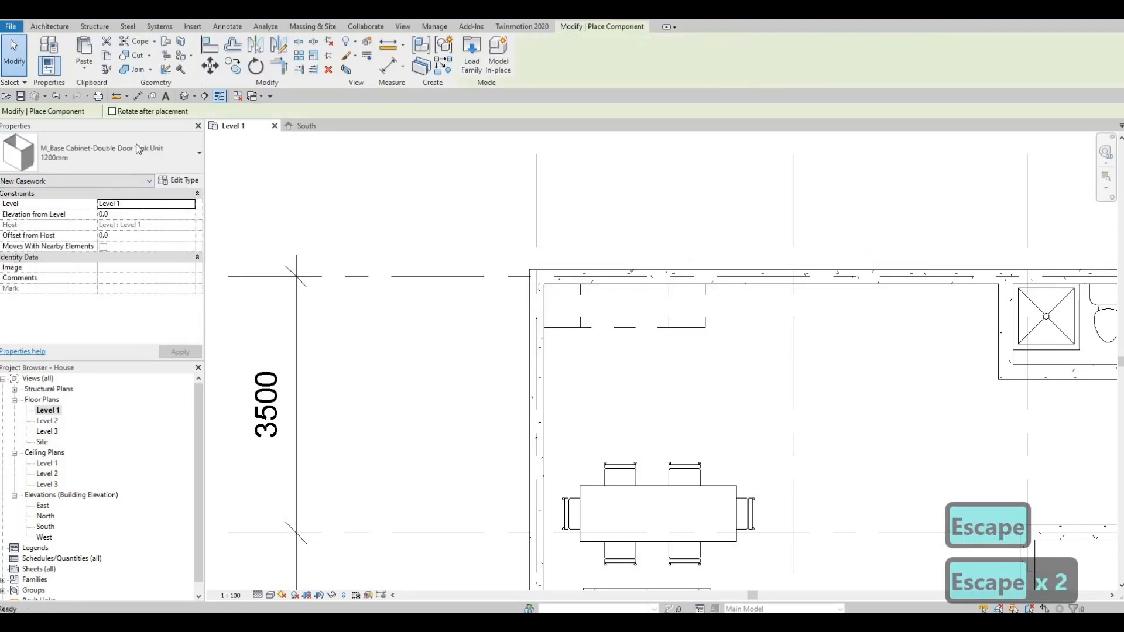
{"action": "left_click", "coordinate": [199, 152]}
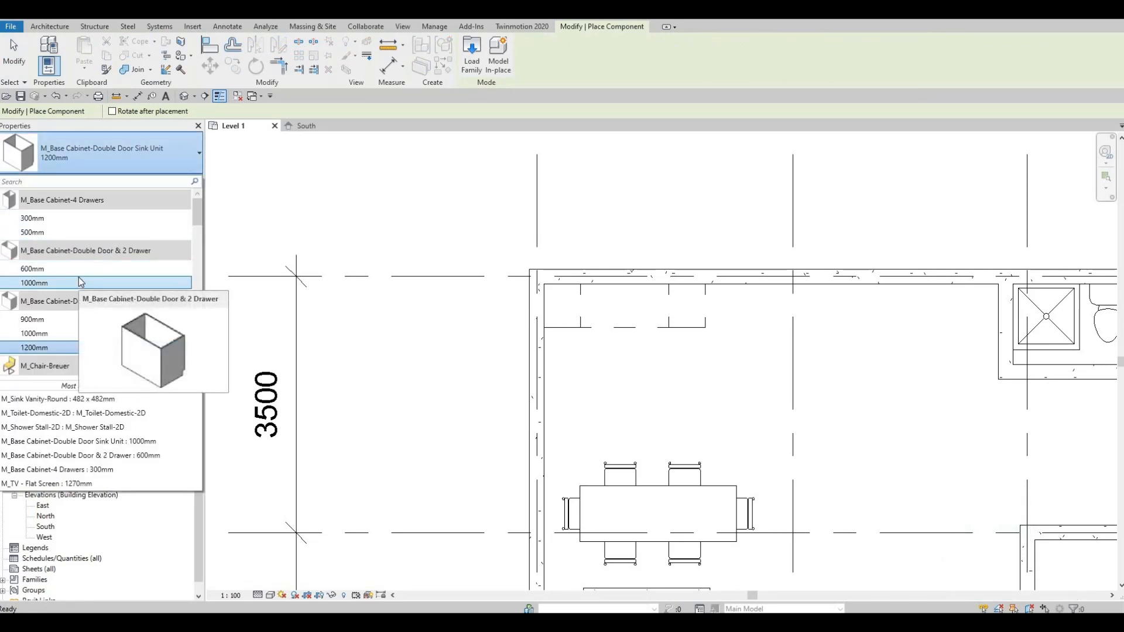
{"action": "key", "text": "Return"}
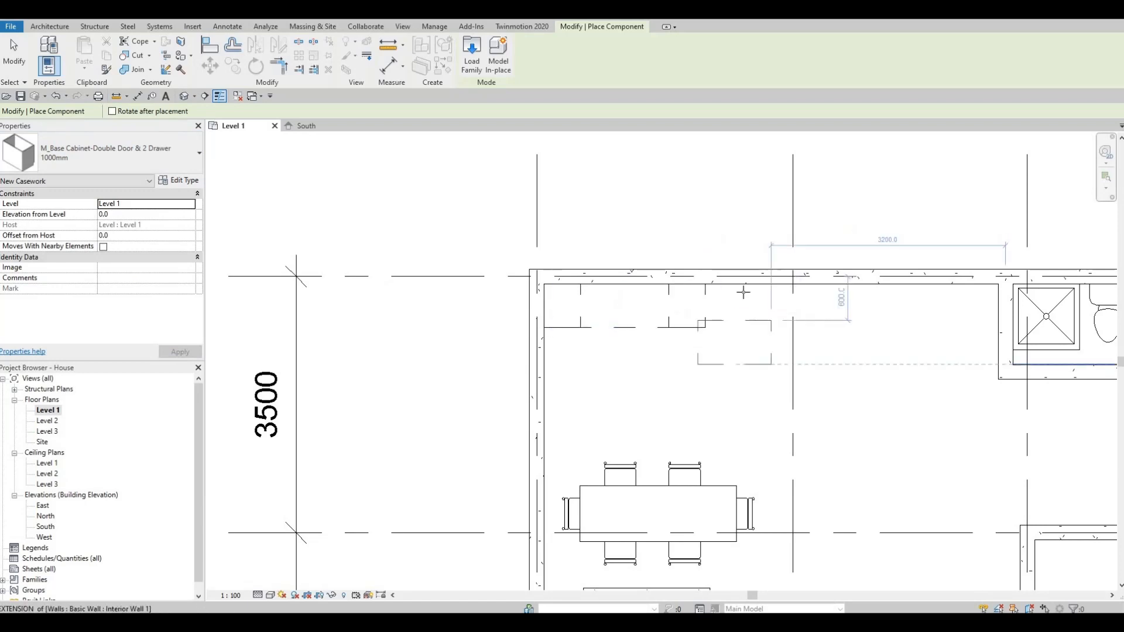
{"action": "left_click", "coordinate": [756, 287]}
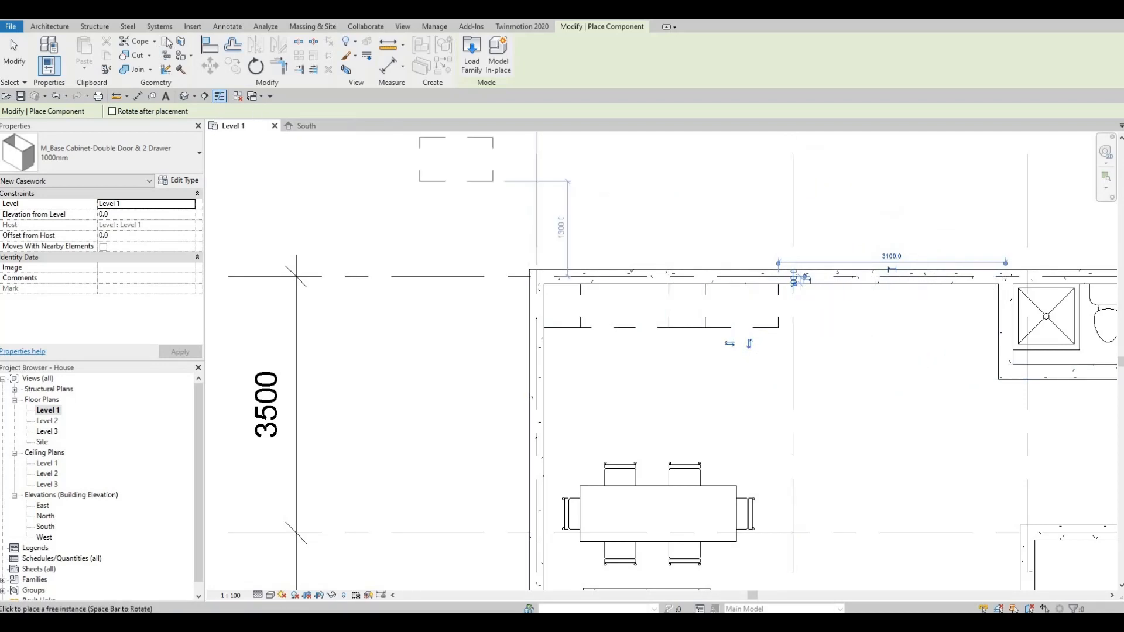
{"action": "key", "text": "Escape"}
{"action": "key", "text": "Escape"}
Browse the Base Cabinets library folder and compare the Single Door, 2 Bin, 4 Drawers, Double Door & 2 Drawer and Filler previews.
{"action": "left_click", "coordinate": [186, 28]}
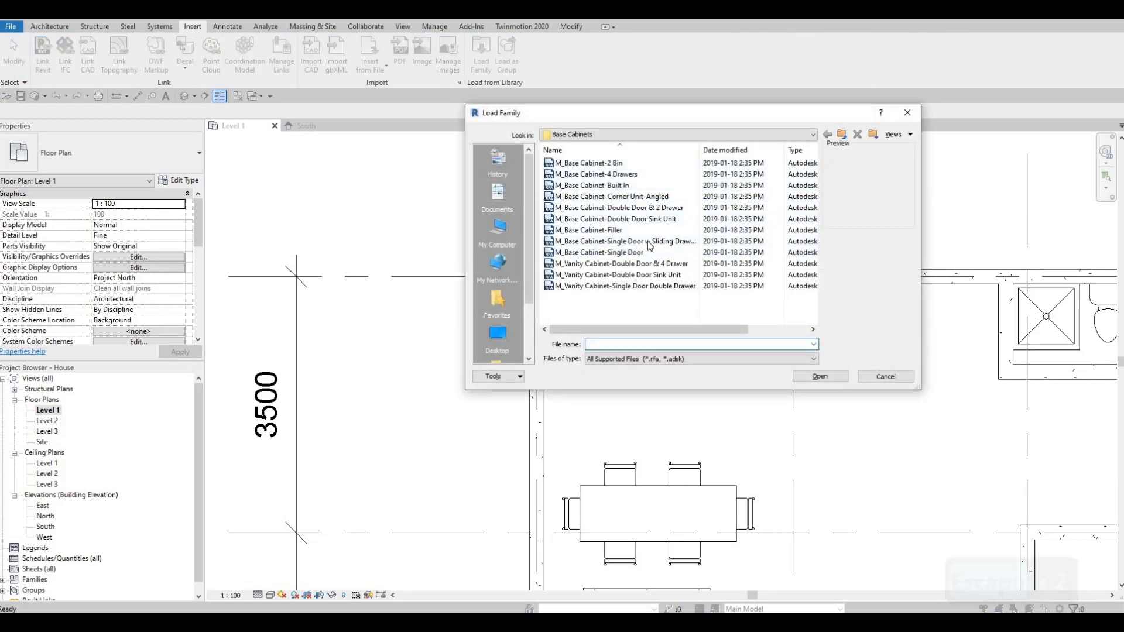
{"action": "left_click", "coordinate": [622, 252]}
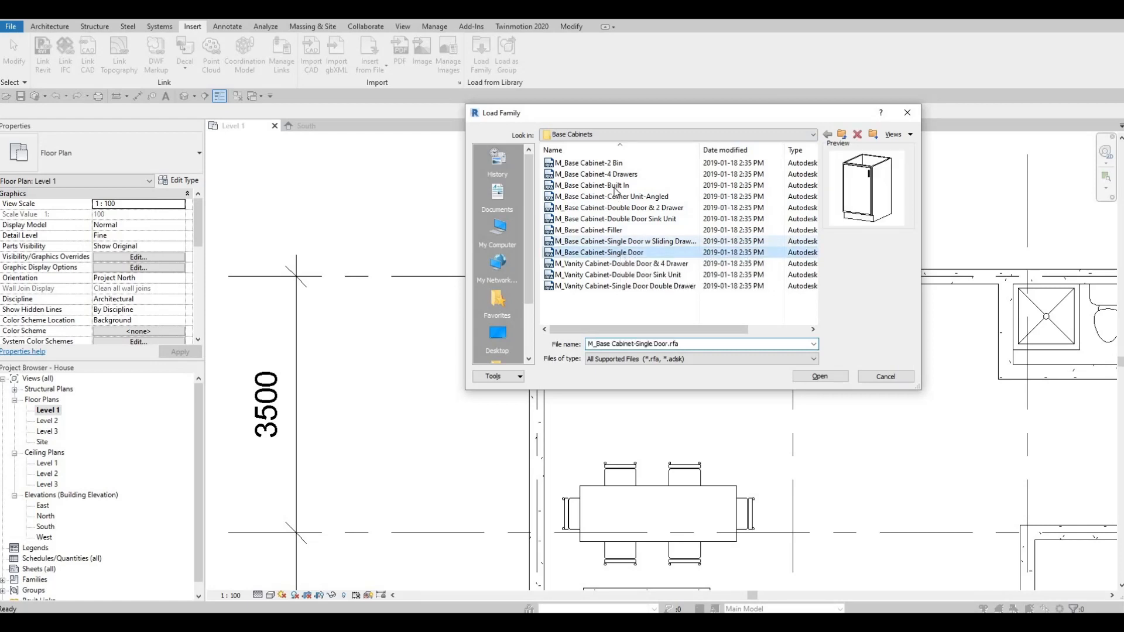
{"action": "left_click", "coordinate": [614, 185]}
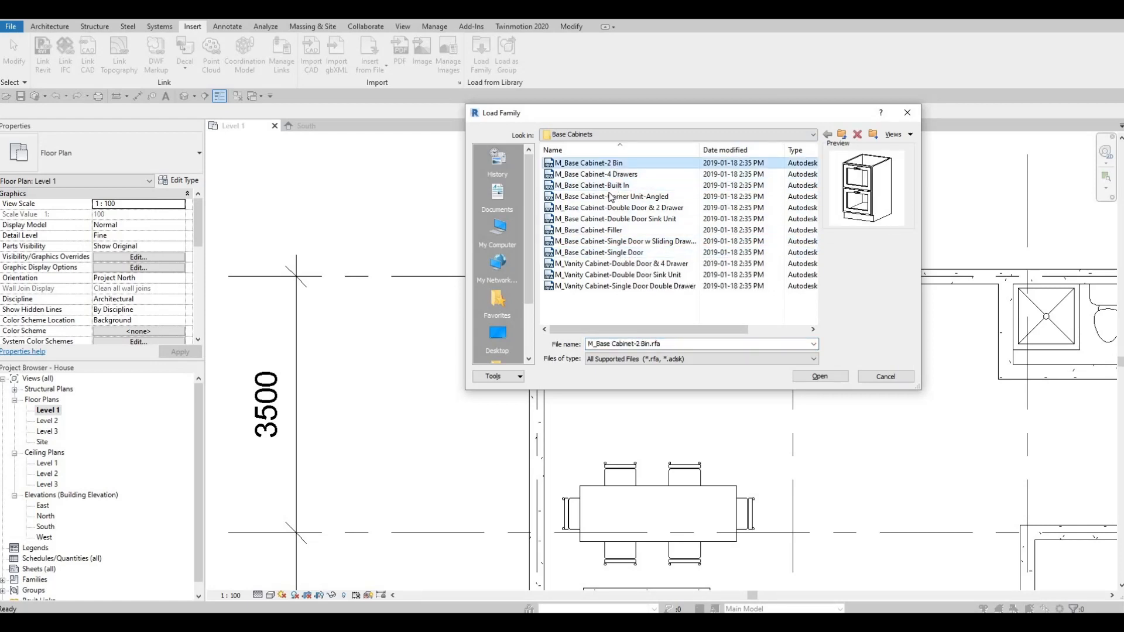
{"action": "left_click", "coordinate": [607, 175]}
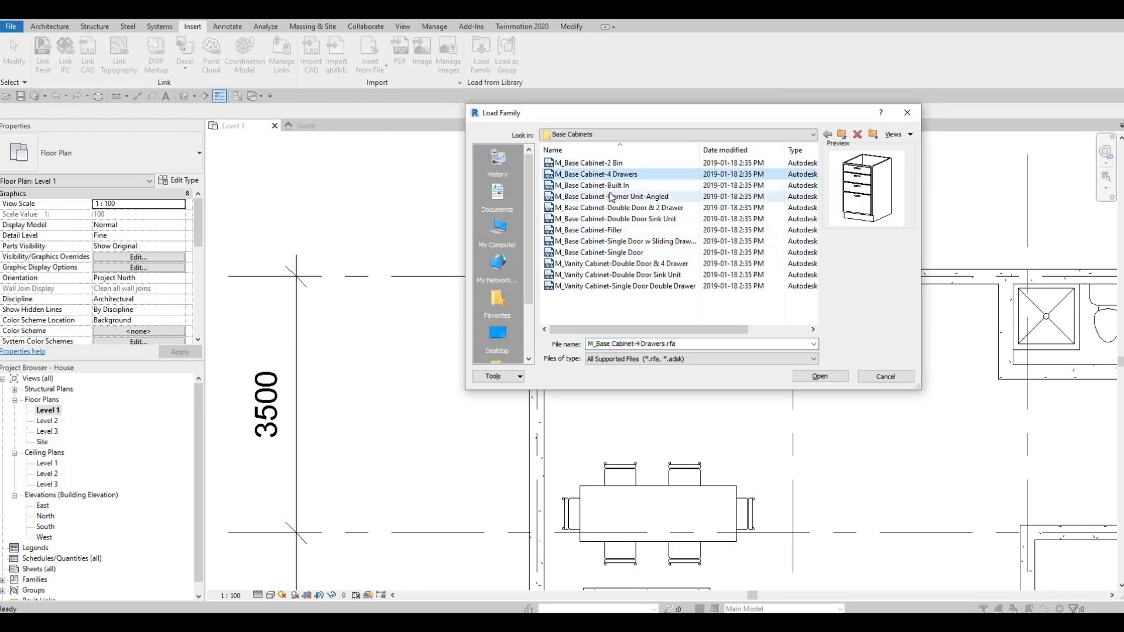
{"action": "left_click", "coordinate": [609, 207]}
{"action": "left_click", "coordinate": [609, 197]}
{"action": "left_click", "coordinate": [609, 208]}
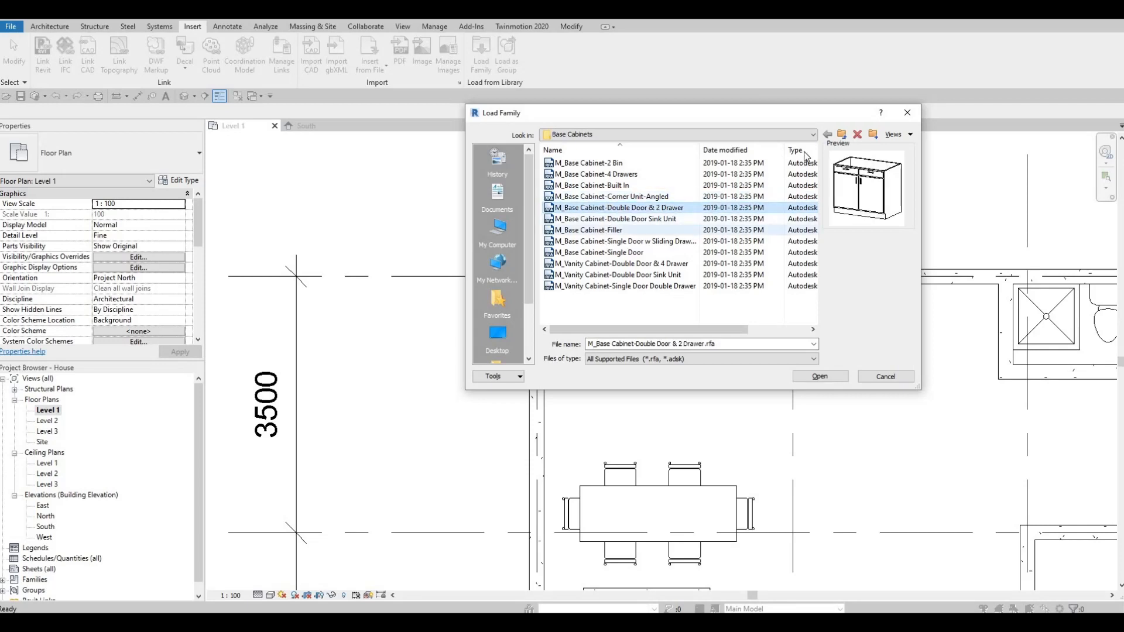
{"action": "left_click", "coordinate": [603, 229]}
Load the M_Tall Cabinet-Single Door(2) family from the Casework library's Tall Cabinets folder.
{"action": "left_click", "coordinate": [813, 134]}
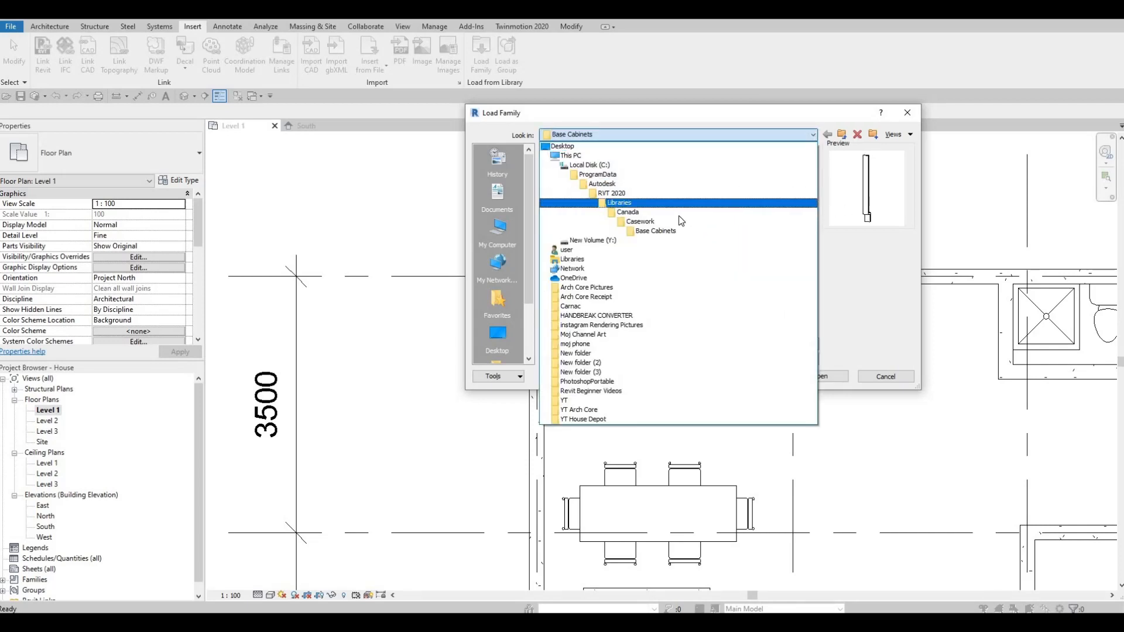
{"action": "left_click", "coordinate": [609, 221]}
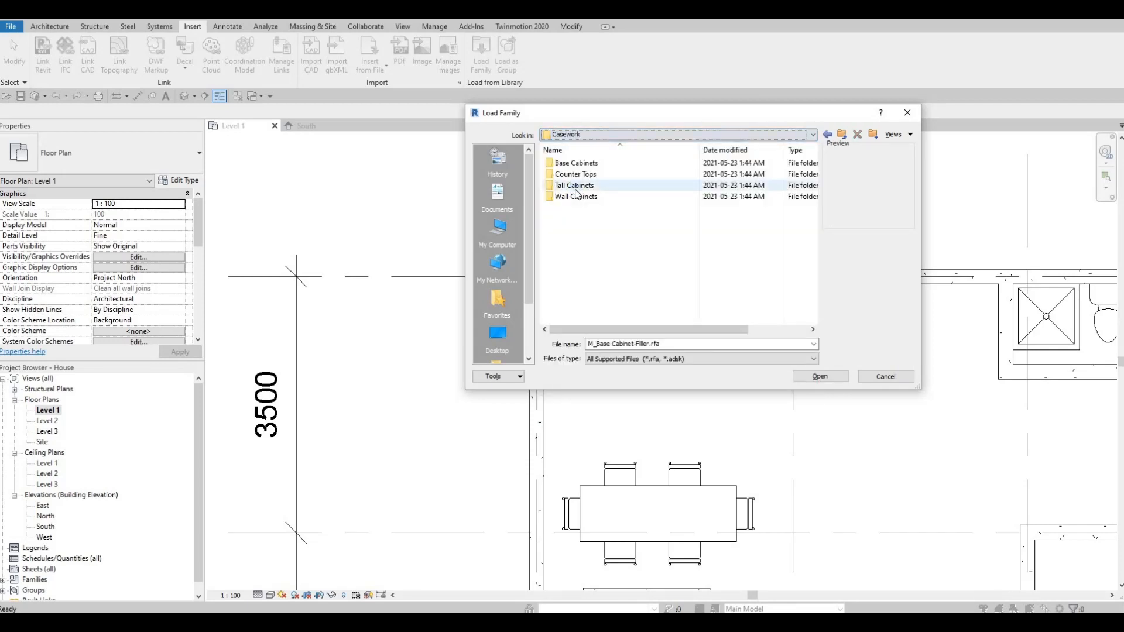
{"action": "double_click", "coordinate": [590, 183]}
{"action": "left_click", "coordinate": [588, 186]}
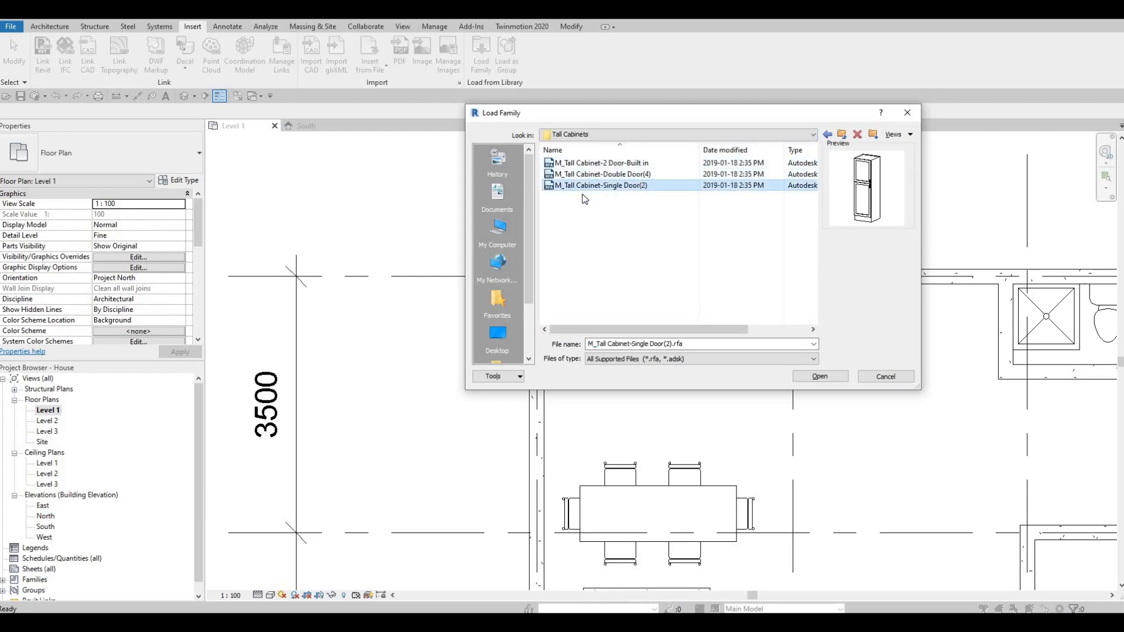
{"action": "left_click", "coordinate": [593, 173]}
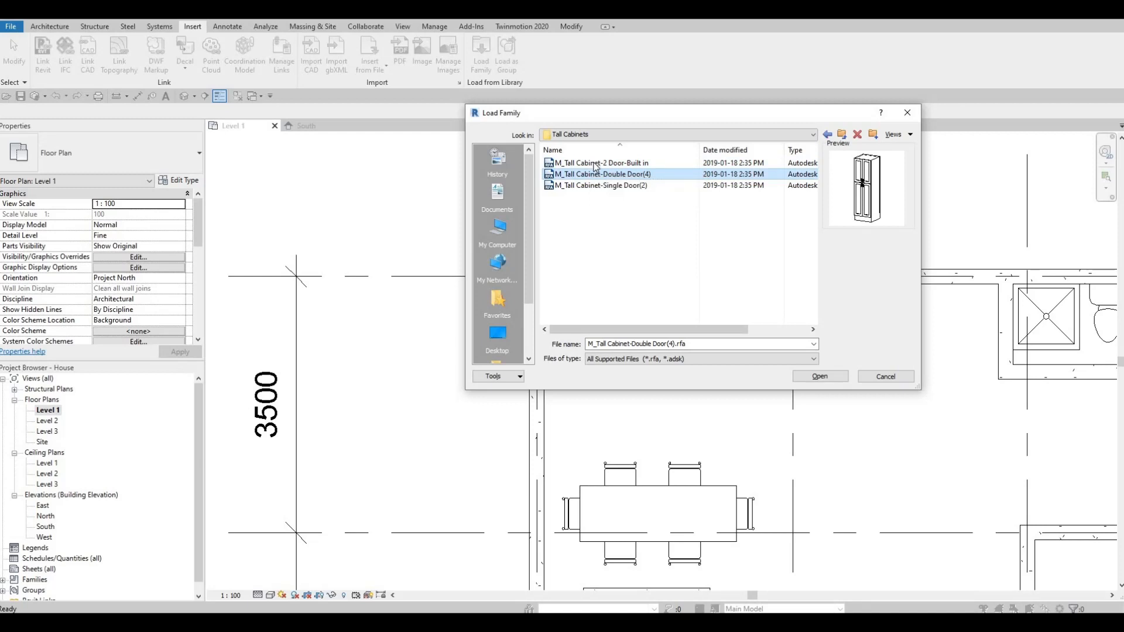
{"action": "left_click", "coordinate": [594, 164]}
{"action": "left_click", "coordinate": [584, 187], "text": "shift"}
{"action": "left_click", "coordinate": [593, 188]}
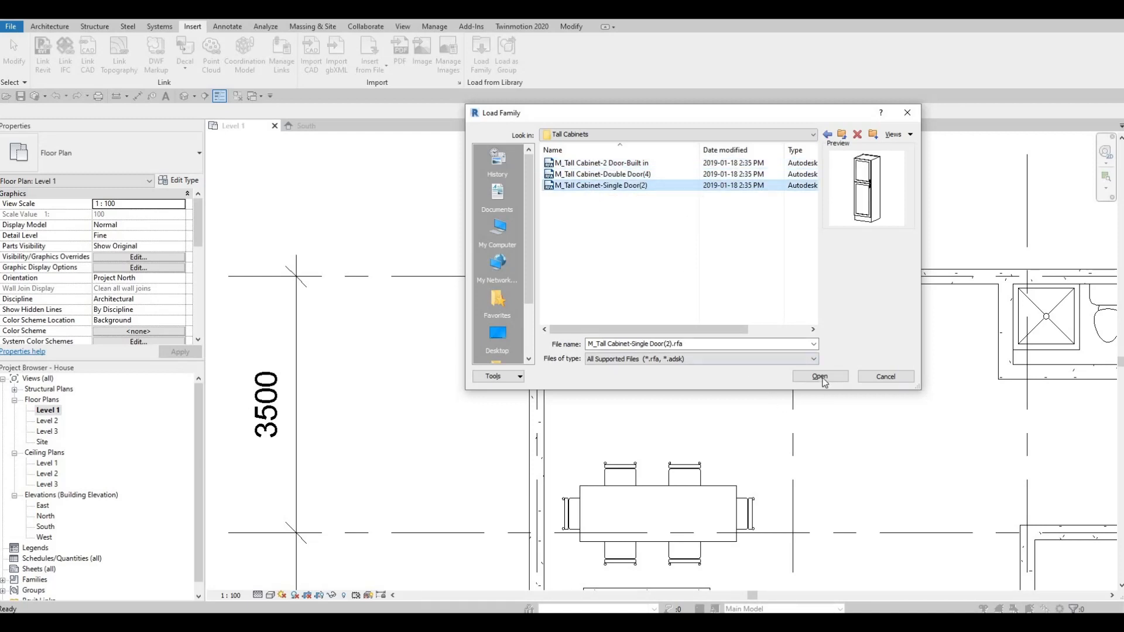
{"action": "key", "text": "Return"}
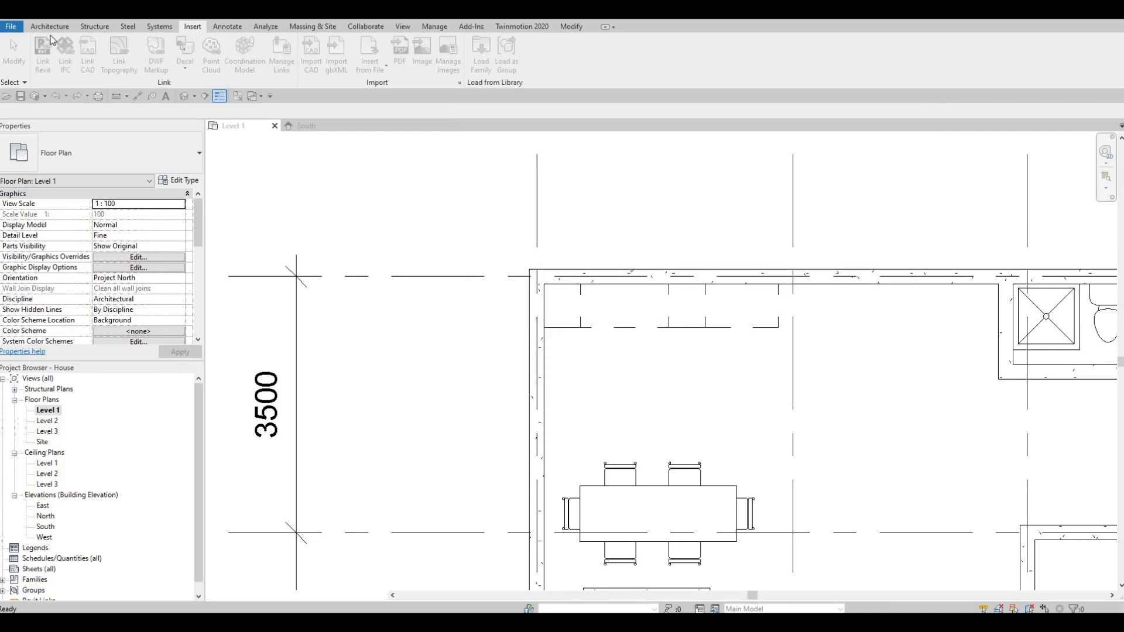
Place a 600mm M_Tall Cabinet-Single Door(2) against the wall at the end of the base cabinet row.
{"action": "left_click", "coordinate": [50, 26]}
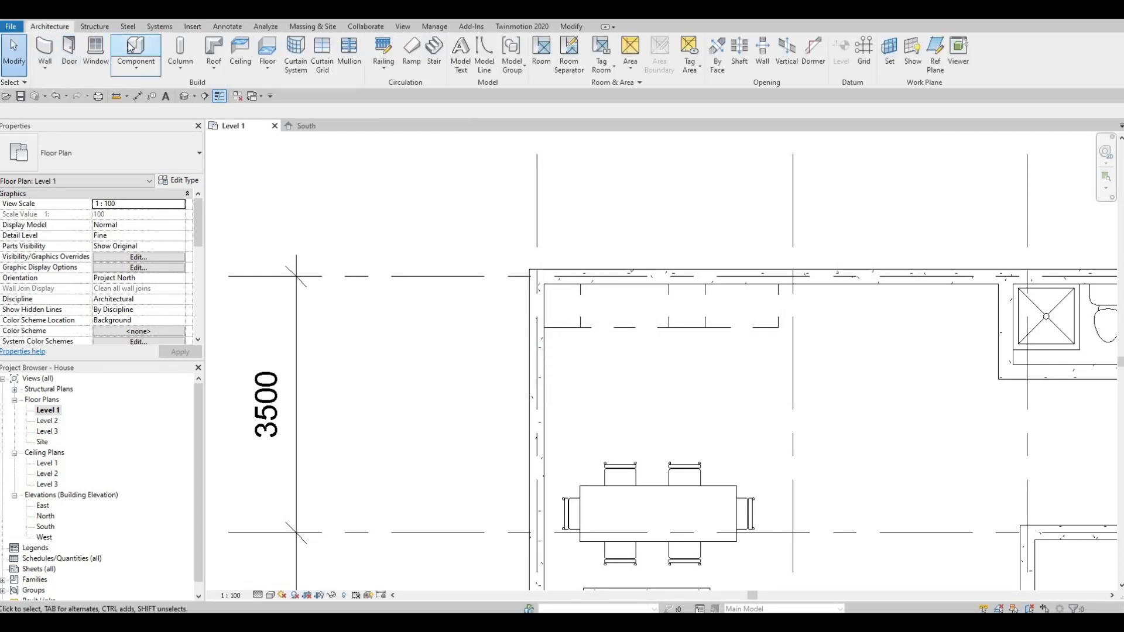
{"action": "left_click", "coordinate": [131, 48]}
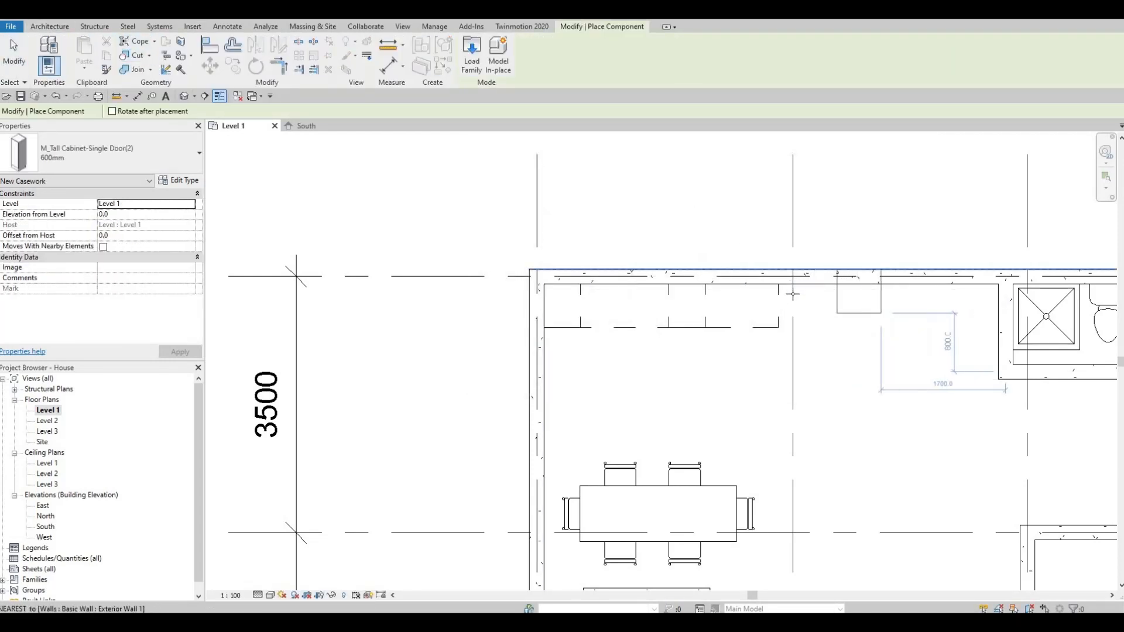
{"action": "scroll", "coordinate": [793, 294], "scroll_direction": "up", "scroll_amount": 2}
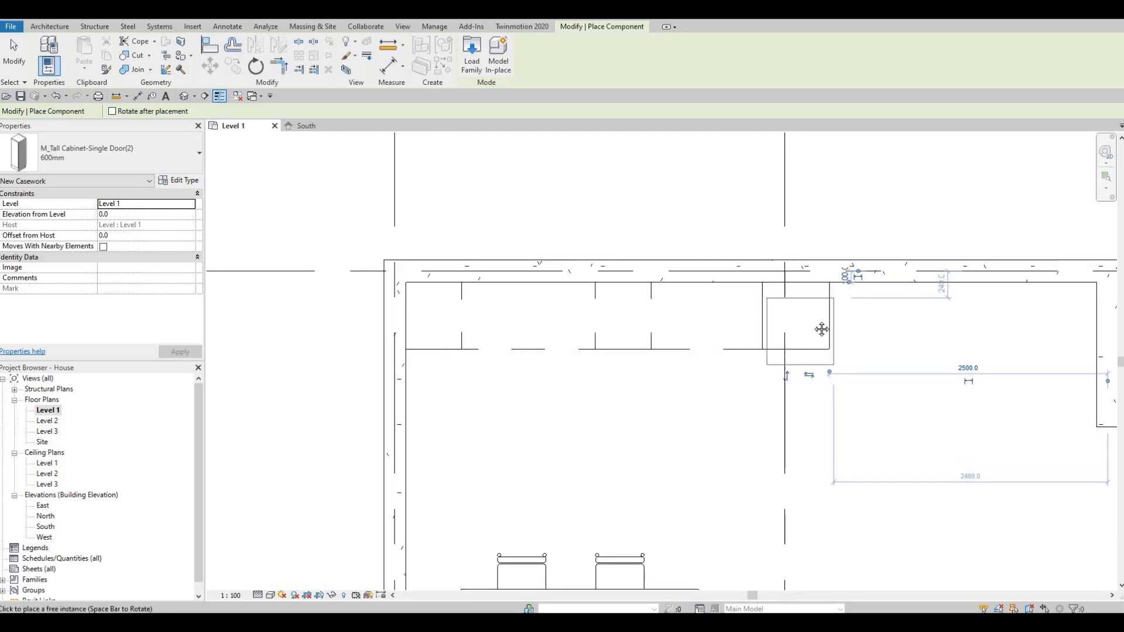
{"action": "key", "text": "Escape"}
{"action": "key", "text": "Escape"}
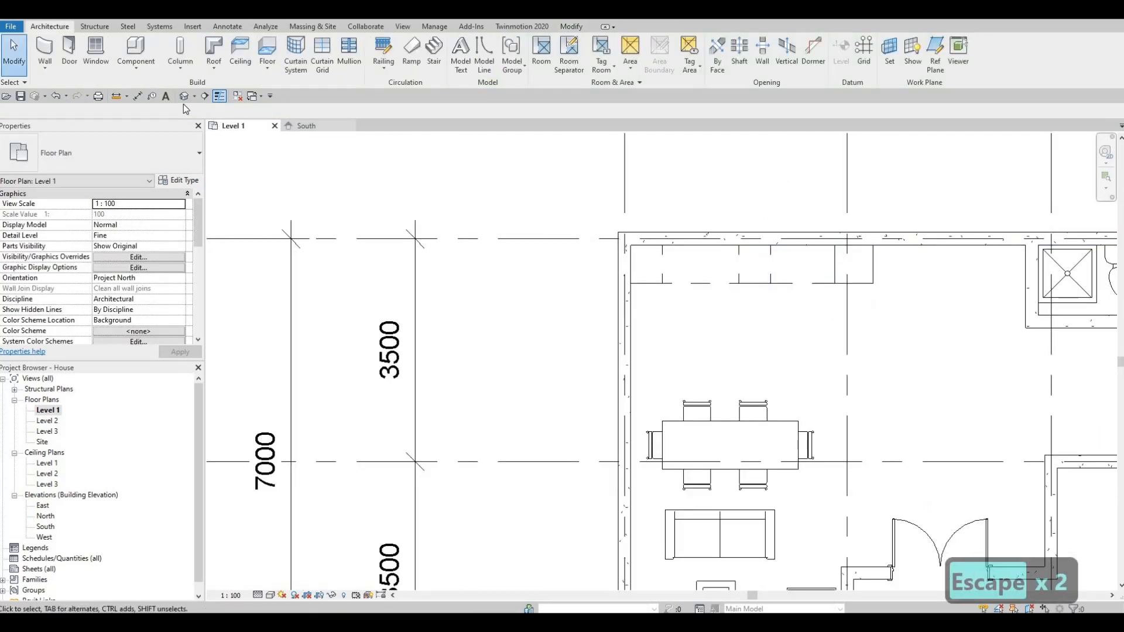
Create a perspective camera view from beside the dining table's wall-side end, aimed at the kitchen cabinets.
{"action": "left_click", "coordinate": [195, 97]}
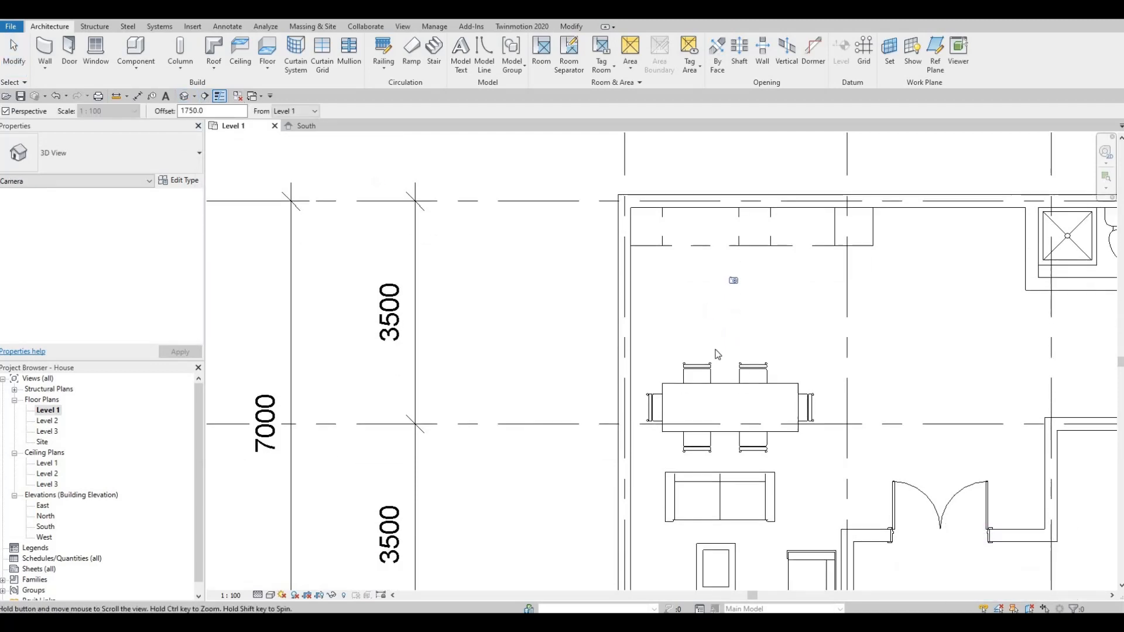
{"action": "left_click", "coordinate": [654, 363]}
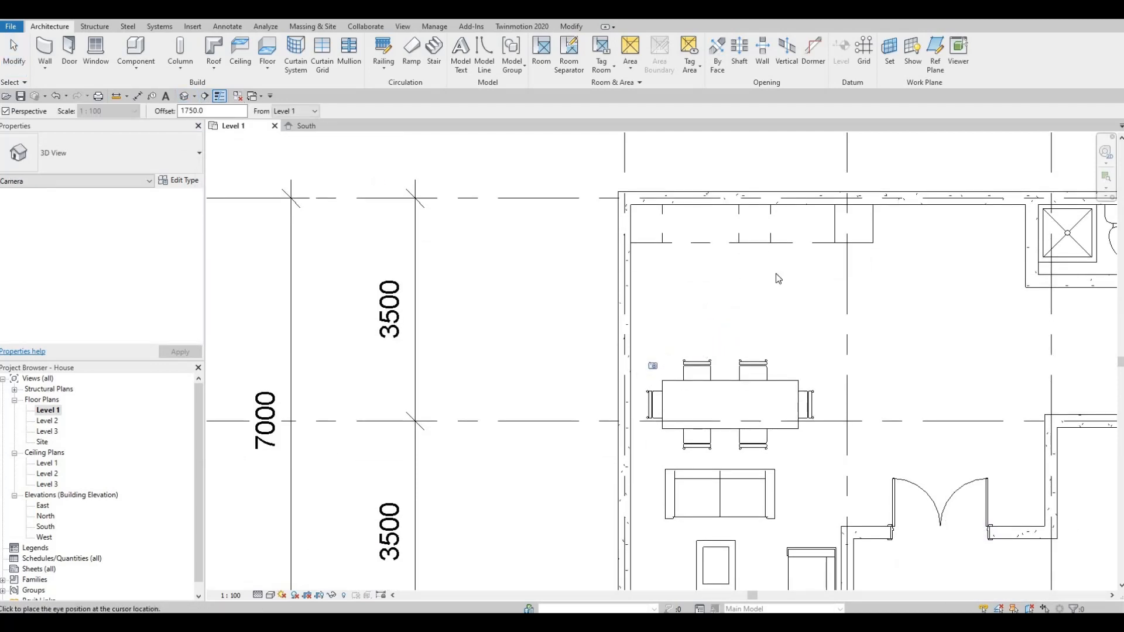
{"action": "left_click", "coordinate": [684, 202]}
{"action": "scroll", "coordinate": [634, 317], "scroll_direction": "down", "scroll_amount": 4}
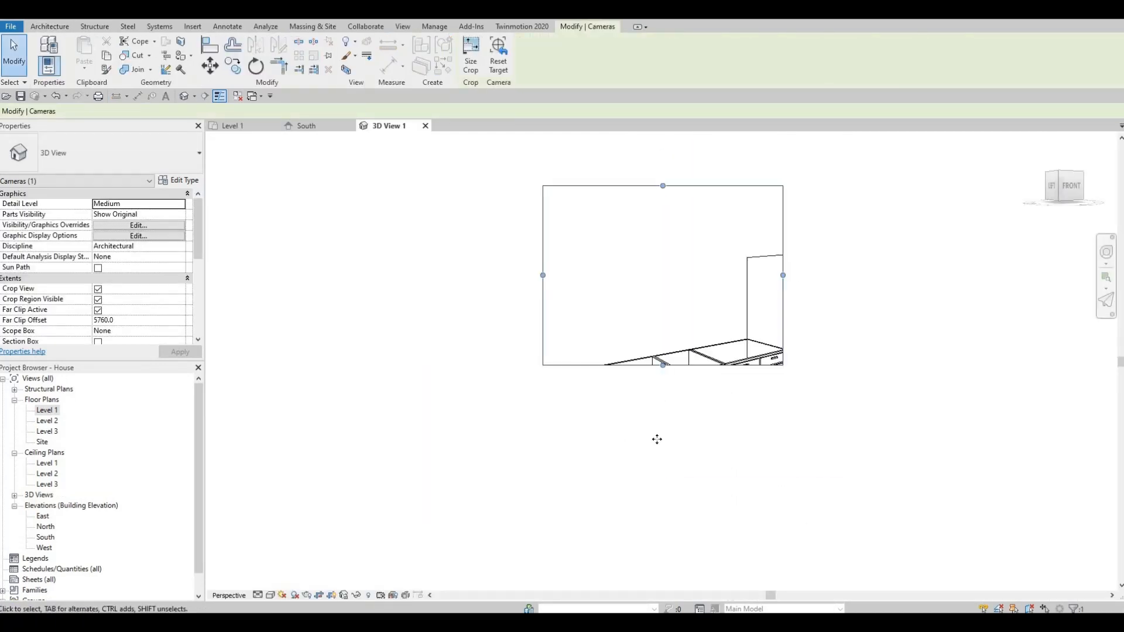
Enlarge the camera view's crop region downward and sideways to frame the whole cabinet run and the tall cabinet.
{"action": "left_click_drag", "start_coordinate": [662, 366], "coordinate": [663, 487]}
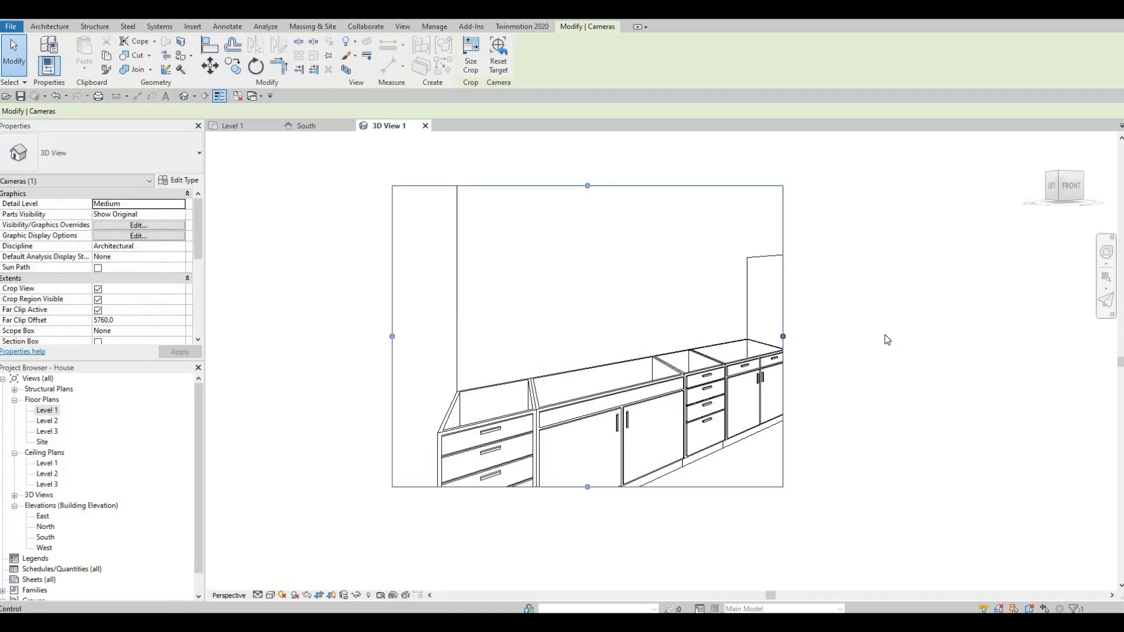
{"action": "left_click_drag", "start_coordinate": [783, 336], "coordinate": [899, 336]}
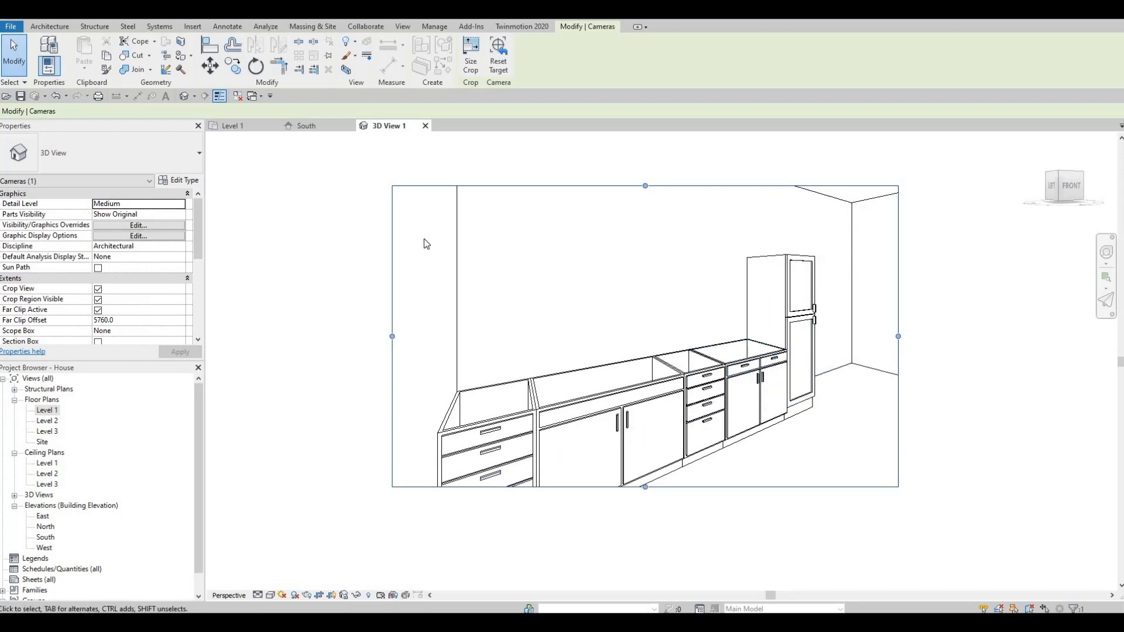
{"action": "left_click_drag", "start_coordinate": [646, 487], "coordinate": [620, 552]}
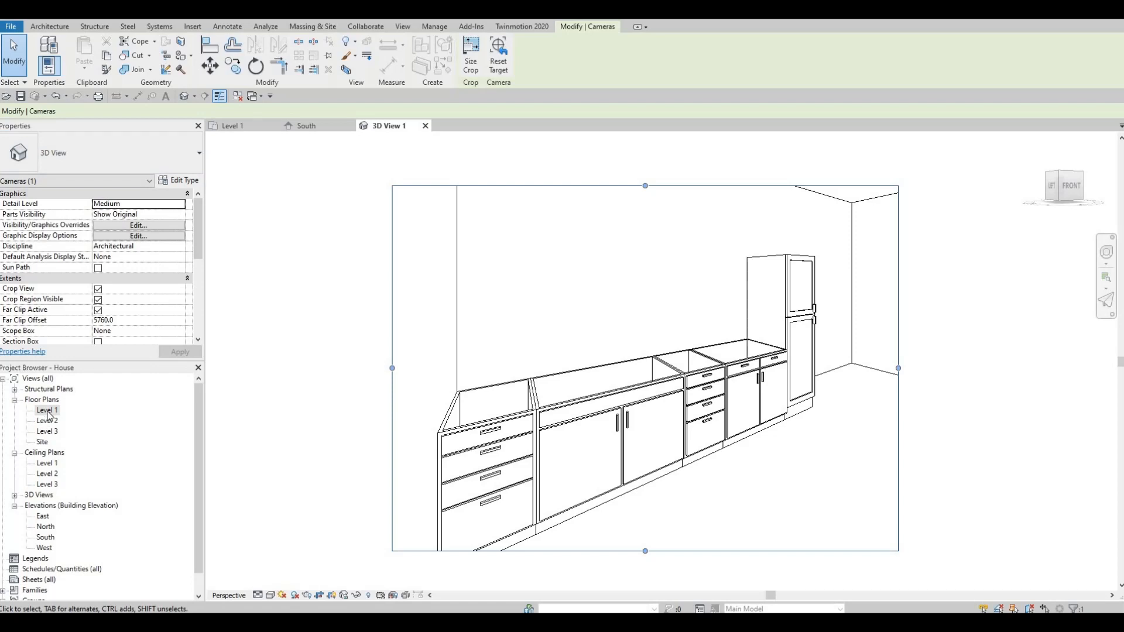
Return to the Level 1 floor plan and clear the camera selection.
{"action": "left_click", "coordinate": [233, 126]}
{"action": "scroll", "coordinate": [696, 335], "scroll_direction": "down", "scroll_amount": 1}
{"action": "middle_click_drag", "start_coordinate": [722, 274], "coordinate": [670, 314]}
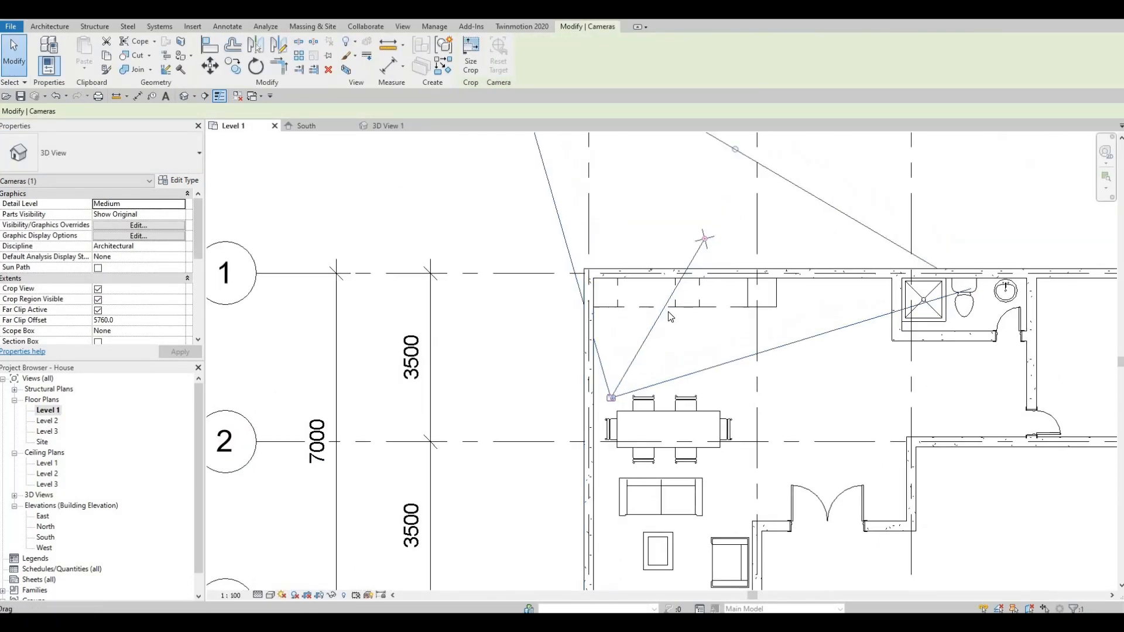
{"action": "key", "text": "Escape"}
{"action": "key", "text": "Escape"}
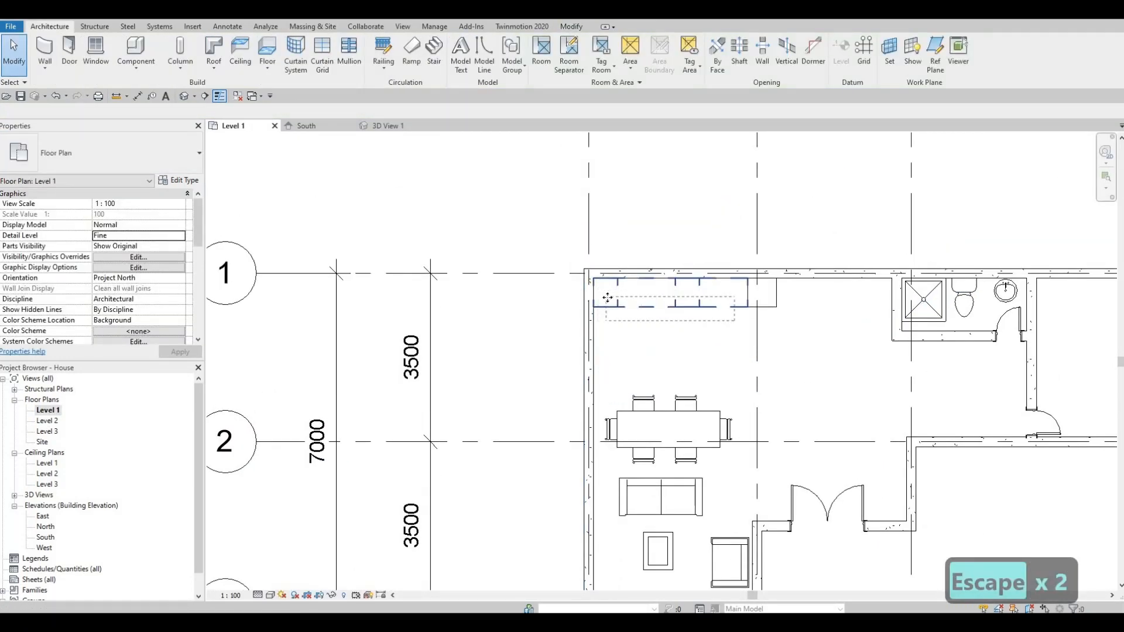
{"action": "left_click_drag", "start_coordinate": [608, 298], "coordinate": [608, 298]}
{"action": "key", "text": "Right"}
{"action": "key", "text": "Right"}
{"action": "key", "text": "Right"}
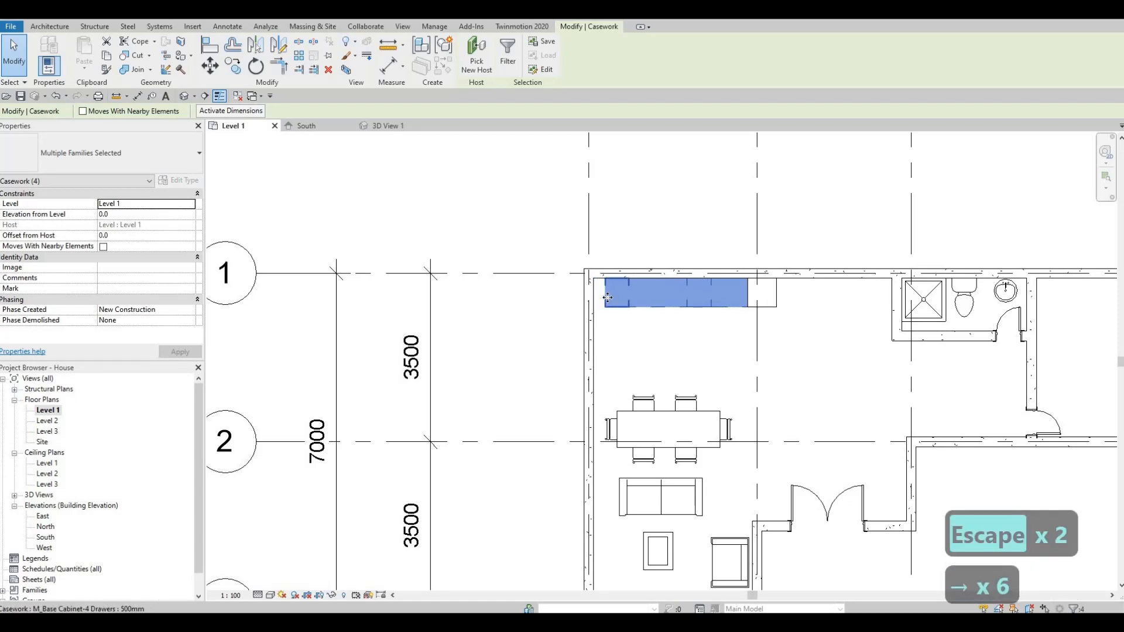
{"action": "key", "text": "ctrl+z"}
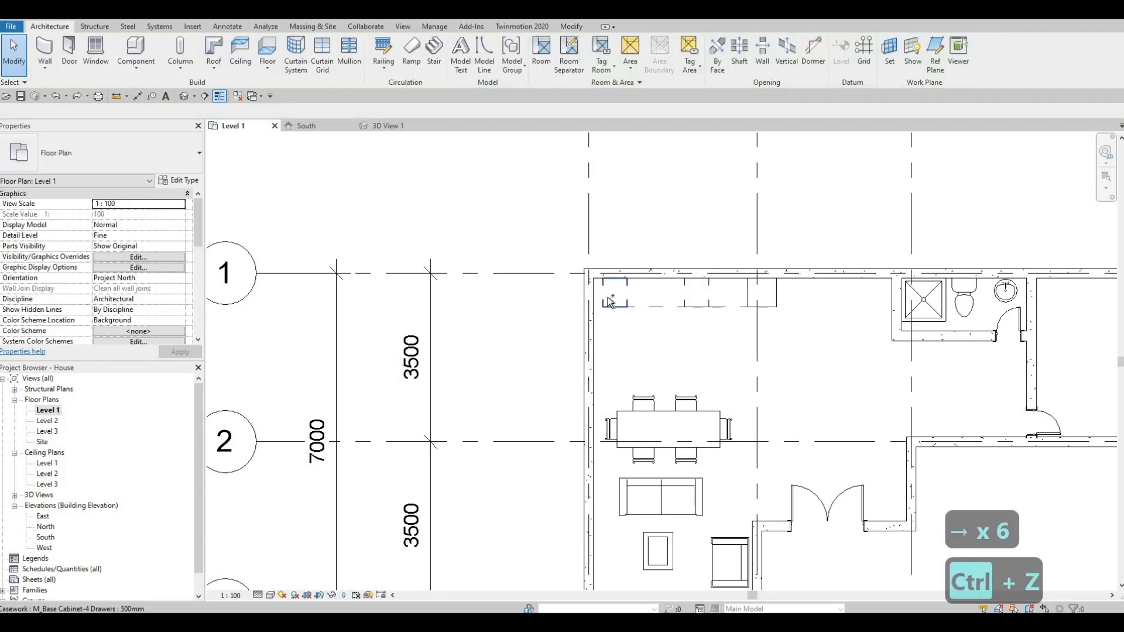
{"action": "key", "text": "ctrl+z"}
{"action": "key", "text": "ctrl+z"}
{"action": "key", "text": "ctrl+z"}
{"action": "key", "text": "ctrl+z"}
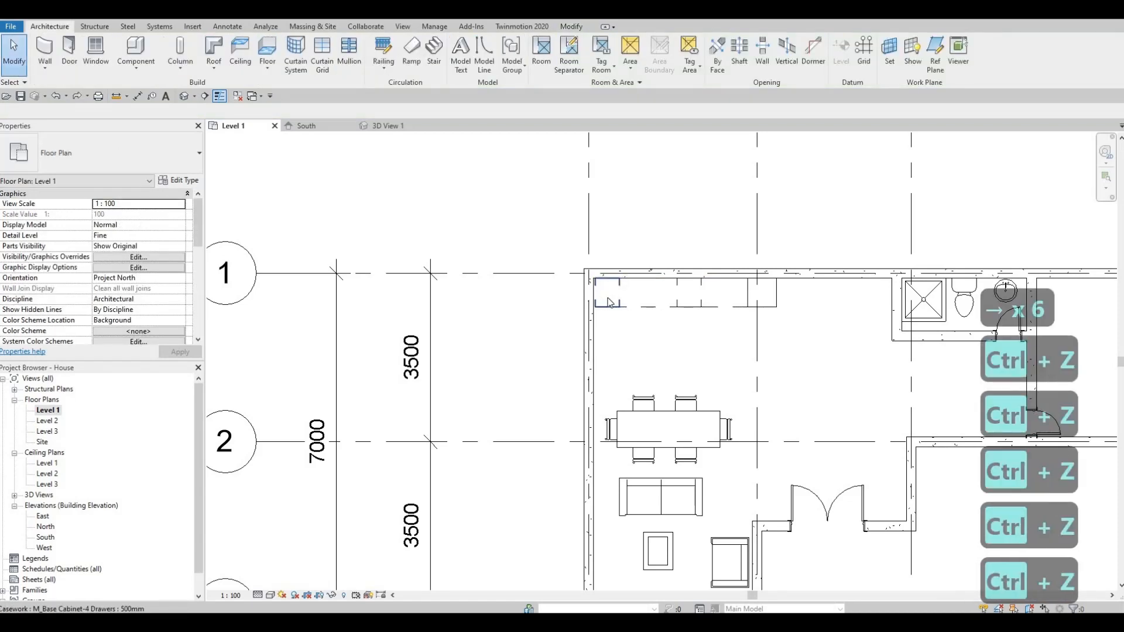
Move the 600mm tall cabinet to the opposite end of the base cabinet row, butting it against the drawer cabinet in the room corner.
{"action": "left_click", "coordinate": [777, 293]}
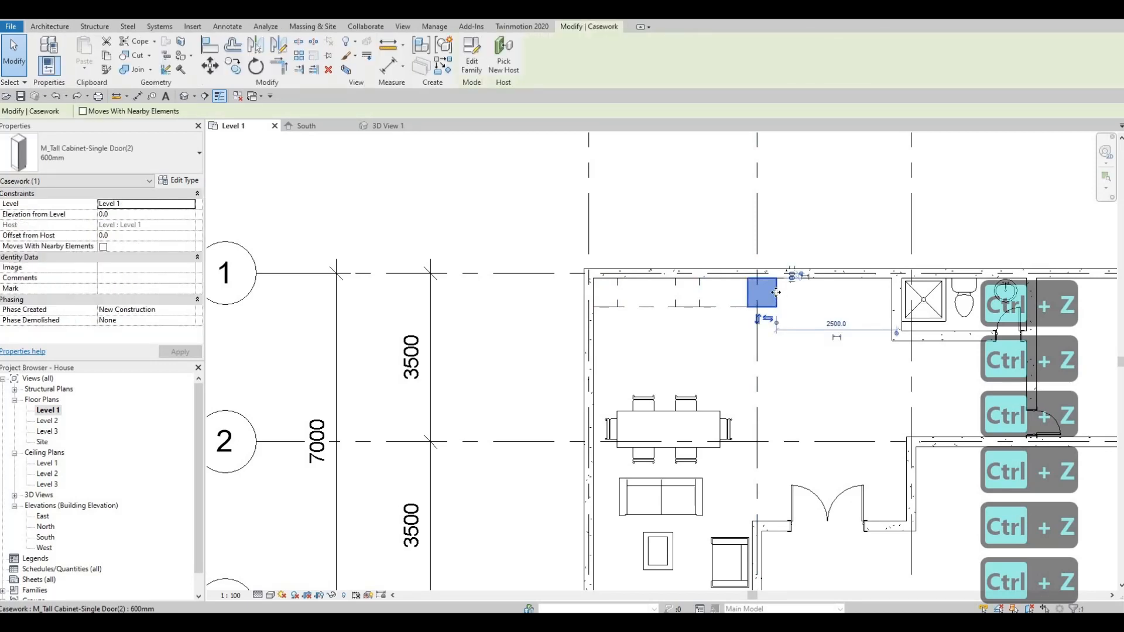
{"action": "left_click", "coordinate": [233, 66]}
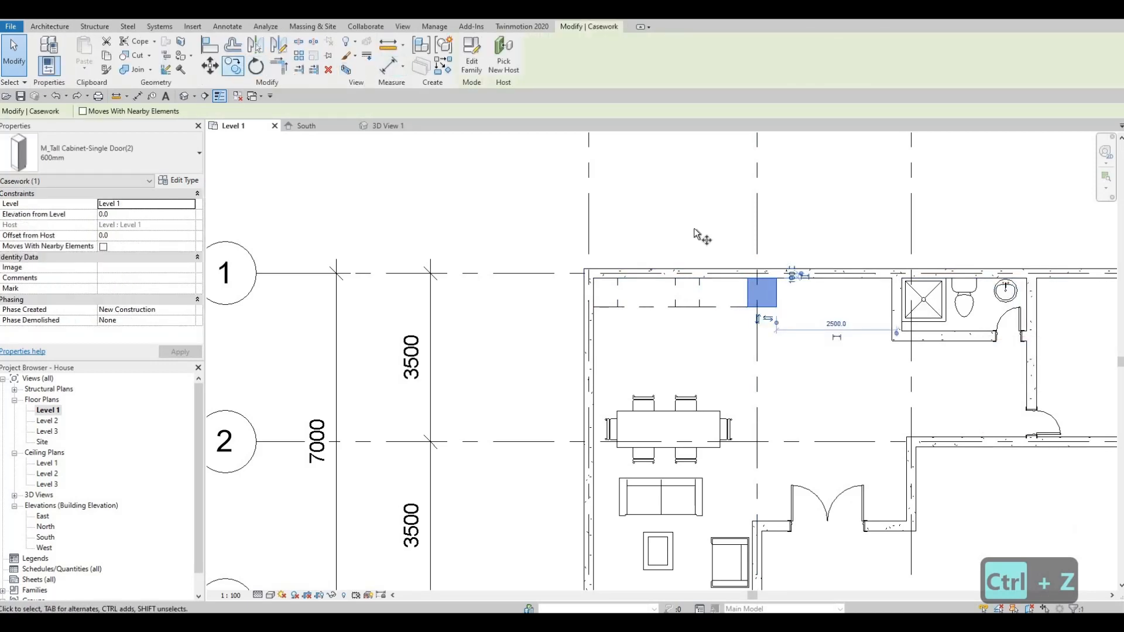
{"action": "key", "text": "m"}
{"action": "key", "text": "v"}
{"action": "left_click", "coordinate": [775, 276]}
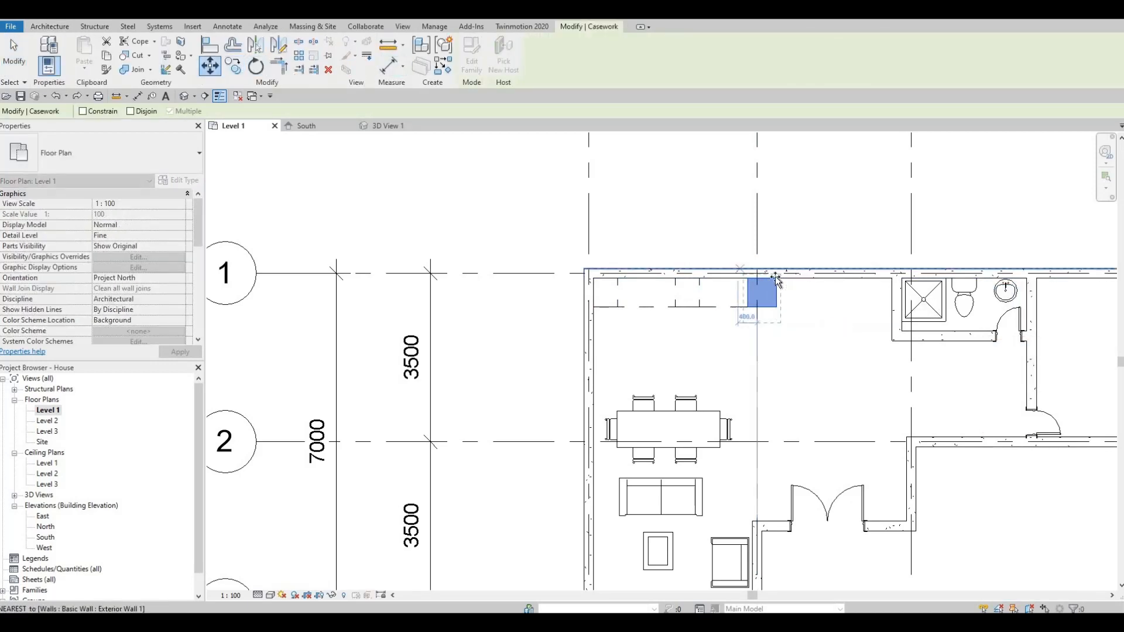
{"action": "left_click", "coordinate": [592, 278]}
{"action": "key", "text": "Escape"}
{"action": "key", "text": "Escape"}
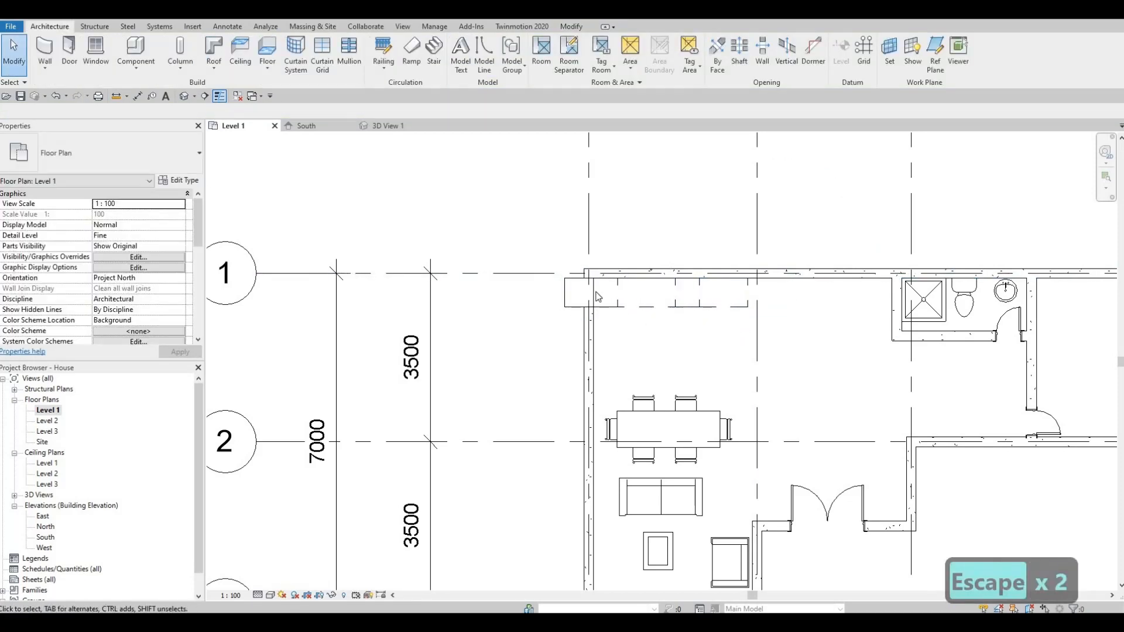
Move the tall cabinet and all base cabinets together along the wall so the tall cabinet's outer side meets the side wall's inner face.
{"action": "key", "text": "Escape"}
{"action": "left_click_drag", "start_coordinate": [534, 225], "coordinate": [779, 339]}
{"action": "key", "text": "m"}
{"action": "key", "text": "v"}
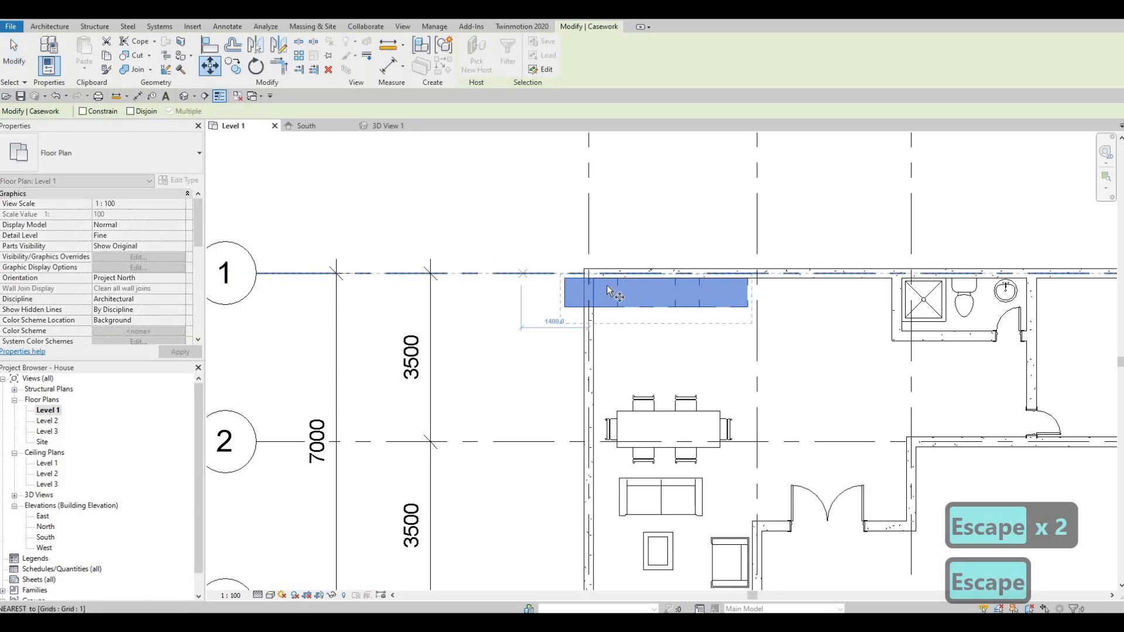
{"action": "scroll", "coordinate": [548, 278], "scroll_direction": "up", "scroll_amount": 4}
{"action": "left_click", "coordinate": [682, 288]}
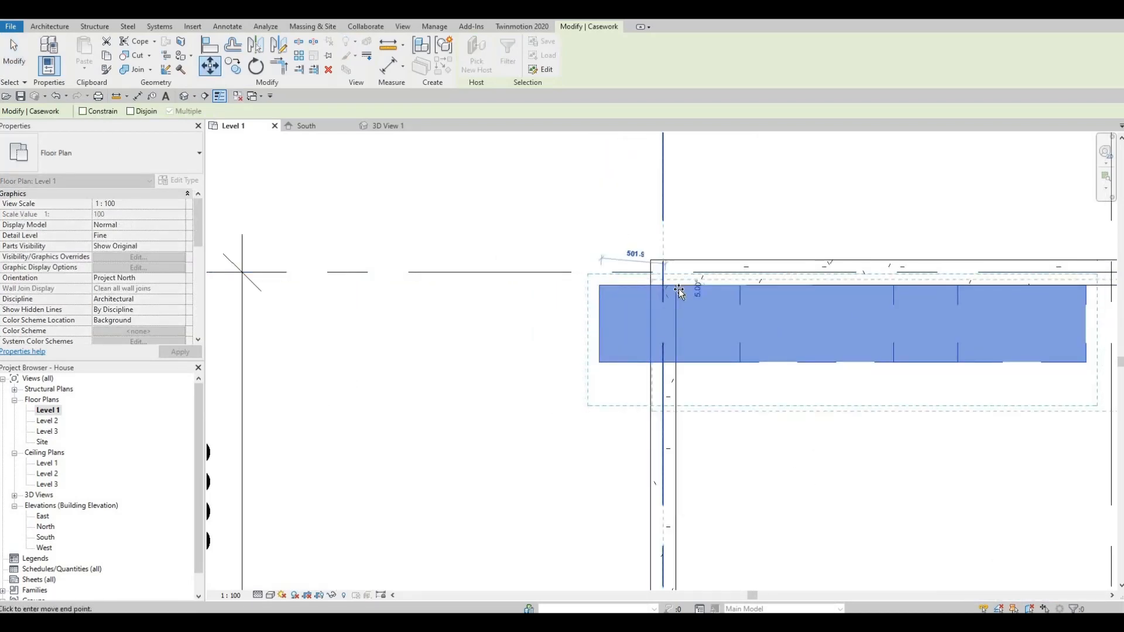
{"action": "left_click", "coordinate": [658, 320]}
{"action": "scroll", "coordinate": [736, 319], "scroll_direction": "down", "scroll_amount": 2}
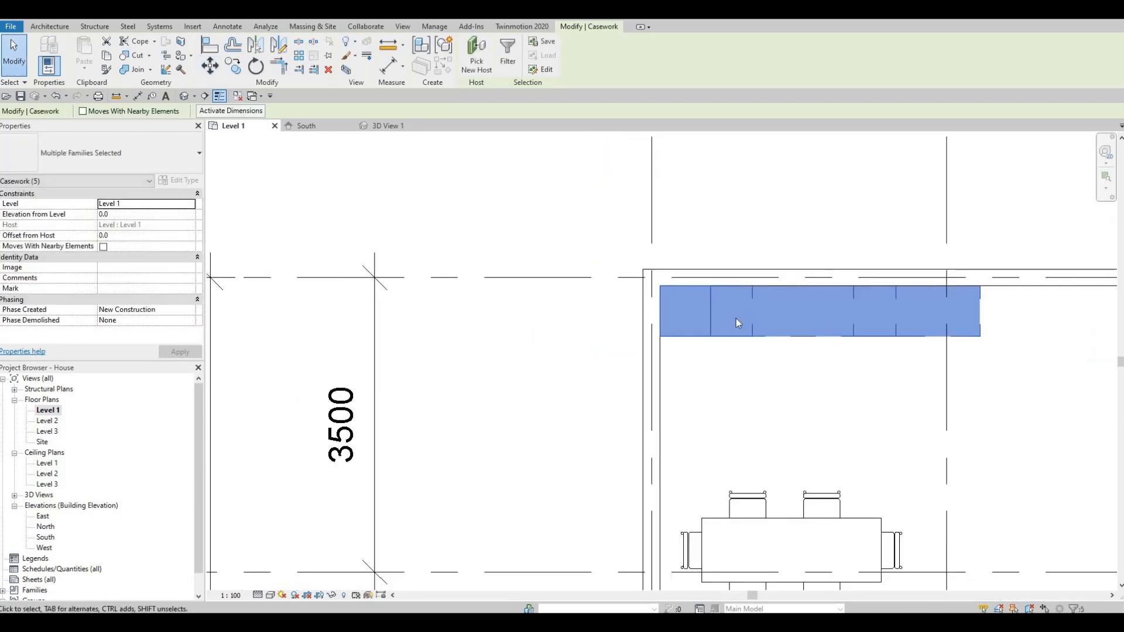
{"action": "key", "text": "Escape"}
{"action": "key", "text": "Escape"}
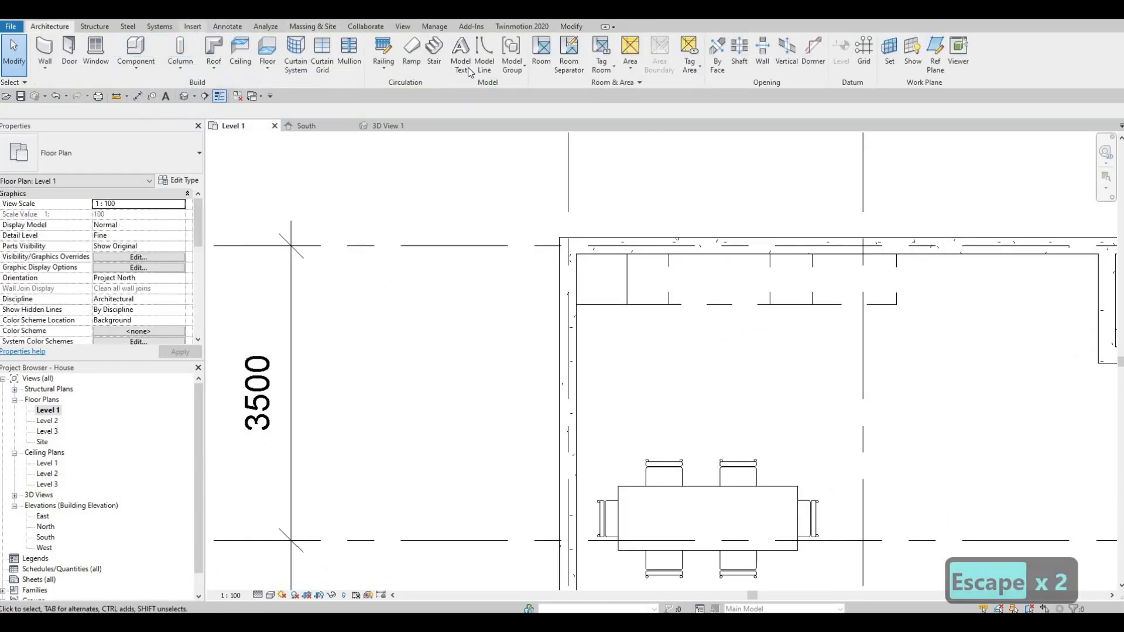
Start loading a family and browse the Canada library to Specialty Equipment, Domestic, Mid-Range.
{"action": "scroll", "coordinate": [468, 72], "scroll_direction": "down", "scroll_amount": 4}
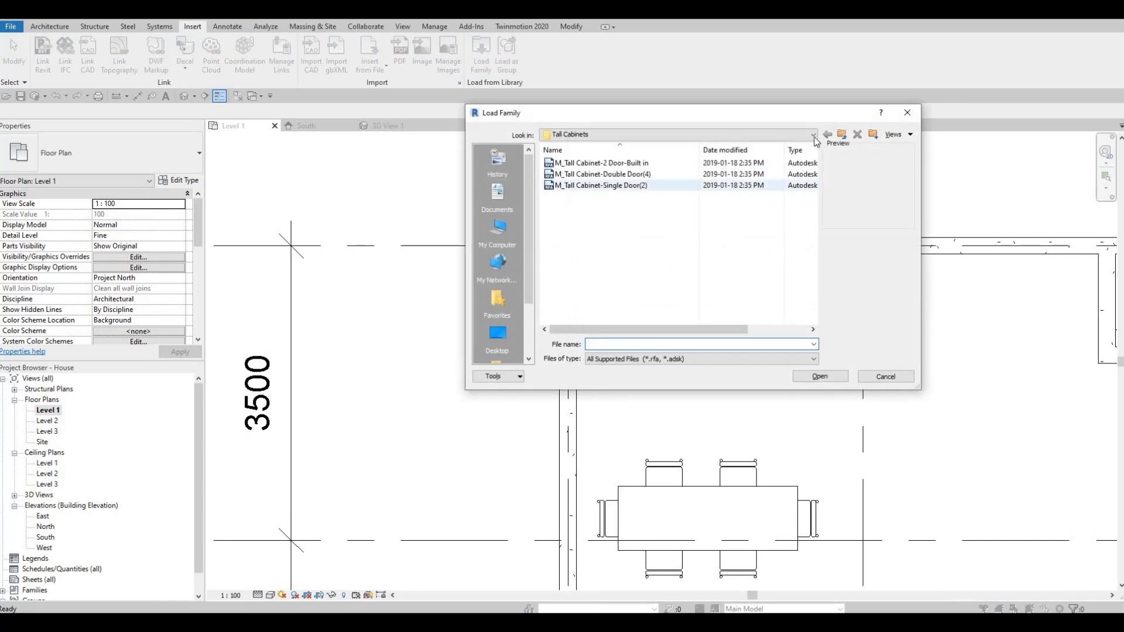
{"action": "left_click", "coordinate": [811, 134]}
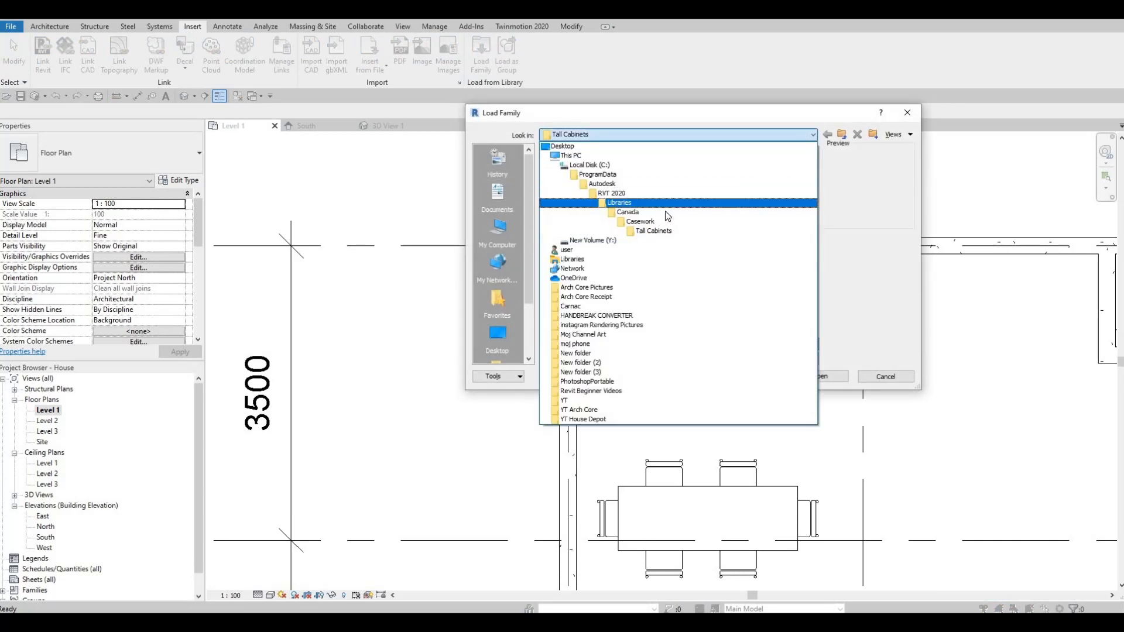
{"action": "left_click", "coordinate": [630, 213]}
{"action": "scroll", "coordinate": [611, 248], "scroll_direction": "down", "scroll_amount": 3}
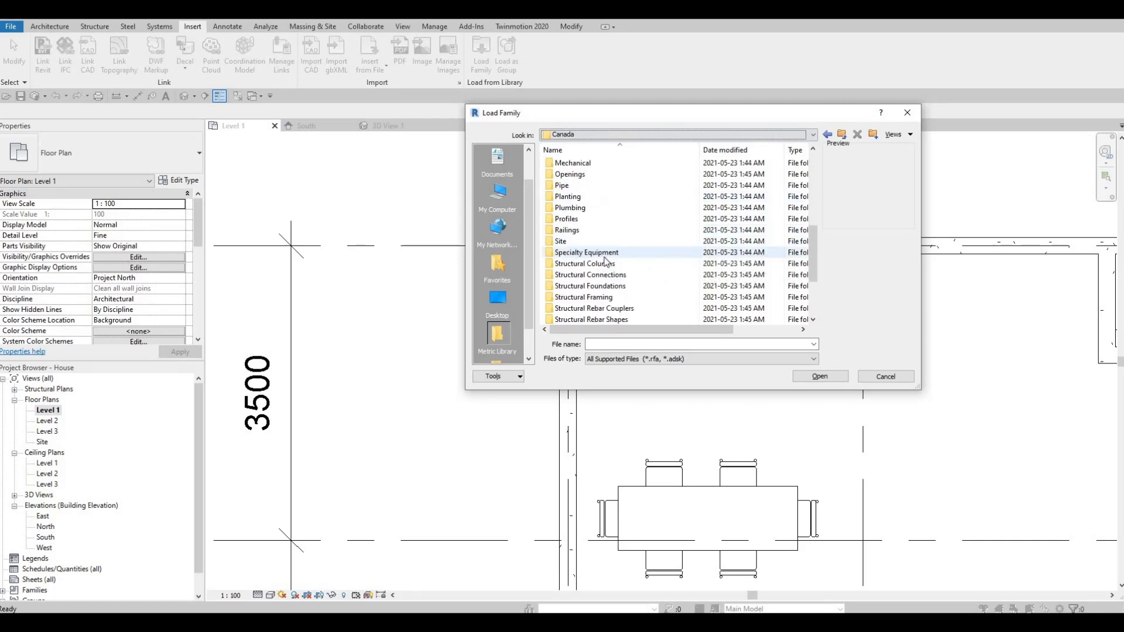
{"action": "left_click", "coordinate": [605, 253]}
{"action": "key", "text": "Return"}
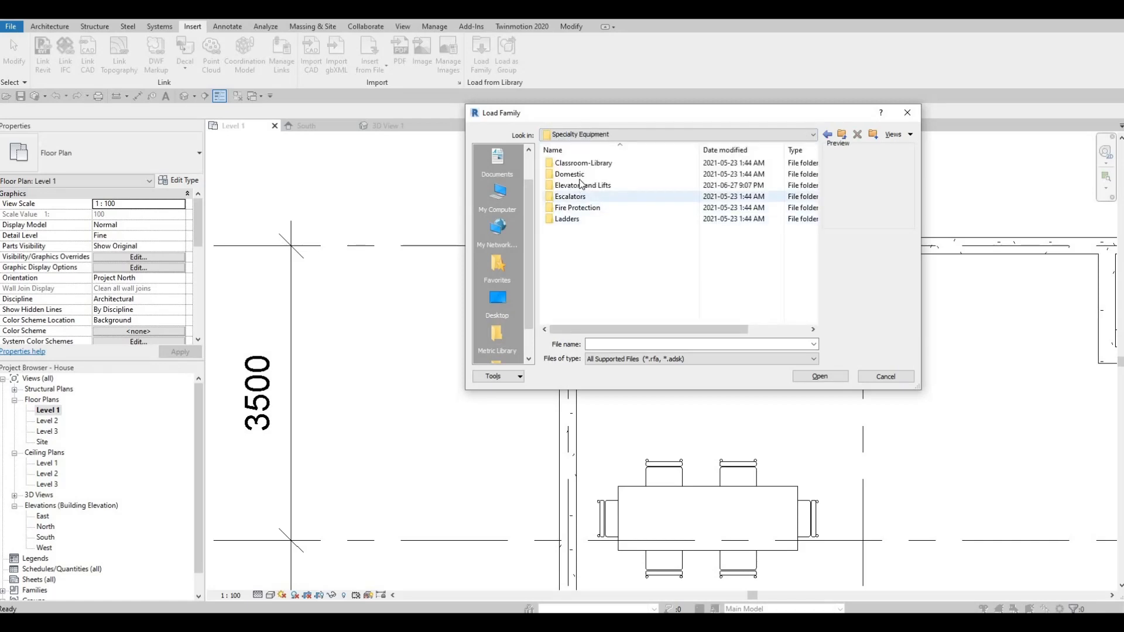
{"action": "key", "text": "Return"}
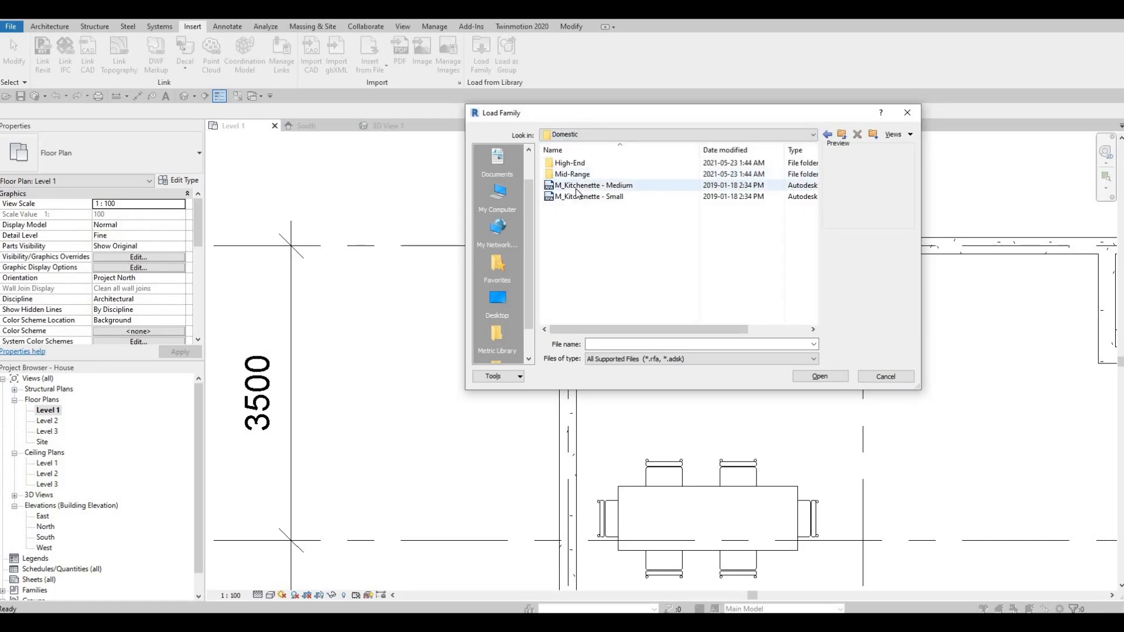
{"action": "double_click", "coordinate": [577, 174]}
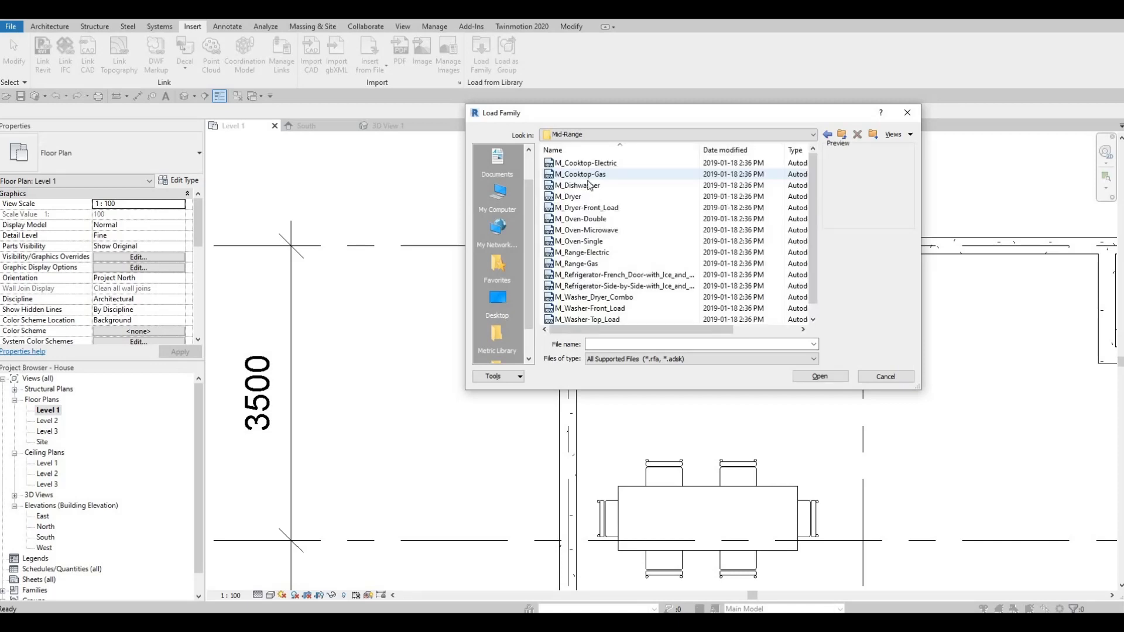
Preview the mid-range appliance families and load M_Refrigerator-French_Door-with_Ice_and_Water_Dispenser.
{"action": "left_click", "coordinate": [586, 167]}
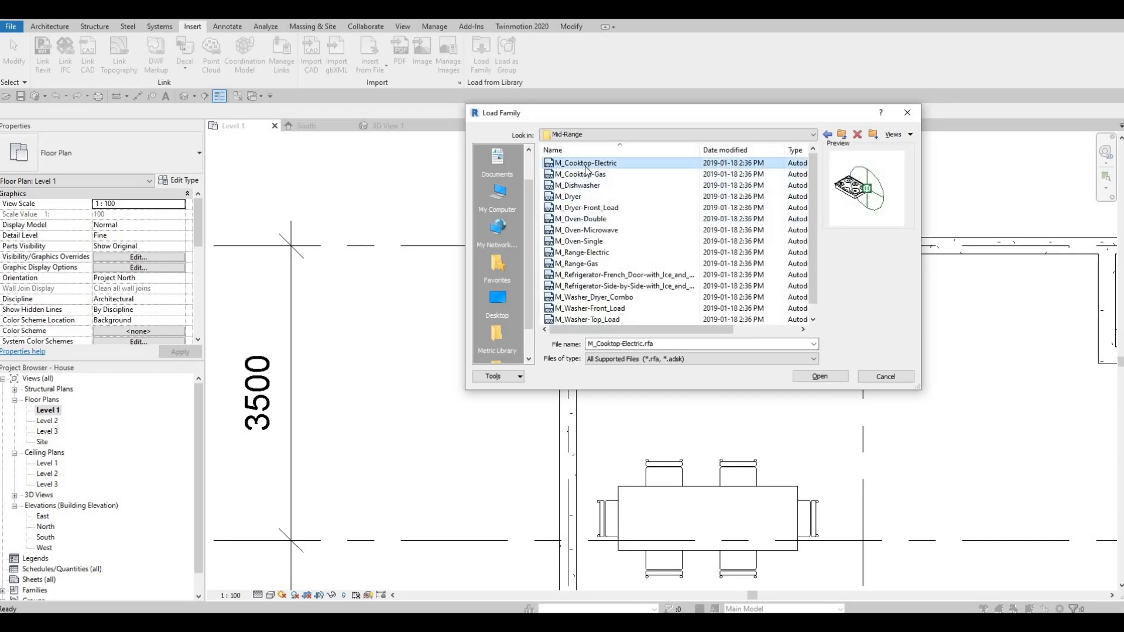
{"action": "key", "text": "Down"}
{"action": "key", "text": "Down"}
{"action": "key", "text": "Down"}
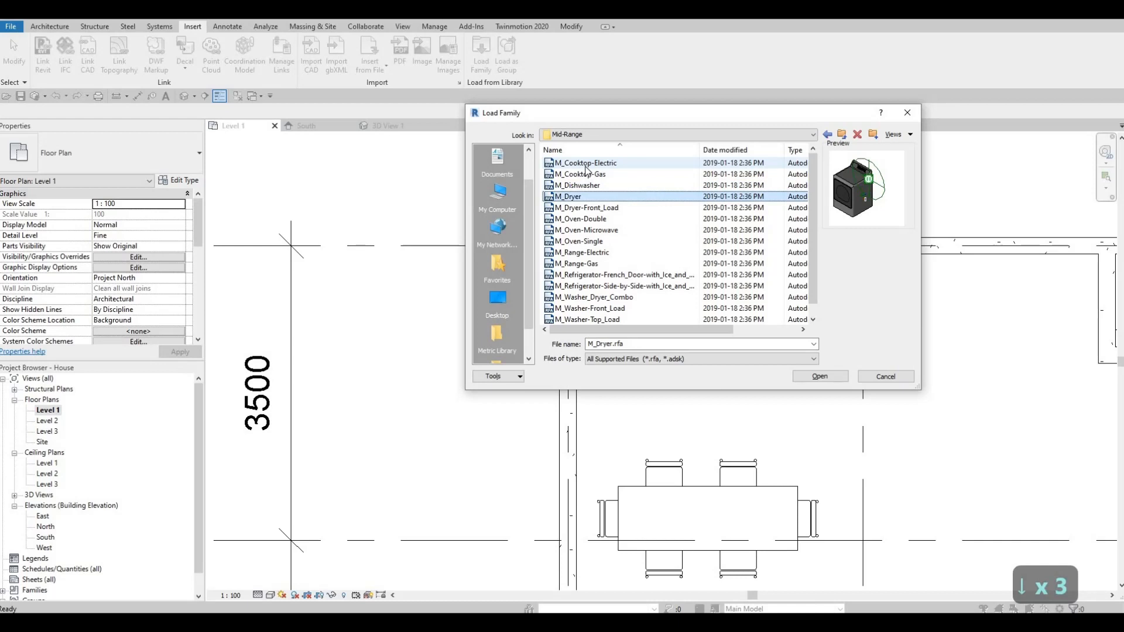
{"action": "key", "text": "Down"}
{"action": "key", "text": "Down"}
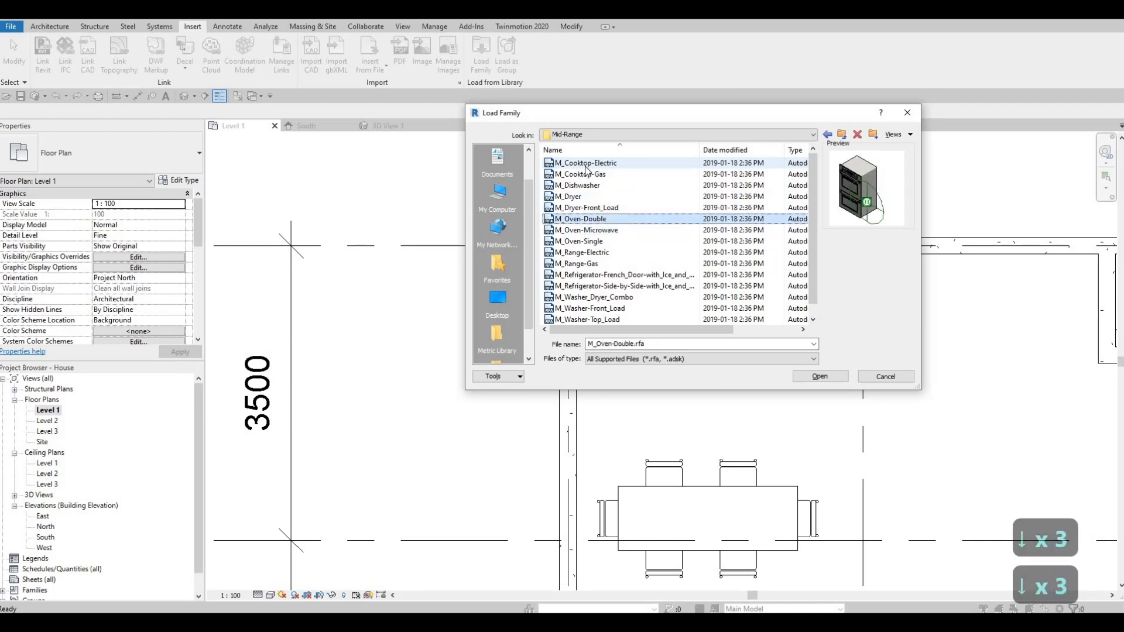
{"action": "key", "text": "Down"}
{"action": "key", "text": "Down"}
{"action": "key", "text": "Down"}
{"action": "key", "text": "Down"}
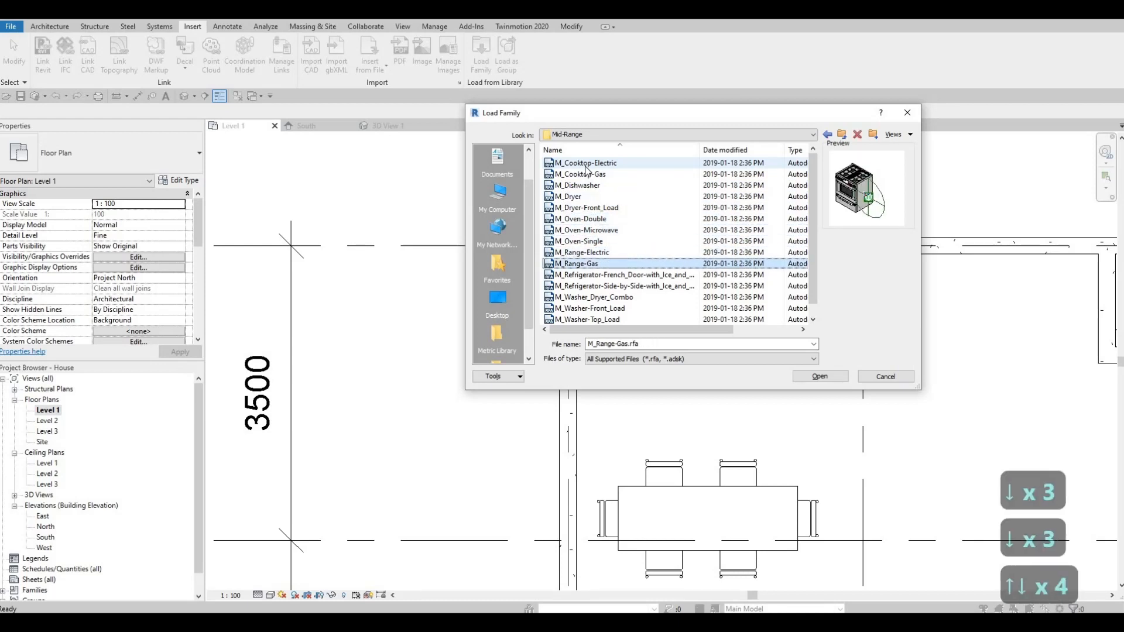
{"action": "key", "text": "Down"}
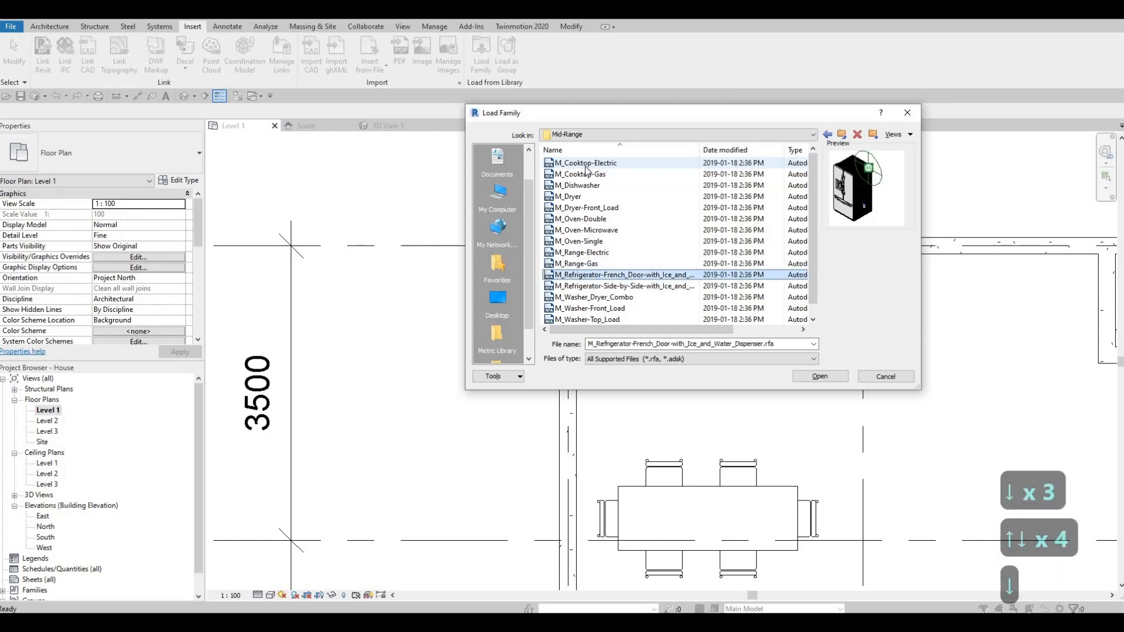
{"action": "key", "text": "Down"}
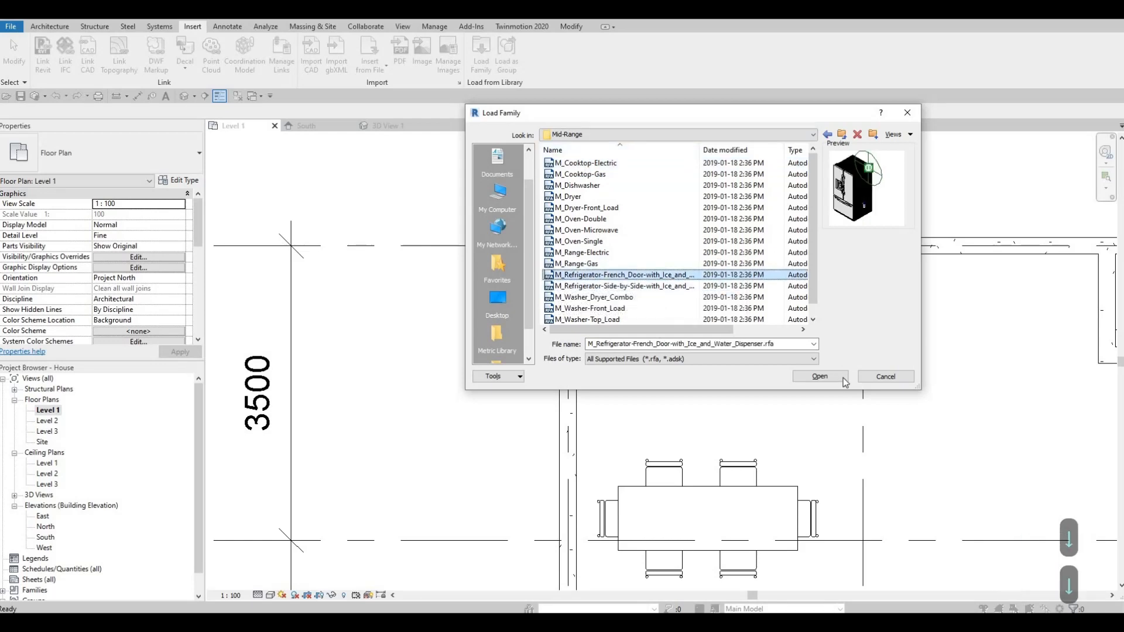
{"action": "key", "text": "Escape"}
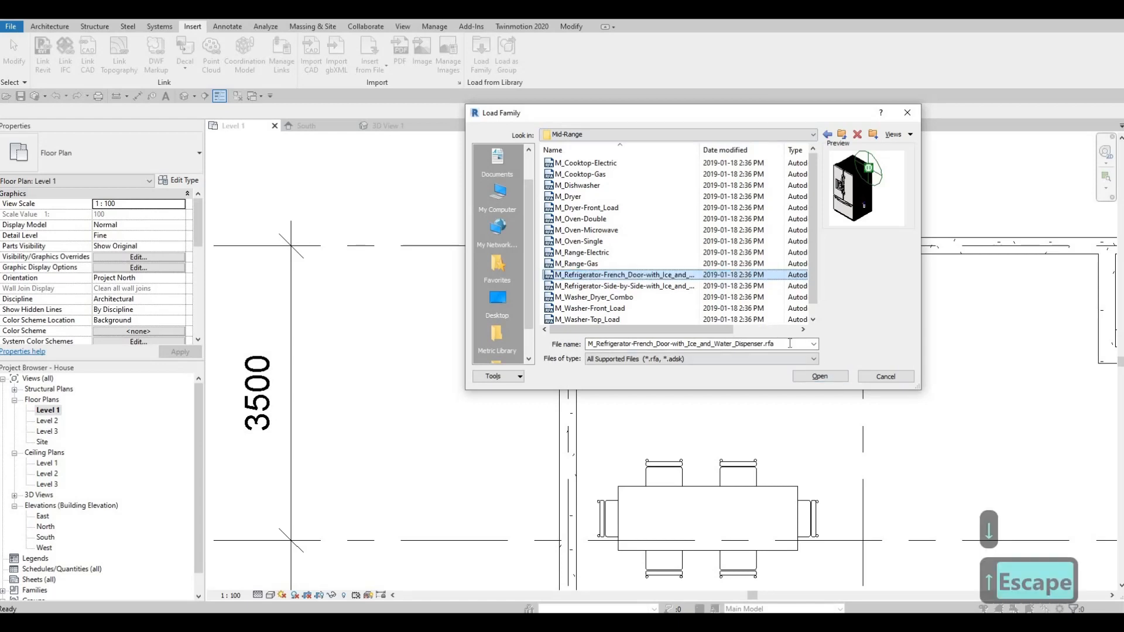
{"action": "left_click", "coordinate": [803, 378]}
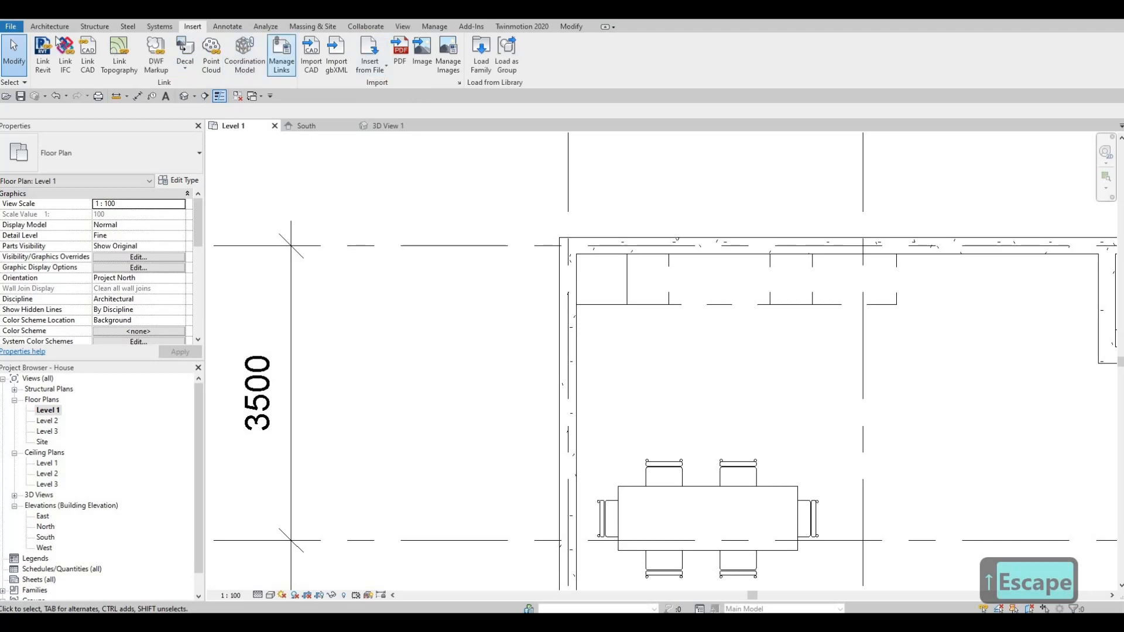
Place a 900mm French-door refrigerator component against the wall at the free end of the base cabinet row.
{"action": "left_click", "coordinate": [48, 28]}
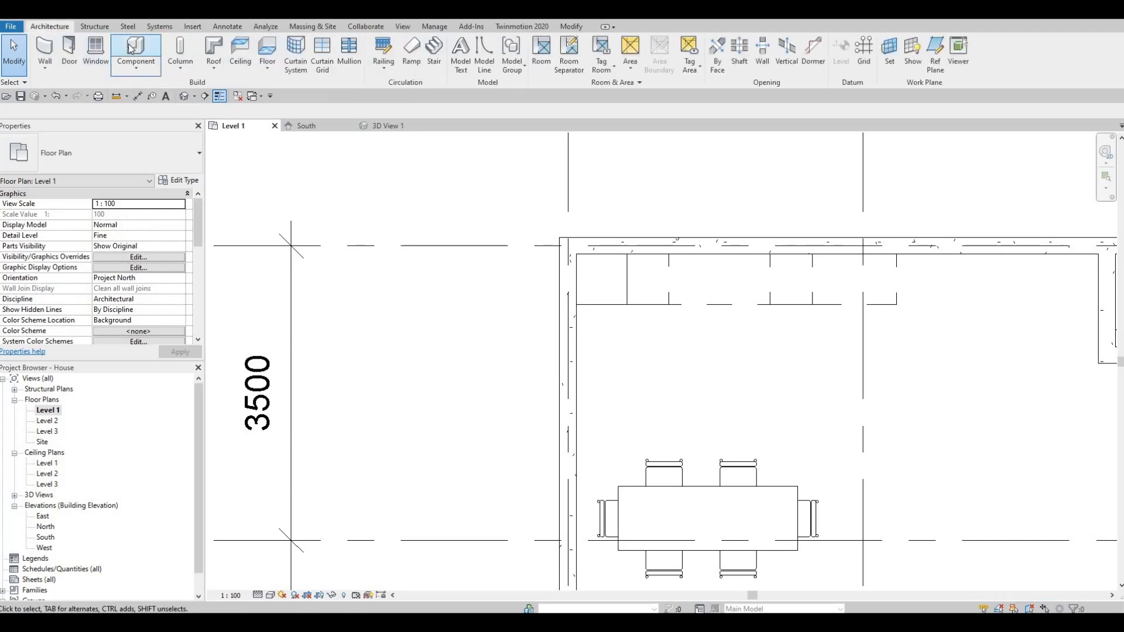
{"action": "left_click", "coordinate": [131, 48]}
{"action": "scroll", "coordinate": [944, 256], "scroll_direction": "up", "scroll_amount": 2}
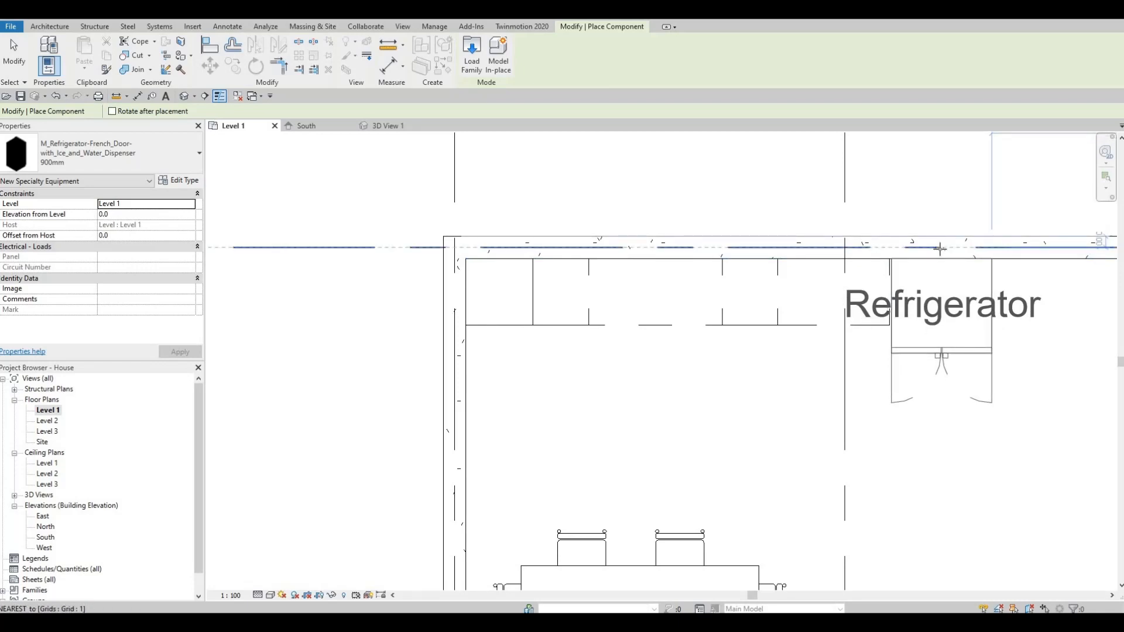
{"action": "left_click", "coordinate": [930, 296]}
{"action": "key", "text": "Escape"}
{"action": "key", "text": "Escape"}
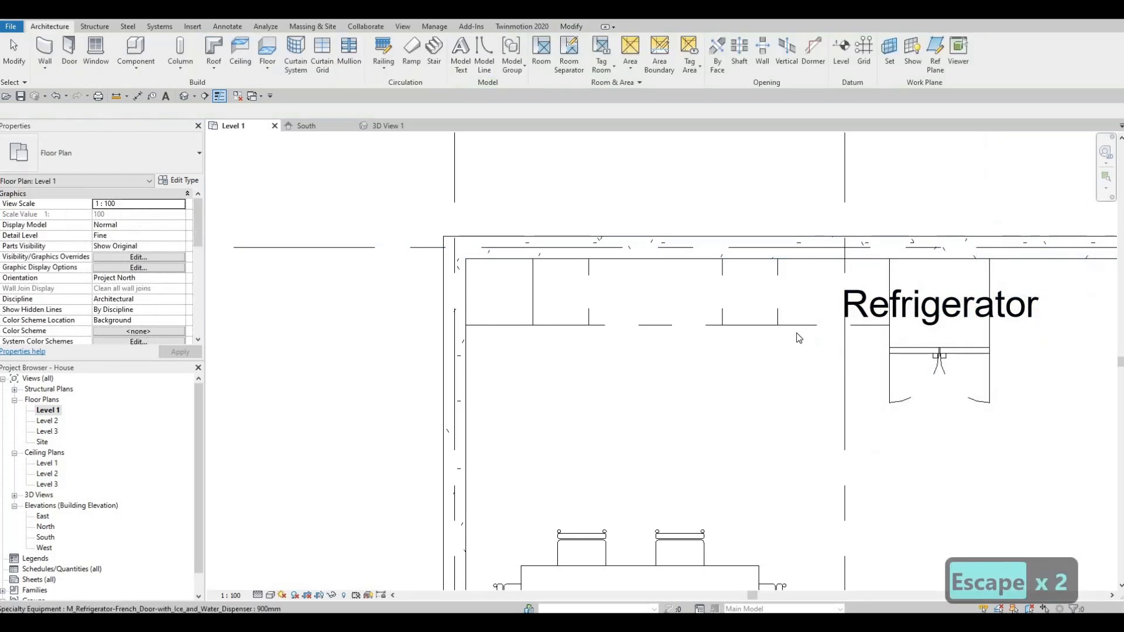
Change the refrigerator to the 850mm type and nudge it up against the last base cabinet.
{"action": "middle_click_drag", "start_coordinate": [866, 344], "coordinate": [917, 316]}
{"action": "left_click", "coordinate": [960, 281]}
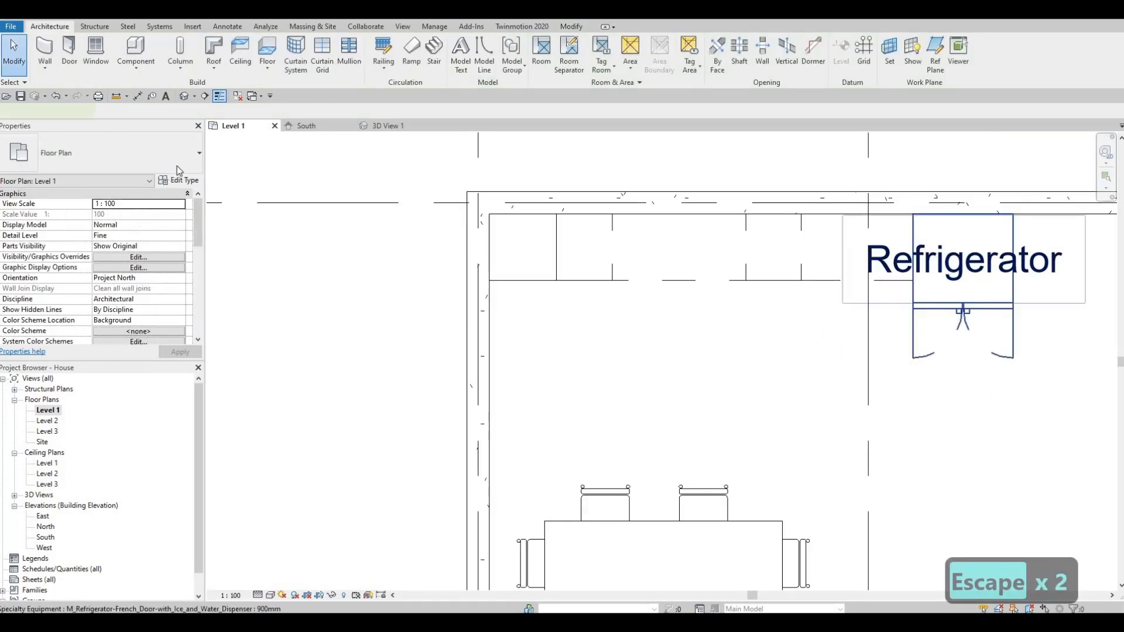
{"action": "left_click", "coordinate": [181, 159]}
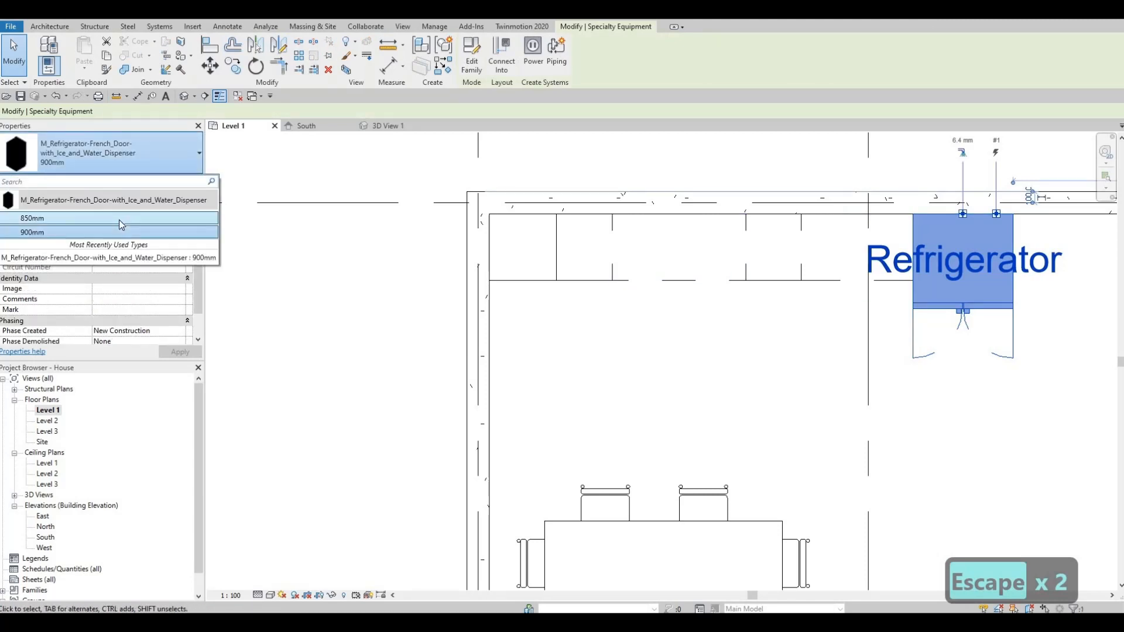
{"action": "left_click", "coordinate": [118, 220]}
{"action": "key", "text": "Escape"}
{"action": "key", "text": "Escape"}
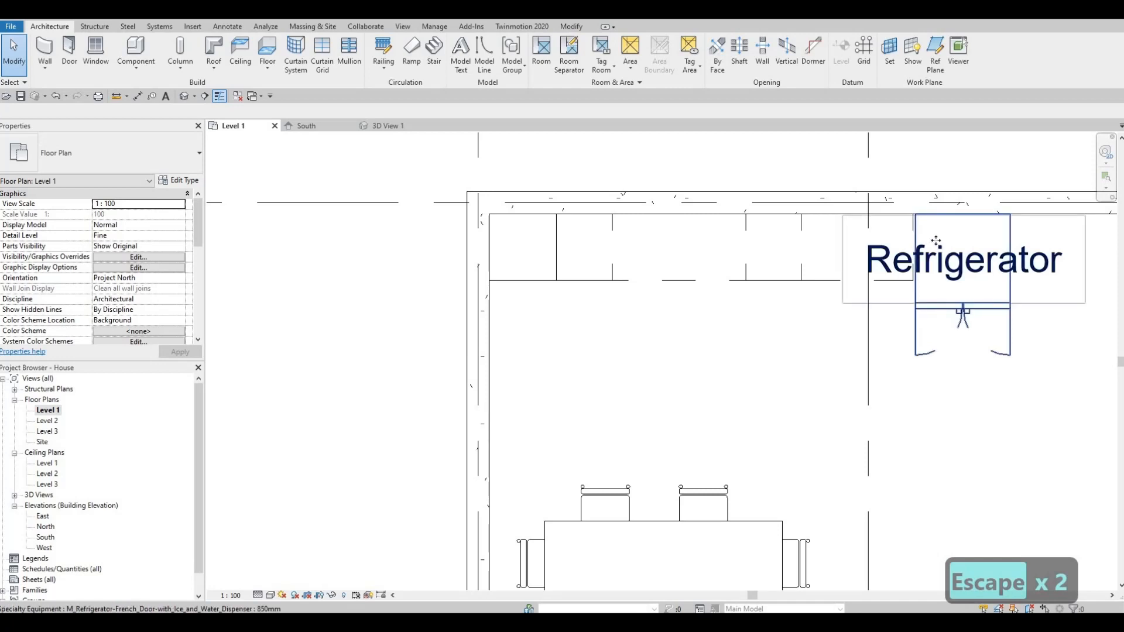
{"action": "left_click", "coordinate": [930, 240]}
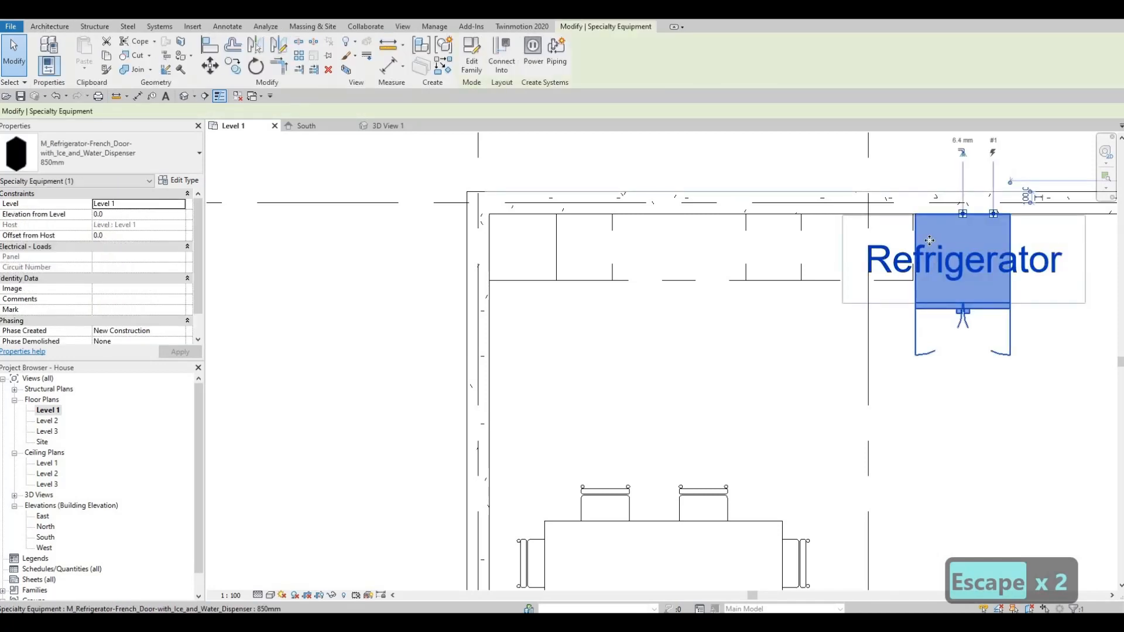
{"action": "key", "text": "Escape"}
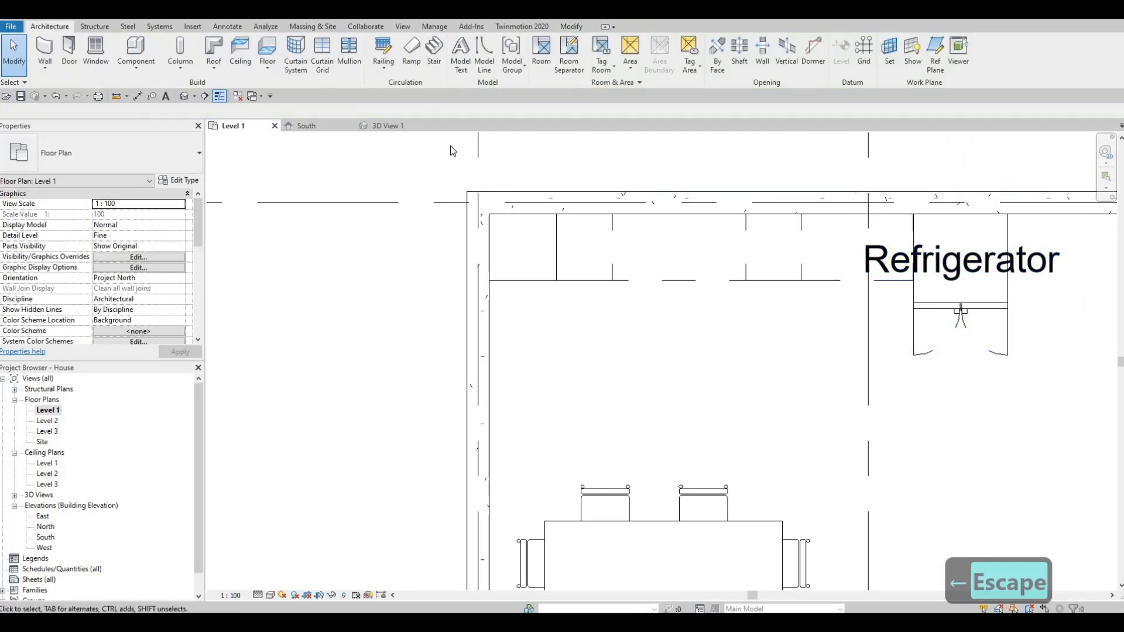
Load the M_Cooktop-Electric family from the Mid-Range appliance folder.
{"action": "left_click", "coordinate": [191, 27]}
{"action": "left_click", "coordinate": [490, 74]}
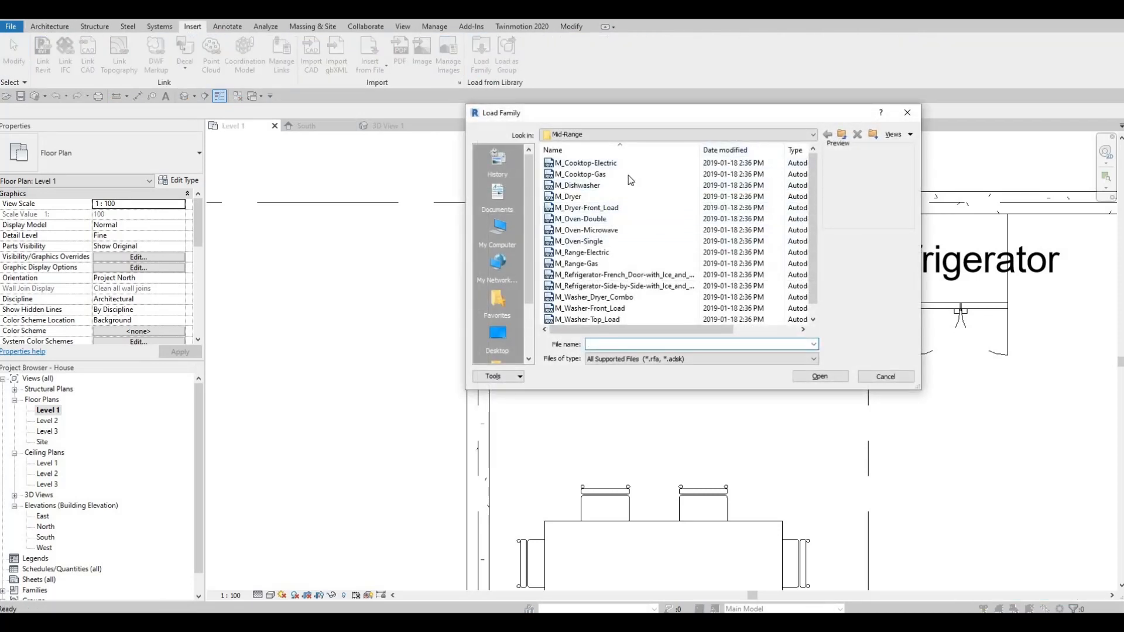
{"action": "left_click", "coordinate": [590, 165]}
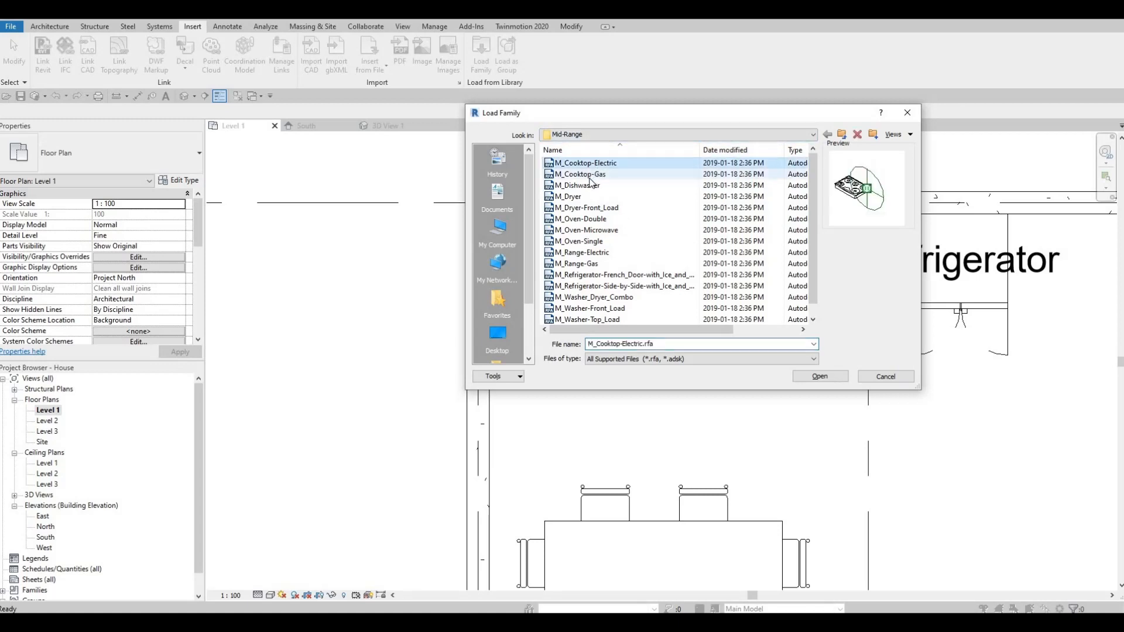
{"action": "left_click", "coordinate": [583, 180]}
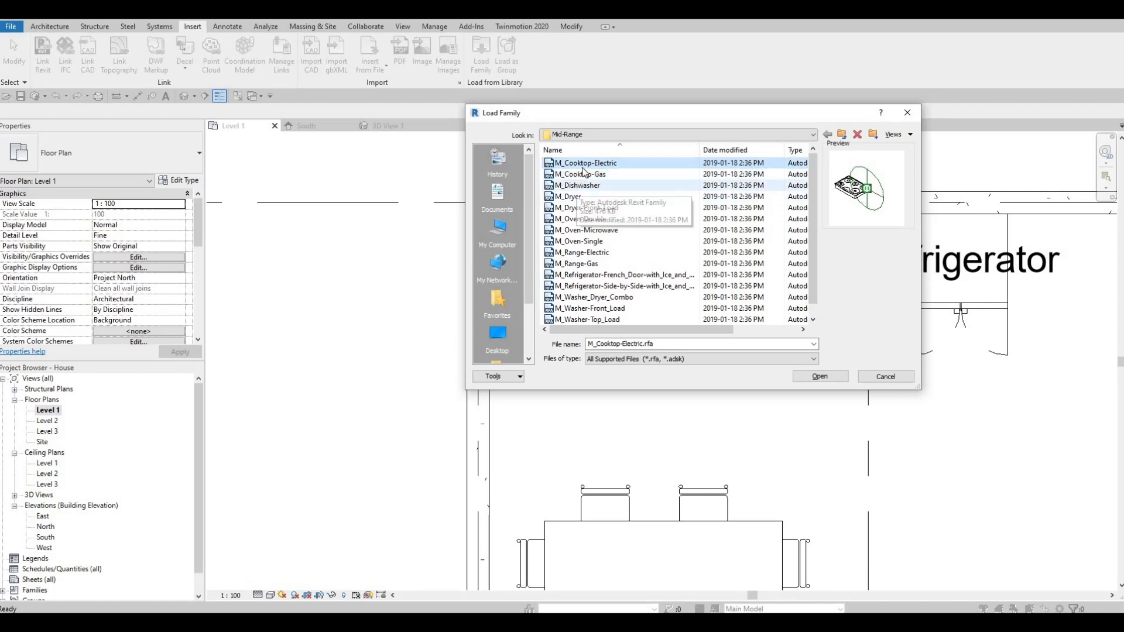
{"action": "left_click", "coordinate": [580, 185]}
{"action": "left_click", "coordinate": [621, 163]}
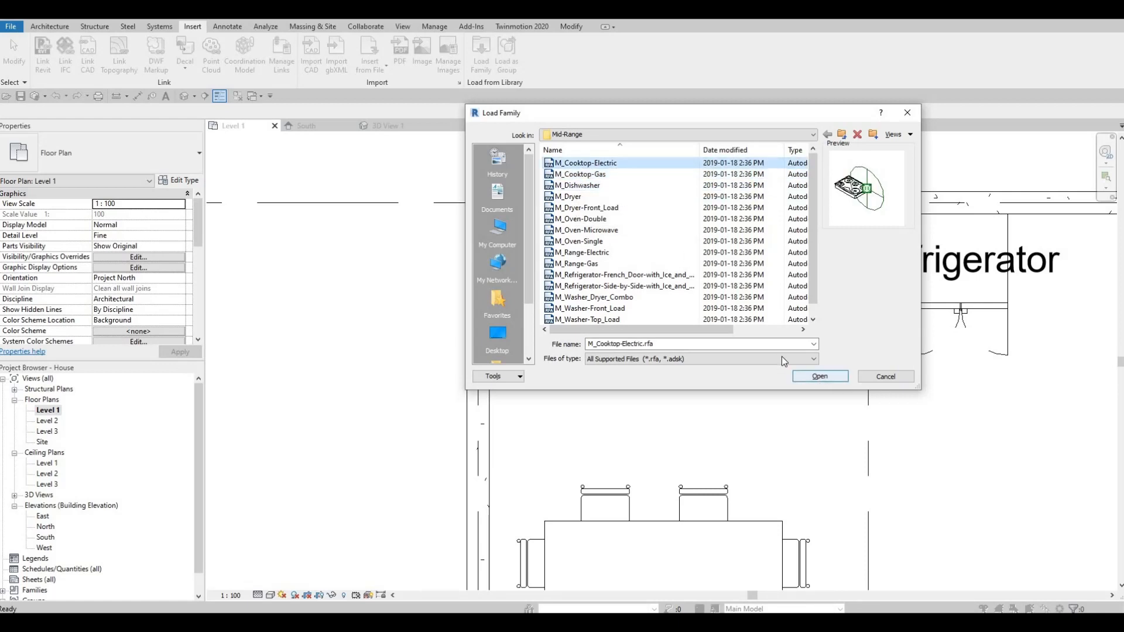
{"action": "left_click", "coordinate": [820, 377]}
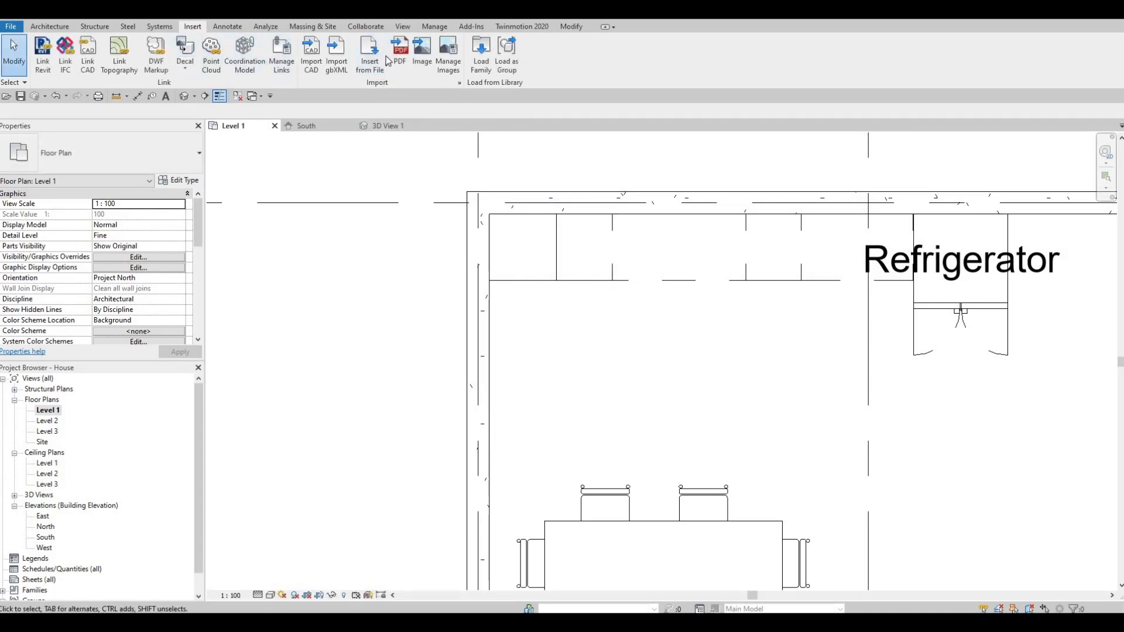
Start loading another family and browse the Canada library to Casework, Counter Tops.
{"action": "left_click", "coordinate": [479, 60]}
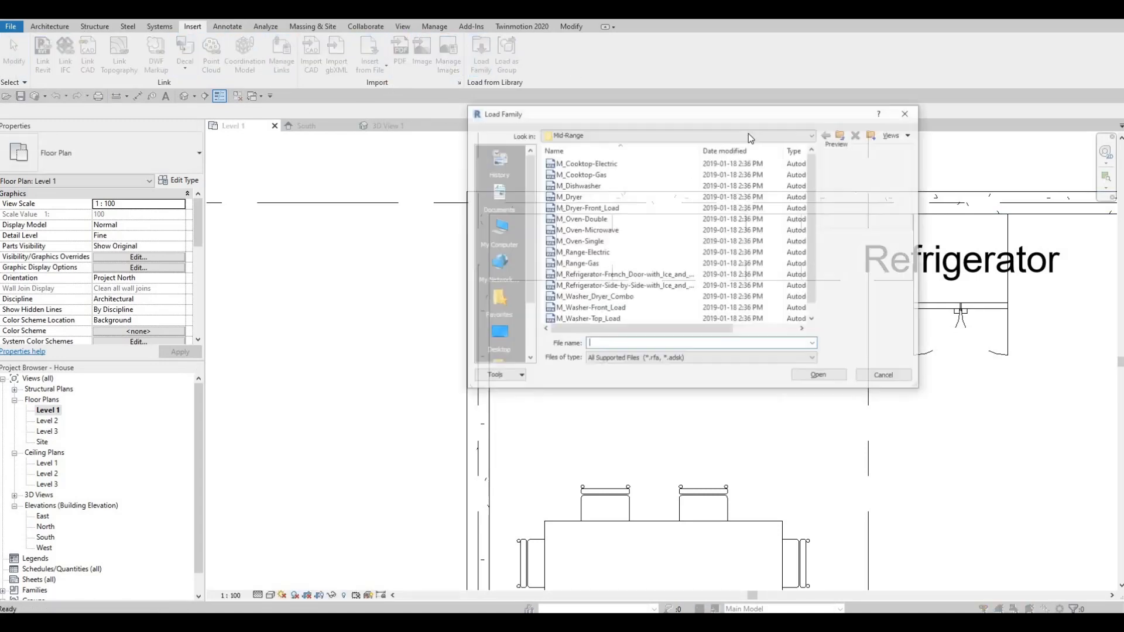
{"action": "left_click", "coordinate": [740, 134]}
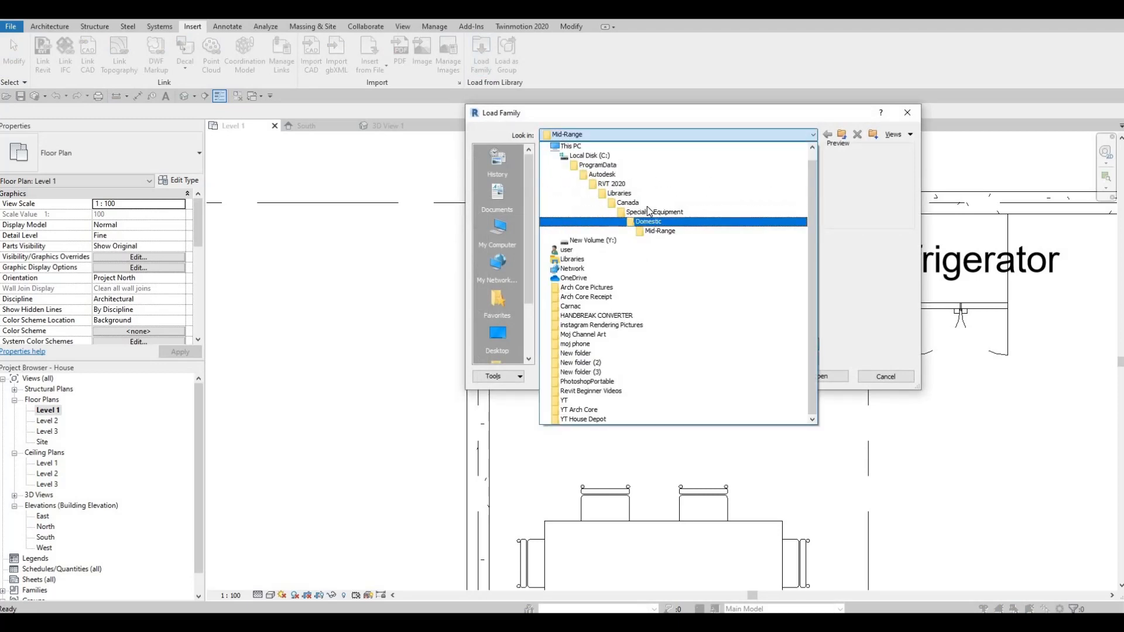
{"action": "left_click", "coordinate": [630, 202]}
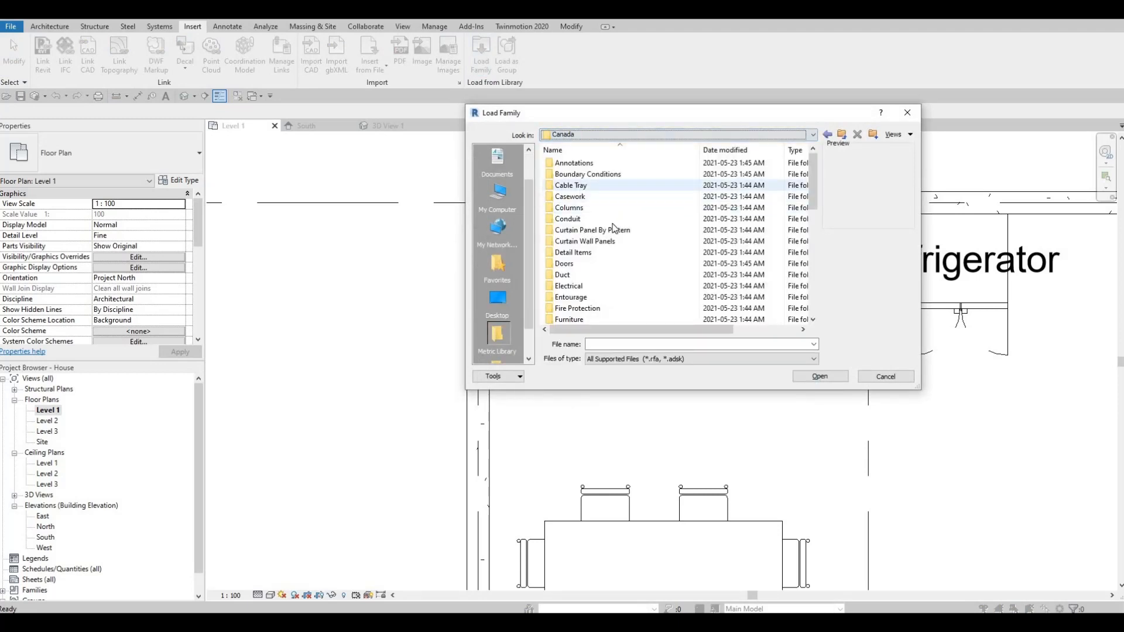
{"action": "scroll", "coordinate": [589, 221], "scroll_direction": "down", "scroll_amount": 2}
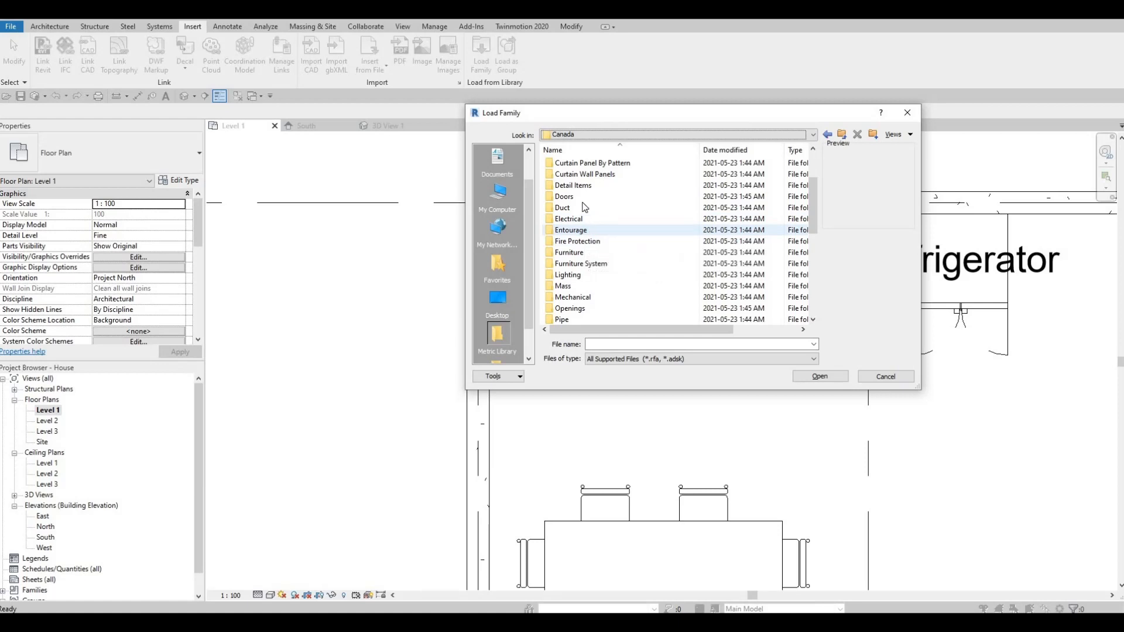
{"action": "scroll", "coordinate": [587, 217], "scroll_direction": "up", "scroll_amount": 2}
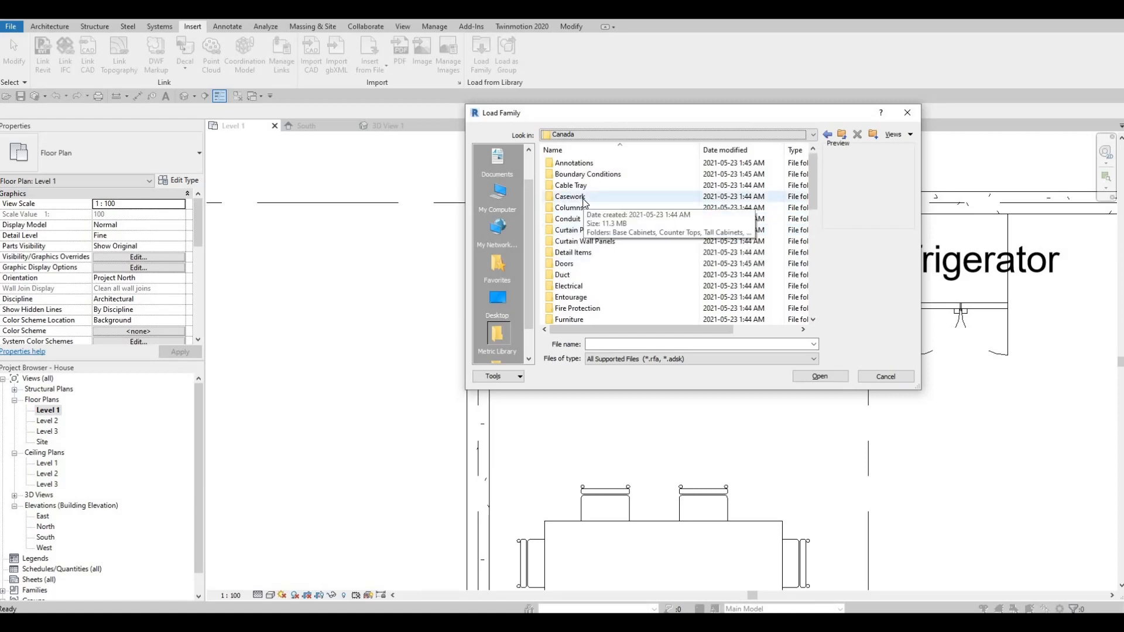
{"action": "double_click", "coordinate": [579, 198]}
{"action": "double_click", "coordinate": [585, 174]}
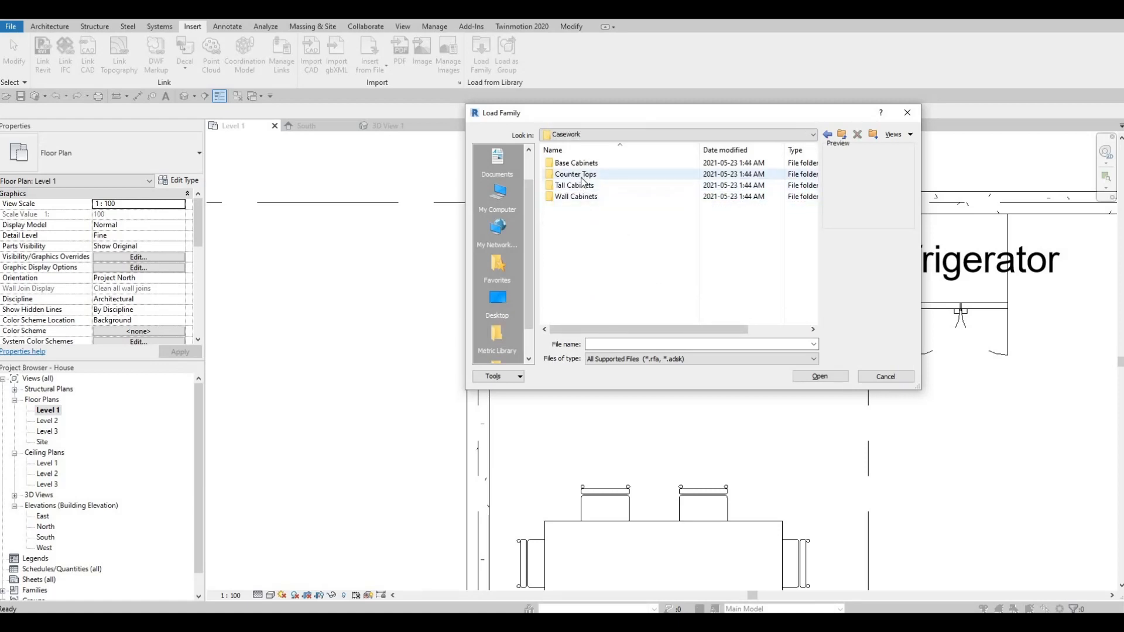
Preview the counter top families and load M_Counter Top w Sink.
{"action": "key", "text": "Down"}
{"action": "key", "text": "Down"}
{"action": "key", "text": "Down"}
{"action": "key", "text": "Down"}
{"action": "key", "text": "Down"}
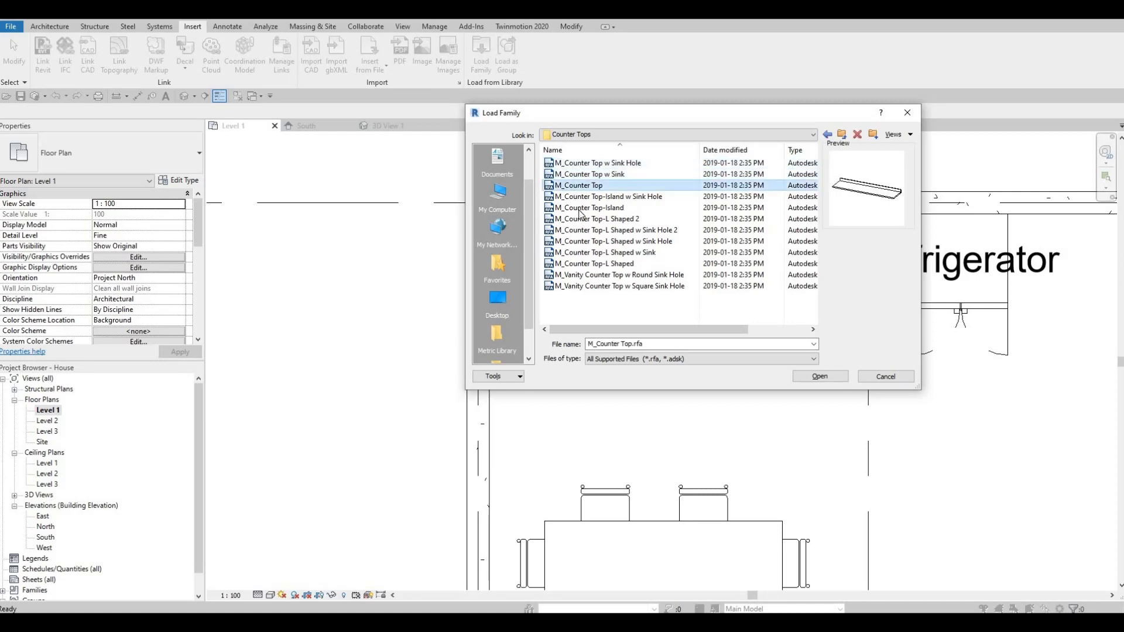
{"action": "key", "text": "Down"}
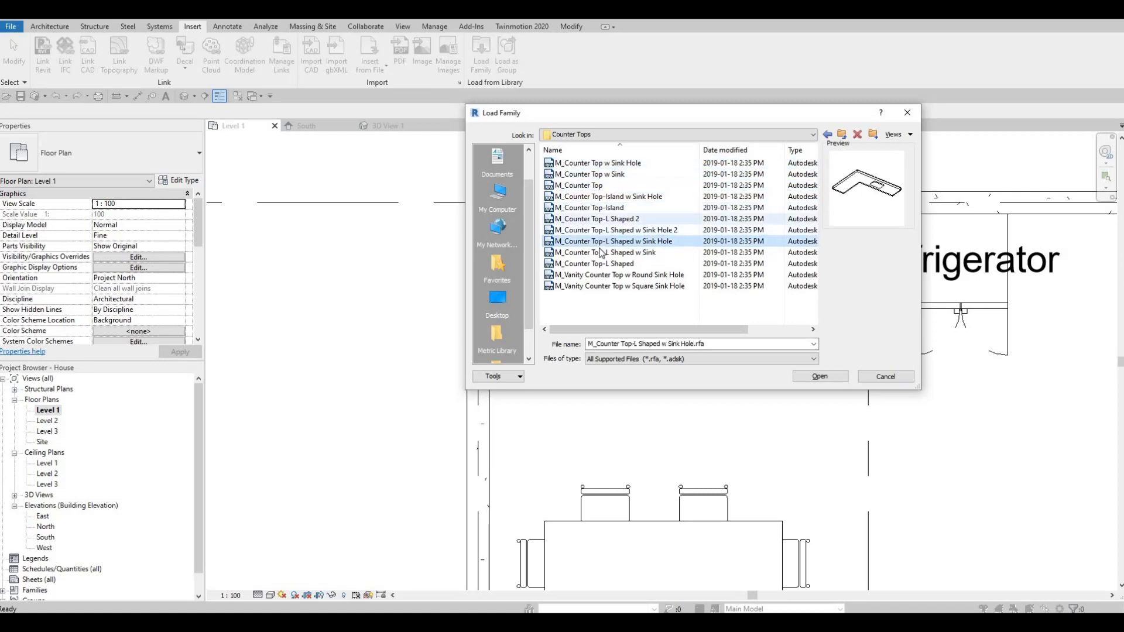
{"action": "key", "text": "Up"}
{"action": "key", "text": "Up"}
{"action": "key", "text": "Up"}
{"action": "left_click", "coordinate": [596, 176]}
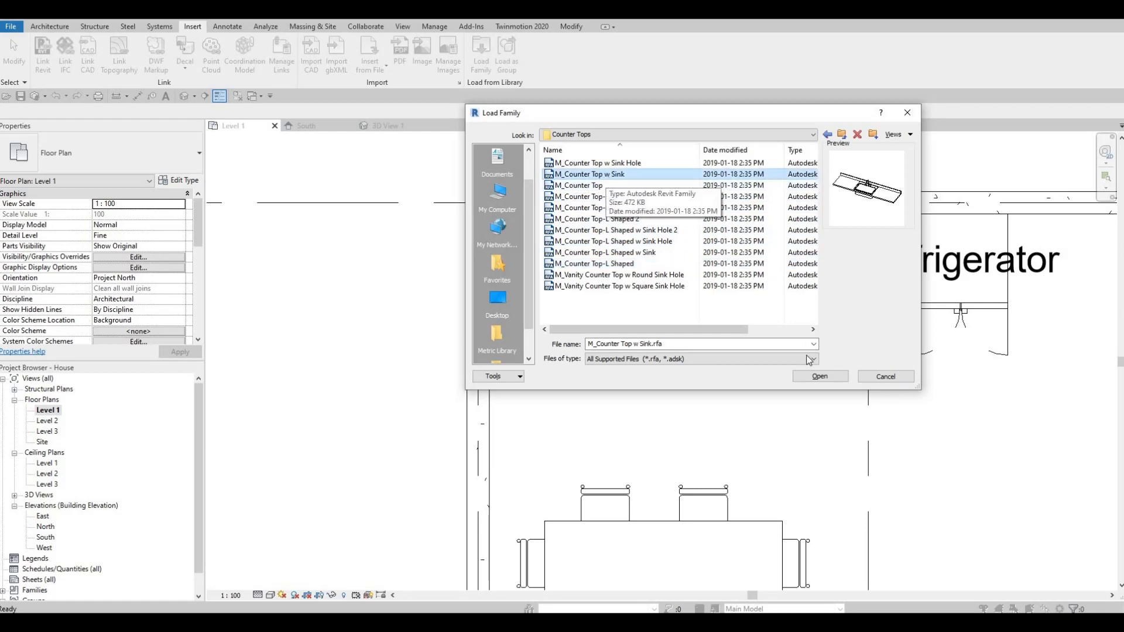
{"action": "left_click", "coordinate": [819, 377]}
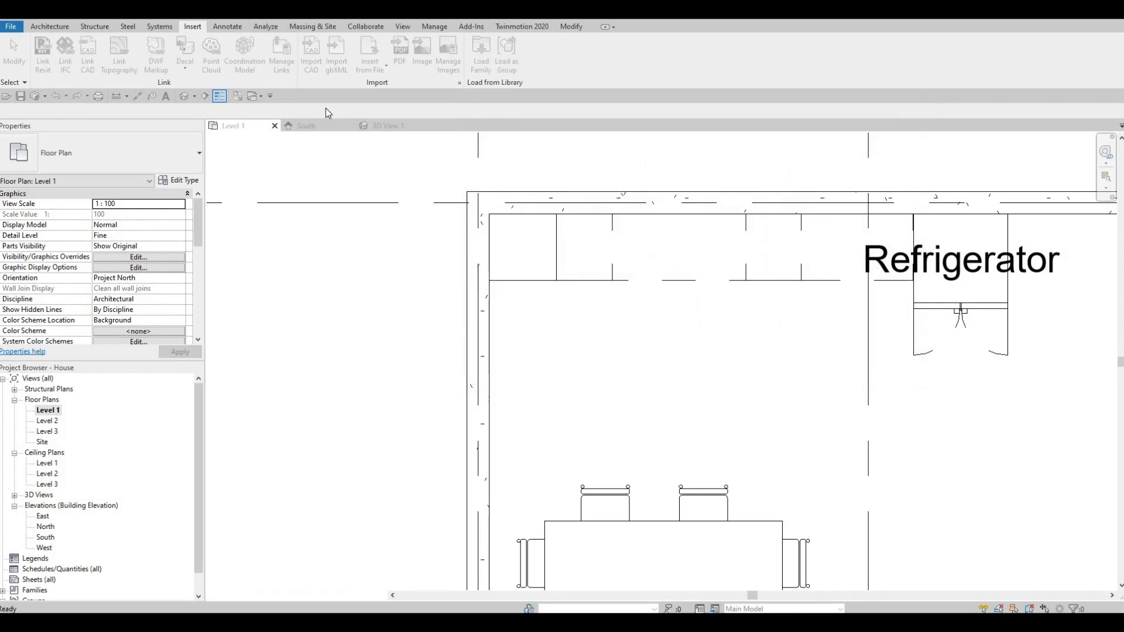
Place a 600mm Depth M_Counter Top w Sink component against the kitchen wall over the base cabinets.
{"action": "left_click", "coordinate": [57, 28]}
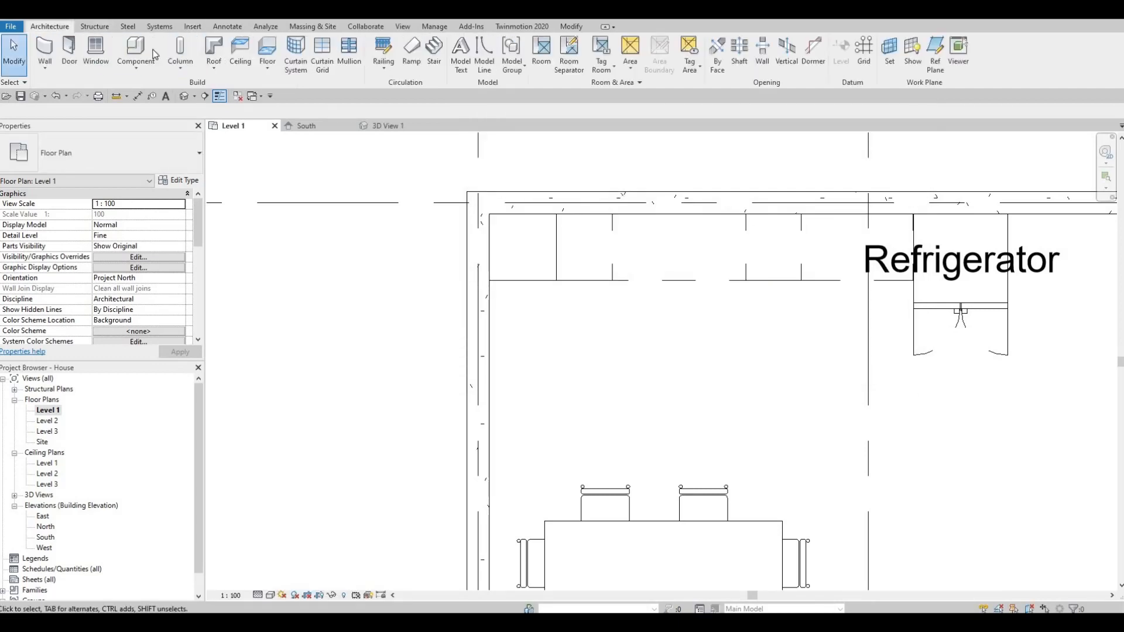
{"action": "left_click", "coordinate": [137, 52]}
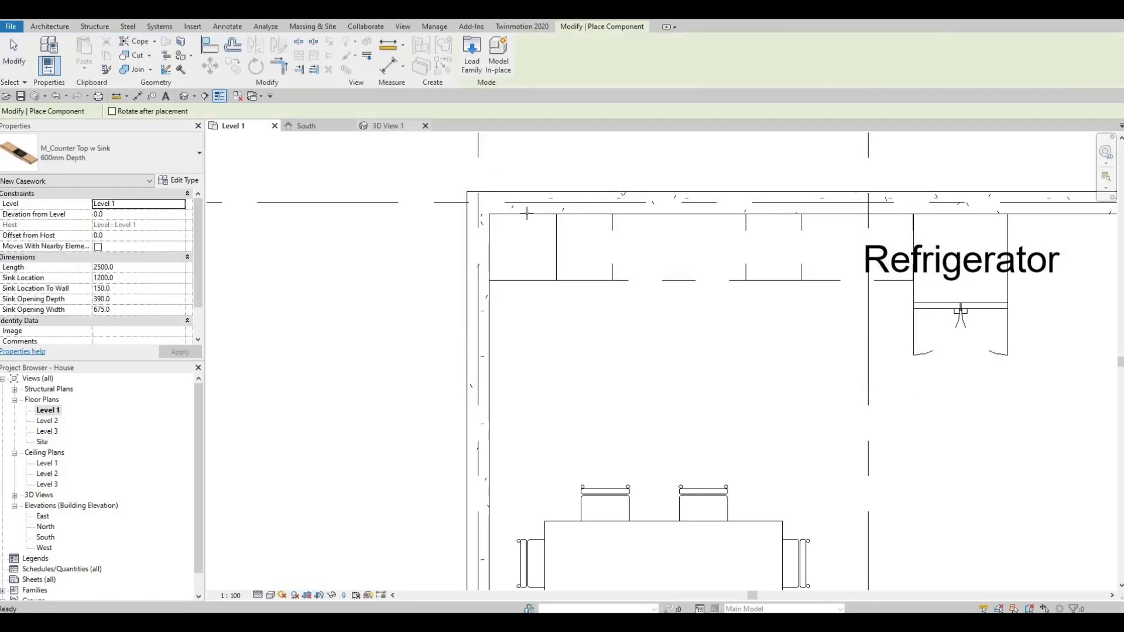
{"action": "scroll", "coordinate": [559, 223], "scroll_direction": "up", "scroll_amount": 2}
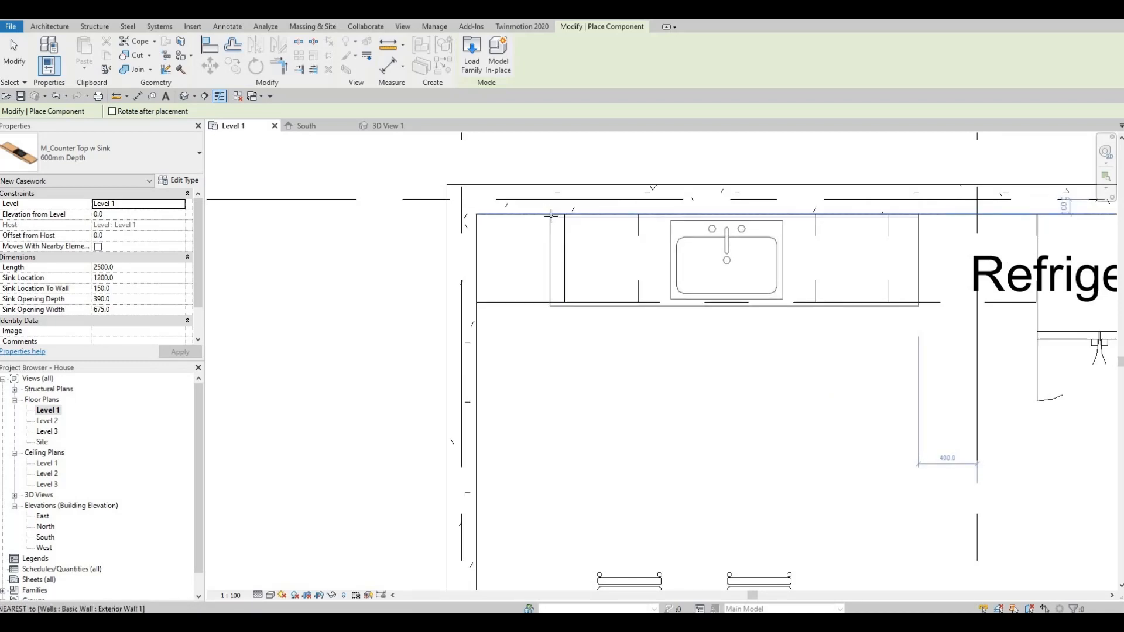
{"action": "left_click", "coordinate": [577, 239]}
{"action": "key", "text": "Escape"}
{"action": "key", "text": "Escape"}
{"action": "key", "text": "Escape"}
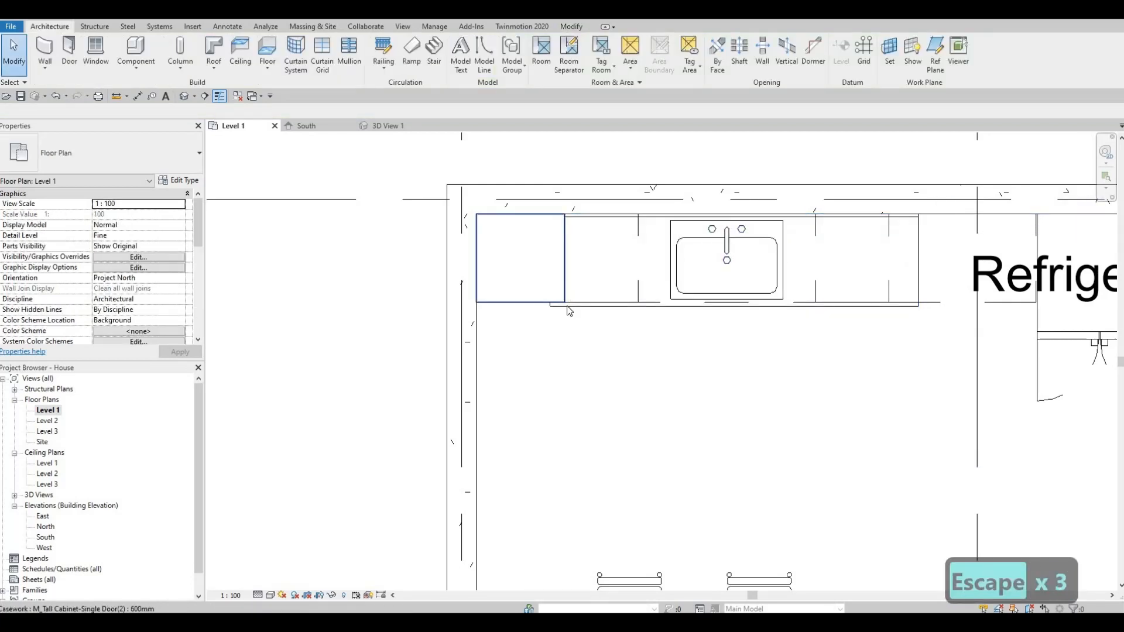
Stretch both ends of the sink counter top to span from the side wall to the refrigerator, 3800 mm long.
{"action": "left_click", "coordinate": [553, 282]}
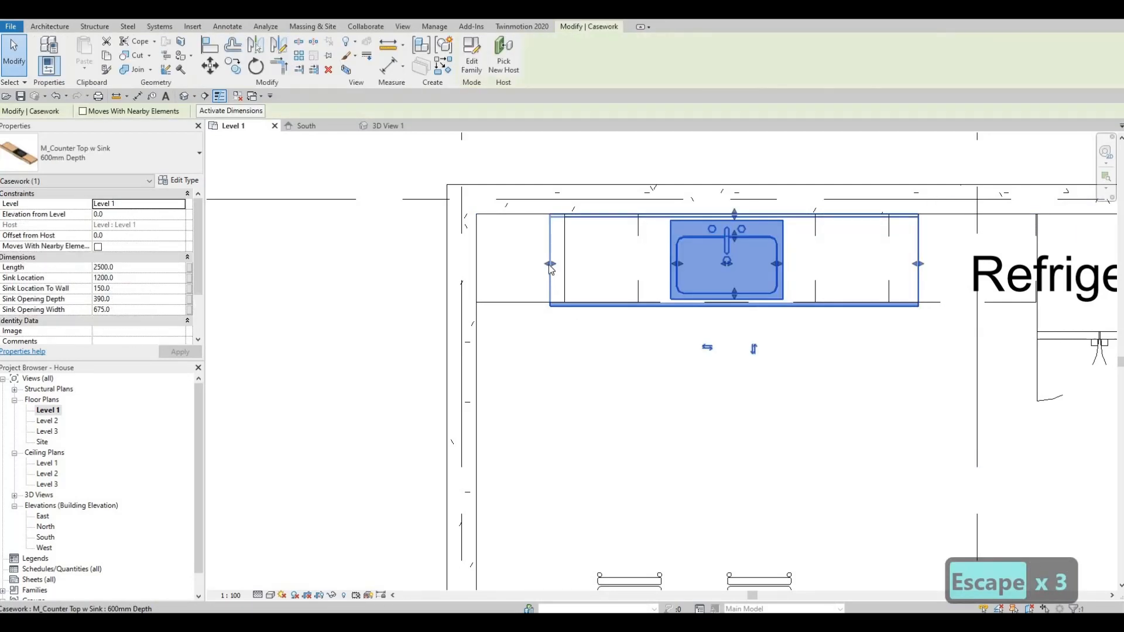
{"action": "left_click_drag", "start_coordinate": [518, 265], "coordinate": [477, 263]}
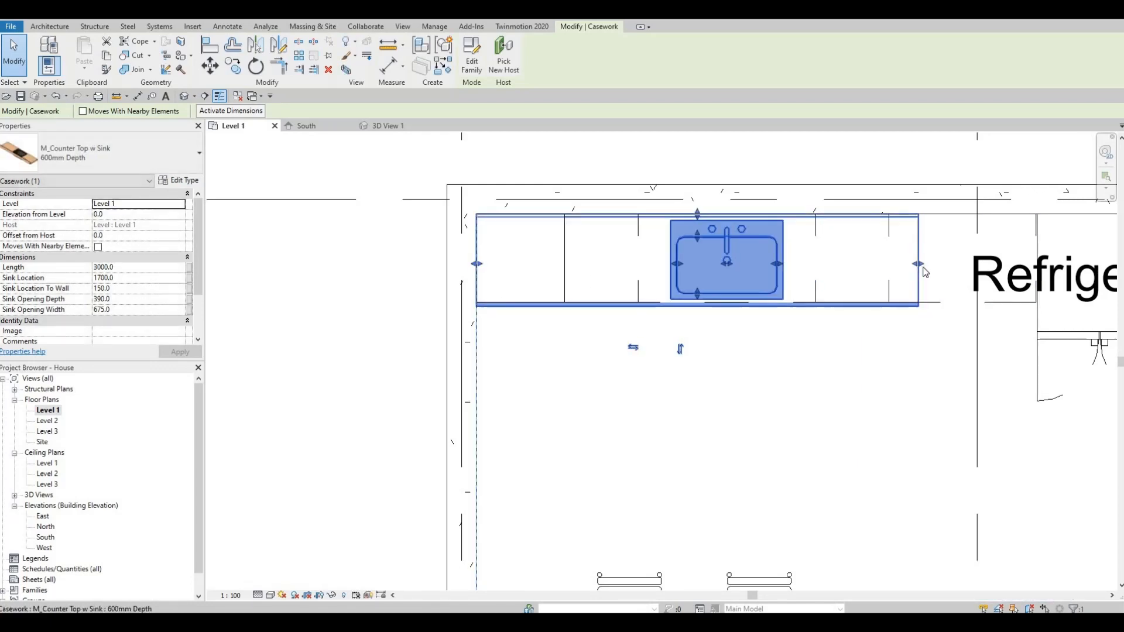
{"action": "left_click_drag", "start_coordinate": [918, 265], "coordinate": [1036, 262]}
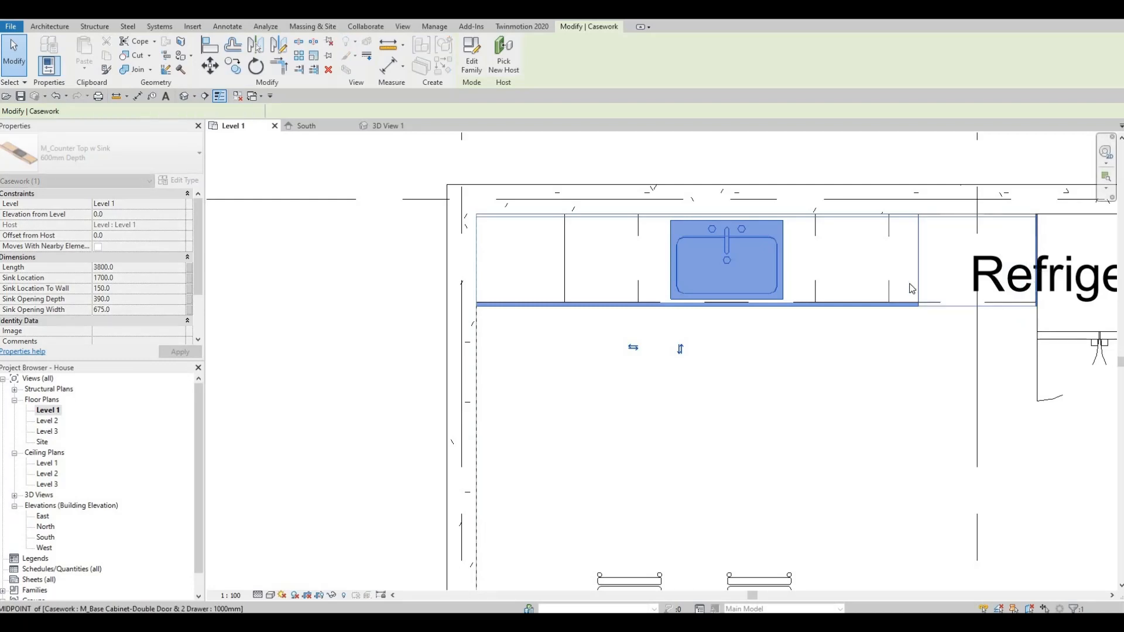
{"action": "key", "text": "Escape"}
{"action": "scroll", "coordinate": [761, 246], "scroll_direction": "down", "scroll_amount": 2}
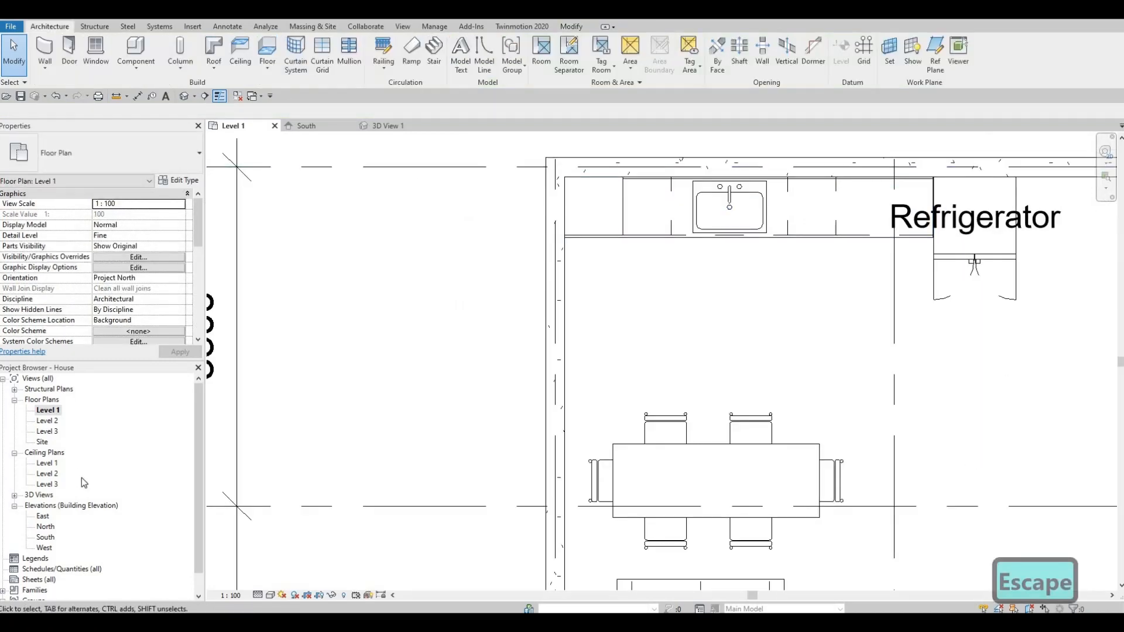
Open the 3D View 1 camera view and enlarge its crop region downward and on both sides.
{"action": "left_click", "coordinate": [15, 496]}
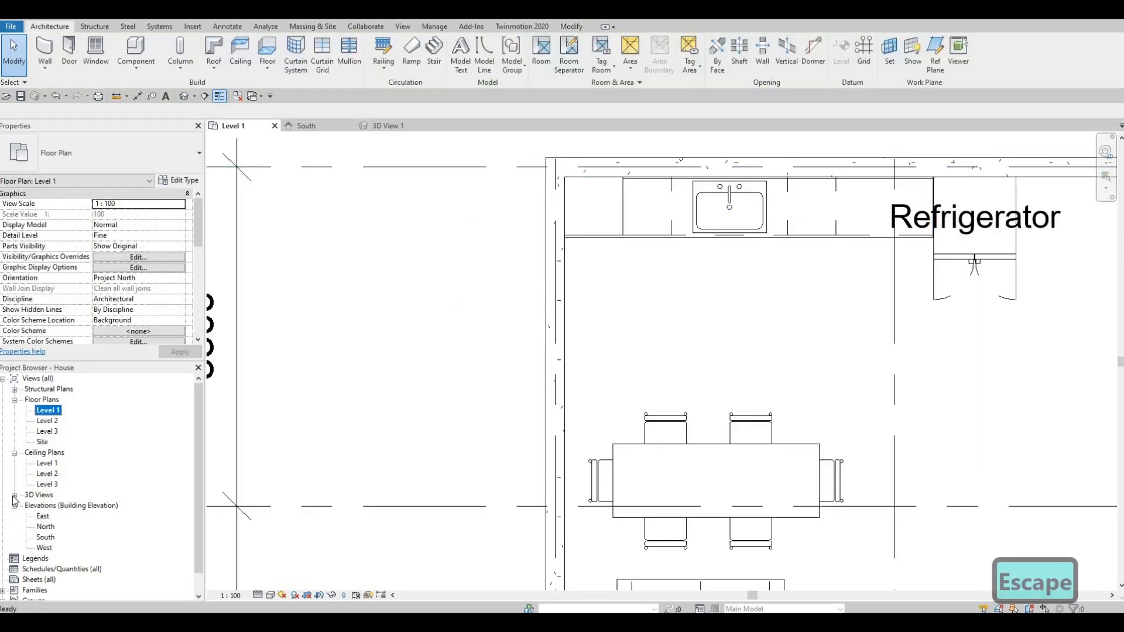
{"action": "double_click", "coordinate": [53, 506]}
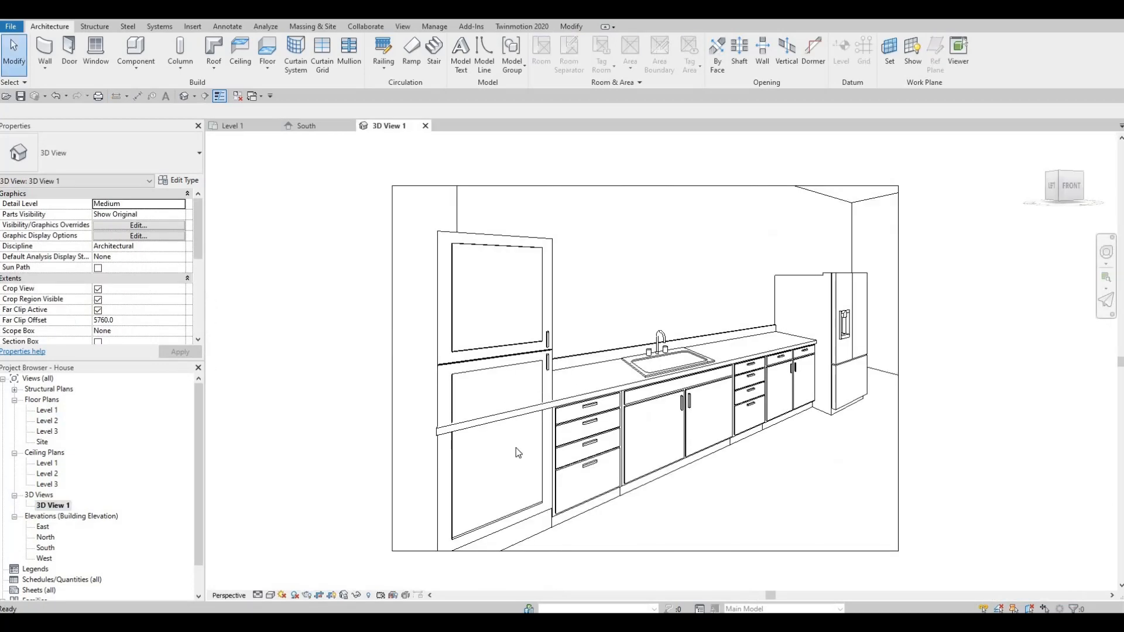
{"action": "scroll", "coordinate": [776, 372], "scroll_direction": "up", "scroll_amount": 3}
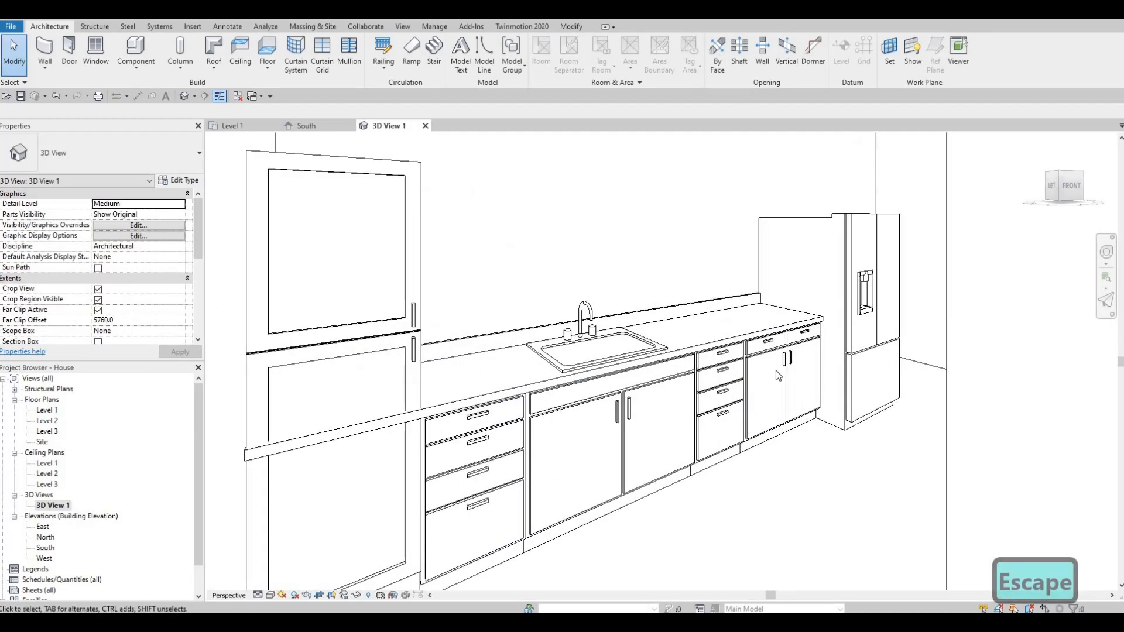
{"action": "scroll", "coordinate": [655, 510], "scroll_direction": "down", "scroll_amount": 5}
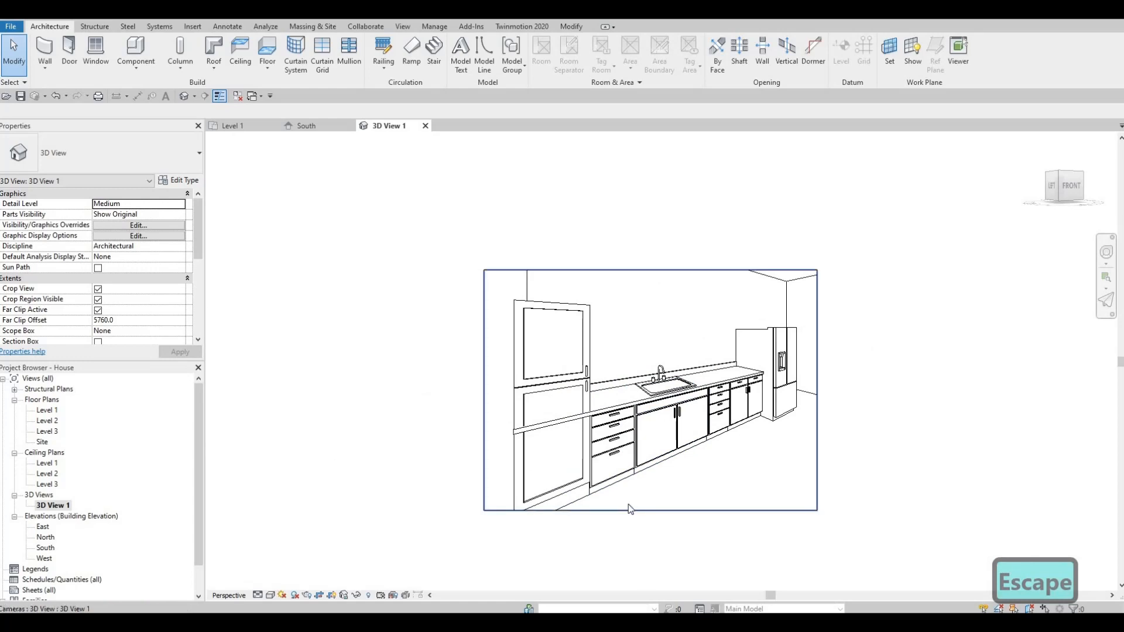
{"action": "left_click", "coordinate": [652, 512]}
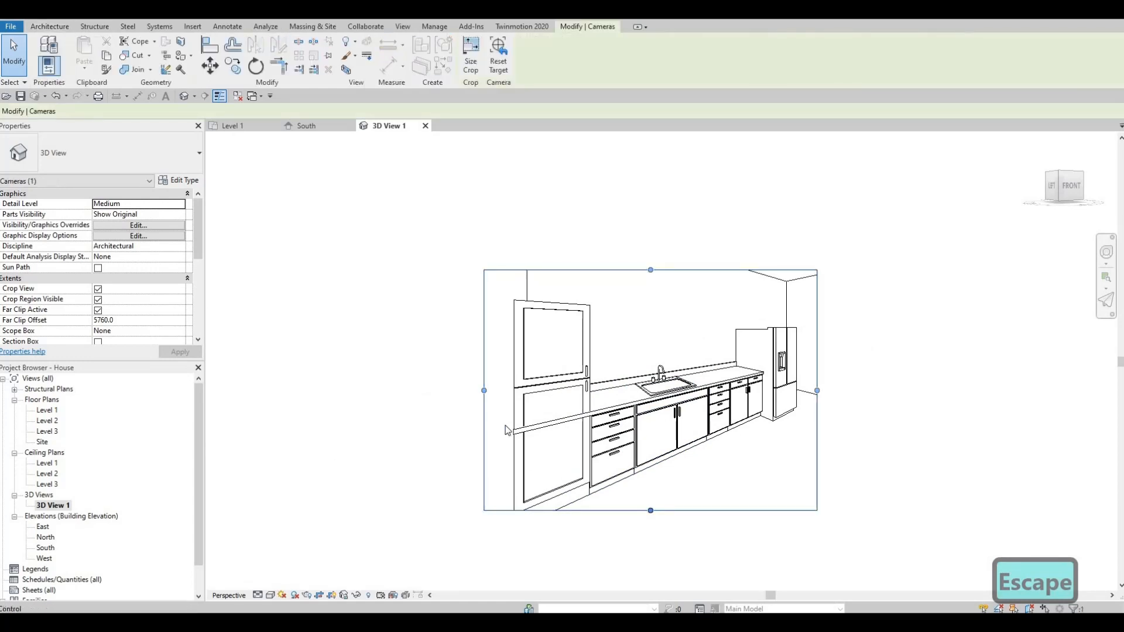
{"action": "left_click_drag", "start_coordinate": [651, 512], "coordinate": [650, 551]}
{"action": "left_click_drag", "start_coordinate": [484, 410], "coordinate": [434, 410]}
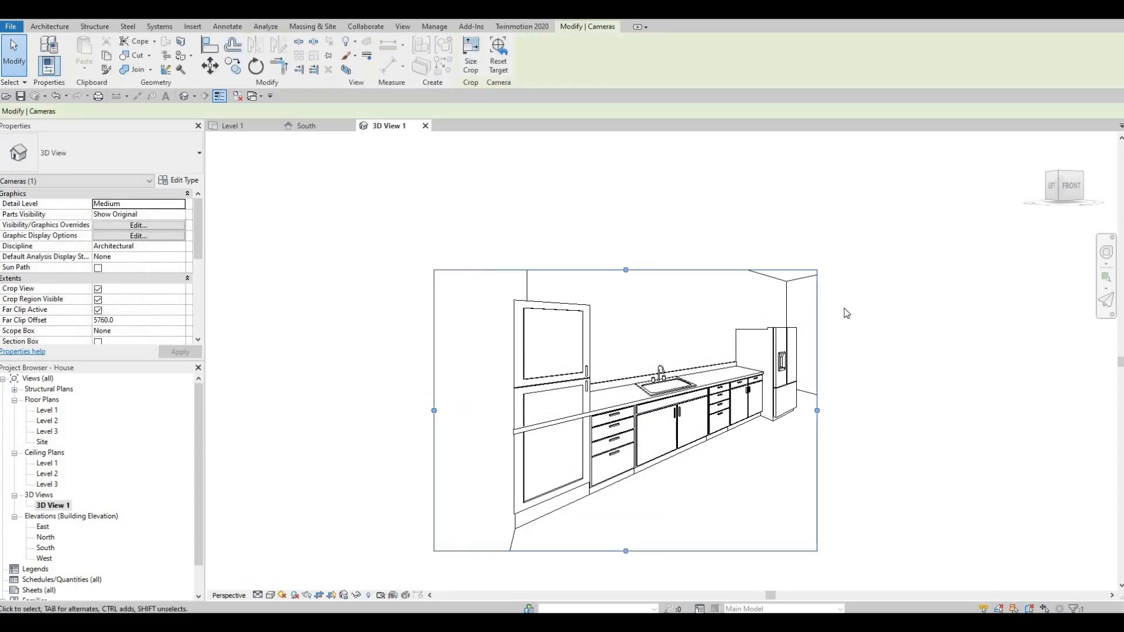
{"action": "left_click_drag", "start_coordinate": [818, 411], "coordinate": [868, 410]}
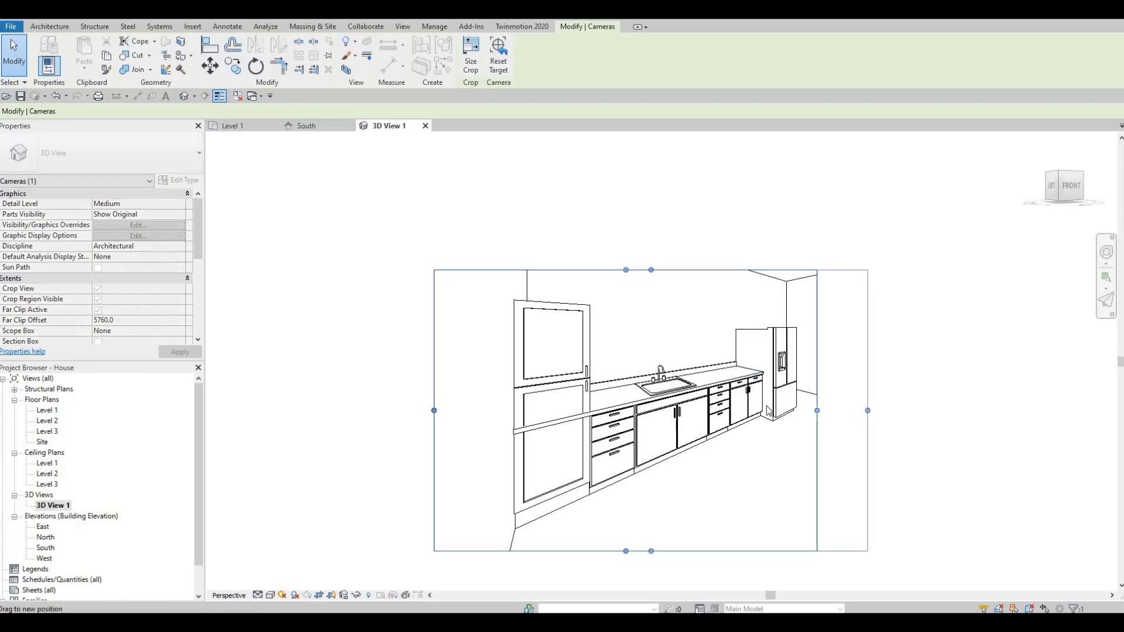
On the Level 1 plan, shorten the sink counter top so it starts at the tall cabinet's side instead of the wall.
{"action": "left_click", "coordinate": [571, 421]}
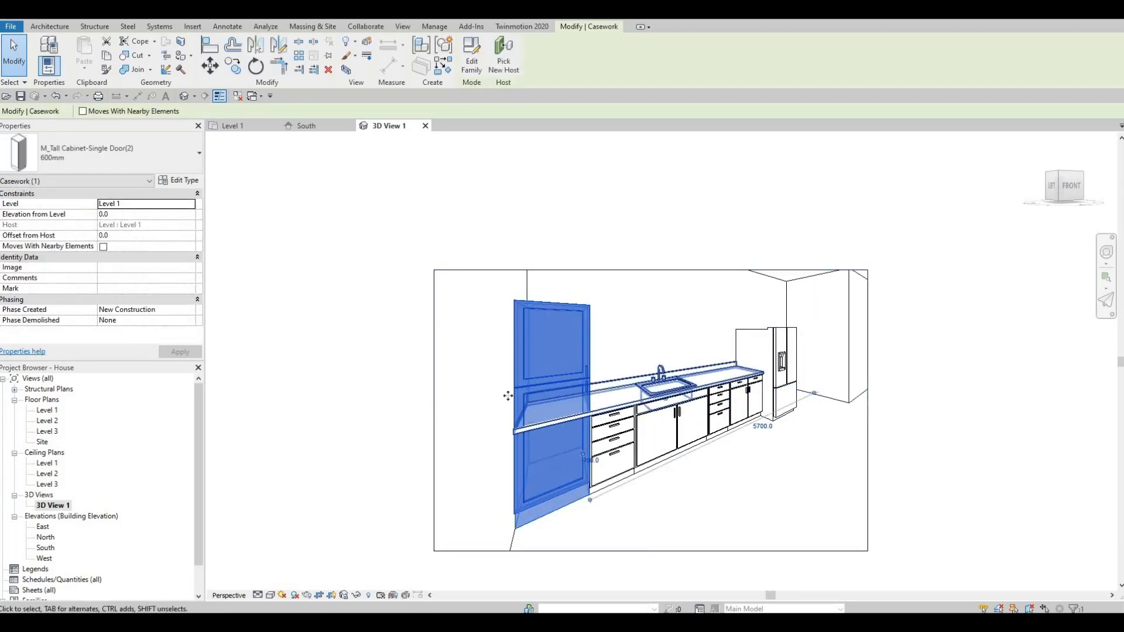
{"action": "double_click", "coordinate": [48, 411]}
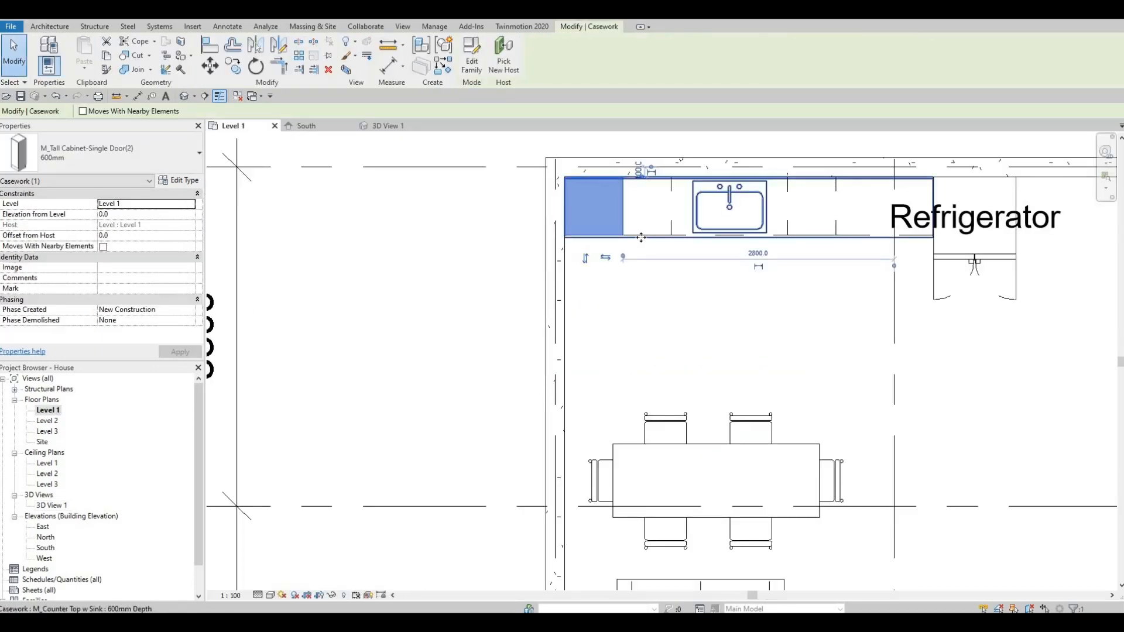
{"action": "left_click", "coordinate": [565, 212]}
{"action": "left_click_drag", "start_coordinate": [624, 212], "coordinate": [611, 242]}
{"action": "key", "text": "Escape"}
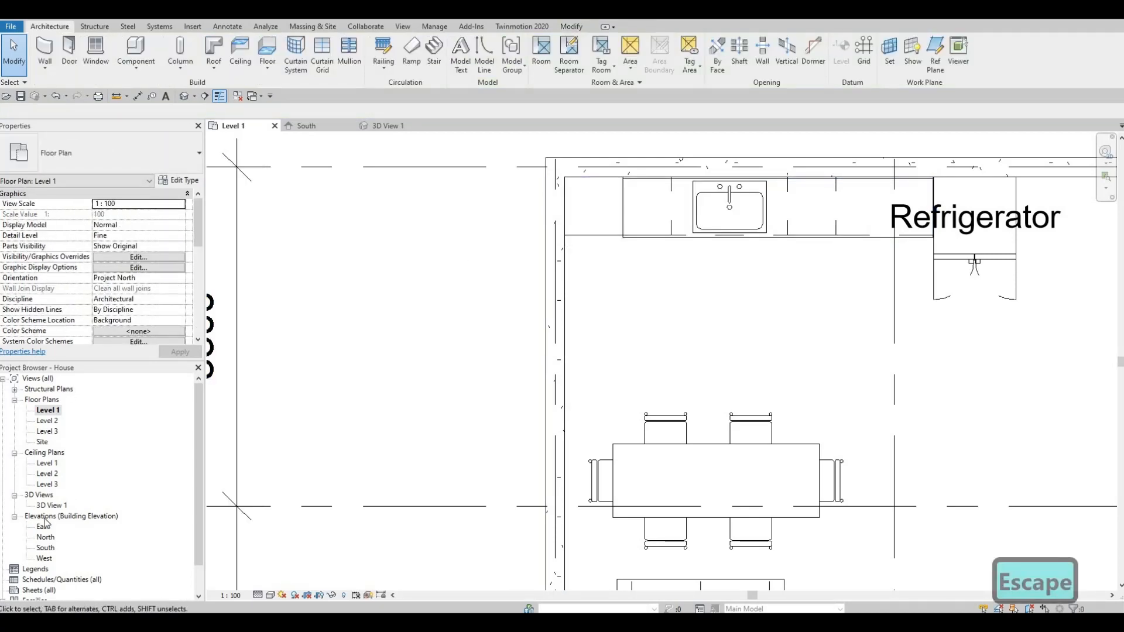
Return to 3D View 1 and inspect the counter top's end beside the tall cabinet.
{"action": "double_click", "coordinate": [45, 506]}
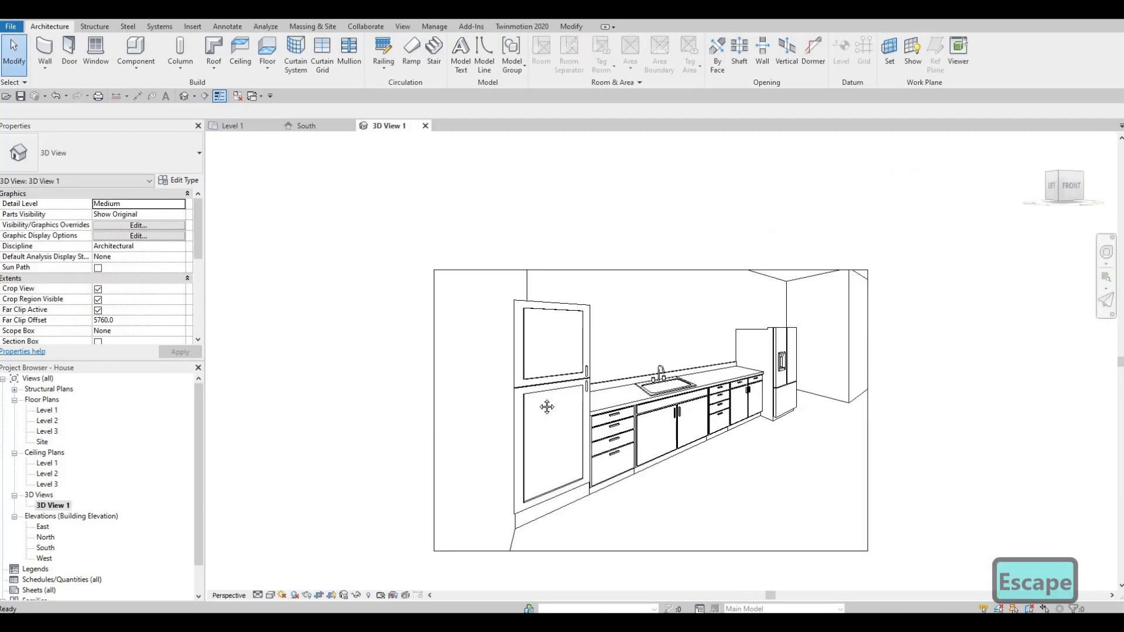
{"action": "scroll", "coordinate": [571, 397], "scroll_direction": "up", "scroll_amount": 1}
{"action": "scroll", "coordinate": [732, 351], "scroll_direction": "up", "scroll_amount": 2}
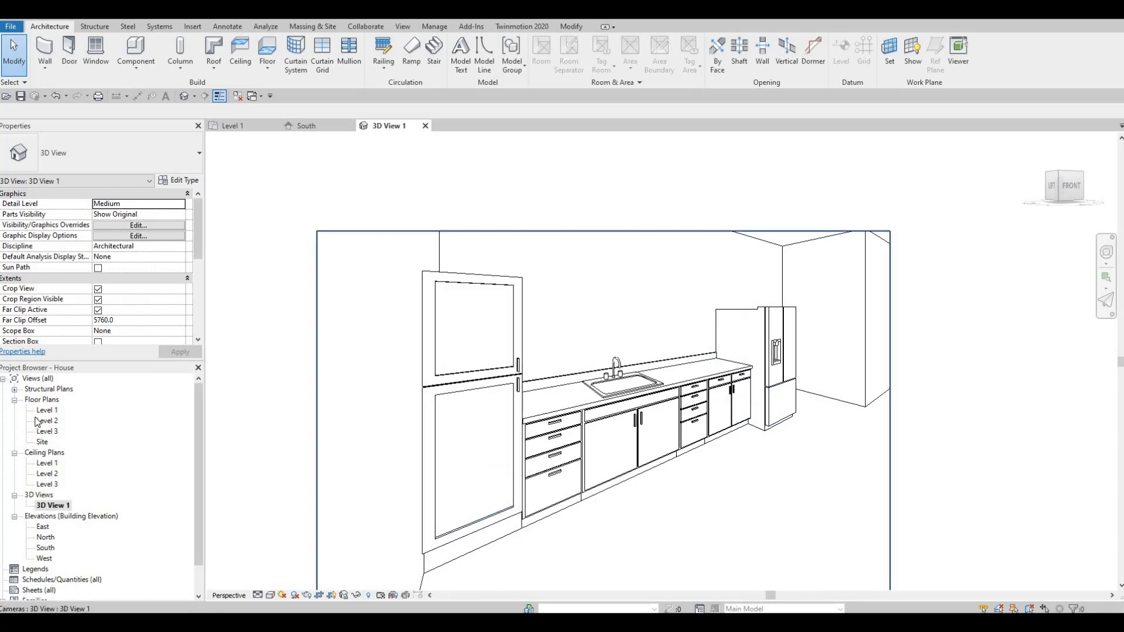
Return to the Level 1 plan and open the Casework library's Wall Cabinets folder for loading families.
{"action": "left_click", "coordinate": [232, 125]}
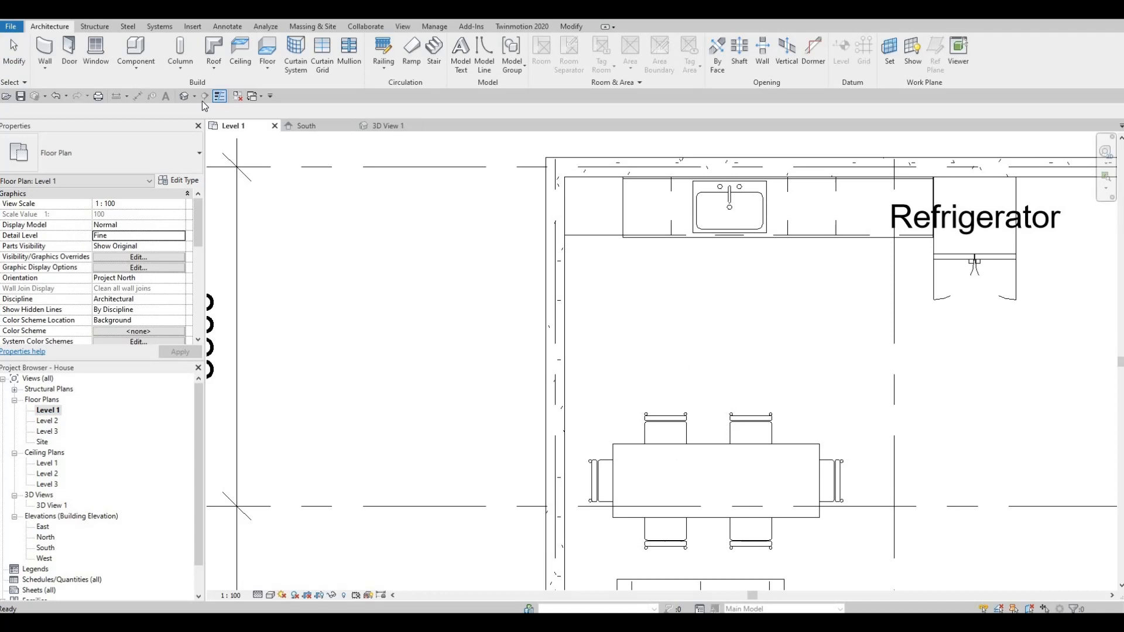
{"action": "left_click", "coordinate": [196, 27]}
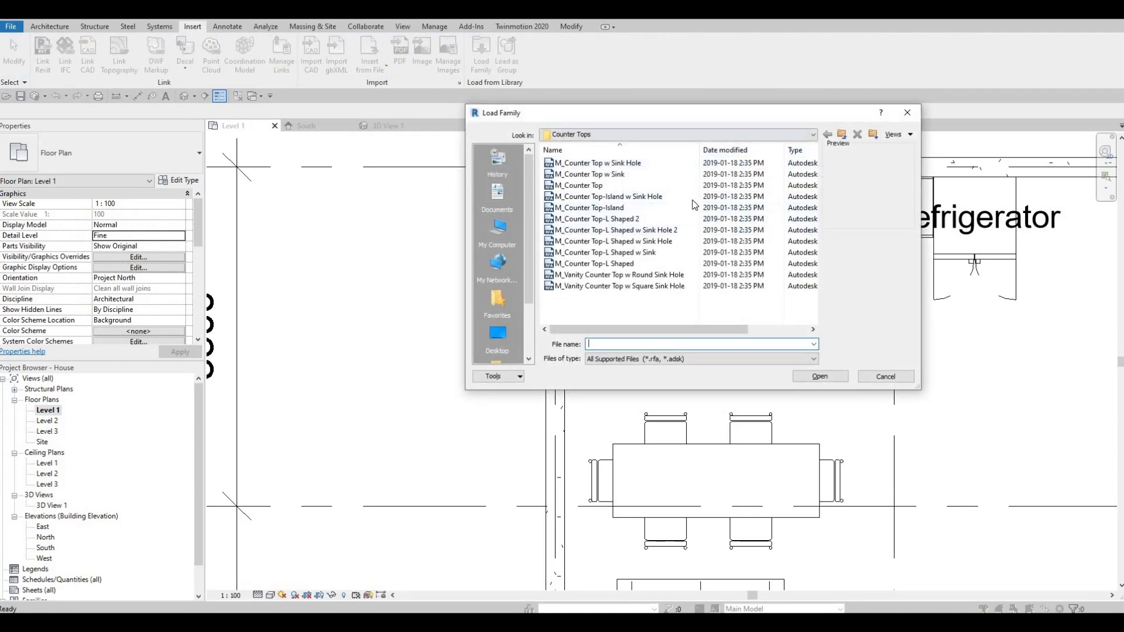
{"action": "left_click", "coordinate": [803, 134]}
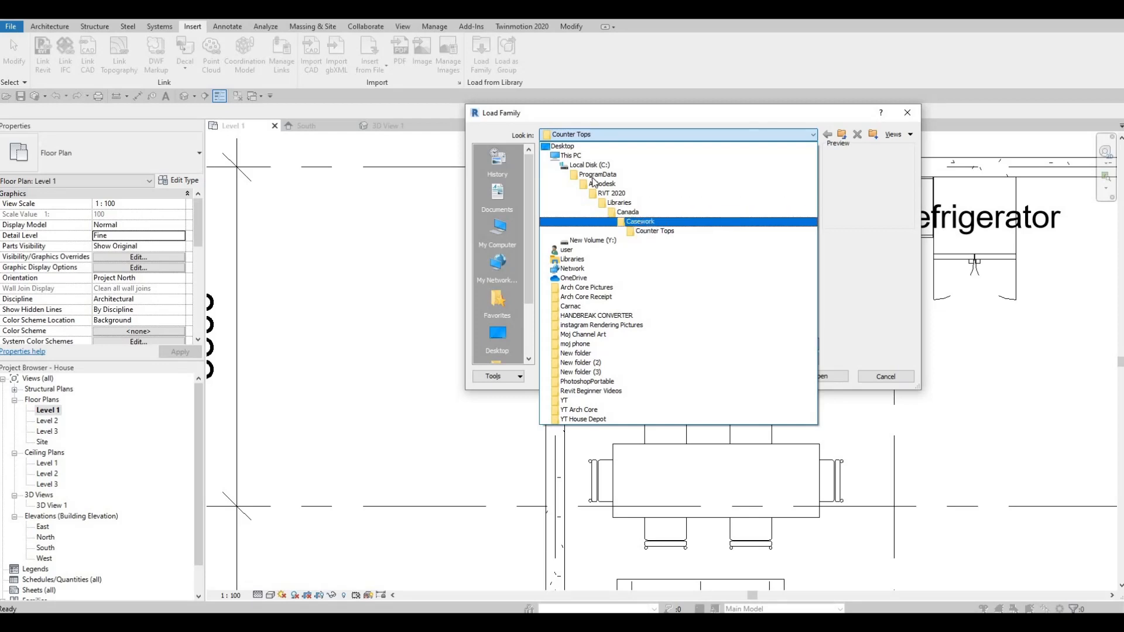
{"action": "left_click", "coordinate": [640, 221]}
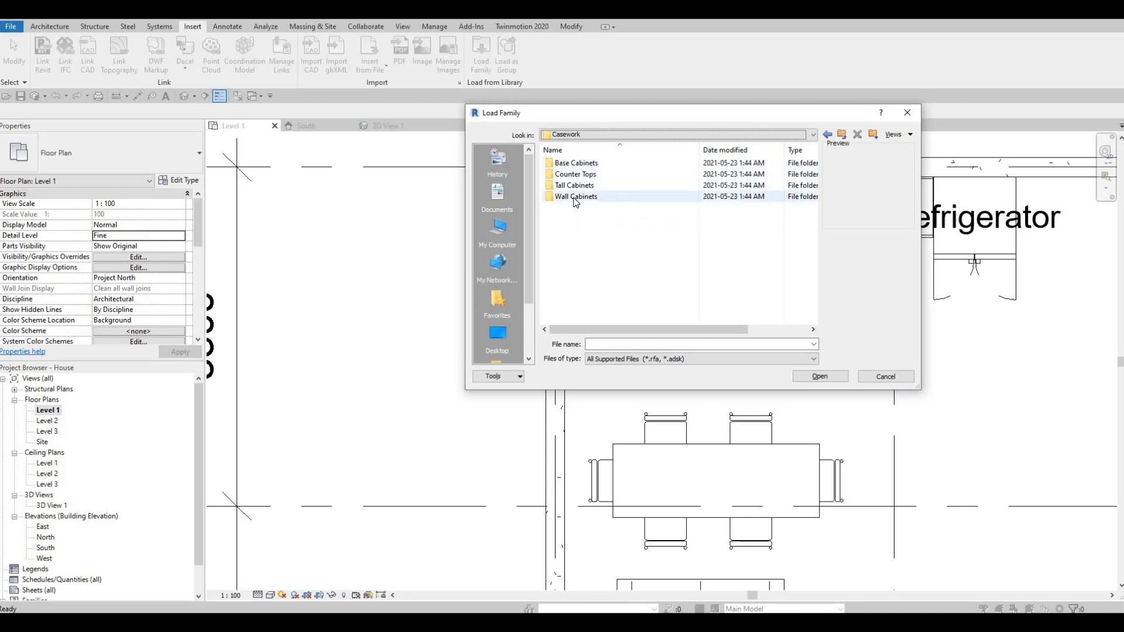
{"action": "double_click", "coordinate": [573, 197]}
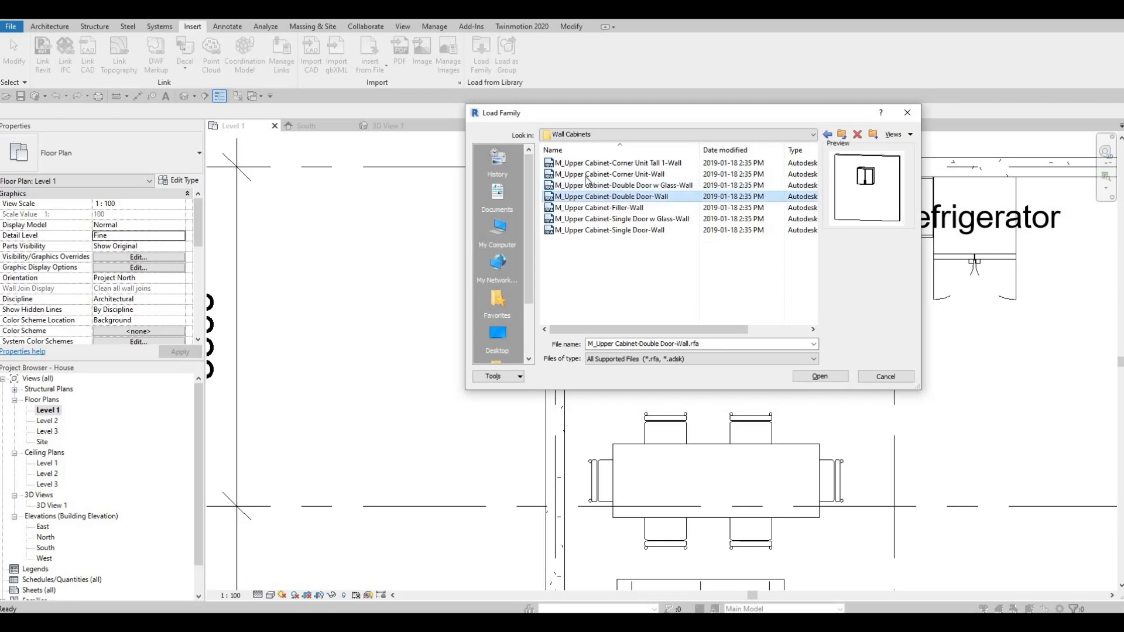
Examine the previews of the corner, double door, filler and single door upper cabinet families.
{"action": "left_click", "coordinate": [591, 186]}
{"action": "key", "text": "Up"}
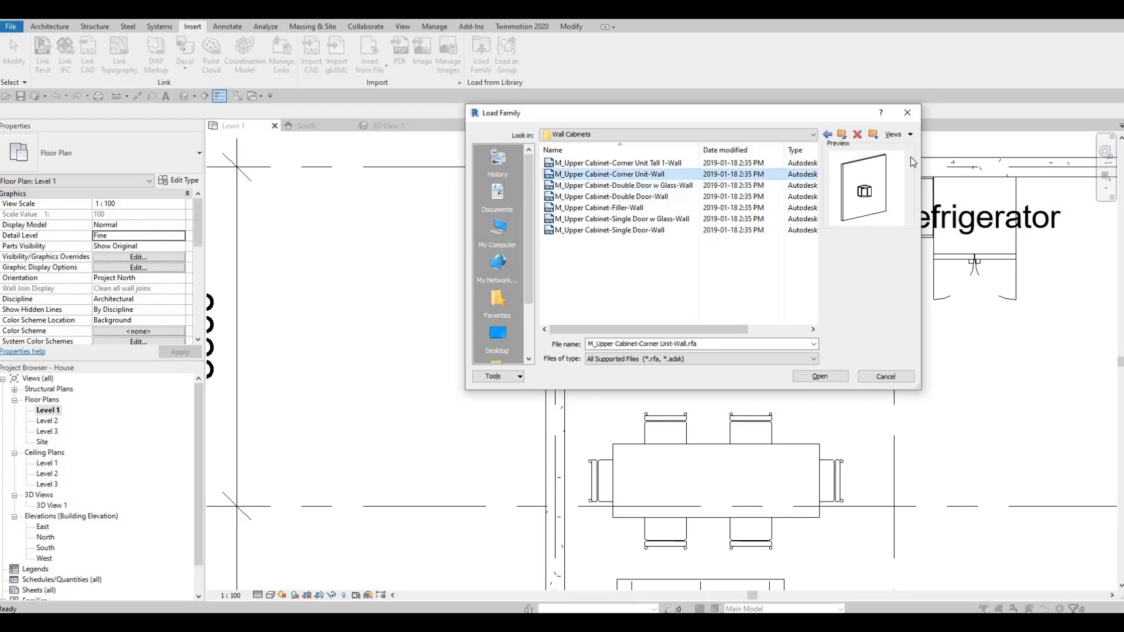
{"action": "left_click", "coordinate": [614, 198]}
{"action": "left_click", "coordinate": [607, 208]}
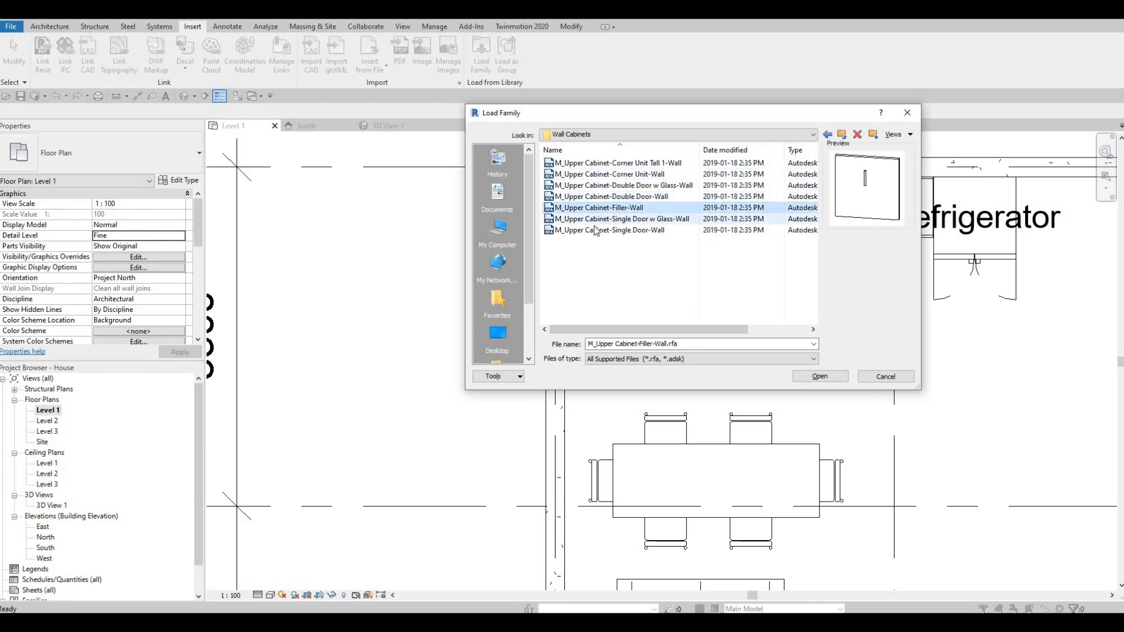
{"action": "left_click", "coordinate": [595, 221]}
{"action": "left_click", "coordinate": [601, 228]}
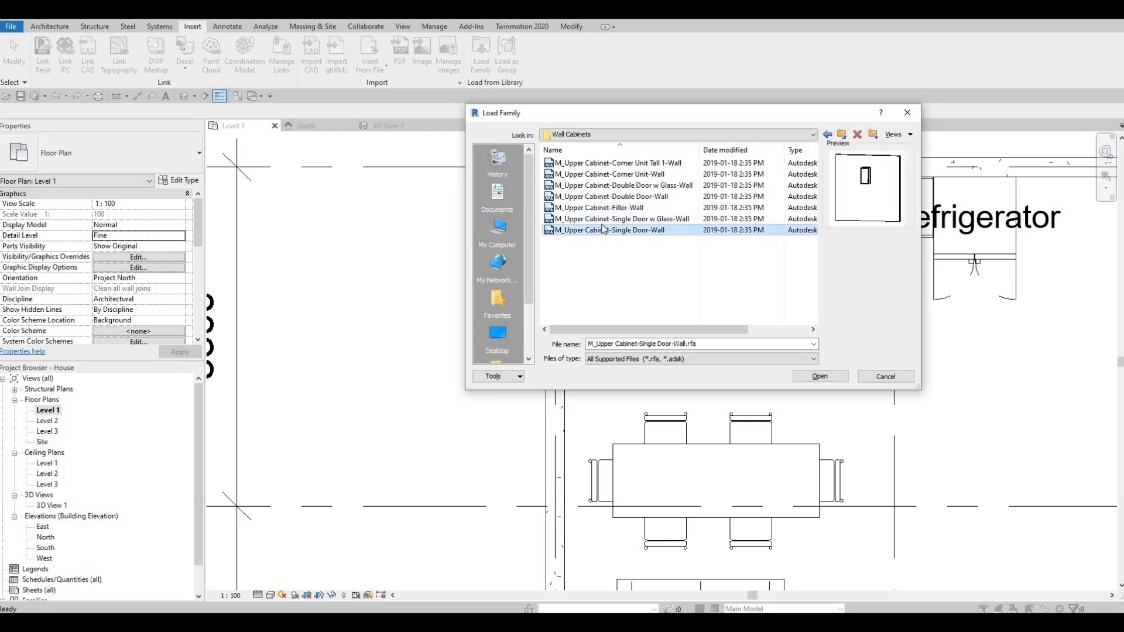
{"action": "key", "text": "Up"}
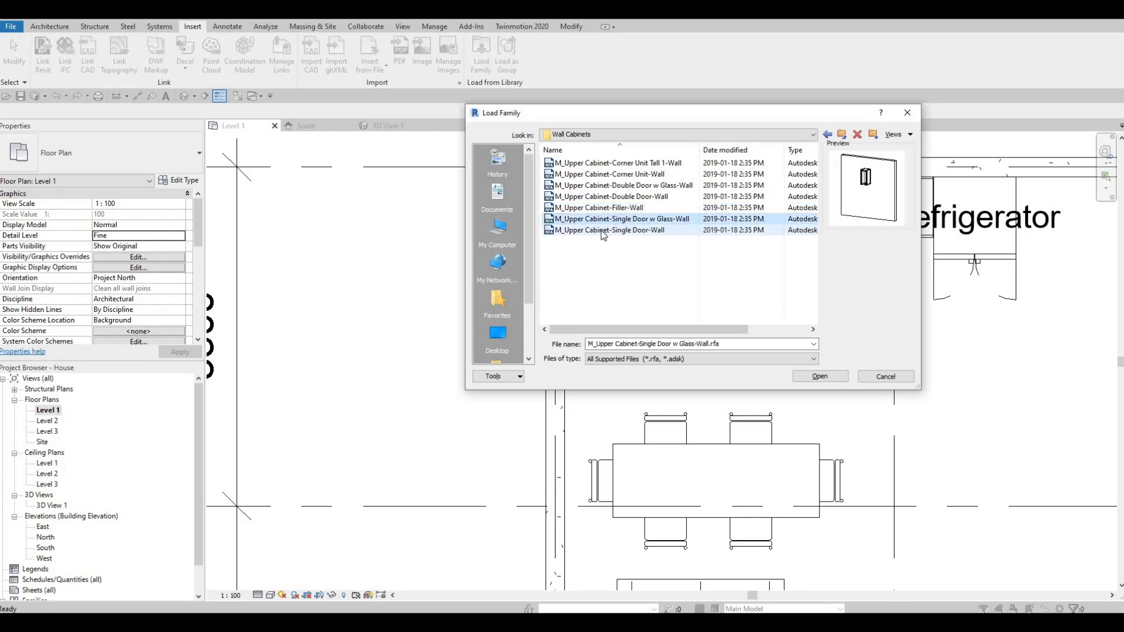
{"action": "key", "text": "Down"}
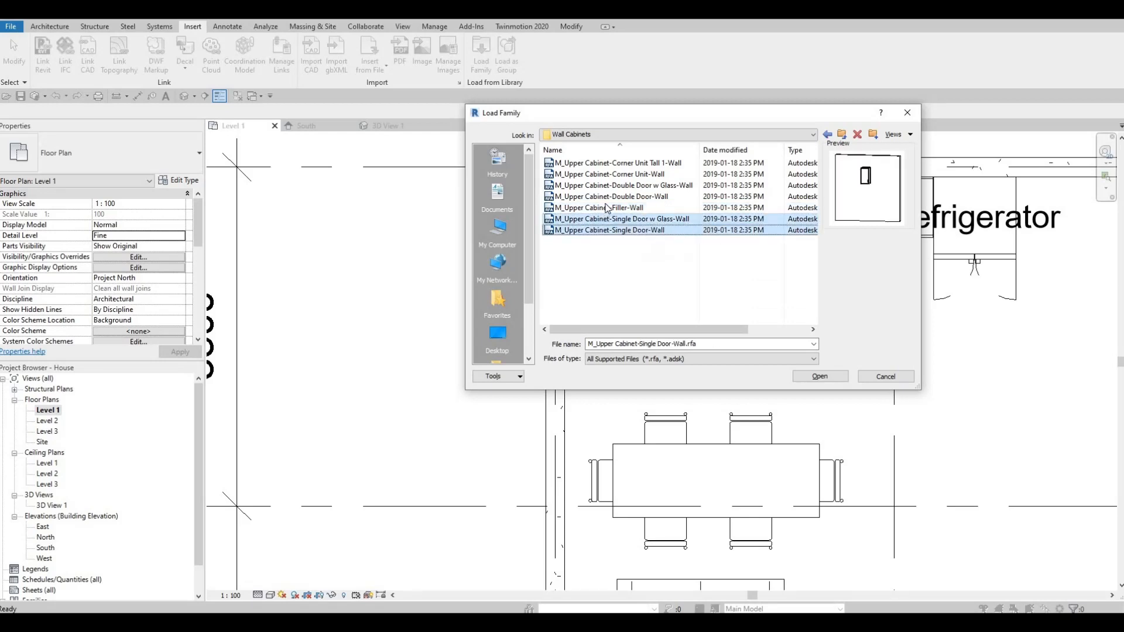
{"action": "left_click", "coordinate": [615, 187]}
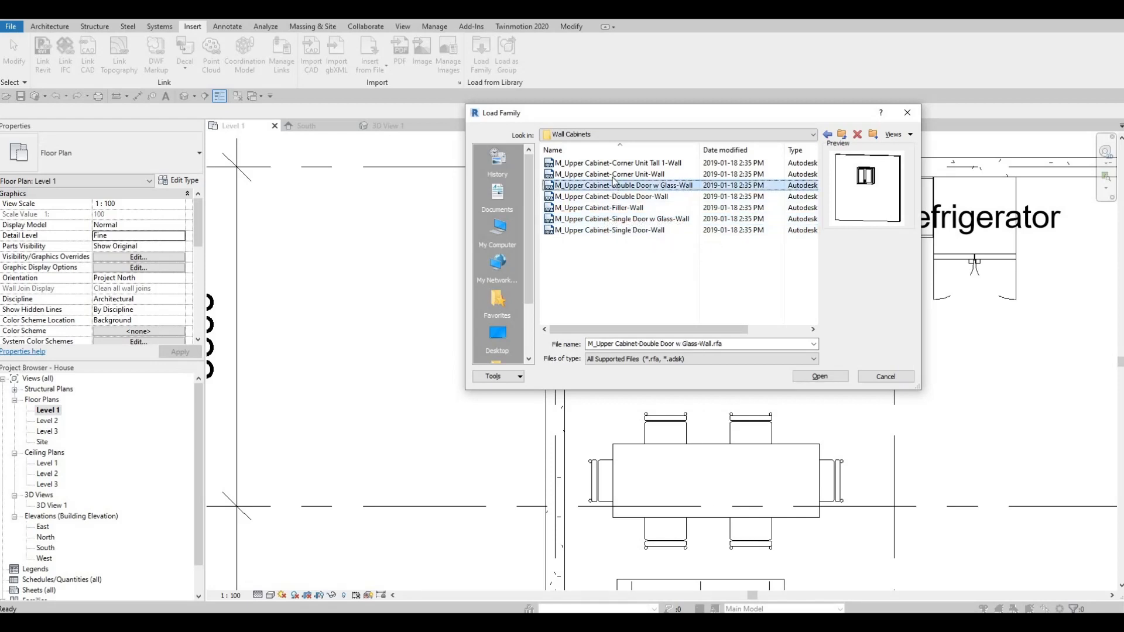
{"action": "left_click", "coordinate": [613, 175]}
{"action": "left_click", "coordinate": [611, 164]}
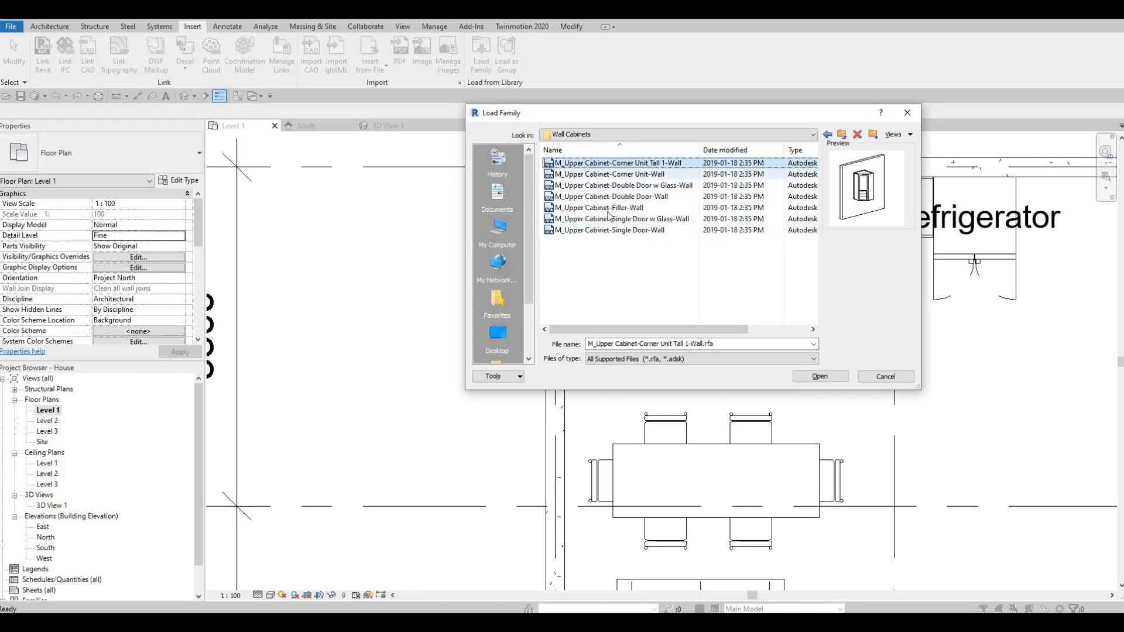
{"action": "left_click", "coordinate": [608, 200]}
{"action": "left_click", "coordinate": [608, 210]}
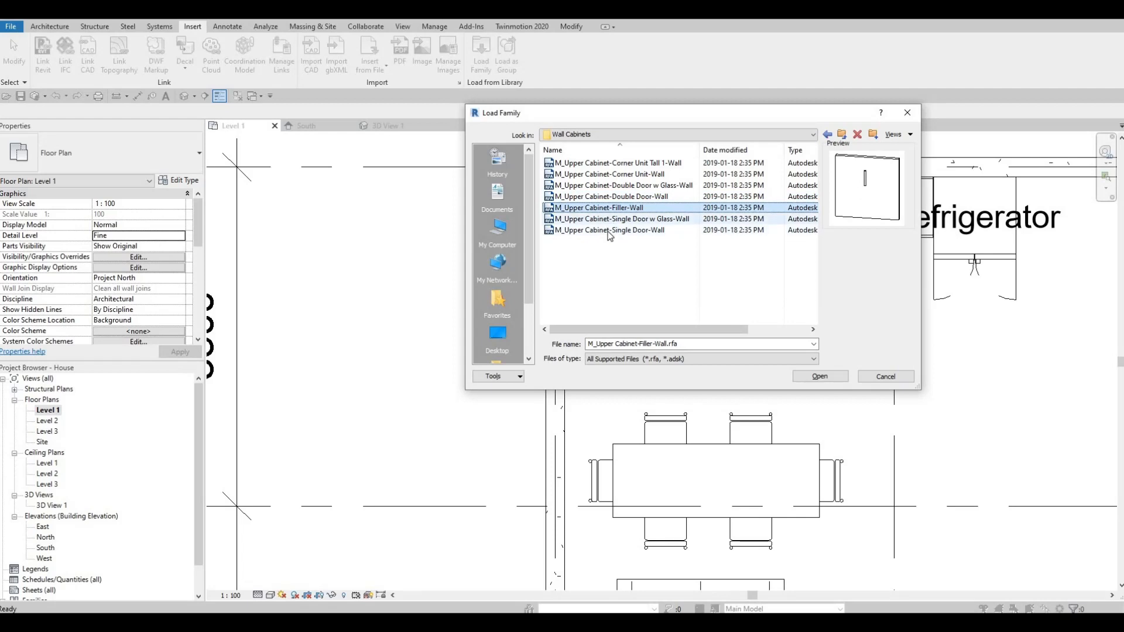
{"action": "left_click", "coordinate": [607, 220]}
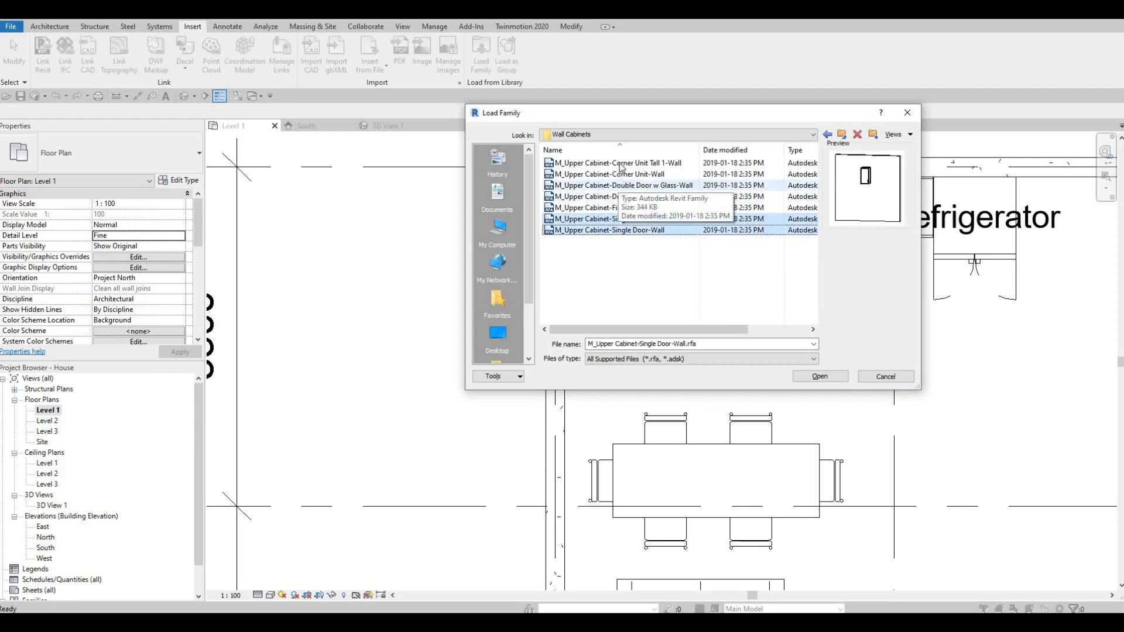
{"action": "left_click", "coordinate": [622, 186]}
{"action": "left_click", "coordinate": [624, 164], "text": "ctrl"}
{"action": "left_click", "coordinate": [627, 176], "text": "ctrl"}
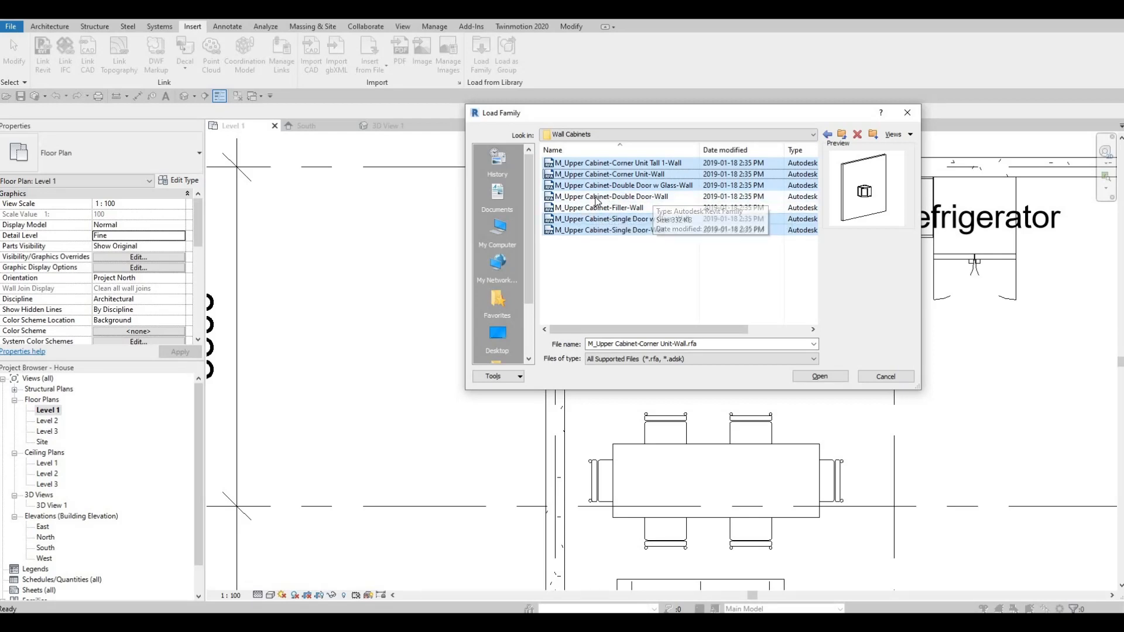
{"action": "key", "text": "Escape"}
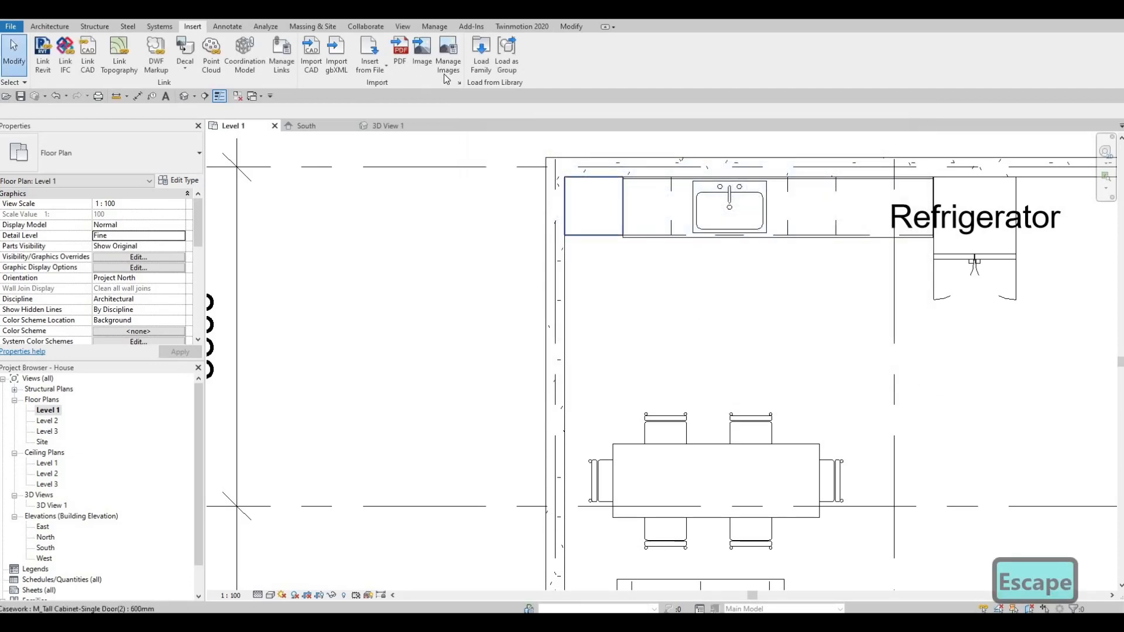
Start loading families again and go through the Canada library's Casework folder to Wall Cabinets.
{"action": "left_click", "coordinate": [480, 54]}
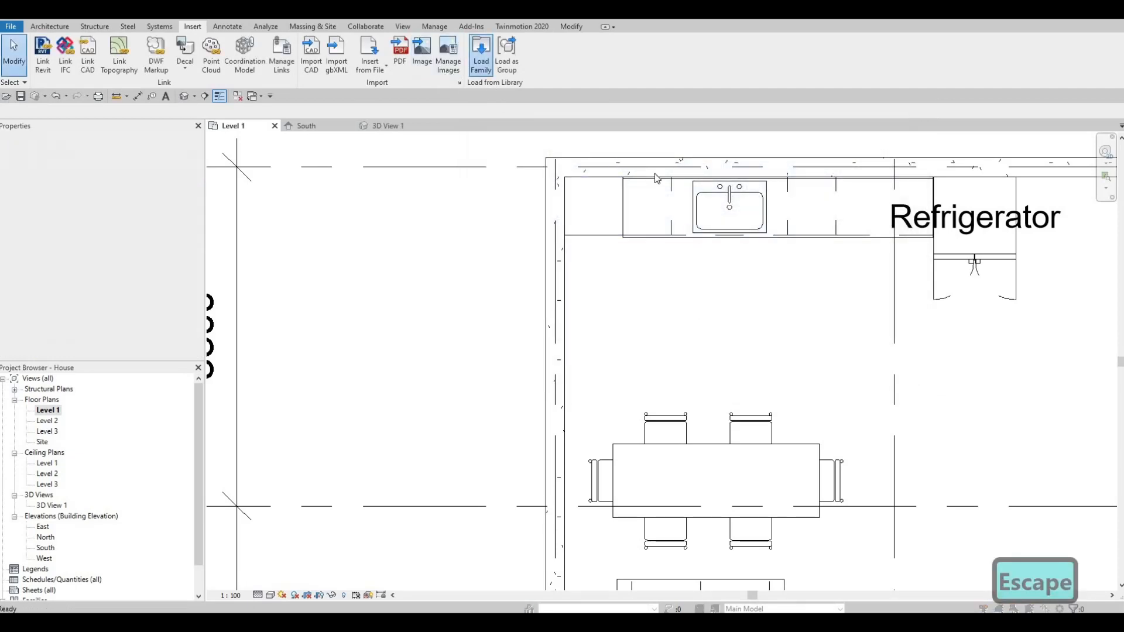
{"action": "left_click", "coordinate": [673, 134]}
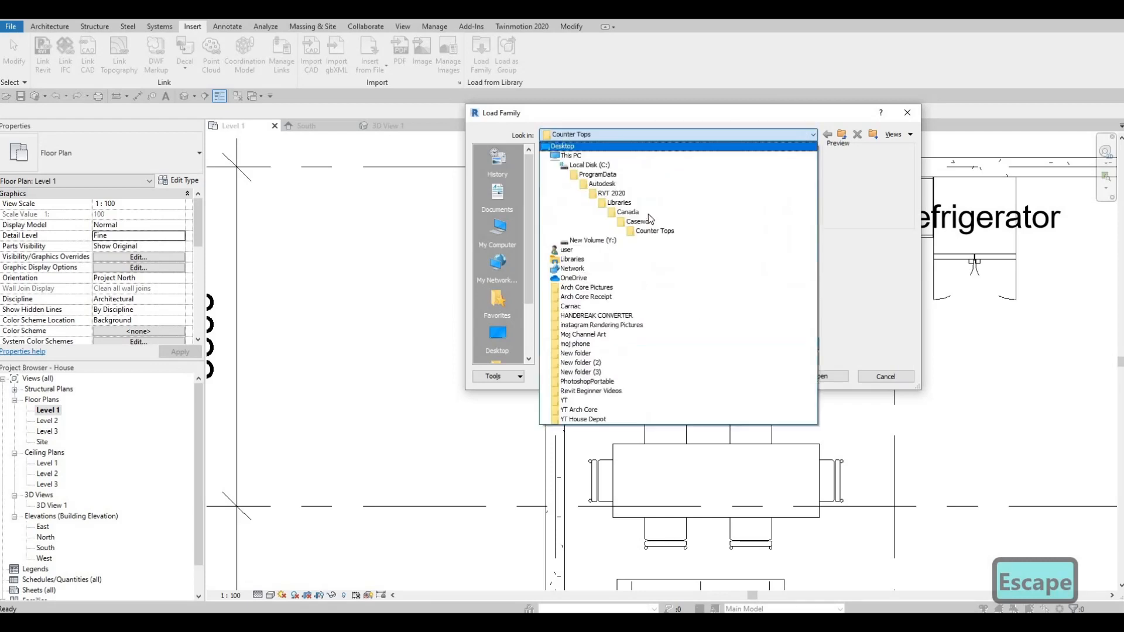
{"action": "left_click", "coordinate": [599, 216]}
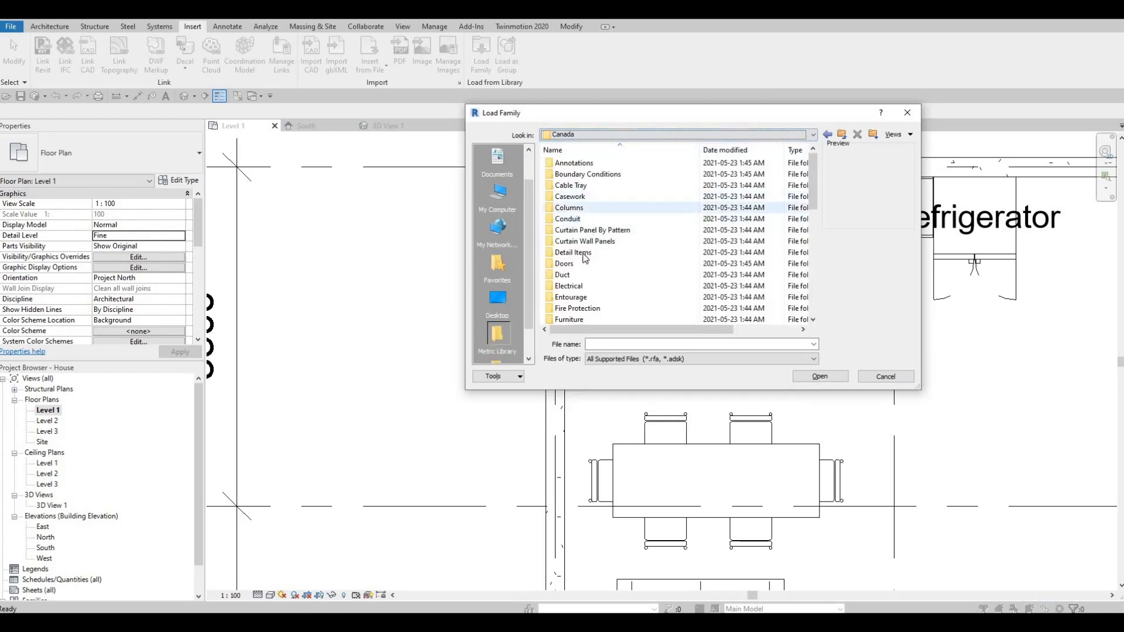
{"action": "double_click", "coordinate": [589, 199]}
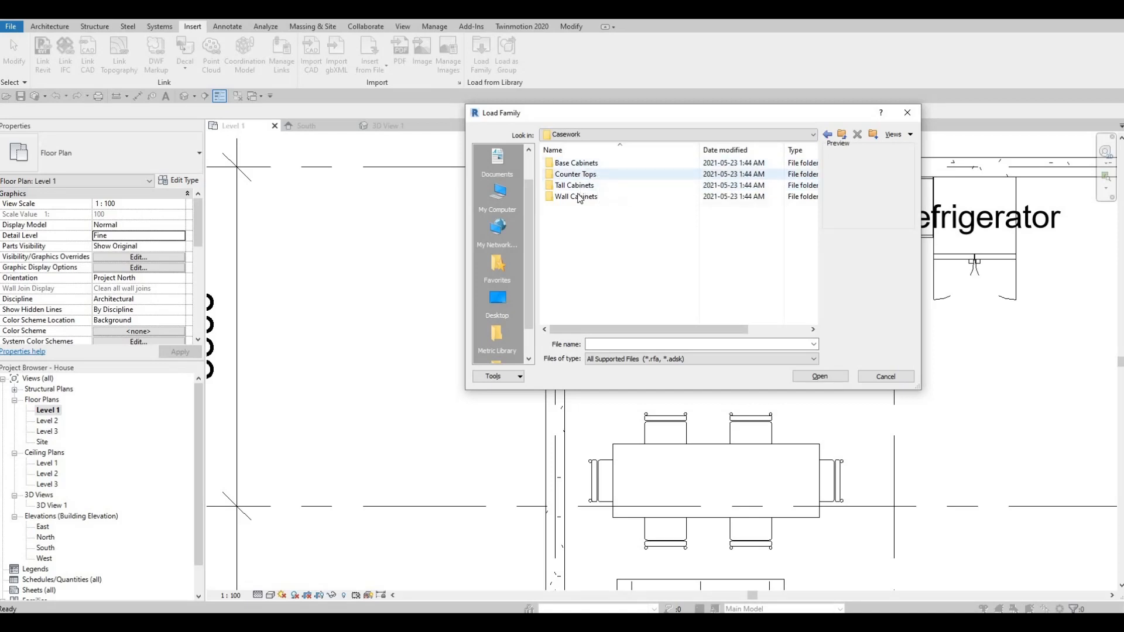
{"action": "double_click", "coordinate": [579, 197]}
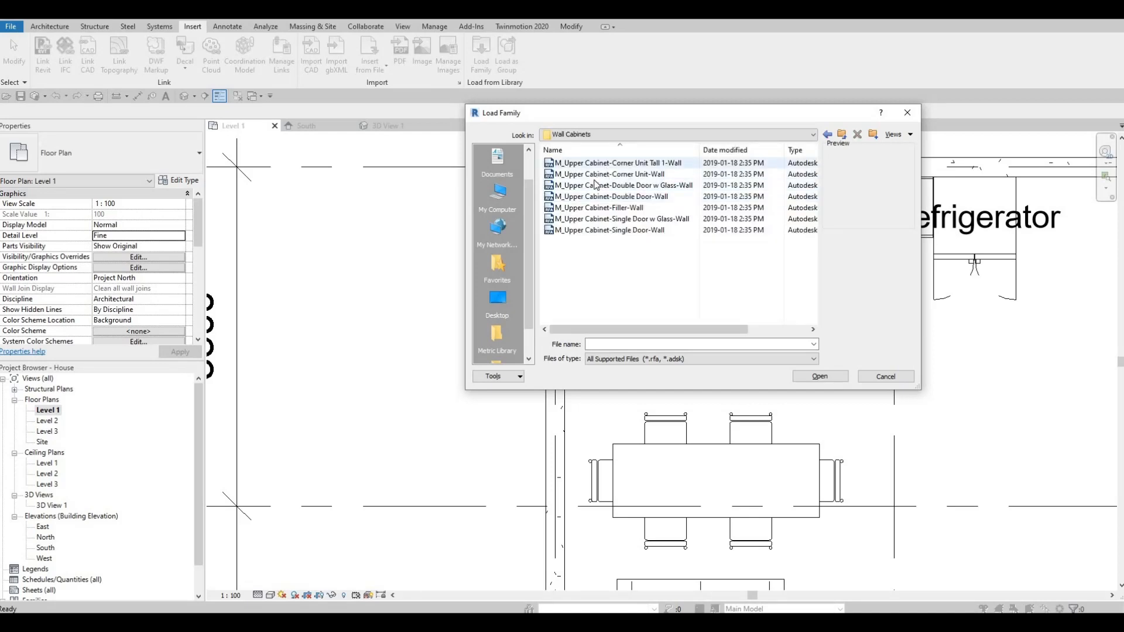
Load five M_Upper Cabinet families: Corner Unit, Double Door, Double Door w Glass, Single Door and Single Door w Glass.
{"action": "left_click", "coordinate": [595, 185]}
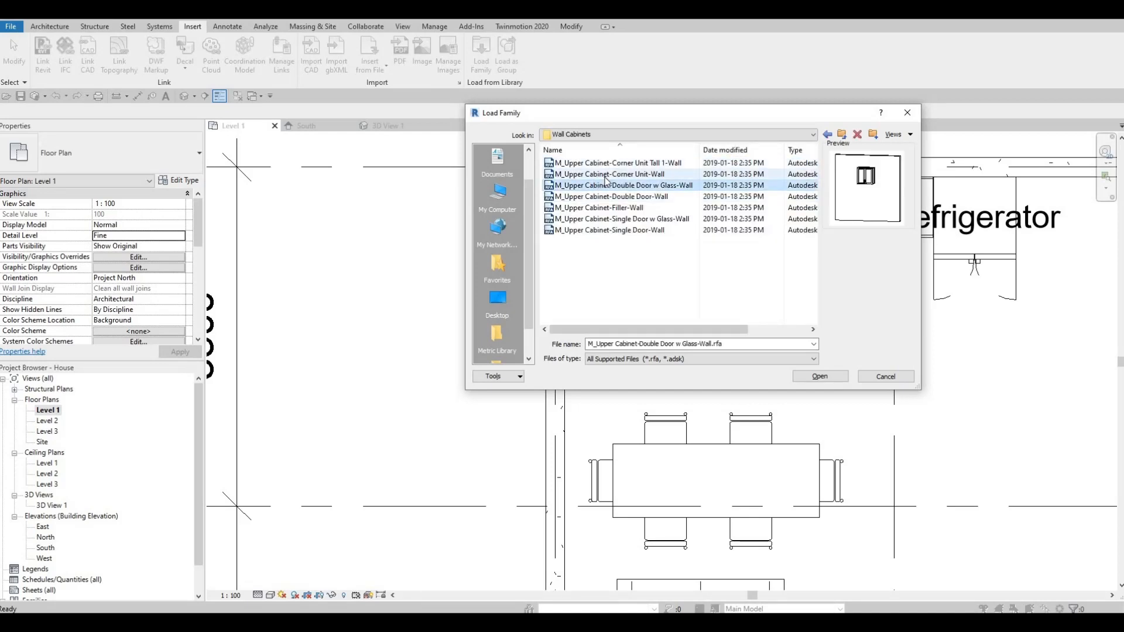
{"action": "left_click", "coordinate": [604, 176]}
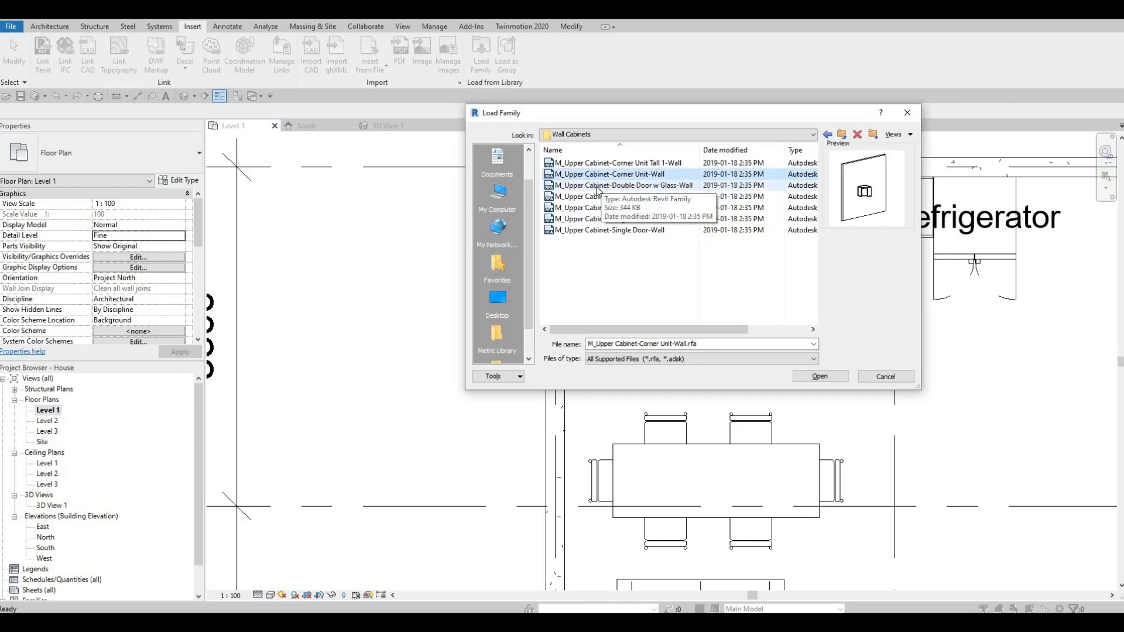
{"action": "left_click", "coordinate": [598, 186]}
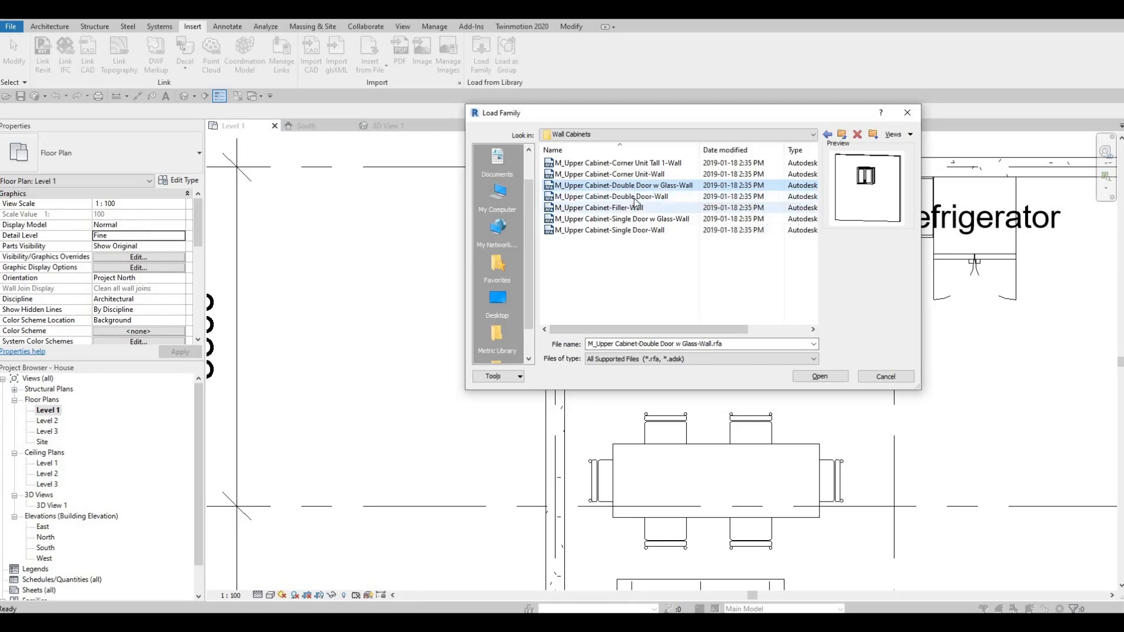
{"action": "left_click", "coordinate": [609, 197]}
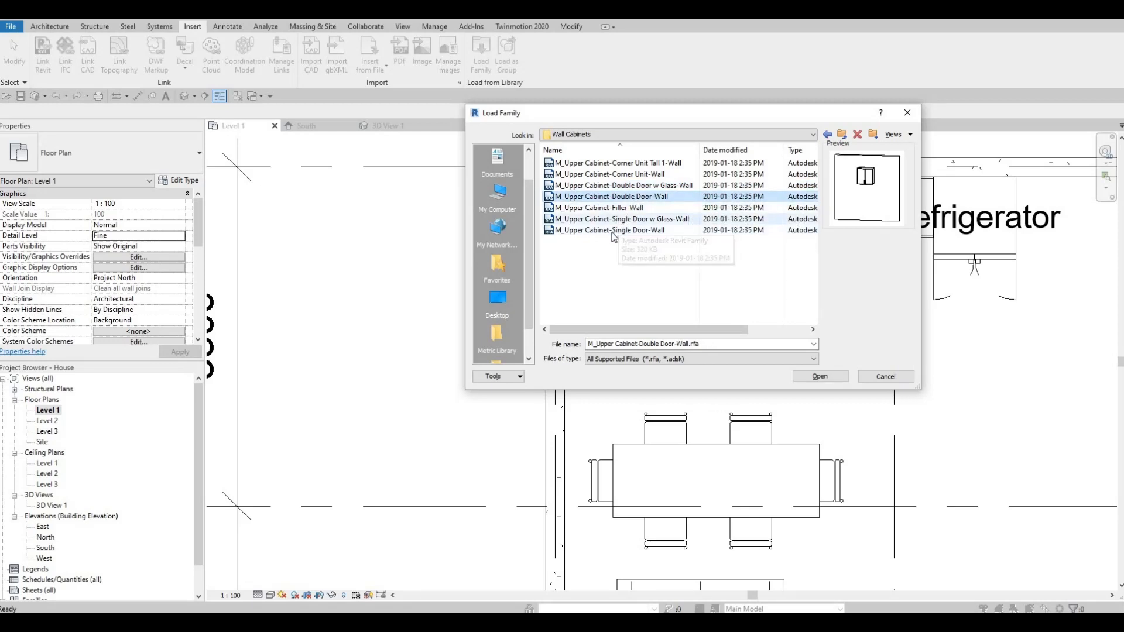
{"action": "left_click", "coordinate": [622, 231]}
{"action": "left_click", "coordinate": [615, 219], "text": "shift"}
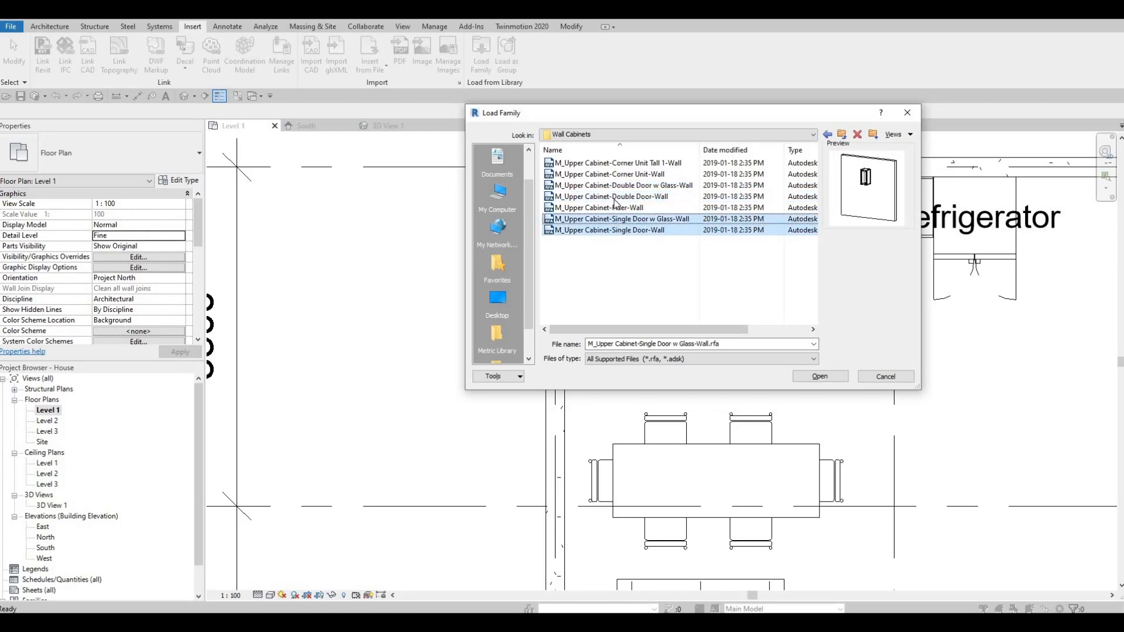
{"action": "left_click", "coordinate": [626, 195], "text": "ctrl"}
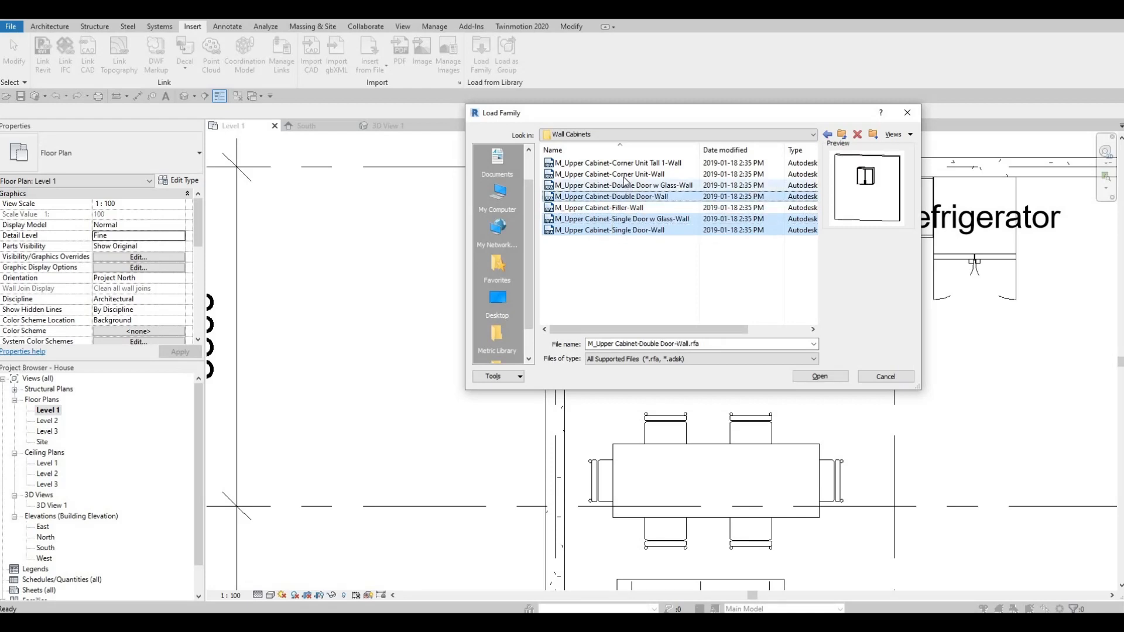
{"action": "left_click", "coordinate": [627, 174], "text": "ctrl"}
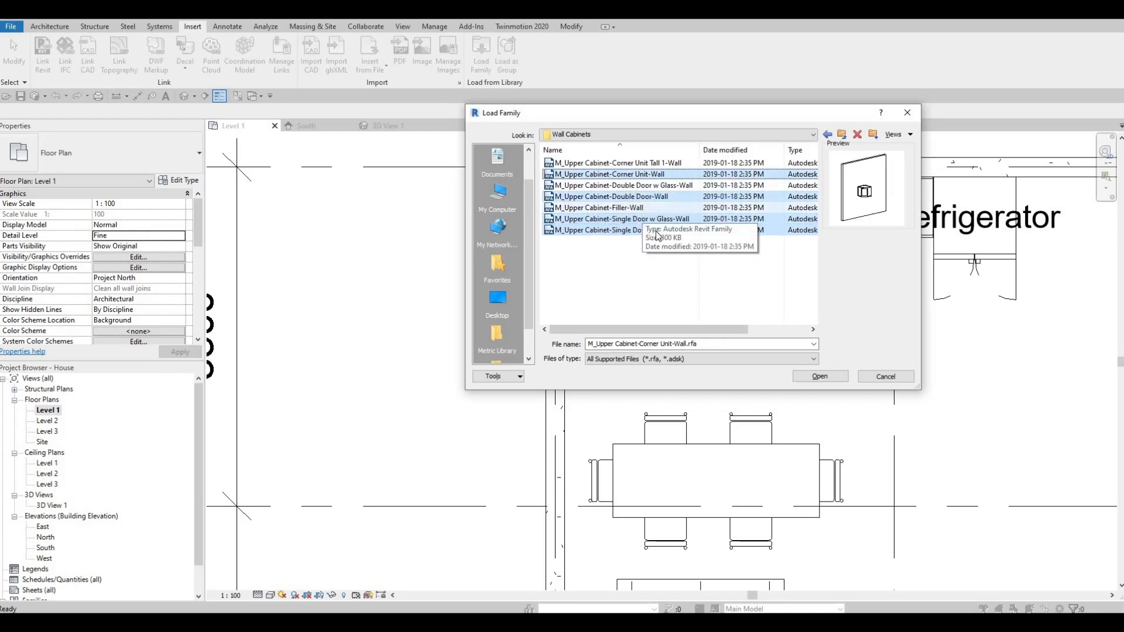
{"action": "left_click", "coordinate": [631, 186], "text": "ctrl"}
{"action": "left_click", "coordinate": [631, 186], "text": "ctrl"}
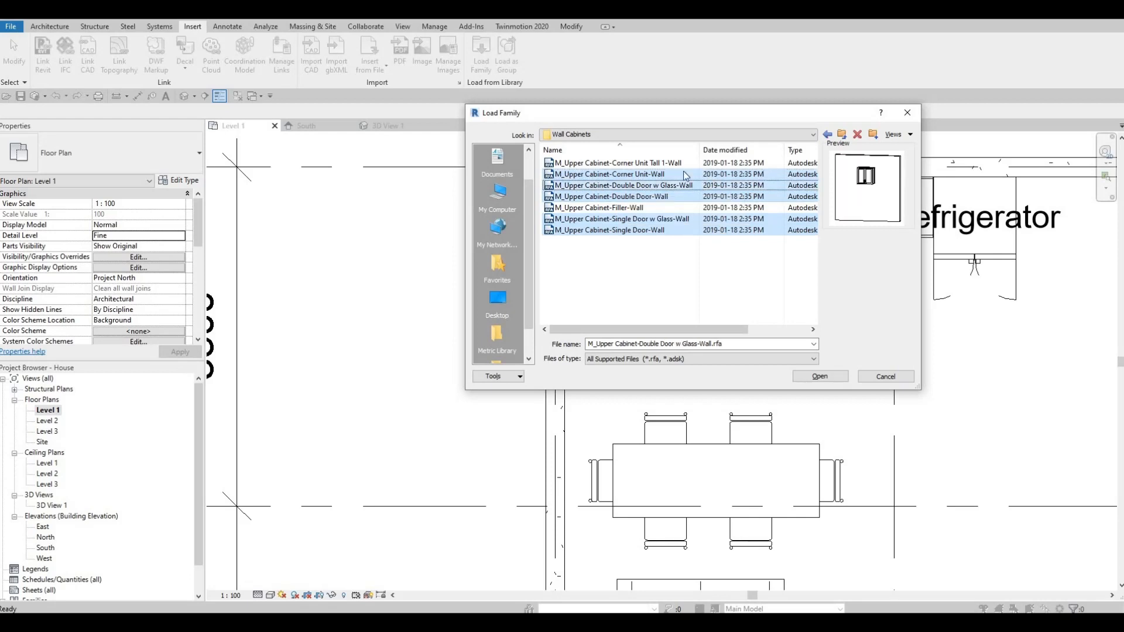
{"action": "left_click", "coordinate": [820, 377]}
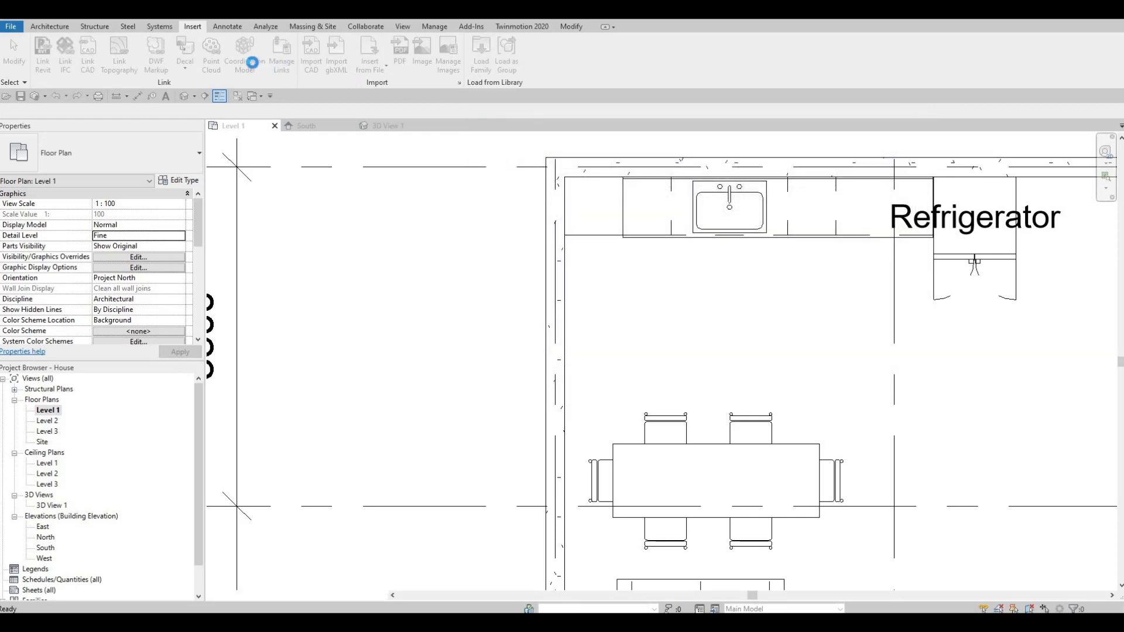
Place 600mm M_Upper Cabinet-Double Door w Glass-Wall units on the kitchen wall beside the tall cabinet and on the sink's refrigerator side.
{"action": "left_click", "coordinate": [50, 27]}
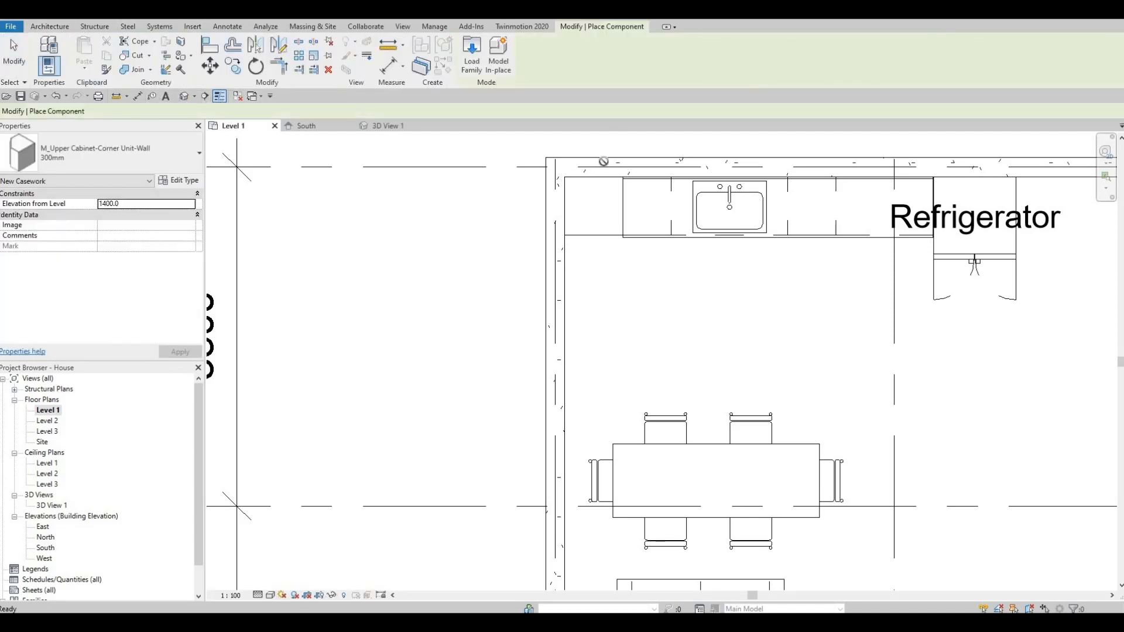
{"action": "left_click", "coordinate": [161, 157]}
{"action": "scroll", "coordinate": [70, 325], "scroll_direction": "down", "scroll_amount": 3}
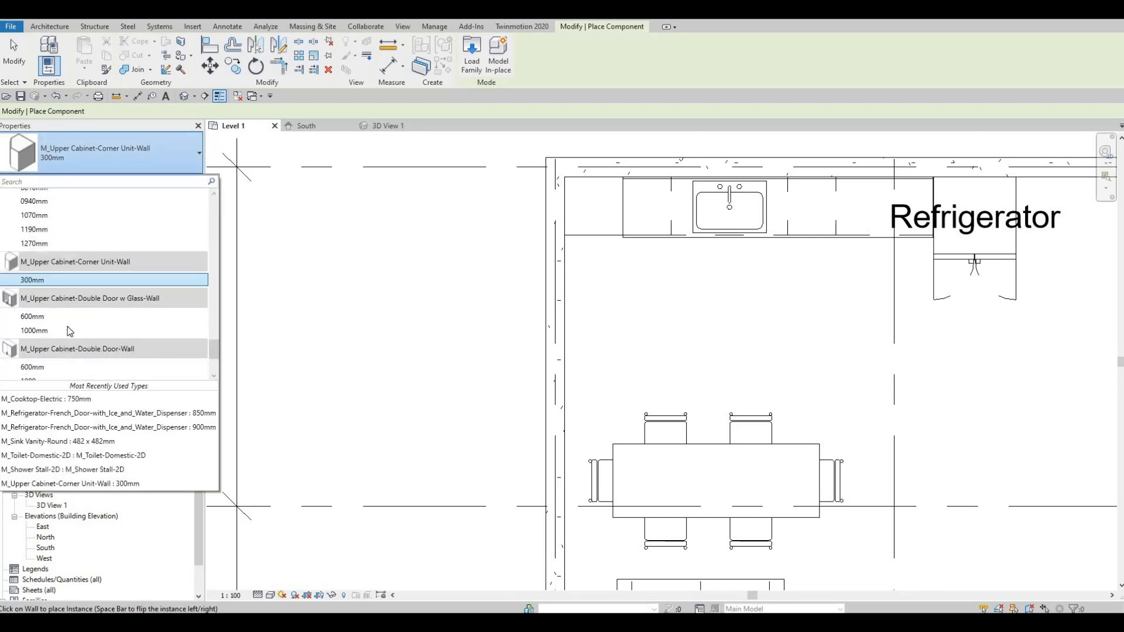
{"action": "left_click", "coordinate": [72, 319]}
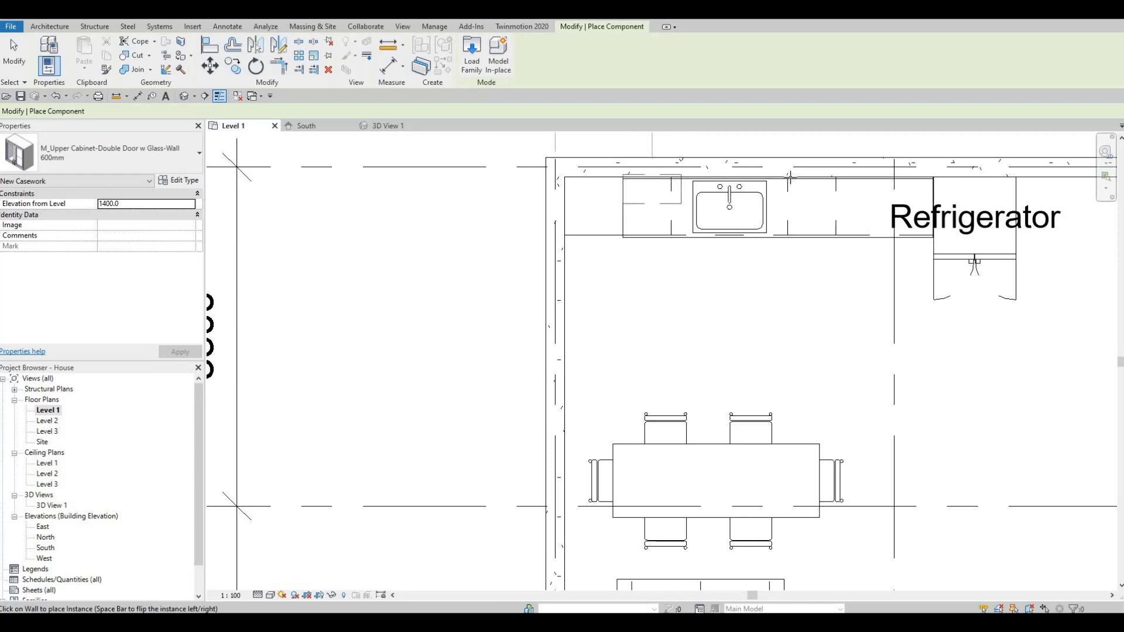
{"action": "left_click", "coordinate": [792, 176]}
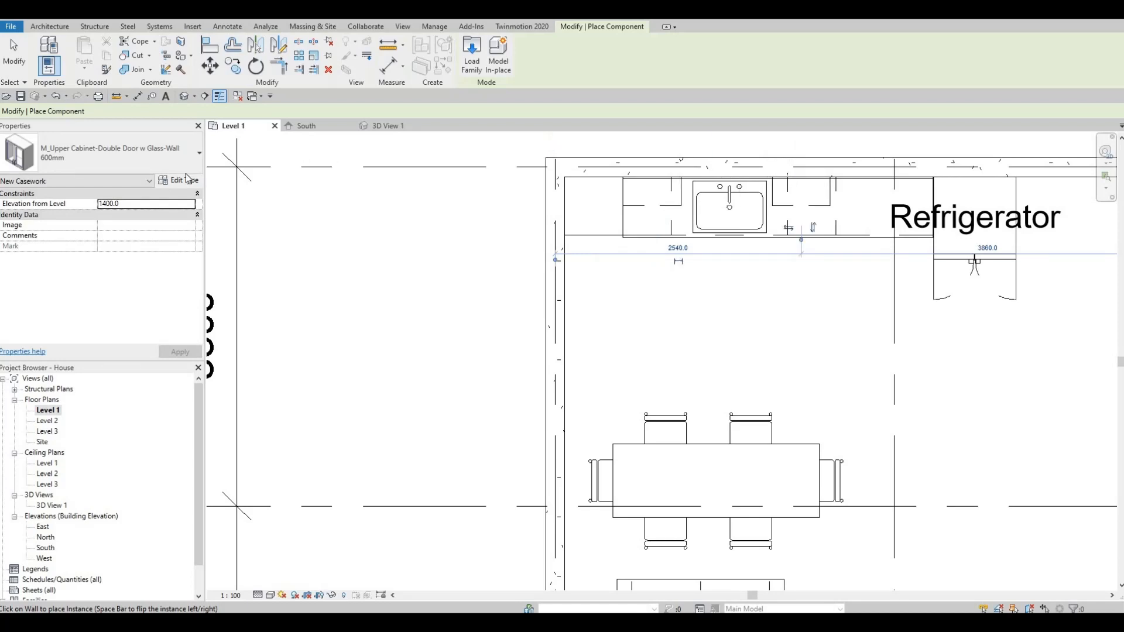
Place two 300mm M_Upper Cabinet-Single Door w Glass-Wall units side by side on the wall between the double-door glass cabinet and the refrigerator.
{"action": "left_click", "coordinate": [117, 153]}
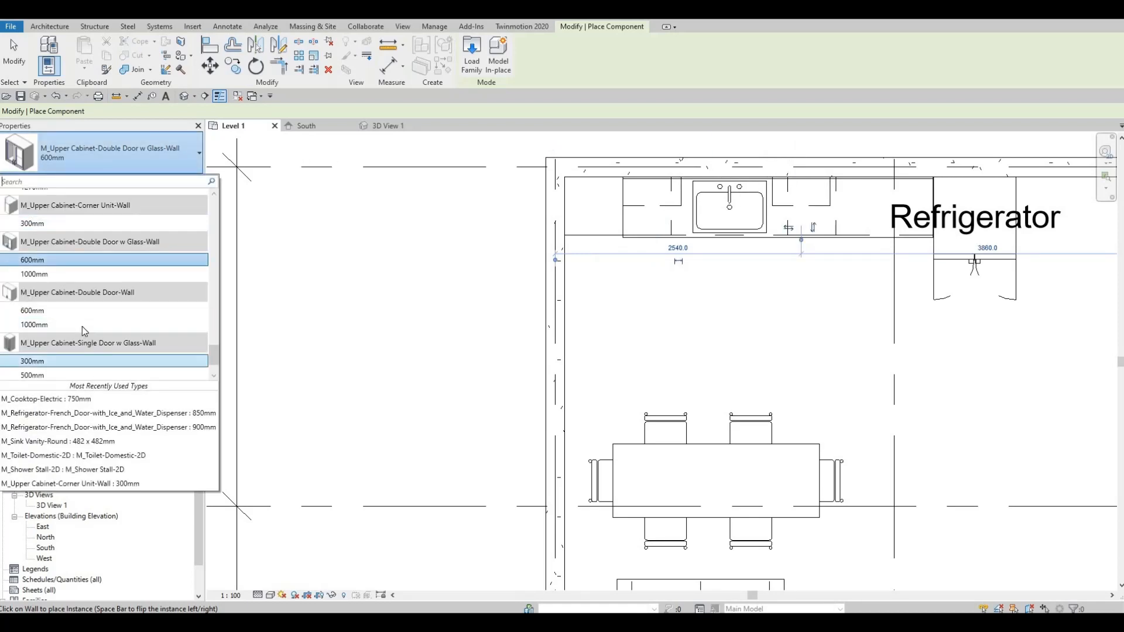
{"action": "scroll", "coordinate": [79, 328], "scroll_direction": "down", "scroll_amount": 1}
{"action": "scroll", "coordinate": [79, 326], "scroll_direction": "up", "scroll_amount": 1}
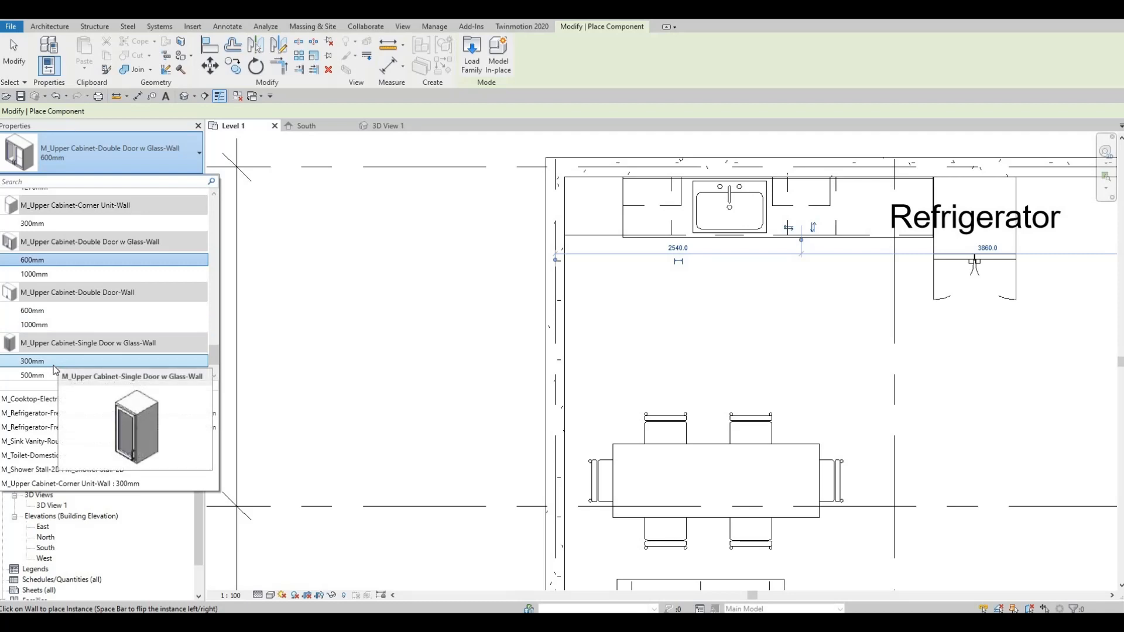
{"action": "left_click", "coordinate": [190, 362]}
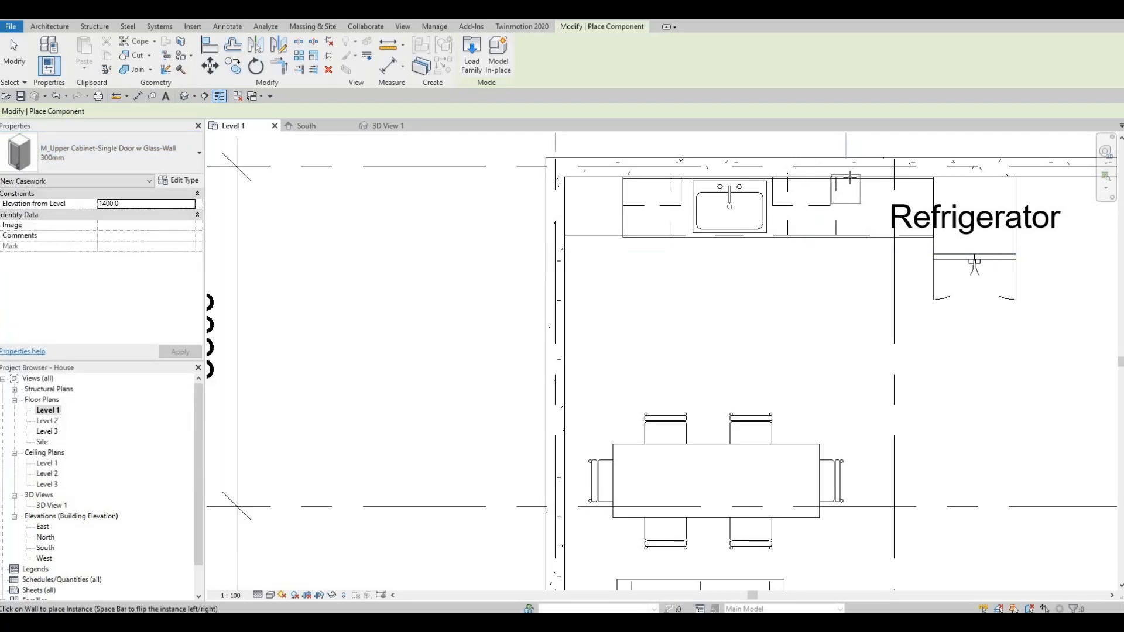
{"action": "scroll", "coordinate": [851, 176], "scroll_direction": "up", "scroll_amount": 3}
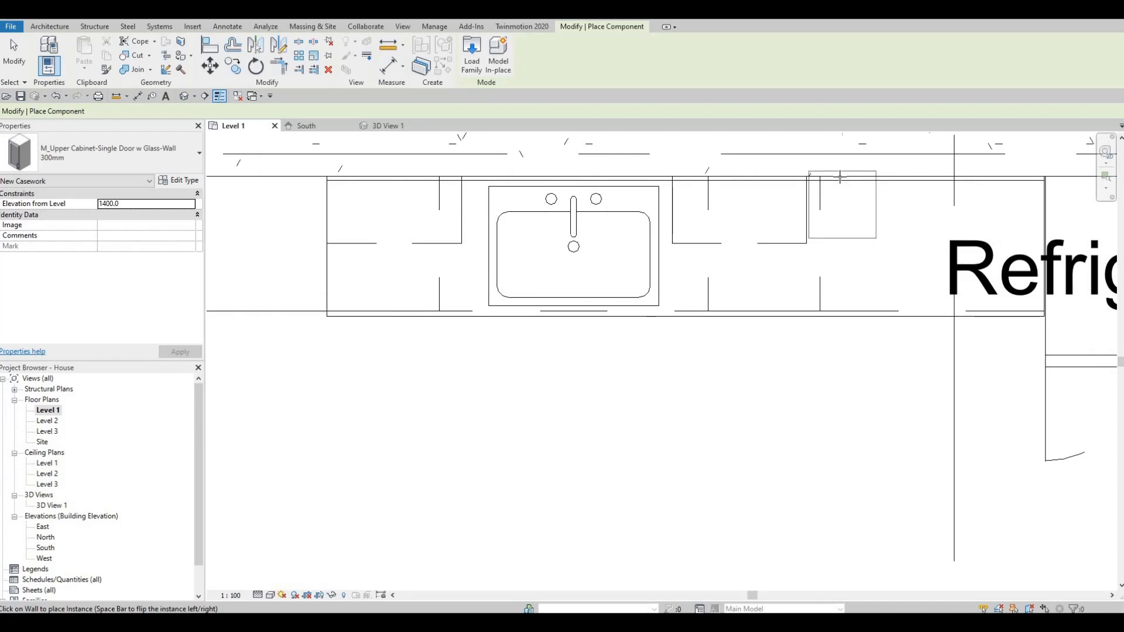
{"action": "left_click", "coordinate": [896, 180]}
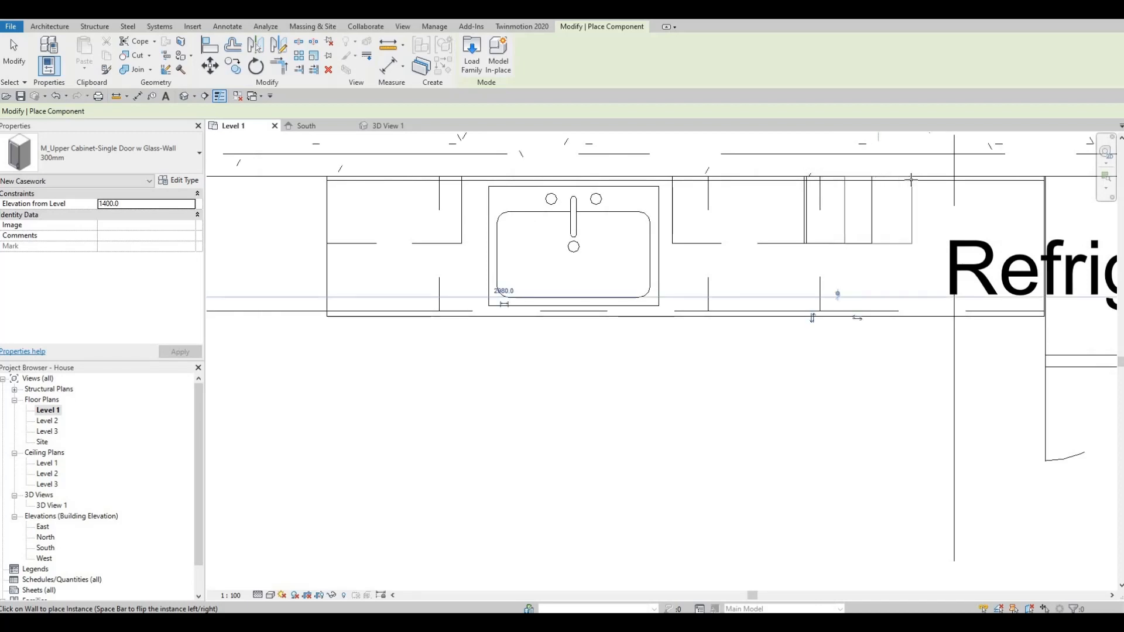
{"action": "left_click", "coordinate": [944, 185]}
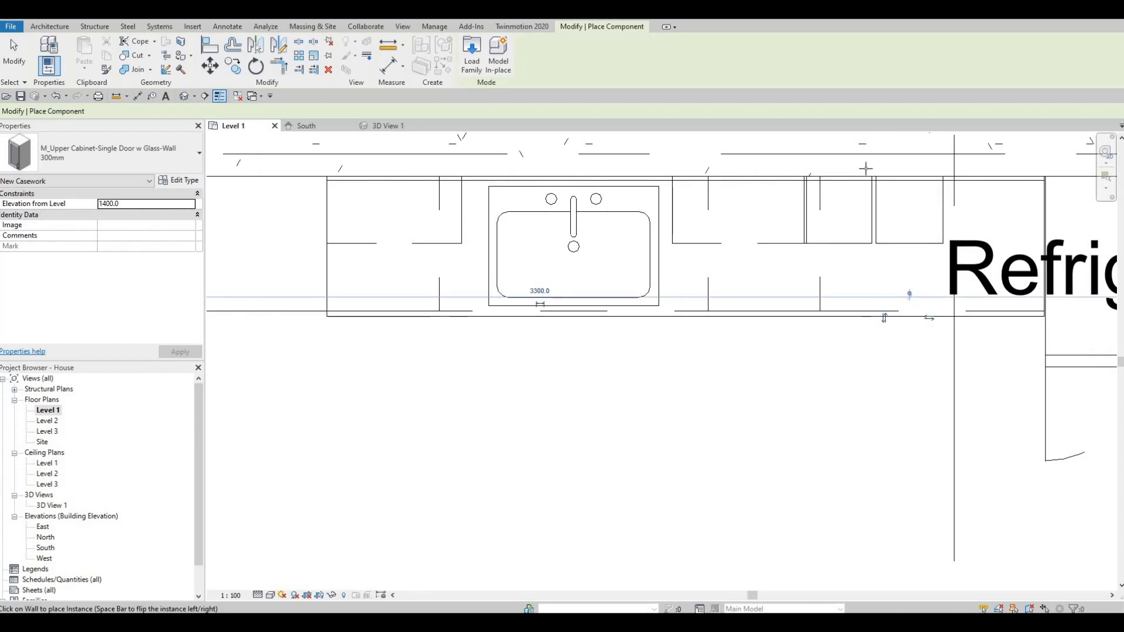
Choose the 600mm M_Upper Cabinet-Double Door-Wall type for the wall section next to the refrigerator.
{"action": "middle_click_drag", "start_coordinate": [983, 173], "coordinate": [856, 167]}
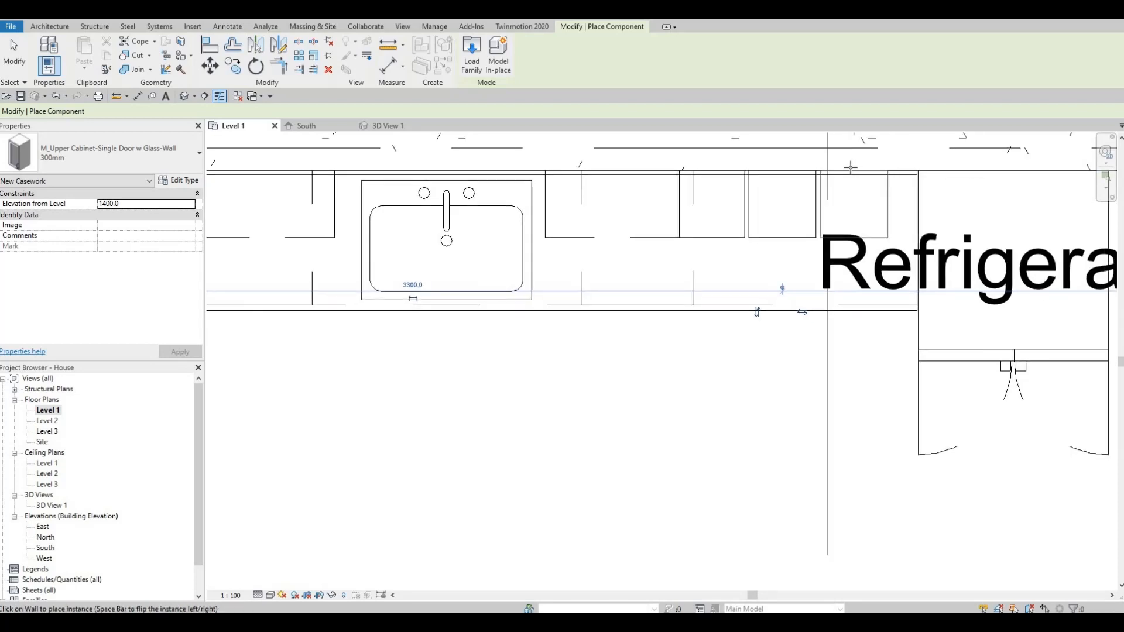
{"action": "left_click", "coordinate": [161, 154]}
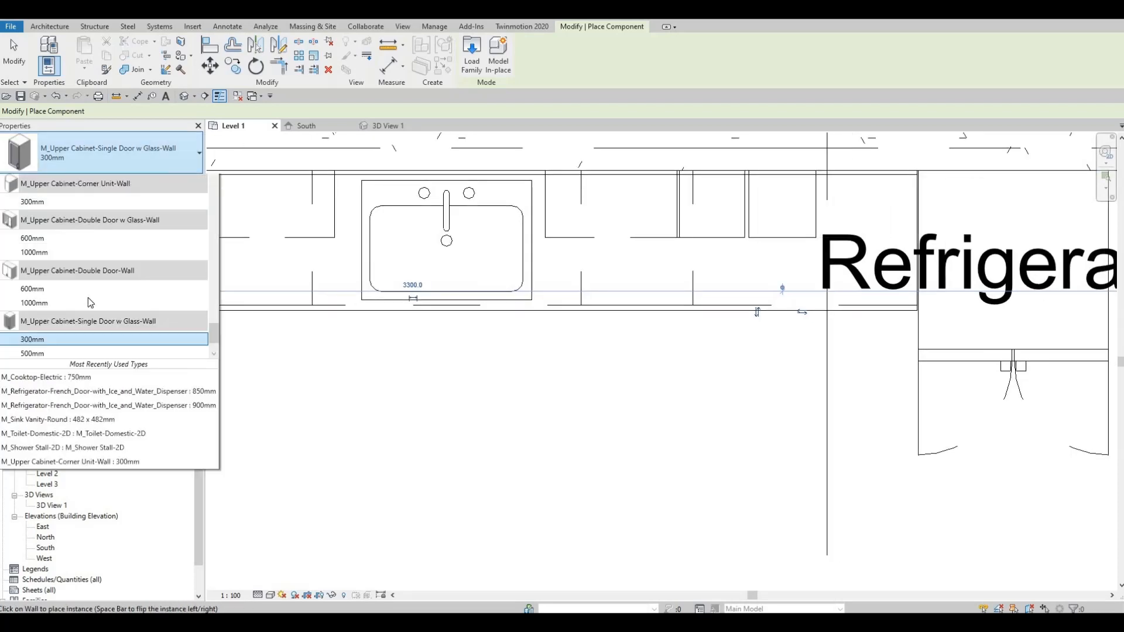
{"action": "scroll", "coordinate": [88, 298], "scroll_direction": "up", "scroll_amount": 1}
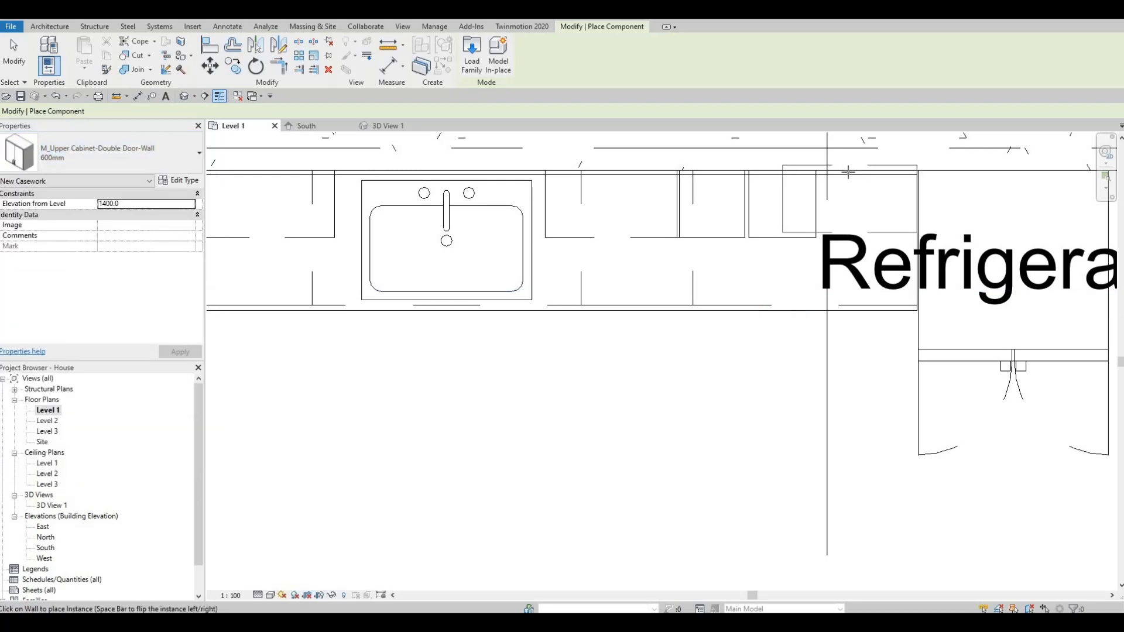
Delete the surplus single-door upper cabinet that overlaps the double-door upper cabinet beside the refrigerator.
{"action": "key", "text": "Escape"}
{"action": "key", "text": "Escape"}
{"action": "key", "text": "Escape"}
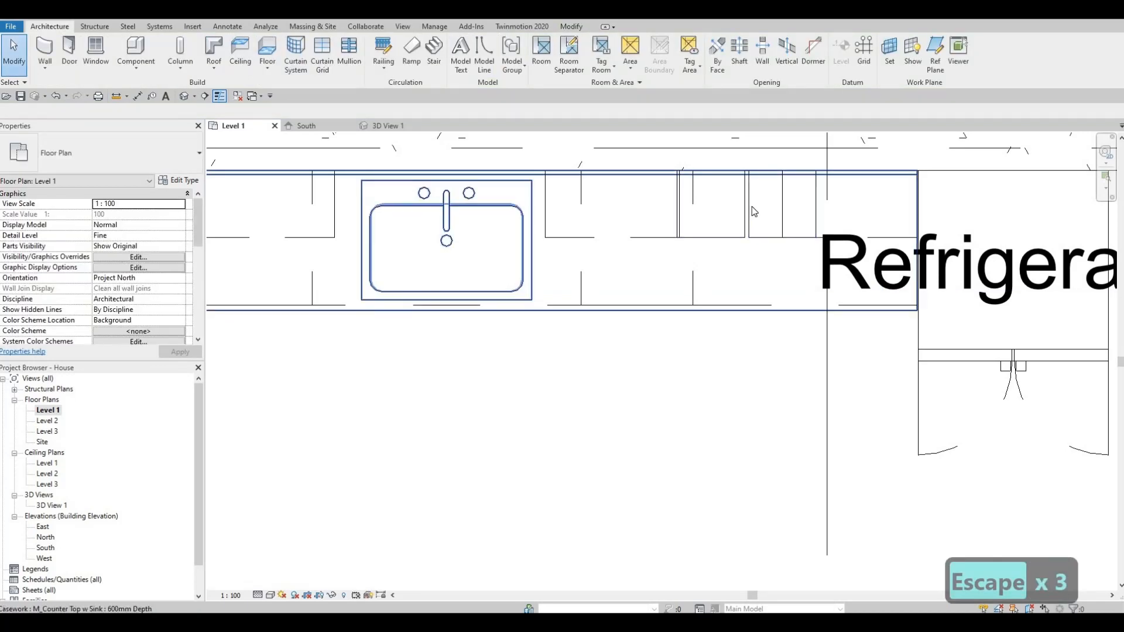
{"action": "left_click", "coordinate": [754, 211]}
{"action": "key", "text": "Delete"}
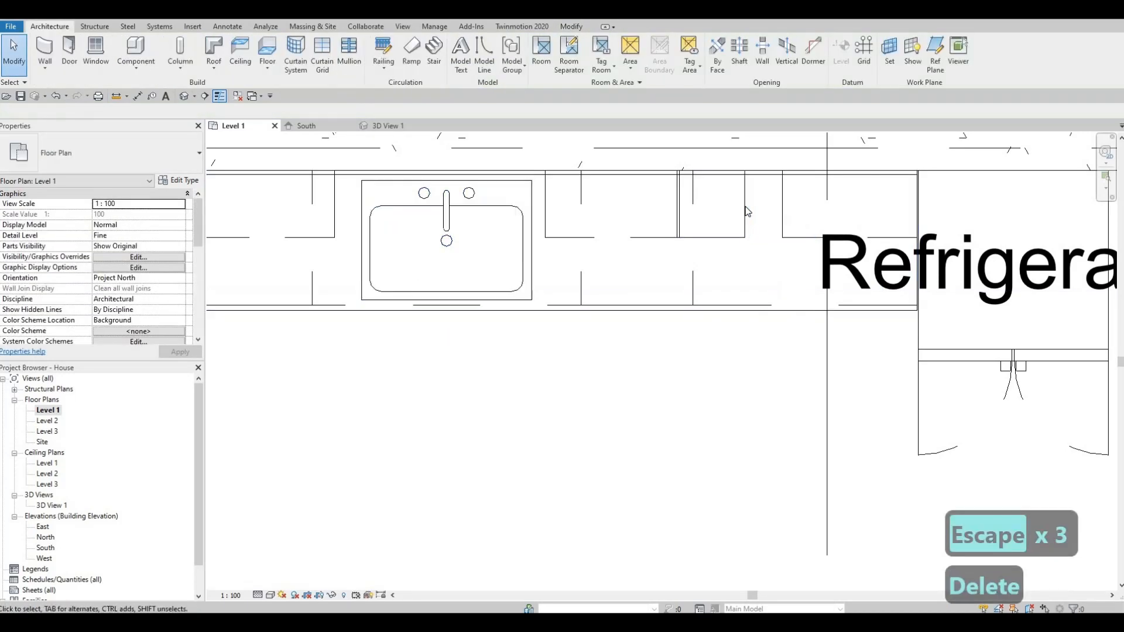
Nudge the remaining 300 mm glass single-door upper cabinet right until it meets the double-door upper cabinet beside the refrigerator.
{"action": "left_click", "coordinate": [748, 211]}
{"action": "key", "text": "Right"}
{"action": "key", "text": "Right"}
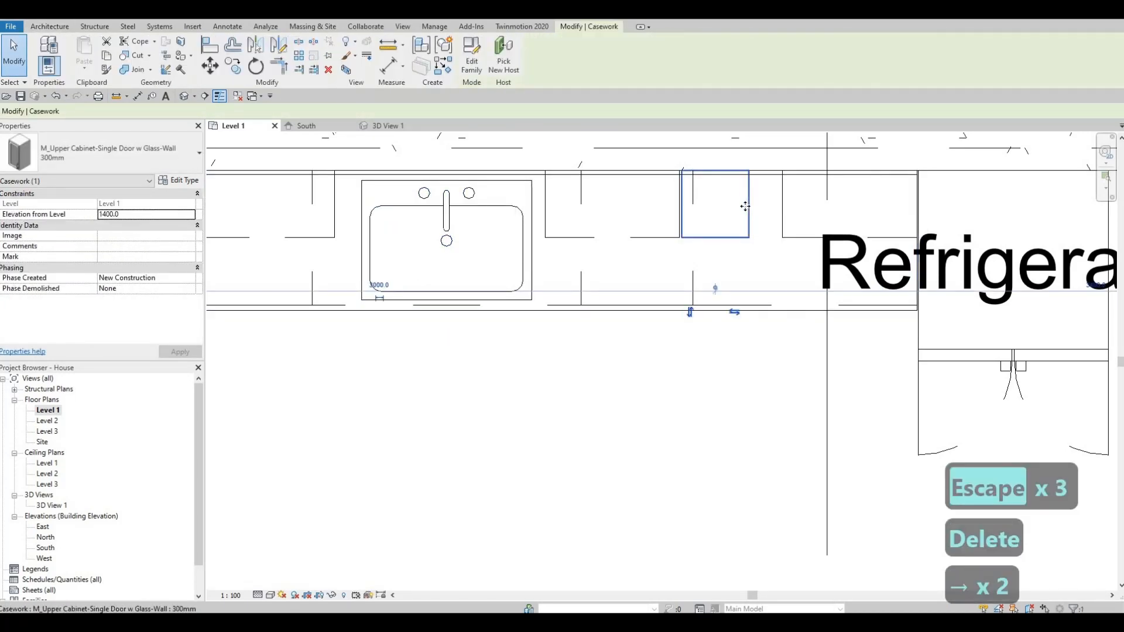
{"action": "key", "text": "Left"}
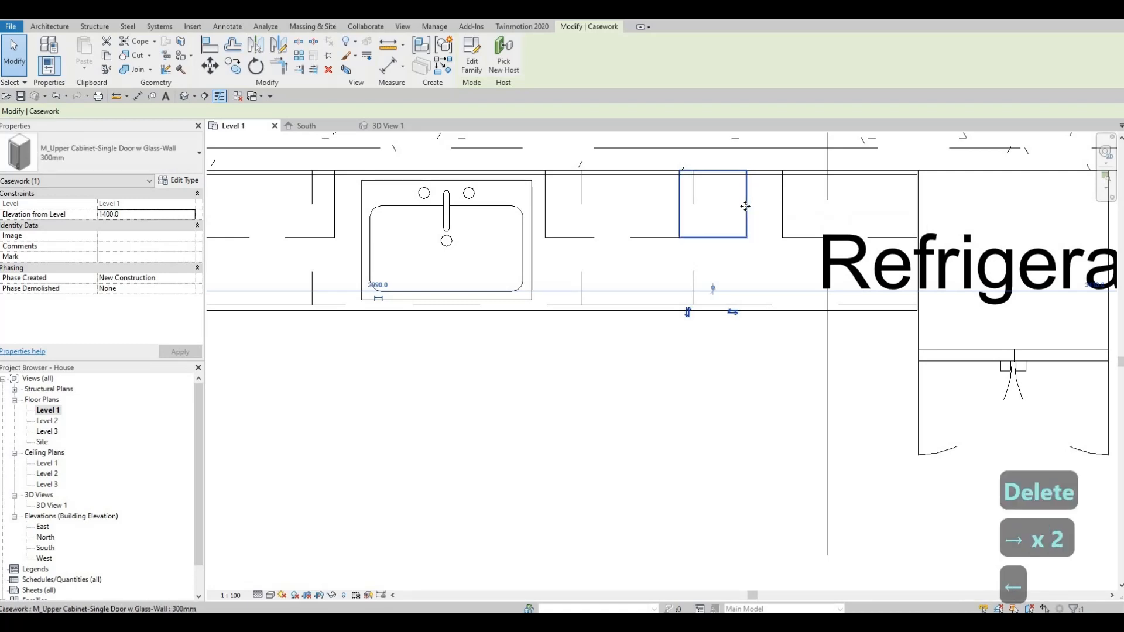
{"action": "key", "text": "Right"}
{"action": "key", "text": "Right"}
{"action": "key", "text": "Right"}
{"action": "key", "text": "Right"}
{"action": "key", "text": "Right"}
{"action": "key", "text": "Right"}
{"action": "key", "text": "Right"}
{"action": "key", "text": "Right"}
{"action": "key", "text": "Right"}
{"action": "key", "text": "Right"}
{"action": "key", "text": "Right"}
{"action": "key", "text": "Right"}
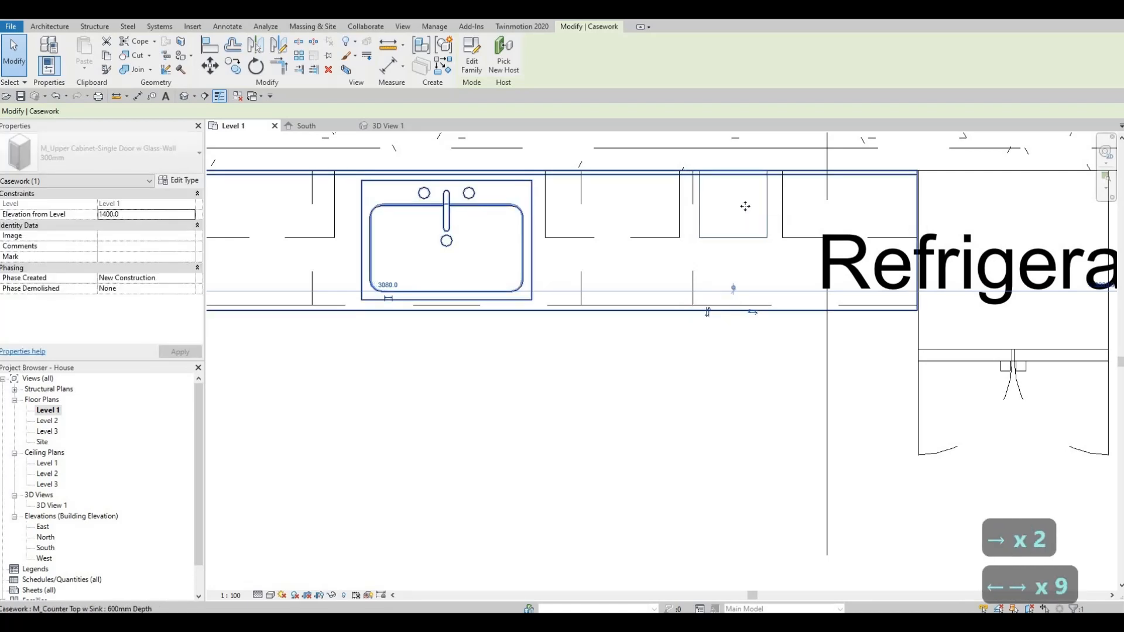
{"action": "key", "text": "Right"}
{"action": "key", "text": "Right"}
{"action": "key", "text": "Right"}
{"action": "key", "text": "Right"}
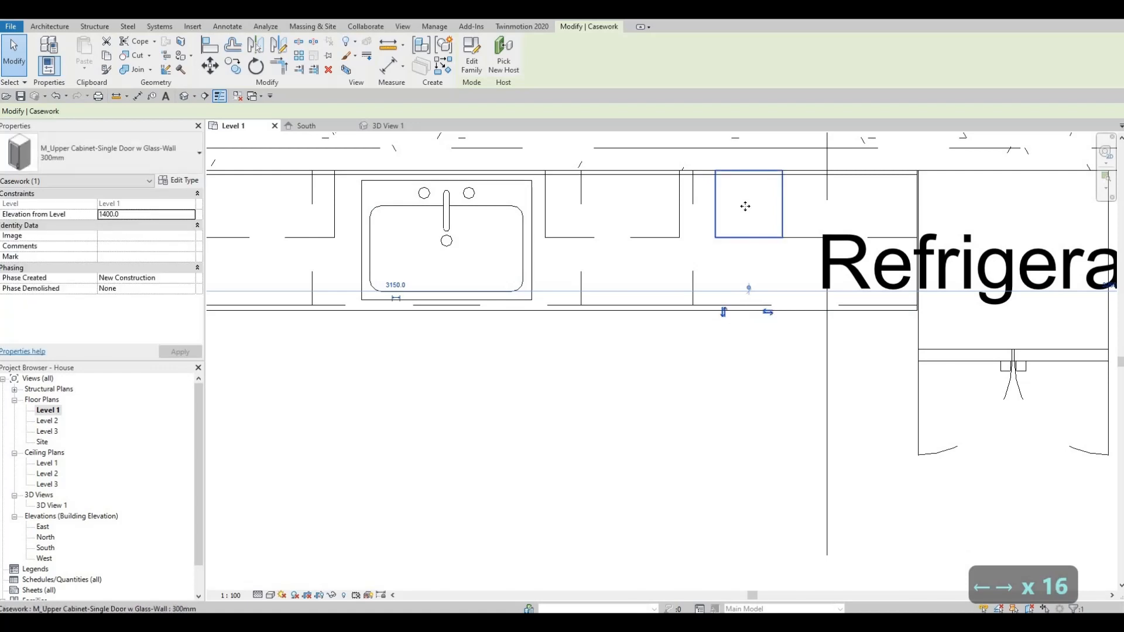
Nudge the 600 mm glass double-door upper cabinet right until it sits against the 300 mm glass single-door cabinet.
{"action": "left_click", "coordinate": [680, 202]}
{"action": "key", "text": "Right"}
{"action": "key", "text": "Right"}
{"action": "key", "text": "Right"}
{"action": "key", "text": "Right"}
{"action": "key", "text": "Right"}
{"action": "key", "text": "Right"}
{"action": "key", "text": "Right"}
{"action": "key", "text": "Right"}
{"action": "key", "text": "Right"}
{"action": "key", "text": "Right"}
{"action": "key", "text": "Right"}
{"action": "key", "text": "Right"}
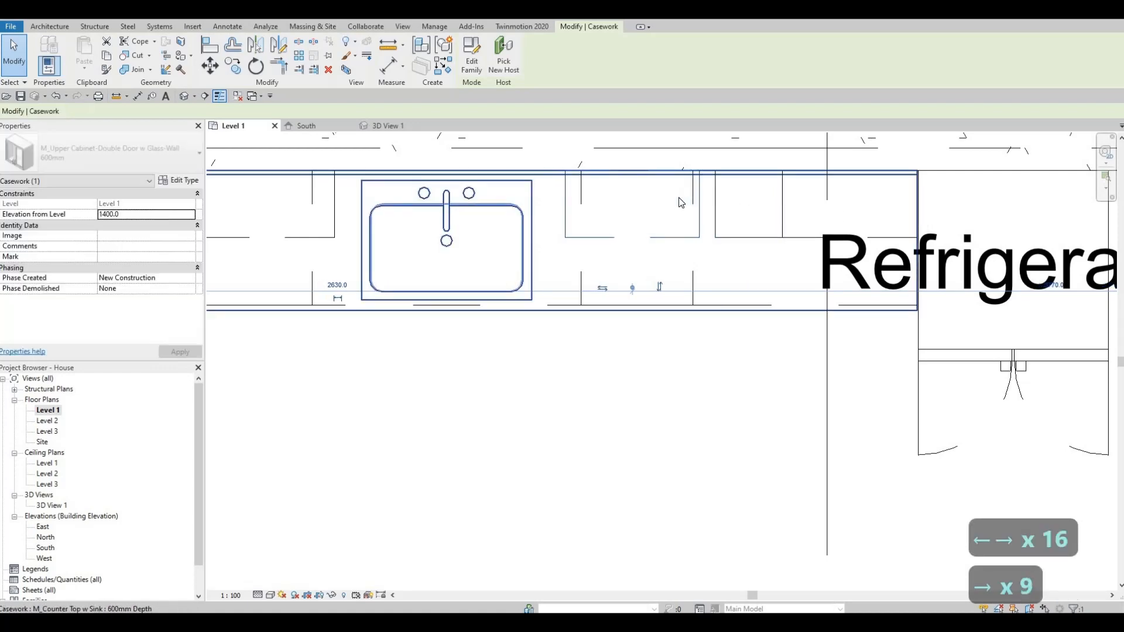
{"action": "key", "text": "Right"}
{"action": "key", "text": "Right"}
{"action": "key", "text": "Right"}
{"action": "key", "text": "Right"}
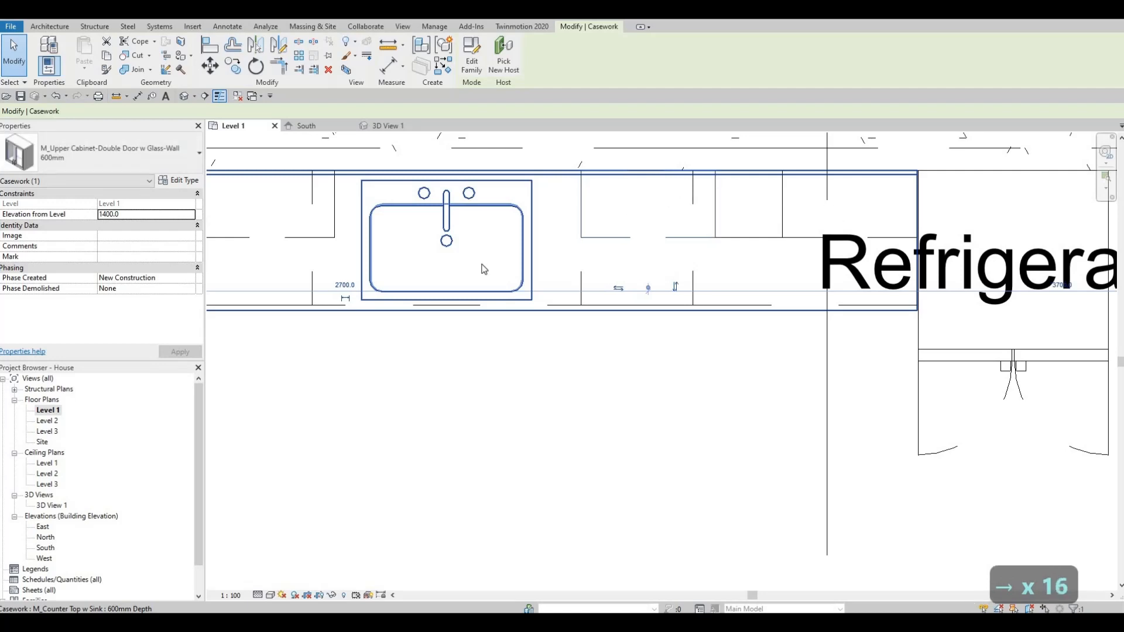
Move the 600 mm solid double-door upper cabinet beside the refrigerator about 1980 mm left, near the upper cabinet left of the sink.
{"action": "middle_click_drag", "start_coordinate": [672, 281], "coordinate": [850, 292]}
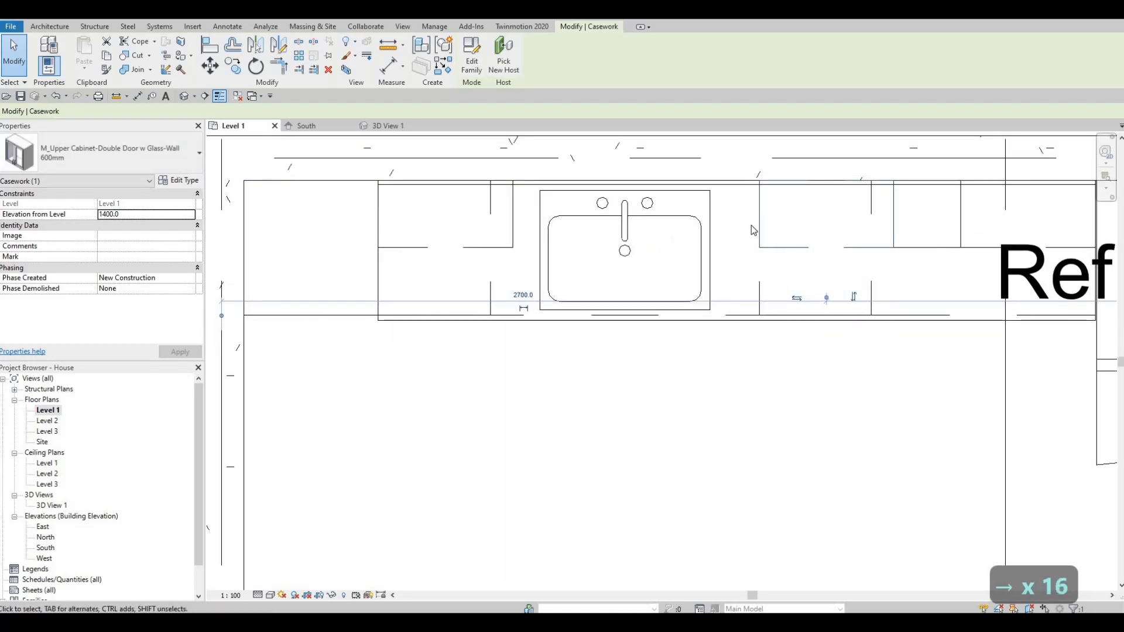
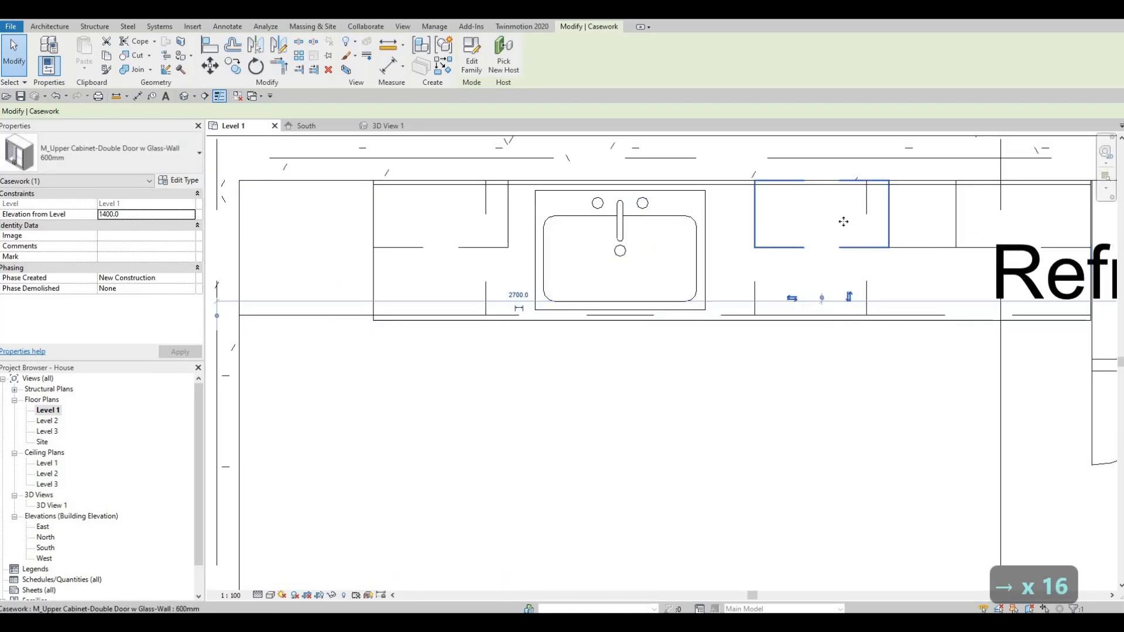
{"action": "left_click", "coordinate": [962, 246]}
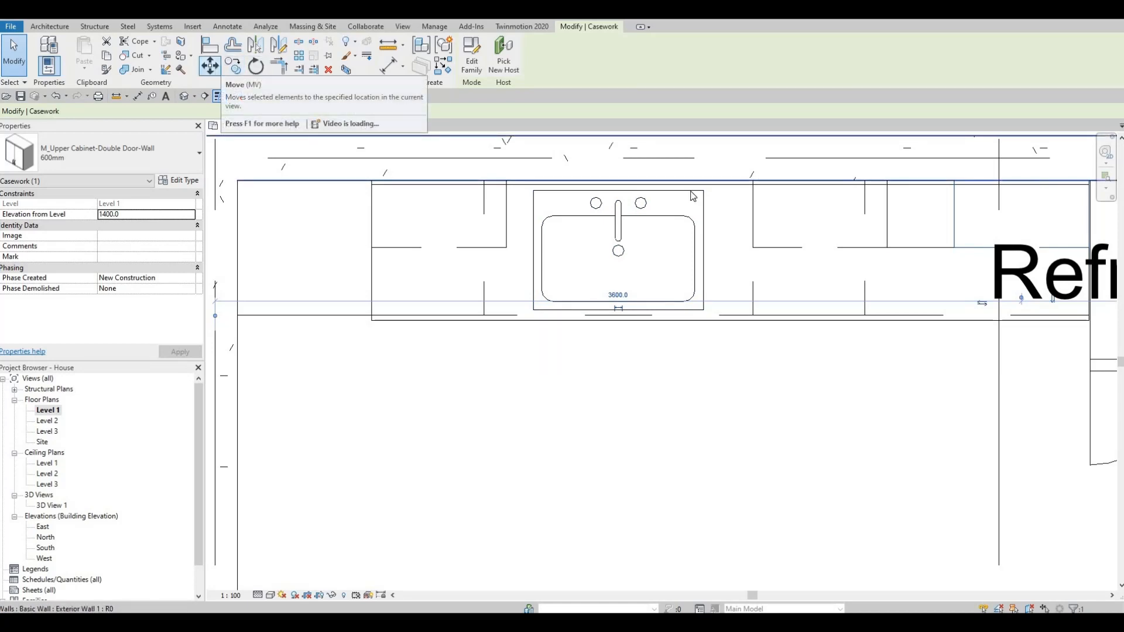
{"action": "left_click", "coordinate": [210, 66]}
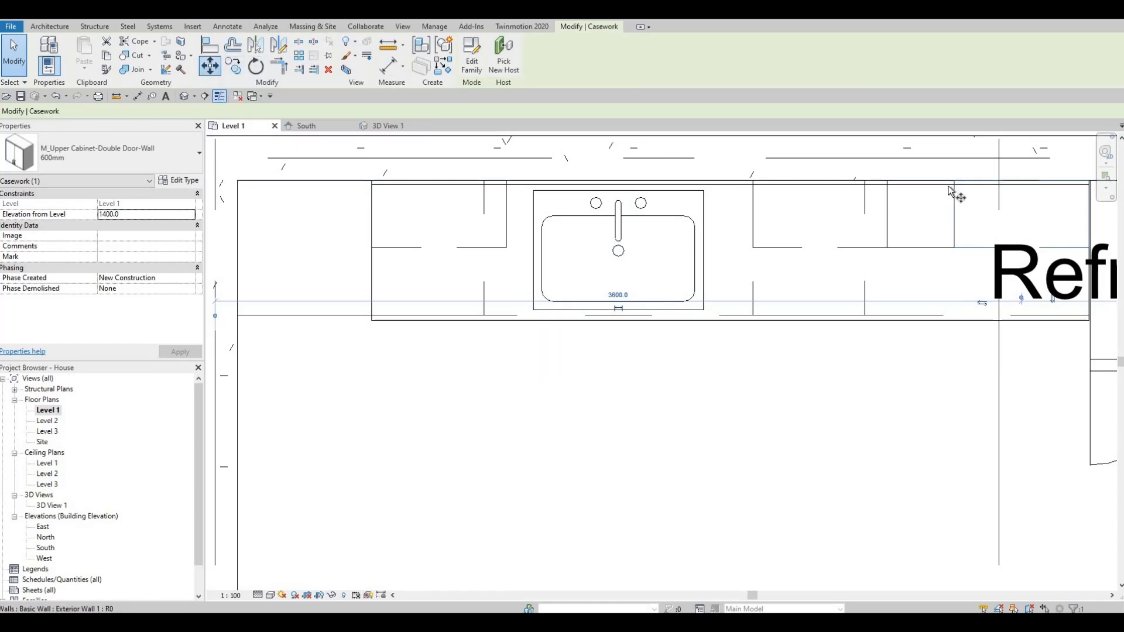
{"action": "left_click", "coordinate": [511, 182]}
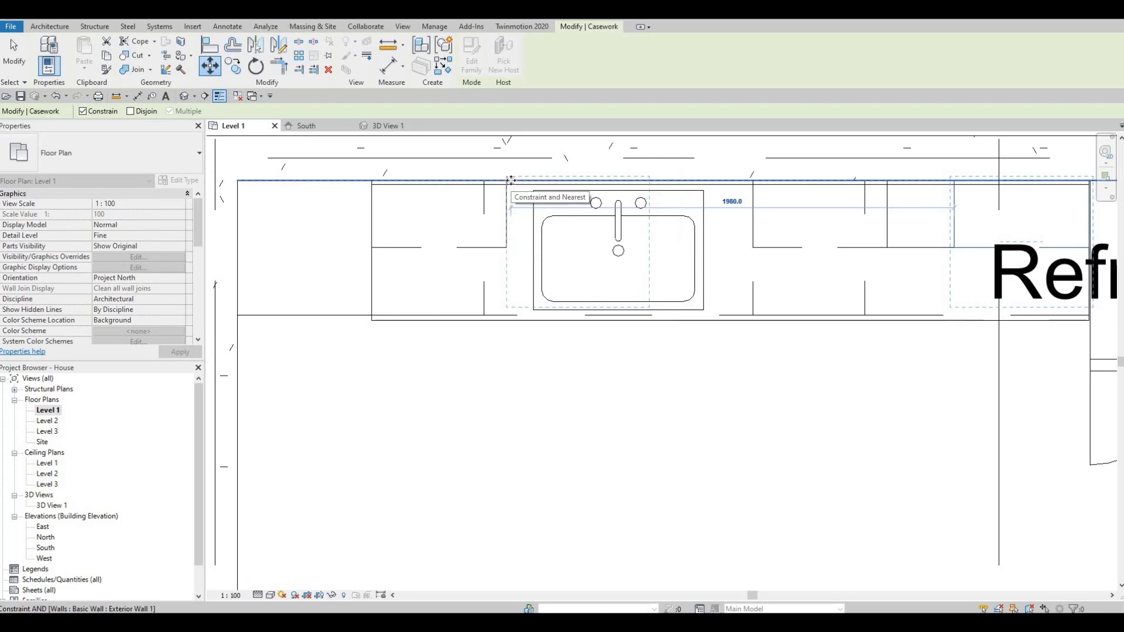
{"action": "key", "text": "Escape"}
{"action": "key", "text": "Escape"}
{"action": "scroll", "coordinate": [512, 276], "scroll_direction": "up", "scroll_amount": 2}
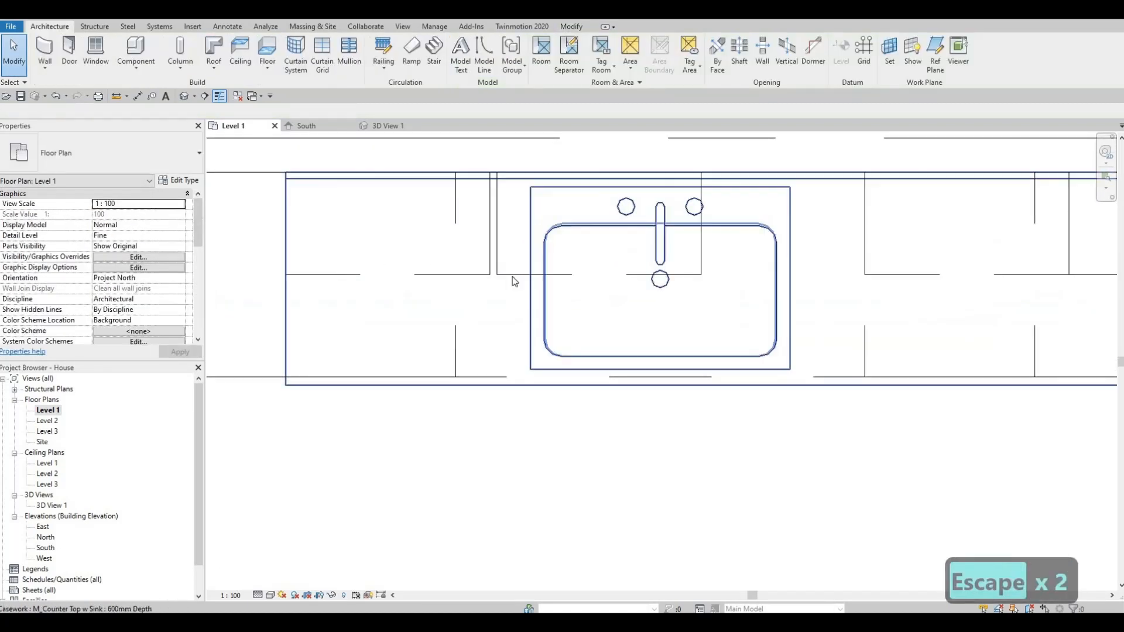
Move the 600 mm double-door upper cabinet at the sink left so its corner meets the end of the neighbouring upper cabinet.
{"action": "middle_click_drag", "start_coordinate": [521, 283], "coordinate": [580, 287]}
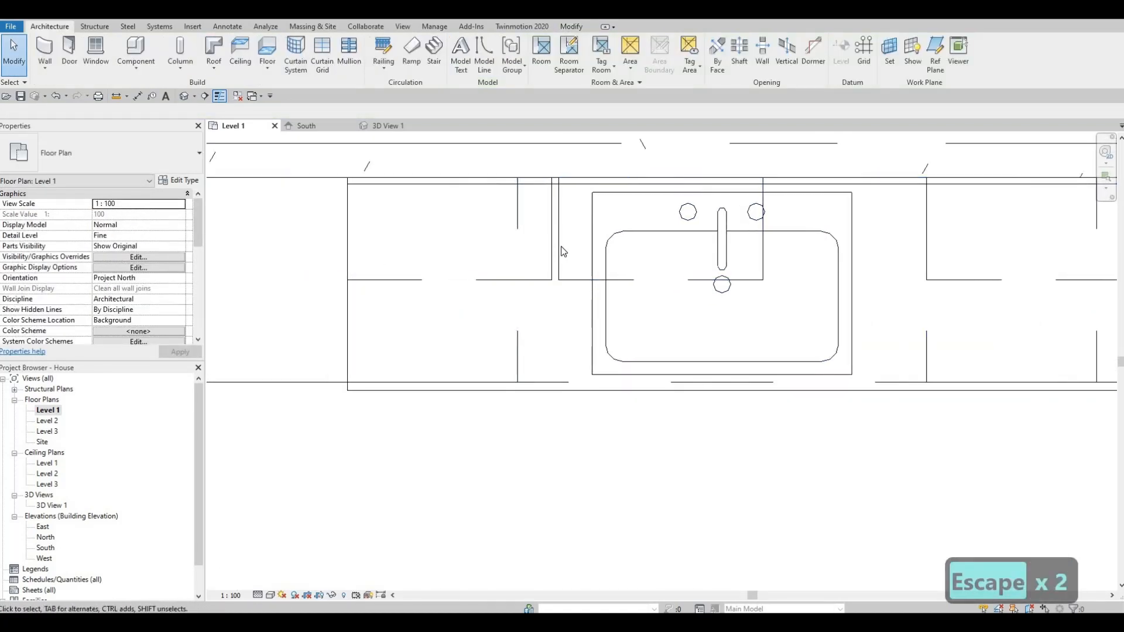
{"action": "left_click", "coordinate": [555, 204]}
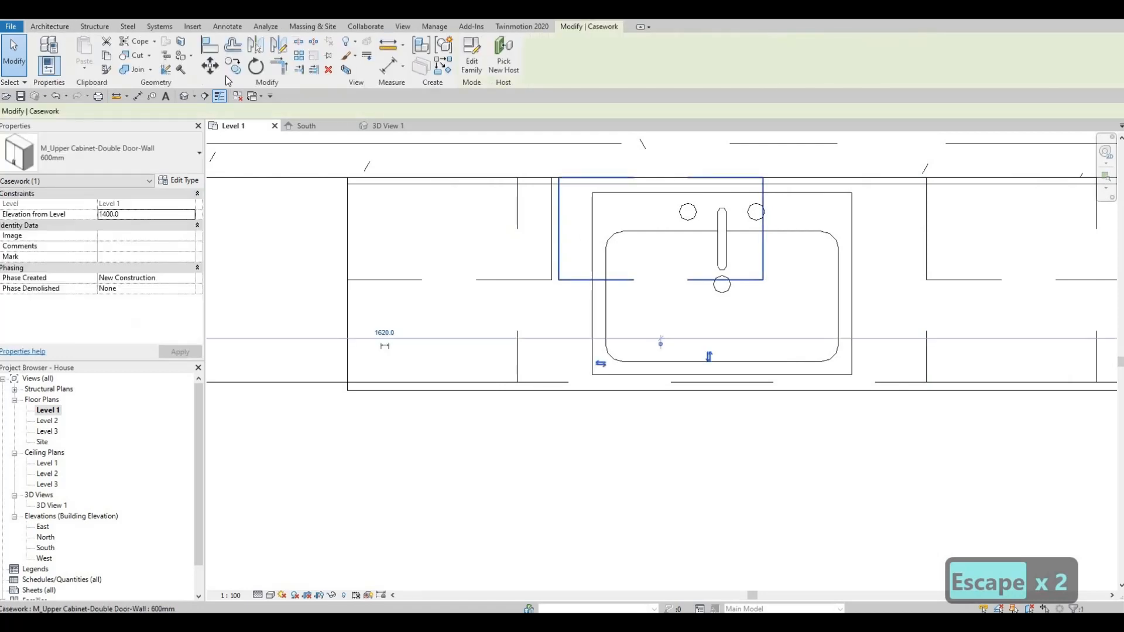
{"action": "left_click", "coordinate": [554, 178]}
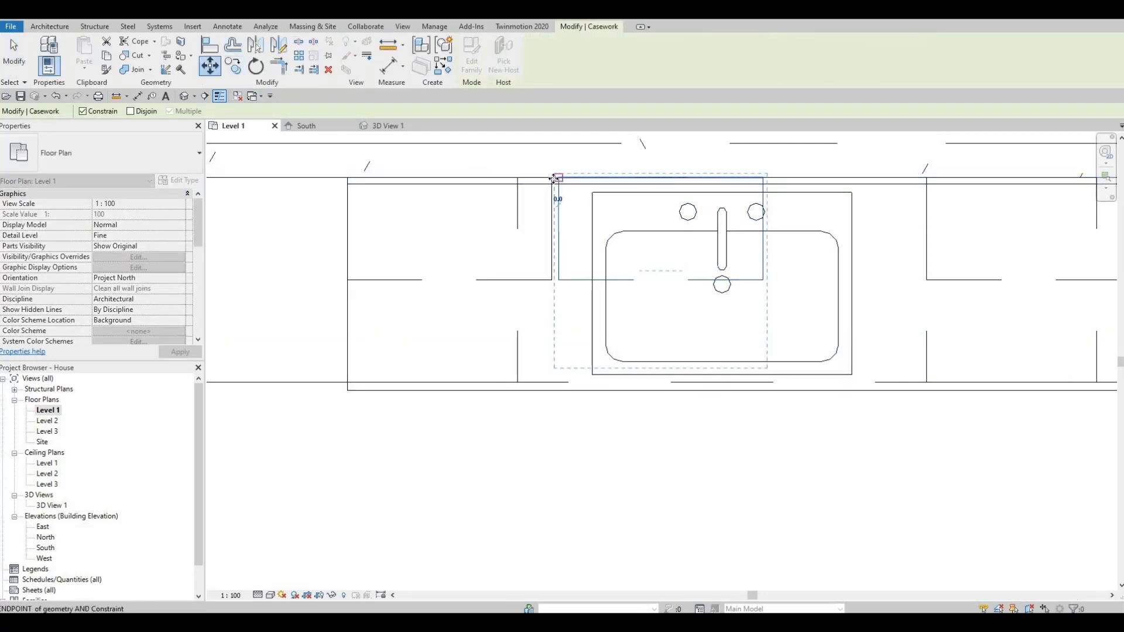
{"action": "left_click", "coordinate": [552, 178]}
{"action": "scroll", "coordinate": [856, 273], "scroll_direction": "down", "scroll_amount": 2}
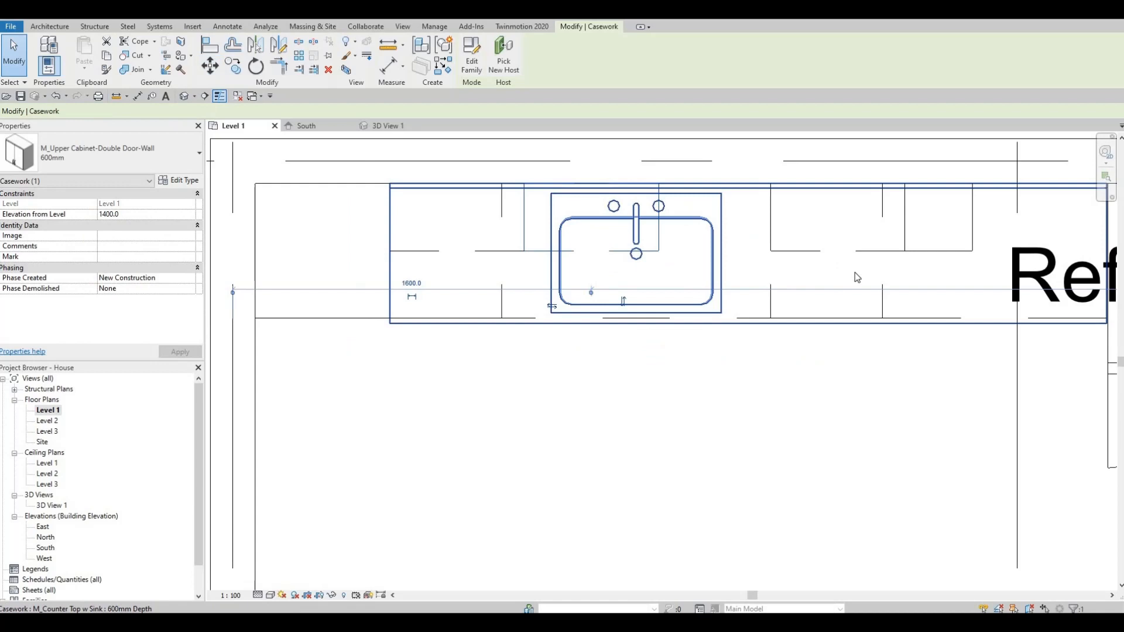
Copy the 600 mm glass double-door upper cabinet to the right end of the solid double-door cabinet above the sink.
{"action": "left_click", "coordinate": [771, 229]}
{"action": "key", "text": "c"}
{"action": "key", "text": "o"}
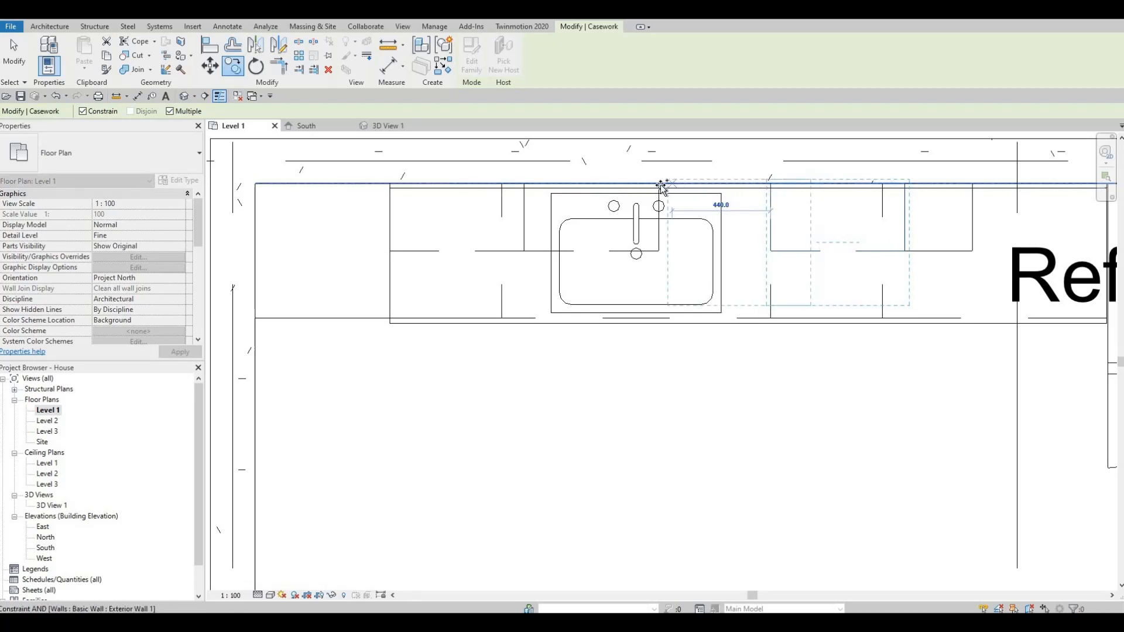
{"action": "key", "text": "Escape"}
{"action": "middle_click_drag", "start_coordinate": [804, 256], "coordinate": [722, 268]}
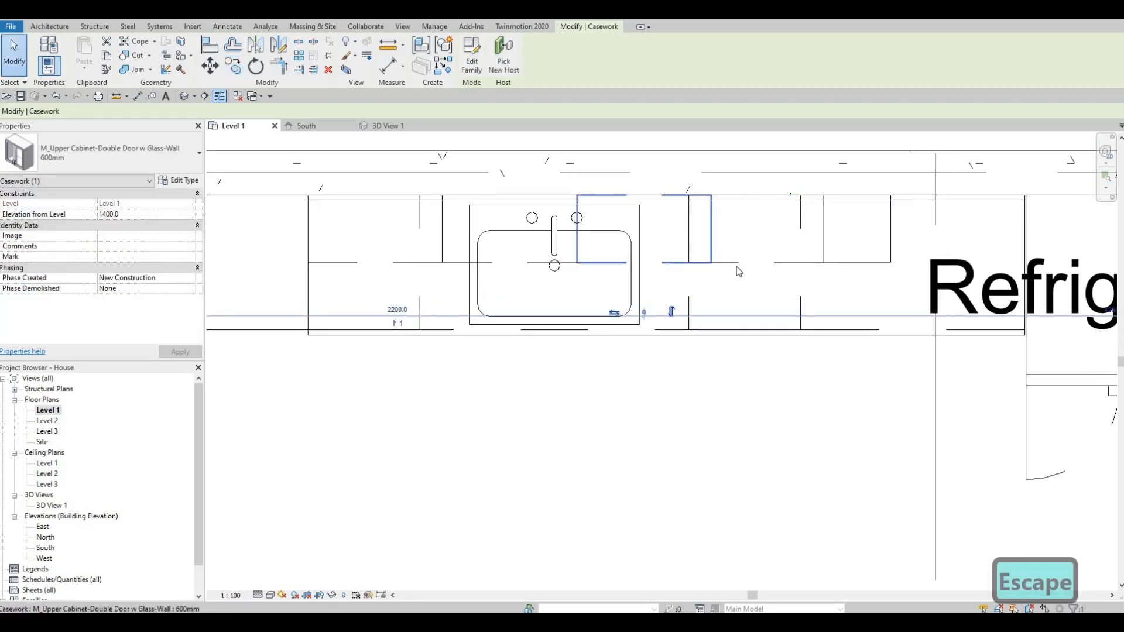
{"action": "key", "text": "Escape"}
Try to shift the original glass double-door and single-door upper cabinets right together, and undo the shift.
{"action": "left_click", "coordinate": [786, 262]}
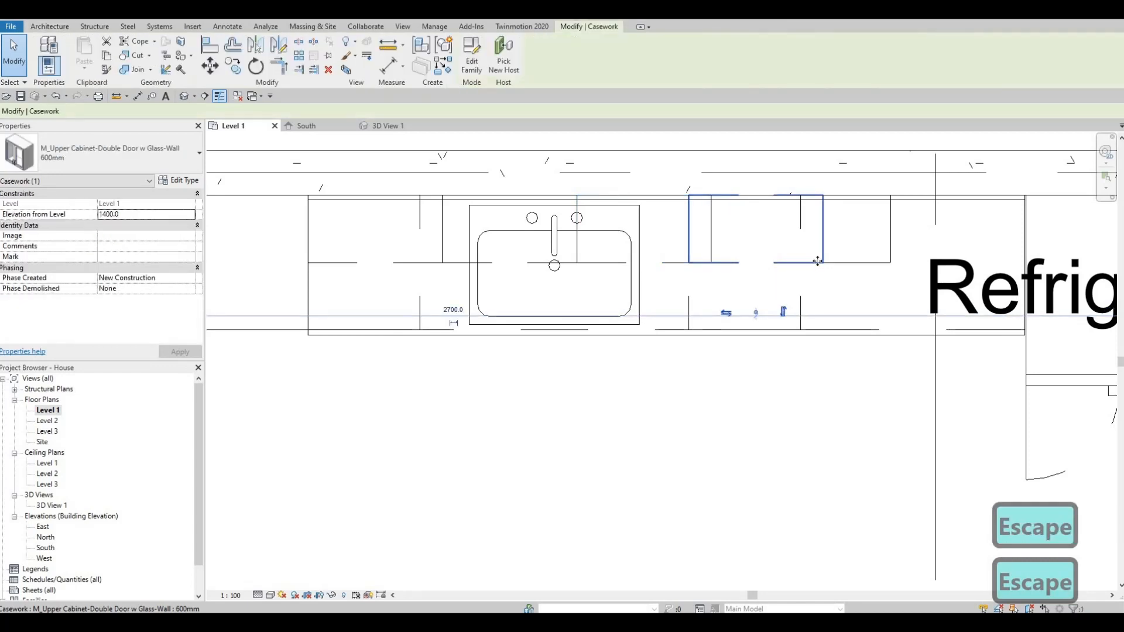
{"action": "left_click_drag", "start_coordinate": [838, 279], "coordinate": [813, 258]}
{"action": "key", "text": "Right"}
{"action": "key", "text": "Right"}
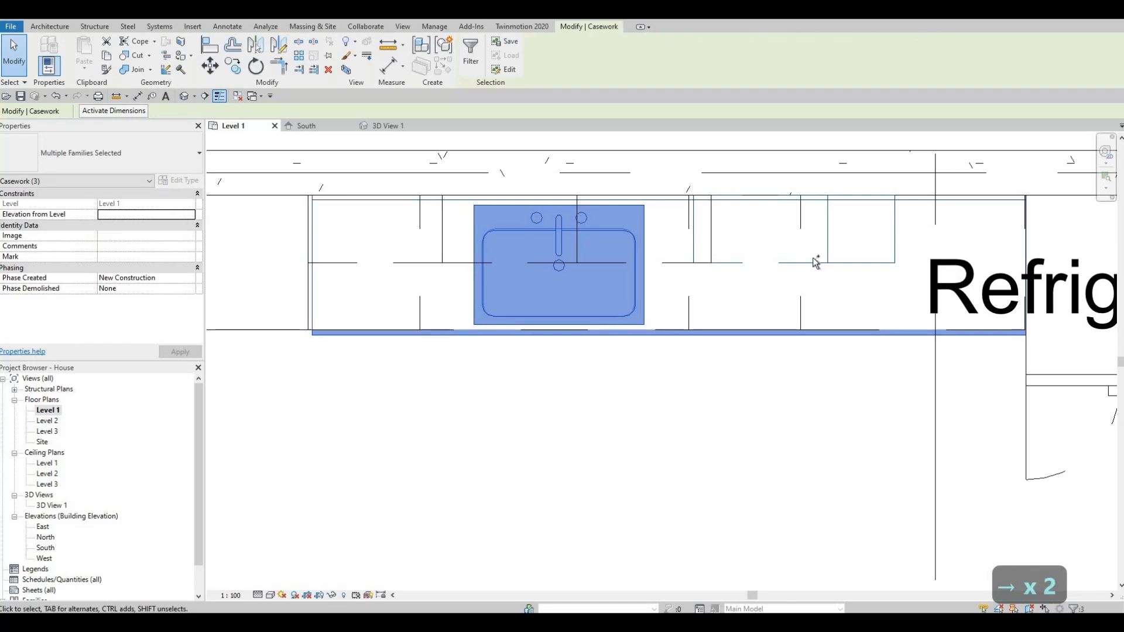
{"action": "key", "text": "ctrl+z"}
{"action": "key", "text": "ctrl+z"}
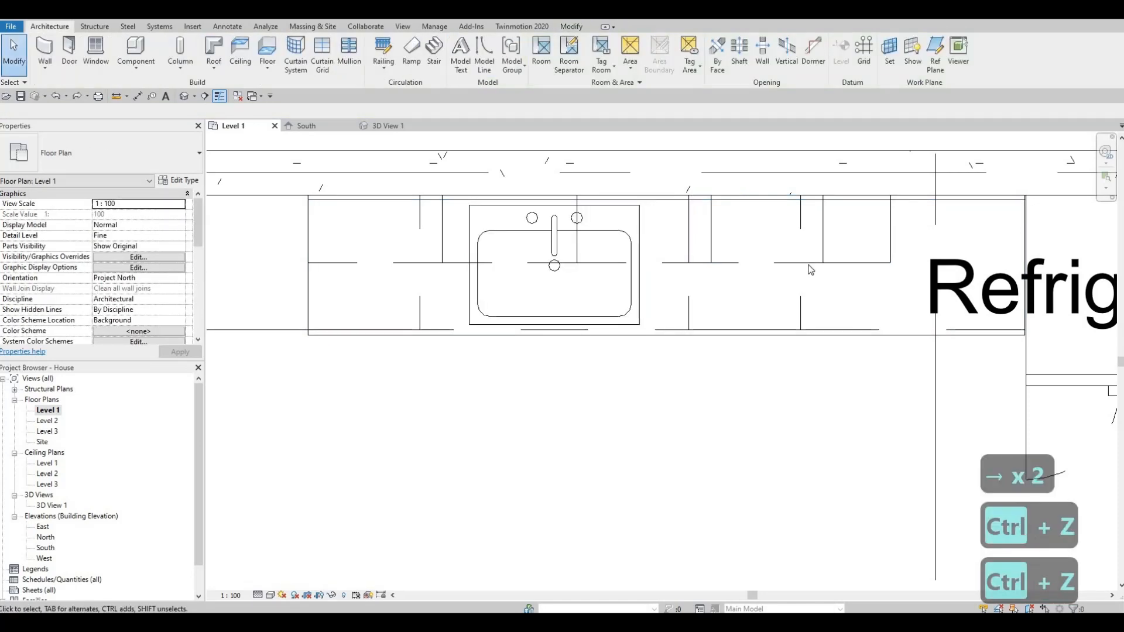
{"action": "key", "text": "Escape"}
{"action": "key", "text": "Escape"}
Move the original 600 mm glass double-door upper cabinet right so it starts at the end of its copy.
{"action": "left_click", "coordinate": [811, 268]}
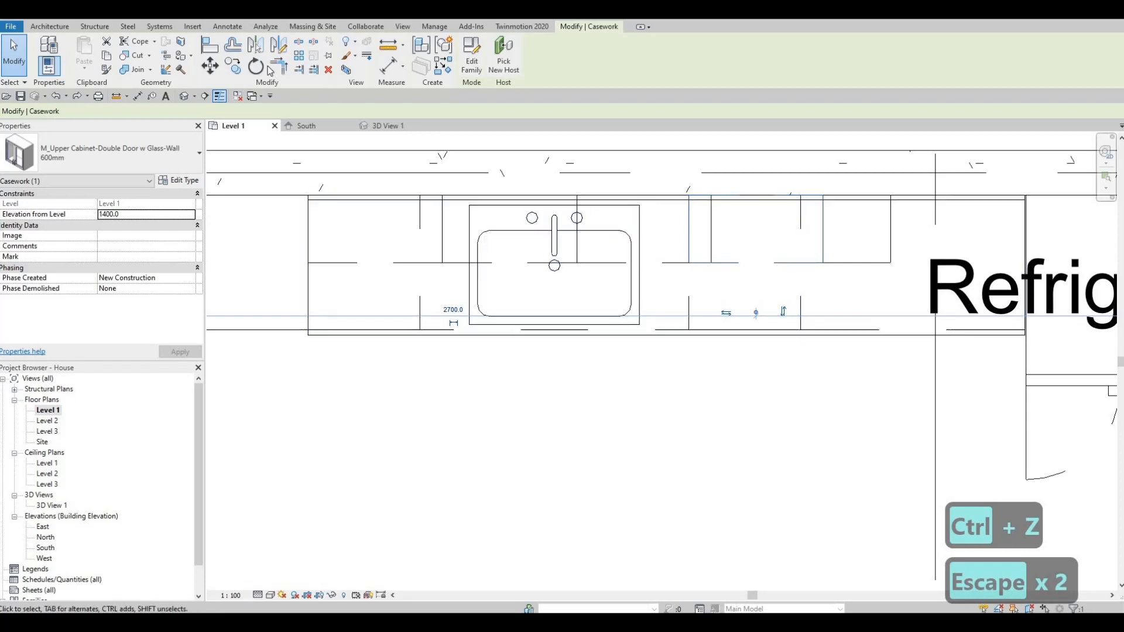
{"action": "left_click", "coordinate": [211, 66]}
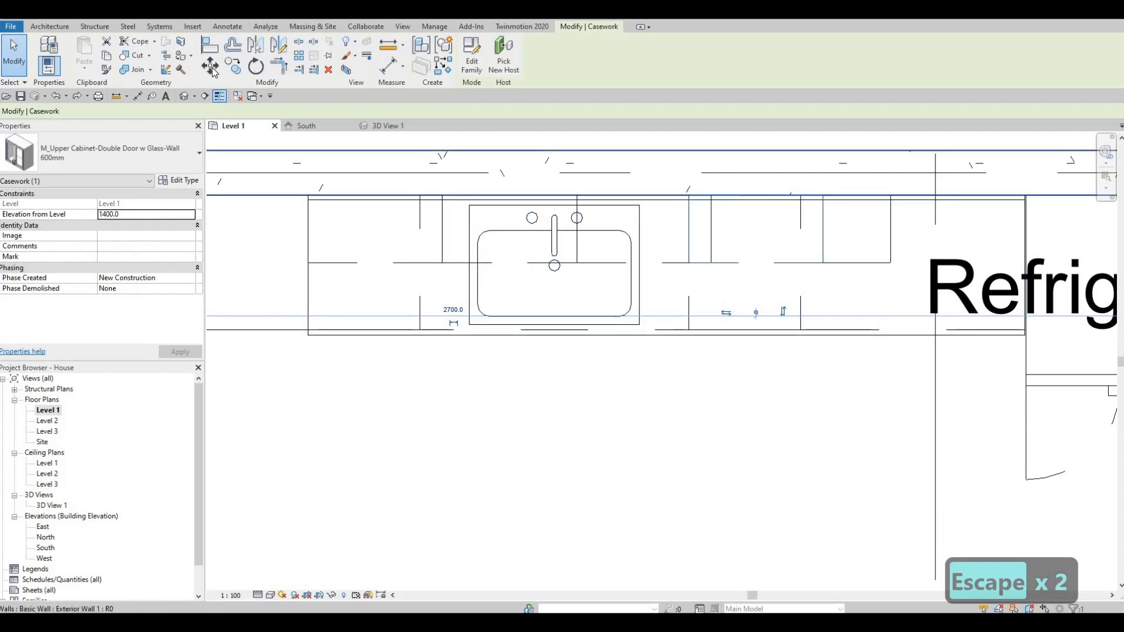
{"action": "left_click", "coordinate": [688, 198]}
{"action": "left_click", "coordinate": [712, 197]}
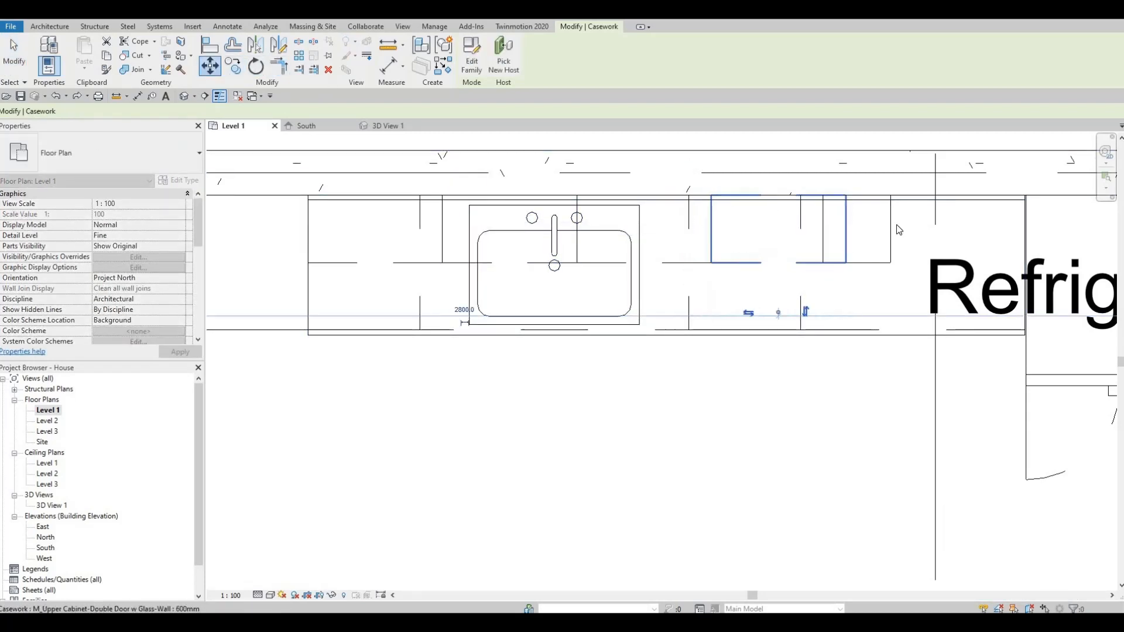
{"action": "key", "text": "Escape"}
Move the 300 mm glass single-door upper cabinet right so it starts at the end of the adjacent glass double-door cabinet.
{"action": "left_click", "coordinate": [860, 234]}
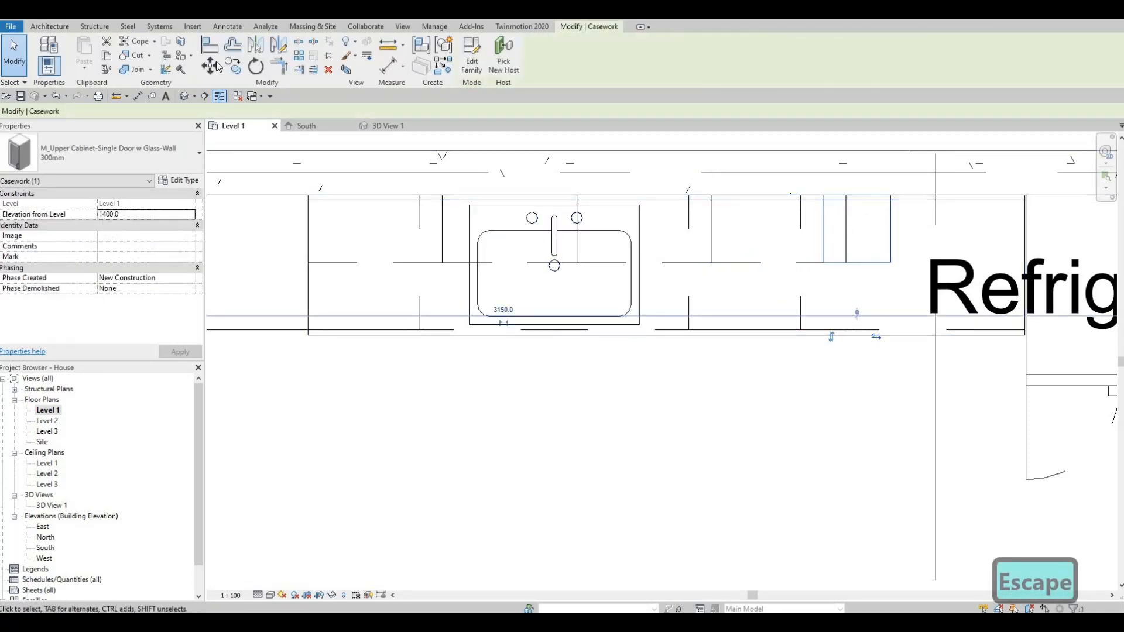
{"action": "key", "text": "m"}
{"action": "key", "text": "v"}
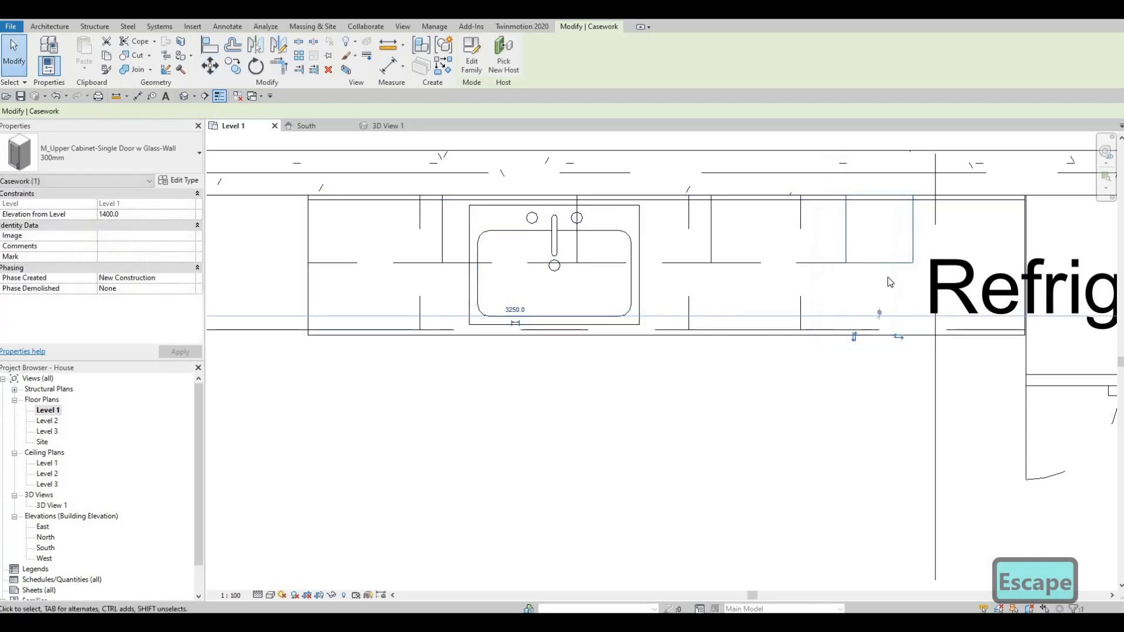
{"action": "key", "text": "Escape"}
Copy the 300 mm glass single-door upper cabinet 300 mm to the right, and delete that copy.
{"action": "scroll", "coordinate": [914, 258], "scroll_direction": "down", "scroll_amount": 1}
{"action": "middle_click_drag", "start_coordinate": [917, 257], "coordinate": [834, 265]}
{"action": "scroll", "coordinate": [834, 266], "scroll_direction": "down", "scroll_amount": 1}
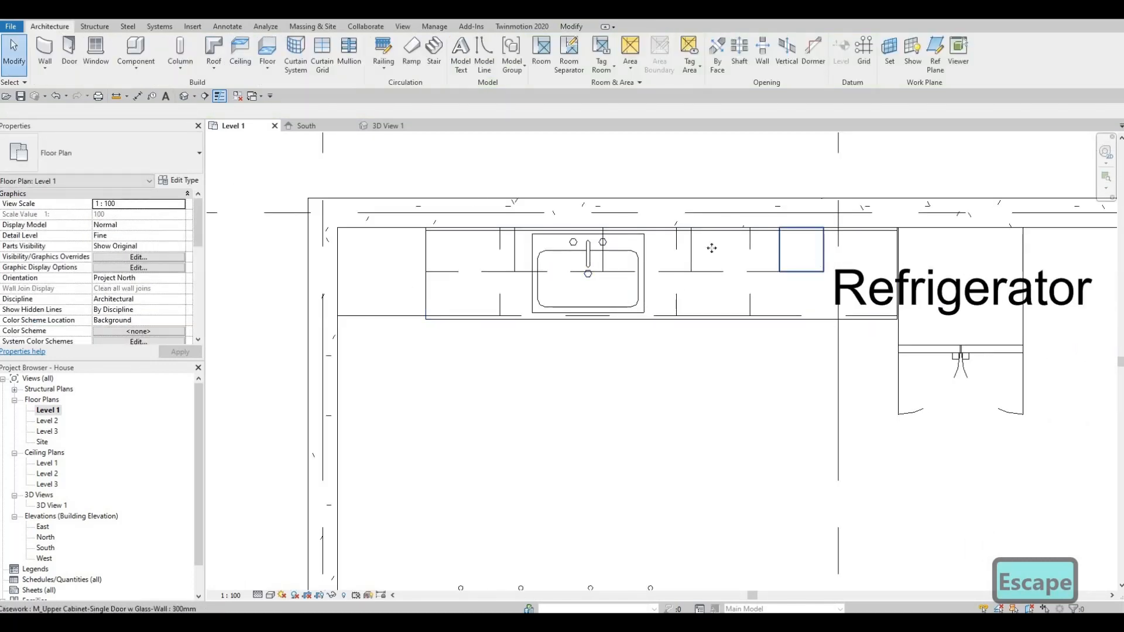
{"action": "left_click", "coordinate": [808, 257]}
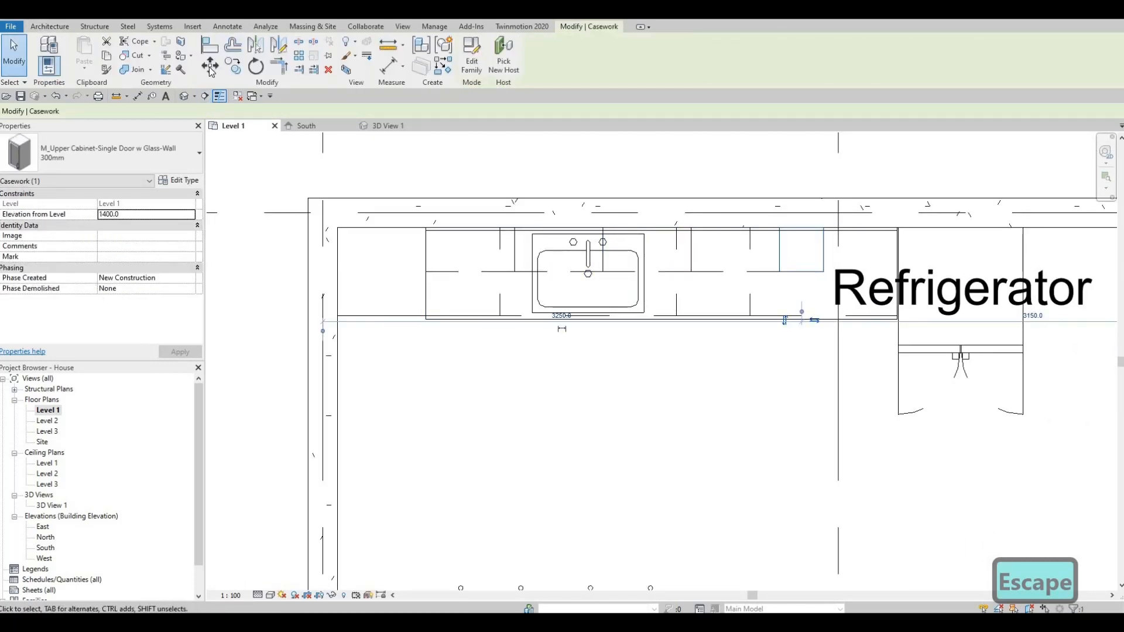
{"action": "left_click", "coordinate": [233, 66]}
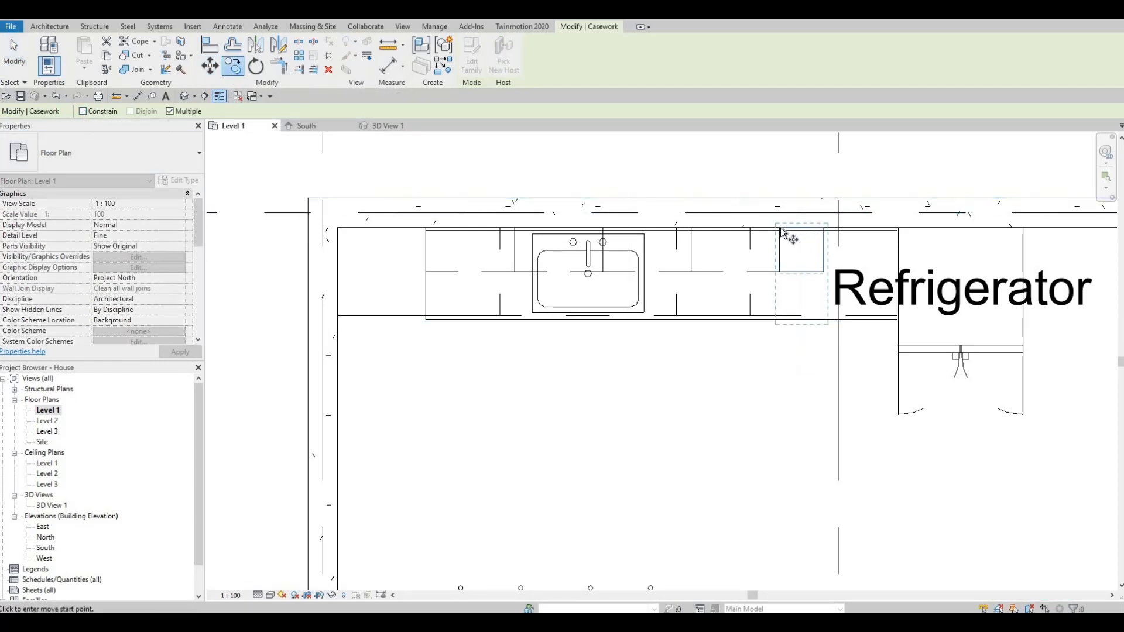
{"action": "left_click", "coordinate": [822, 227]}
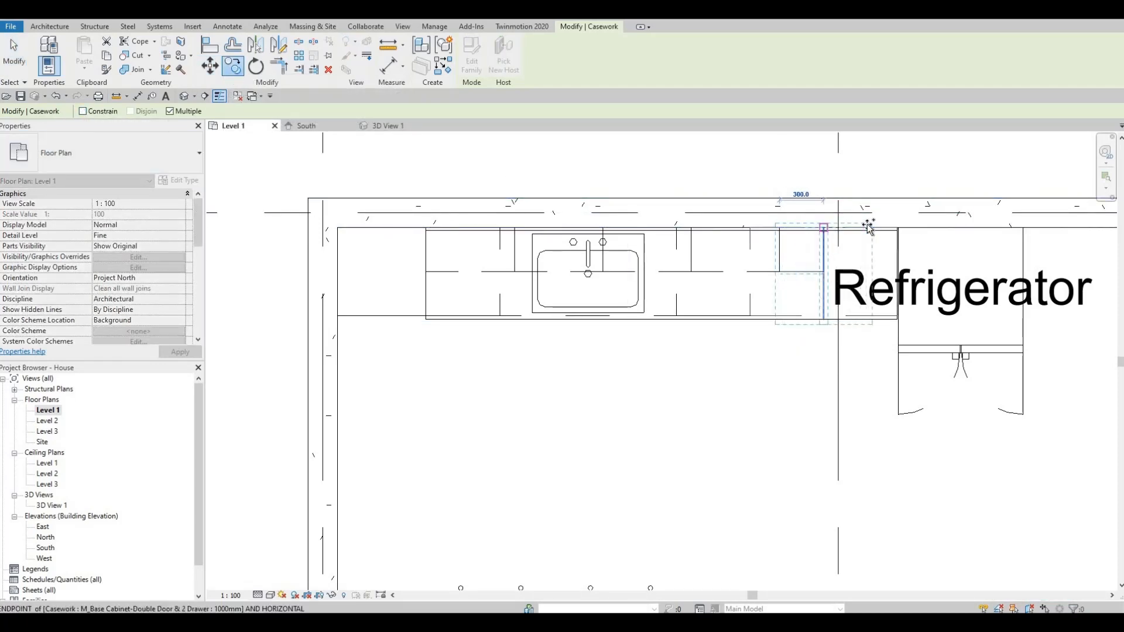
{"action": "left_click", "coordinate": [886, 264]}
{"action": "key", "text": "Escape"}
{"action": "scroll", "coordinate": [887, 262], "scroll_direction": "up", "scroll_amount": 1}
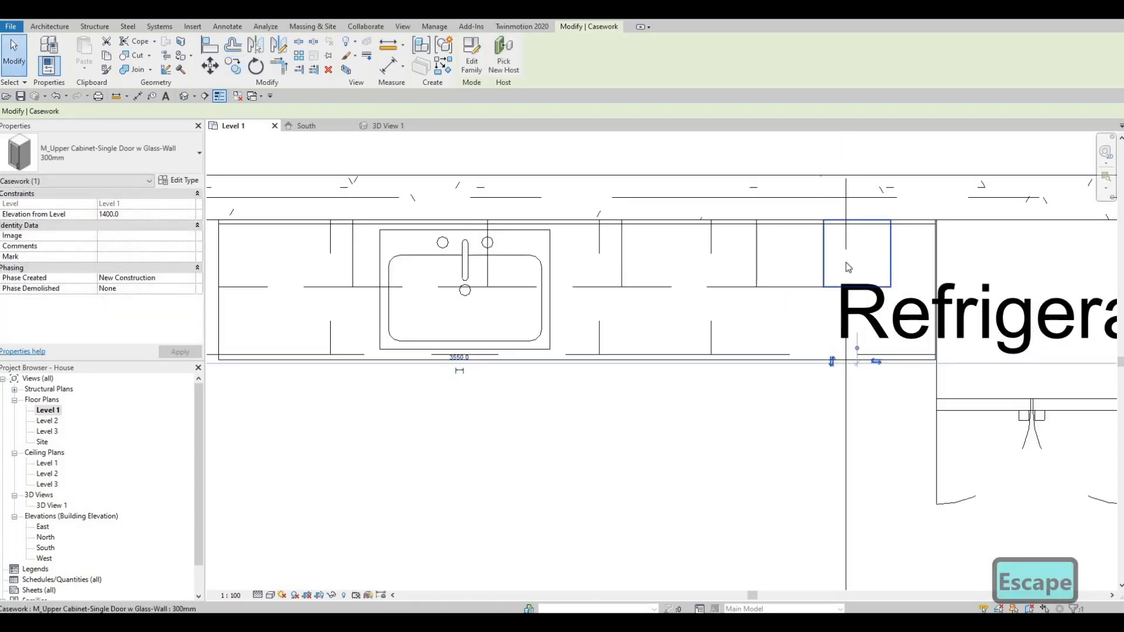
{"action": "key", "text": "Delete"}
Copy the 600 mm glass double-door upper cabinet so the copy starts at the end of the 300 mm single-door cabinet.
{"action": "left_click", "coordinate": [721, 286]}
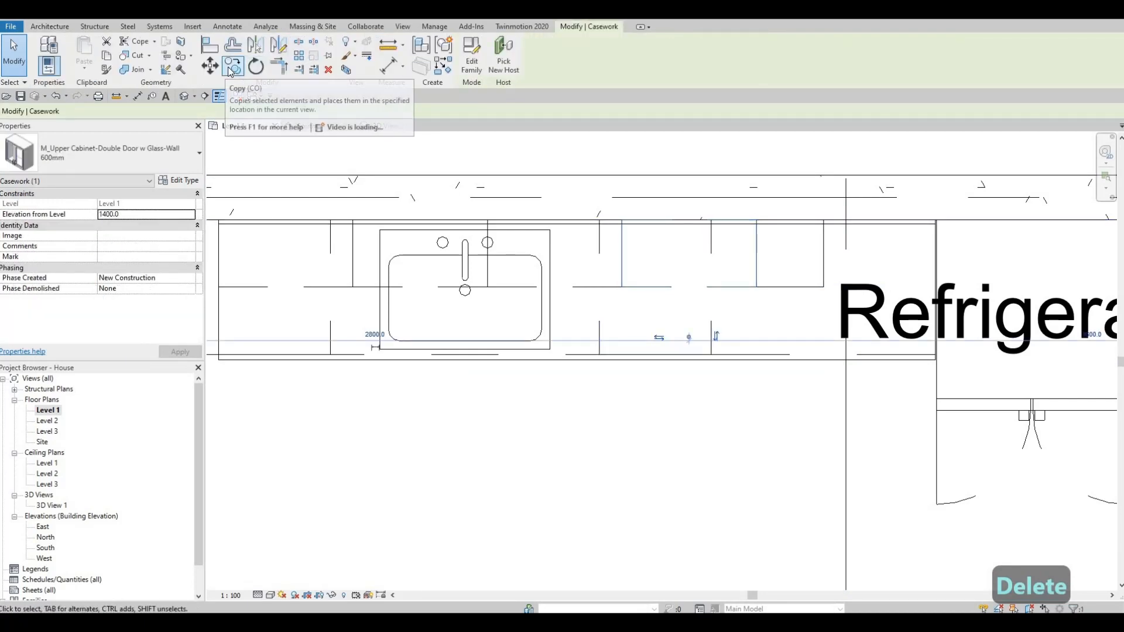
{"action": "left_click", "coordinate": [622, 220]}
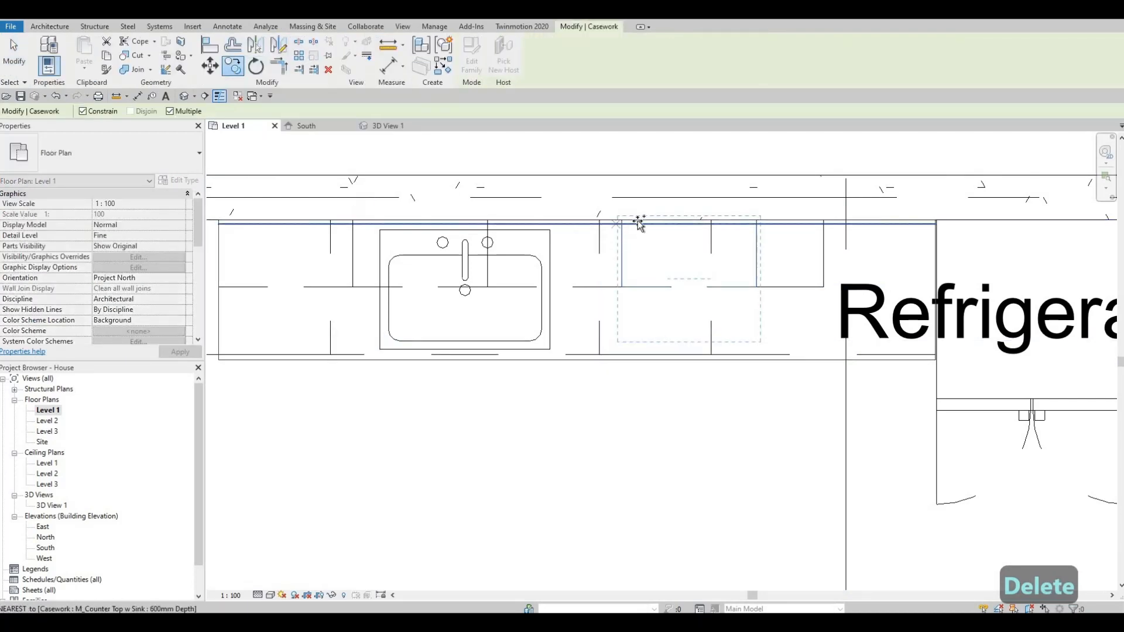
{"action": "left_click", "coordinate": [823, 221]}
{"action": "scroll", "coordinate": [947, 221], "scroll_direction": "down", "scroll_amount": 1}
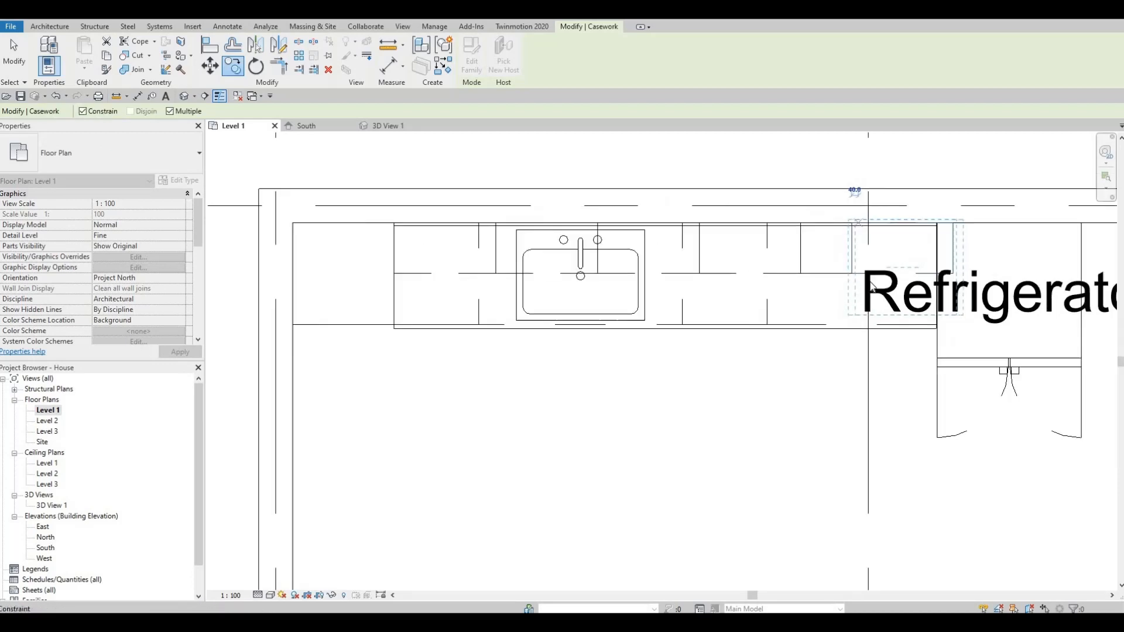
{"action": "key", "text": "Escape"}
{"action": "scroll", "coordinate": [515, 359], "scroll_direction": "down", "scroll_amount": 1}
{"action": "middle_click_drag", "start_coordinate": [515, 359], "coordinate": [700, 263]}
{"action": "key", "text": "Escape"}
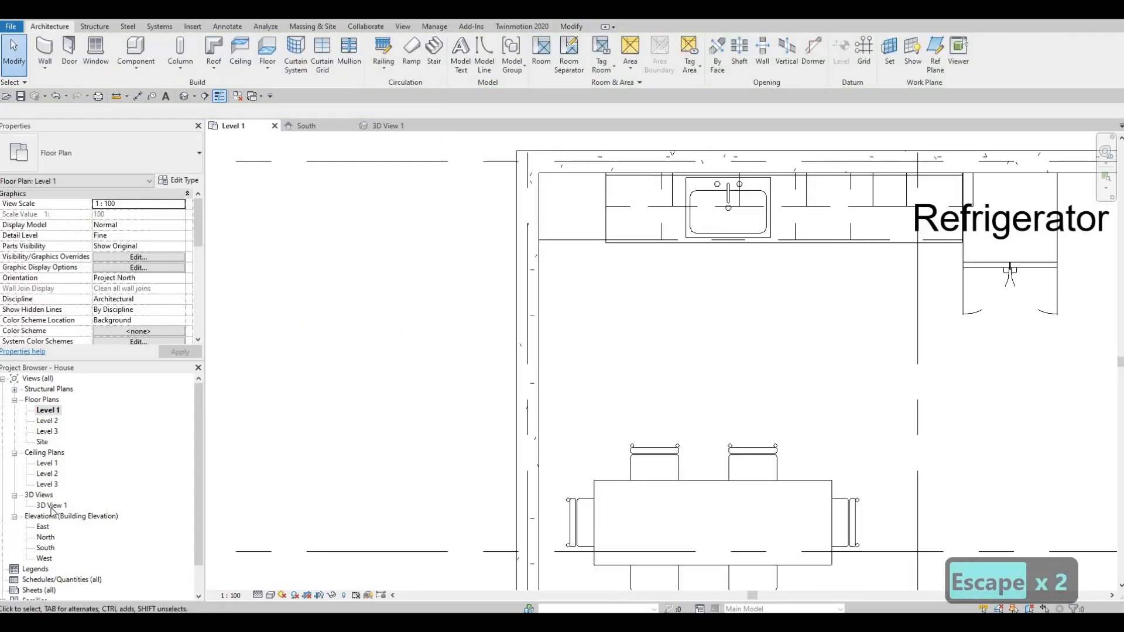
Inspect the upper cabinet row next to the refrigerator in 3D View 1.
{"action": "double_click", "coordinate": [52, 505]}
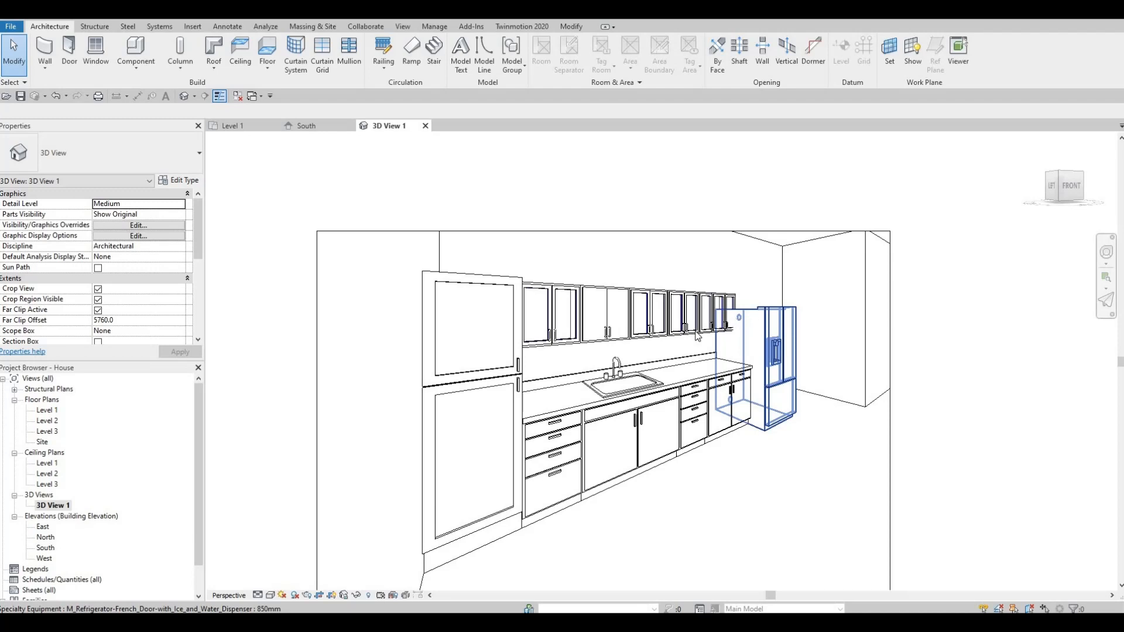
{"action": "scroll", "coordinate": [673, 325], "scroll_direction": "up", "scroll_amount": 2}
{"action": "scroll", "coordinate": [682, 321], "scroll_direction": "up", "scroll_amount": 1}
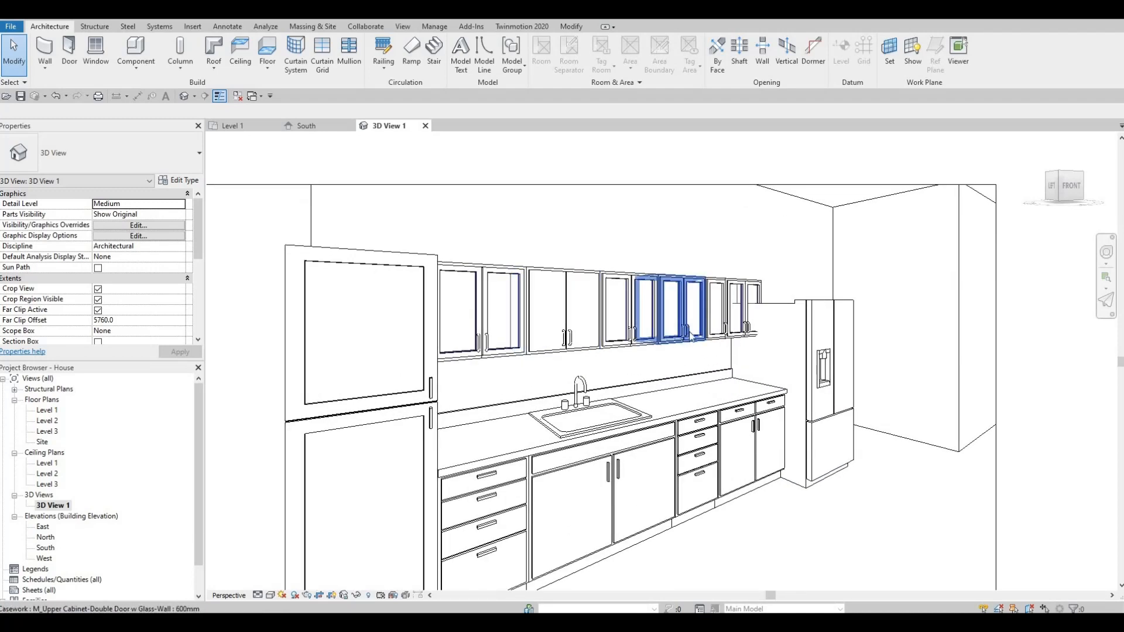
{"action": "scroll", "coordinate": [650, 346], "scroll_direction": "up", "scroll_amount": 2}
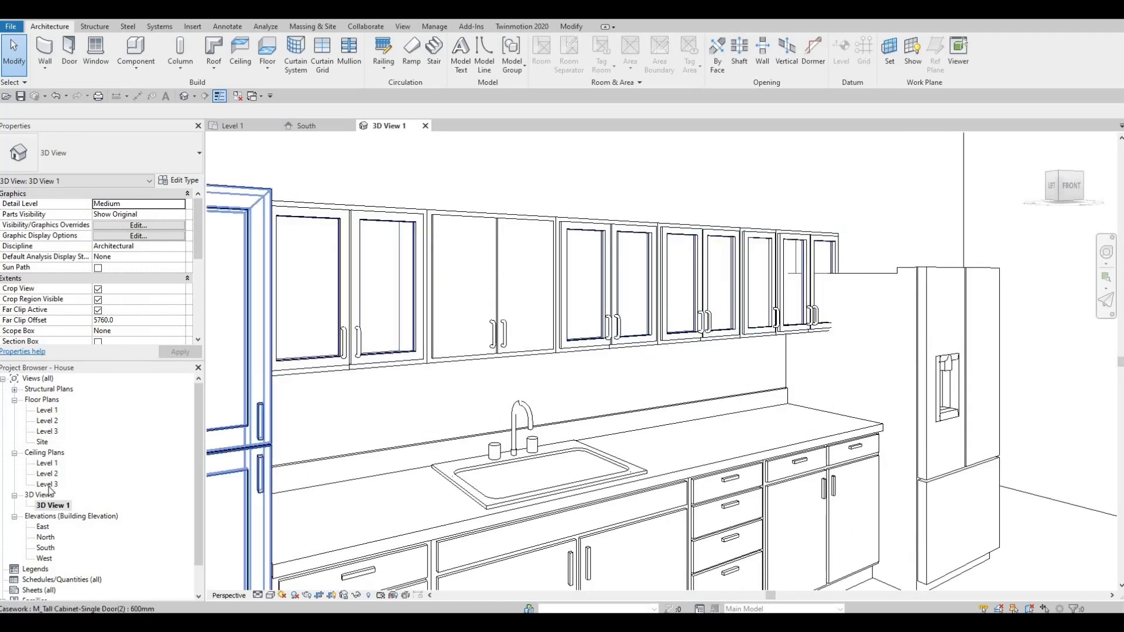
Delete the 600 mm glass double-door upper cabinet copy that overlaps the refrigerator in the Level 1 floor plan.
{"action": "double_click", "coordinate": [43, 413]}
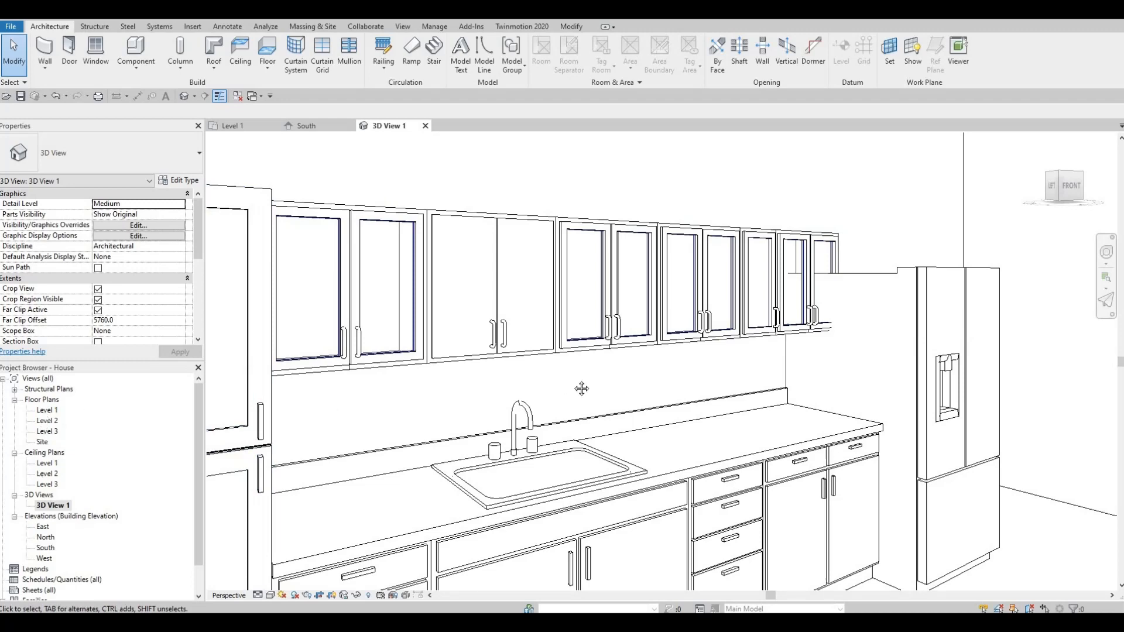
{"action": "scroll", "coordinate": [582, 389], "scroll_direction": "down", "scroll_amount": 2}
{"action": "middle_click_drag", "start_coordinate": [990, 410], "coordinate": [618, 404]}
{"action": "scroll", "coordinate": [538, 299], "scroll_direction": "up", "scroll_amount": 3}
{"action": "key", "text": "Escape"}
{"action": "middle_click_drag", "start_coordinate": [543, 308], "coordinate": [647, 384]}
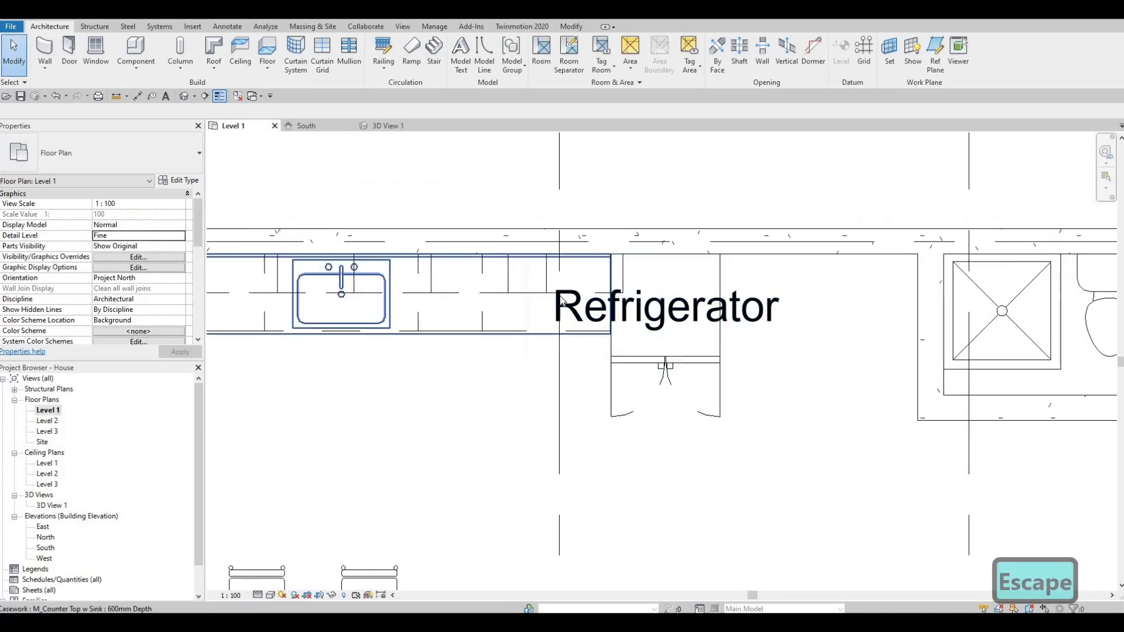
{"action": "left_click", "coordinate": [555, 295]}
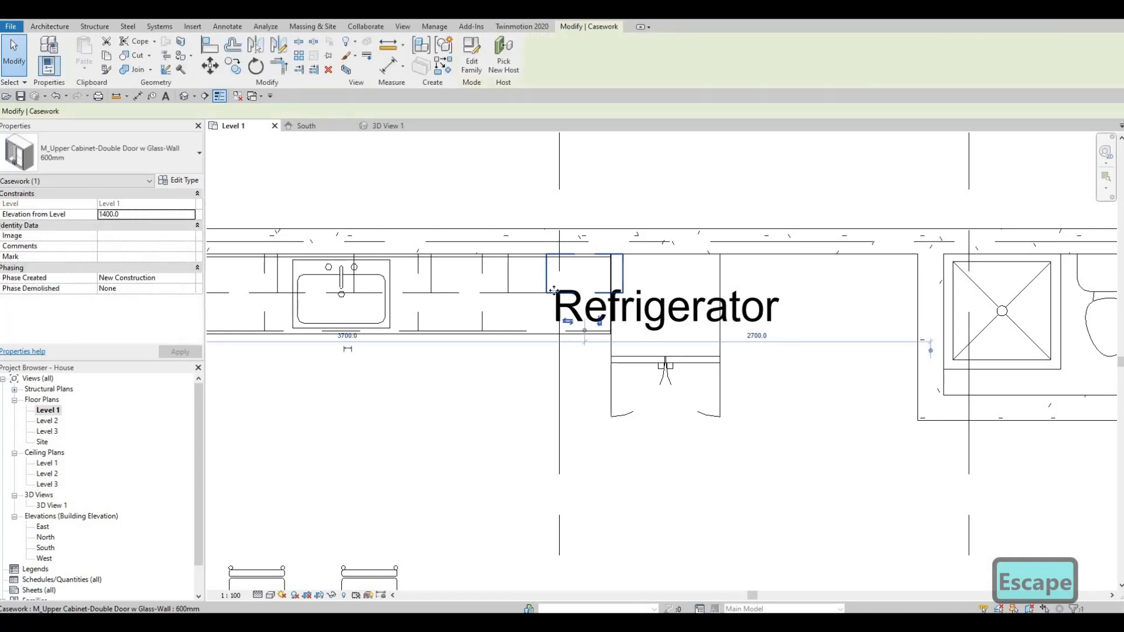
{"action": "key", "text": "Delete"}
{"action": "middle_click_drag", "start_coordinate": [535, 284], "coordinate": [552, 308]}
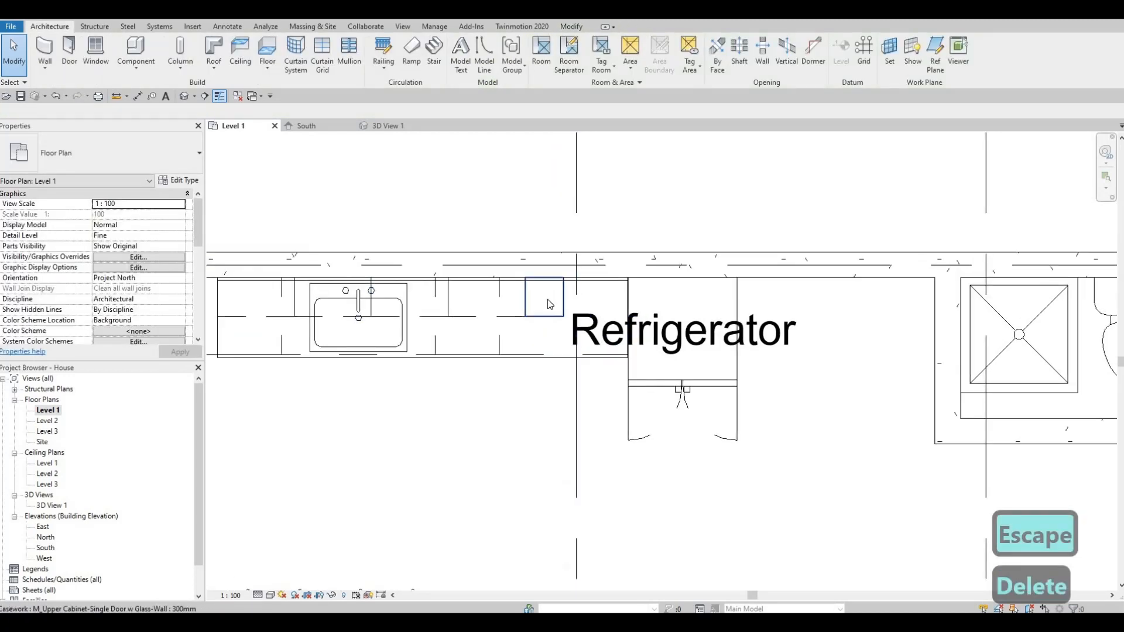
Copy the 300 mm glass single-door upper cabinet 300 mm to the right, directly against its end.
{"action": "left_click", "coordinate": [543, 308]}
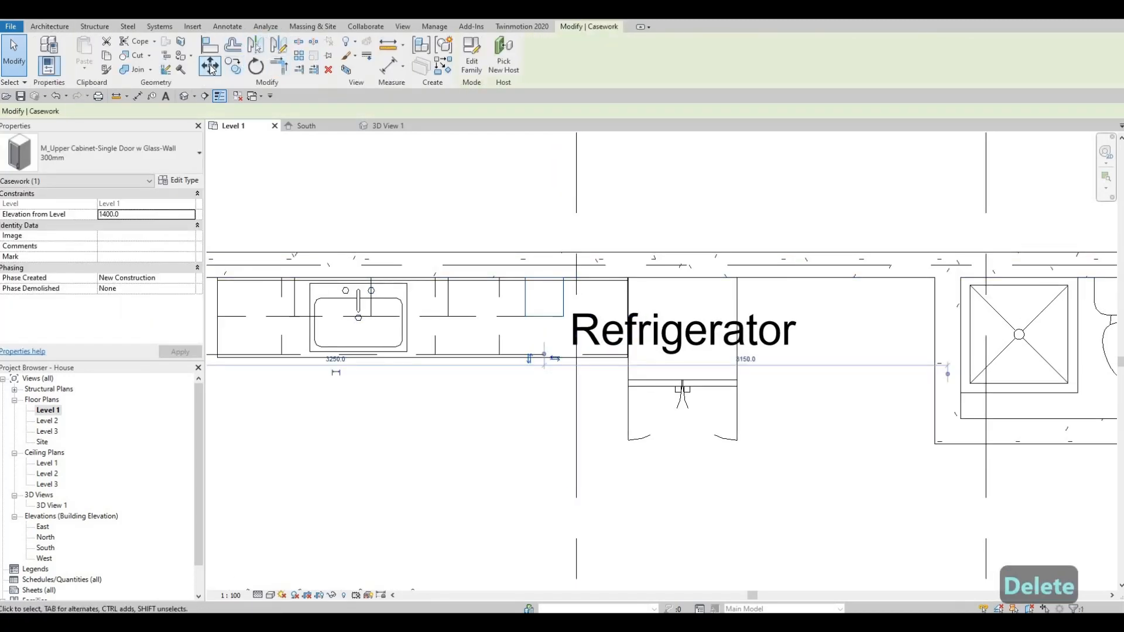
{"action": "left_click", "coordinate": [233, 66]}
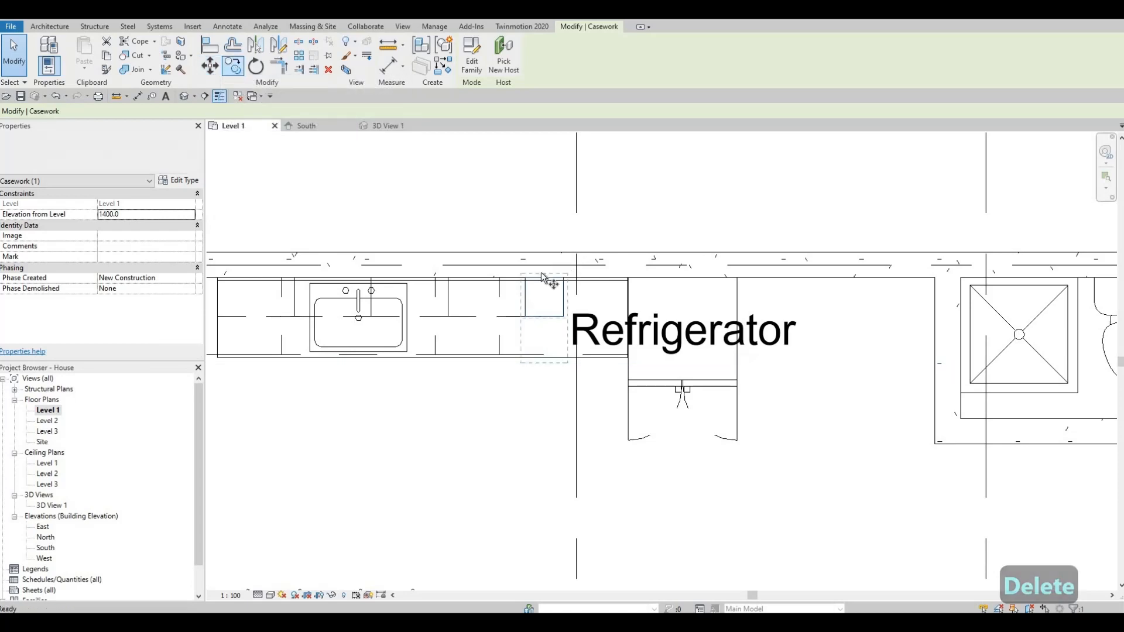
{"action": "scroll", "coordinate": [515, 288], "scroll_direction": "up", "scroll_amount": 2}
{"action": "left_click", "coordinate": [510, 285]}
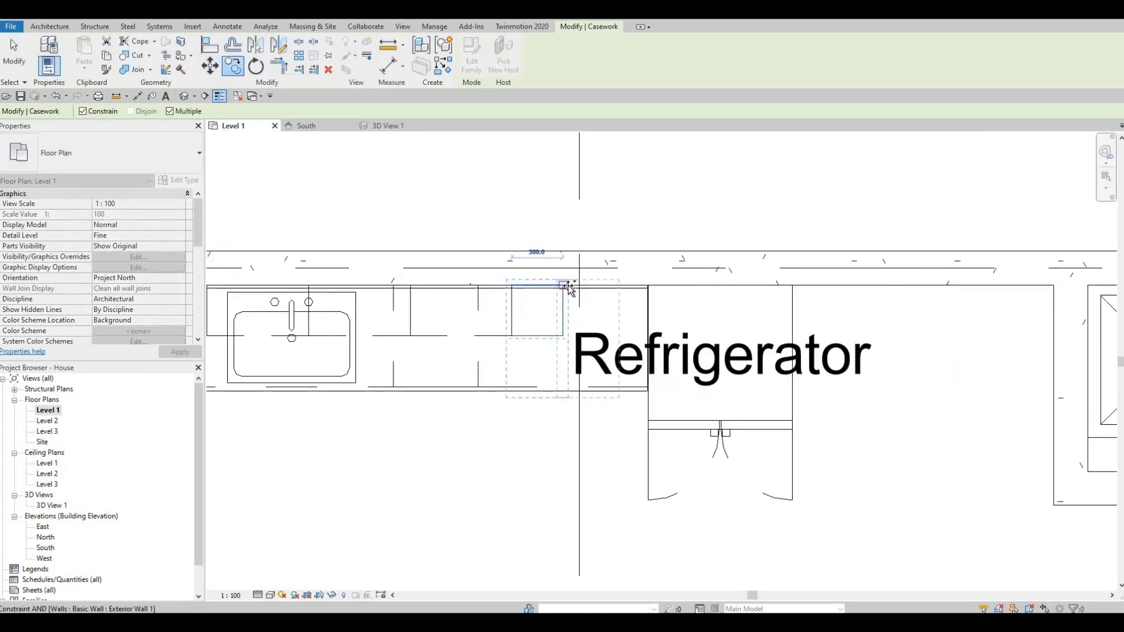
{"action": "left_click", "coordinate": [606, 290]}
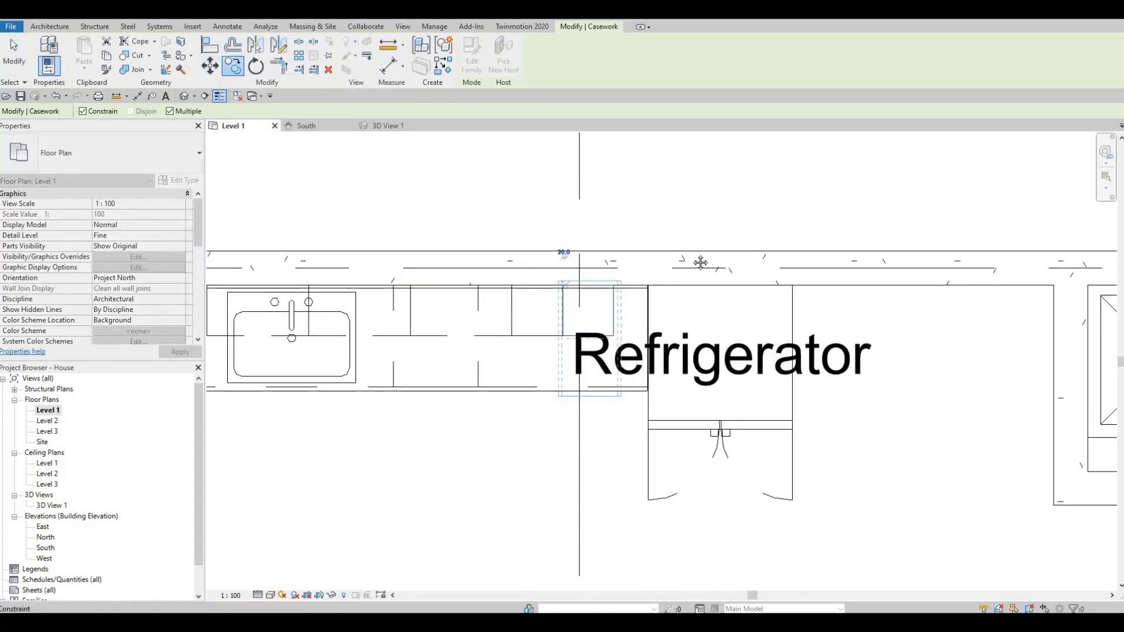
{"action": "key", "text": "Escape"}
{"action": "key", "text": "Escape"}
{"action": "scroll", "coordinate": [691, 263], "scroll_direction": "down", "scroll_amount": 1}
{"action": "key", "text": "Escape"}
{"action": "middle_click_drag", "start_coordinate": [813, 284], "coordinate": [796, 251]}
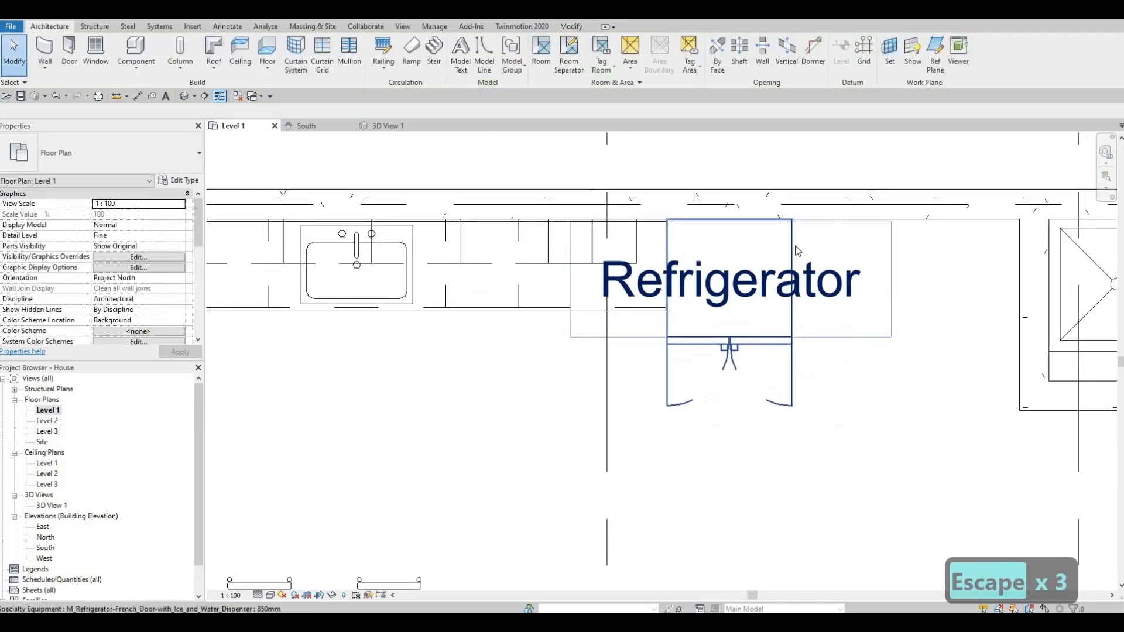
{"action": "middle_click_drag", "start_coordinate": [628, 263], "coordinate": [714, 242]}
{"action": "scroll", "coordinate": [714, 242], "scroll_direction": "down", "scroll_amount": 1}
{"action": "key", "text": "Escape"}
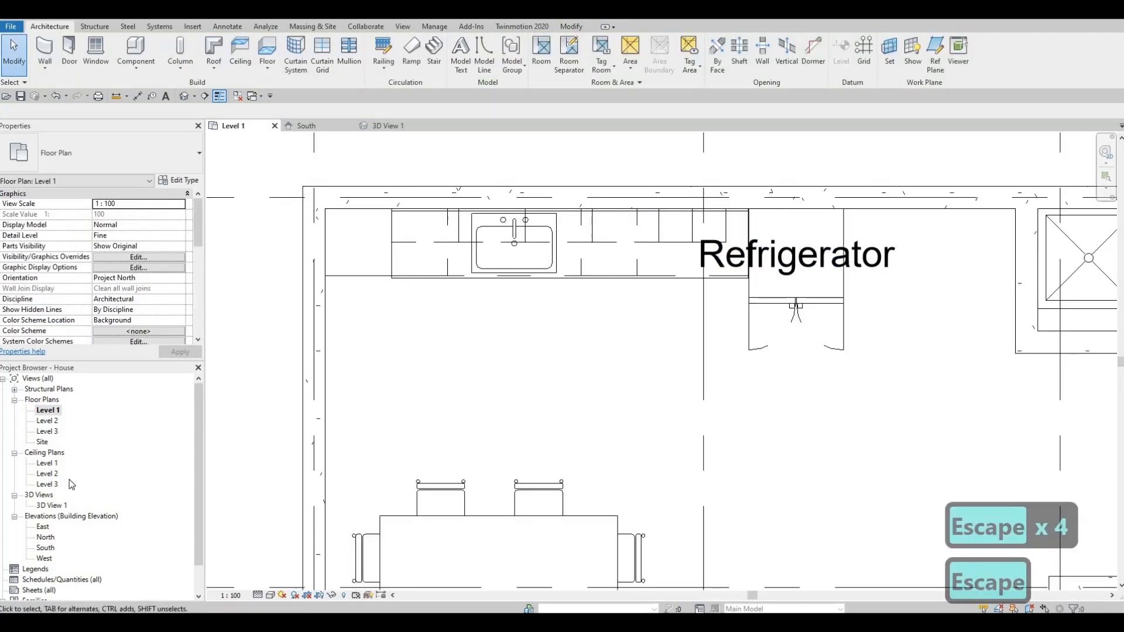
Check the upper cabinet row with the added single-door cabinet in 3D View 1.
{"action": "double_click", "coordinate": [49, 506]}
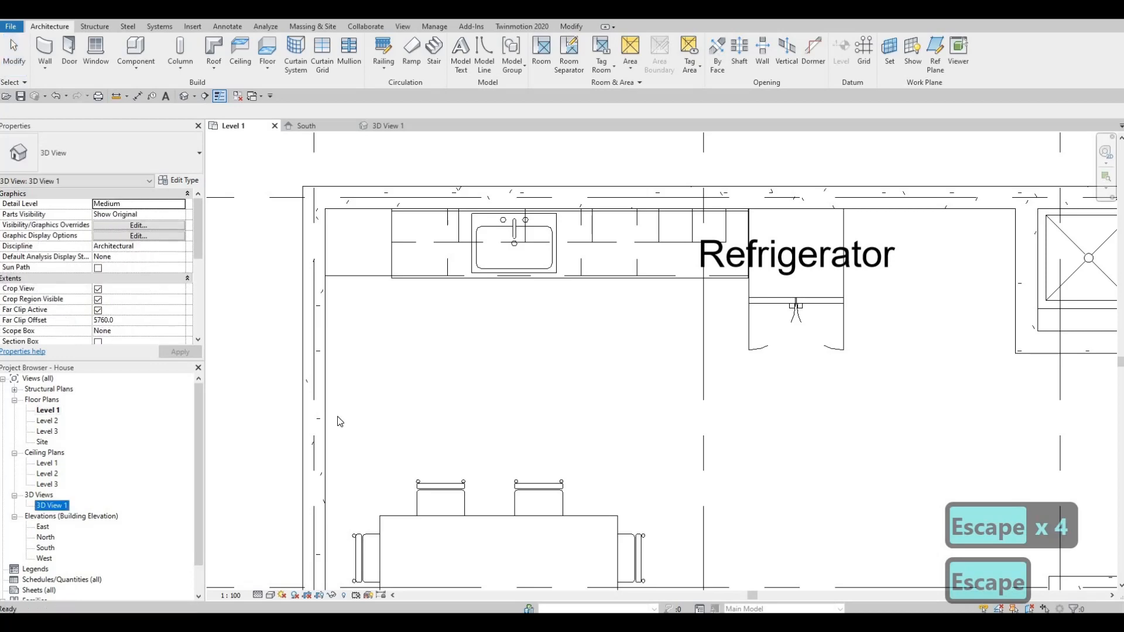
{"action": "middle_click_drag", "start_coordinate": [437, 381], "coordinate": [609, 299]}
{"action": "scroll", "coordinate": [609, 299], "scroll_direction": "down", "scroll_amount": 4}
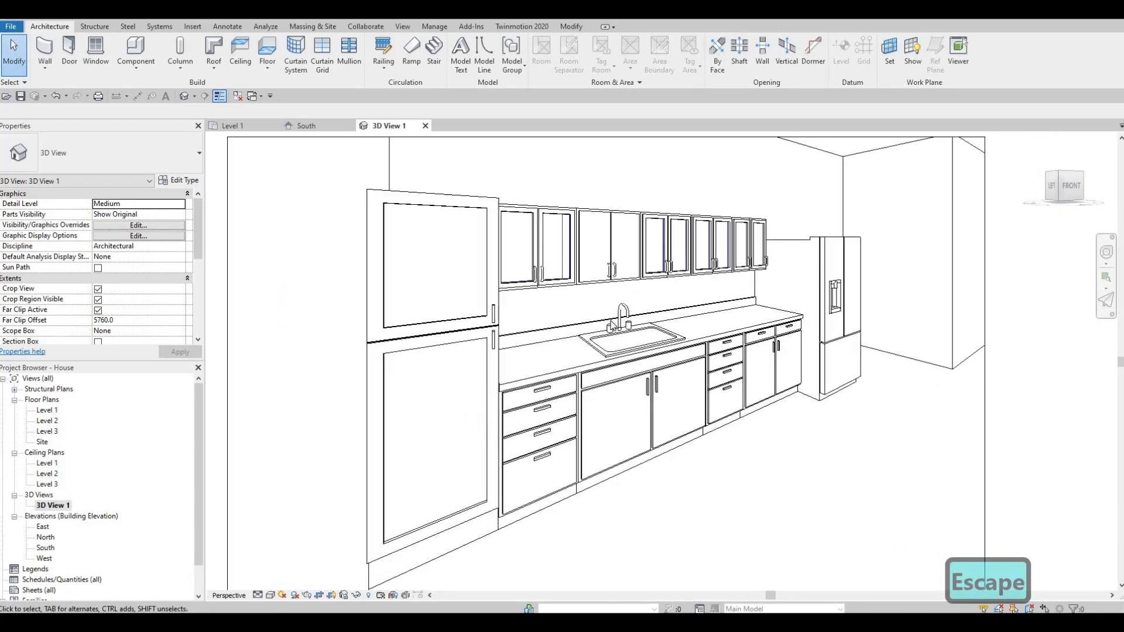
{"action": "middle_click_drag", "start_coordinate": [741, 329], "coordinate": [737, 341]}
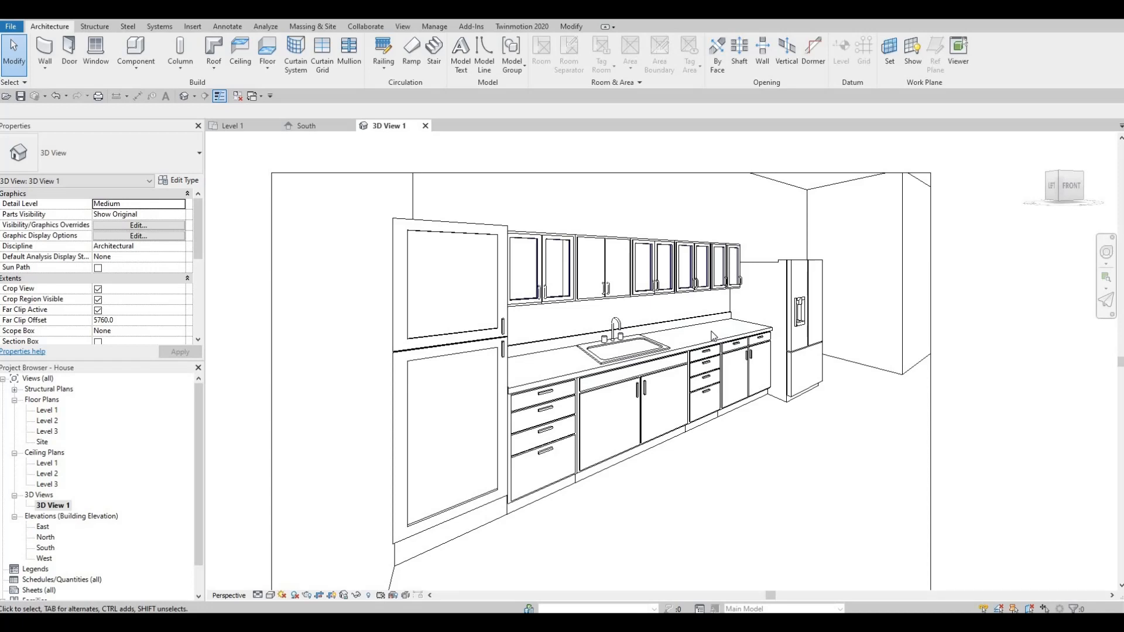
{"action": "key", "text": "Escape"}
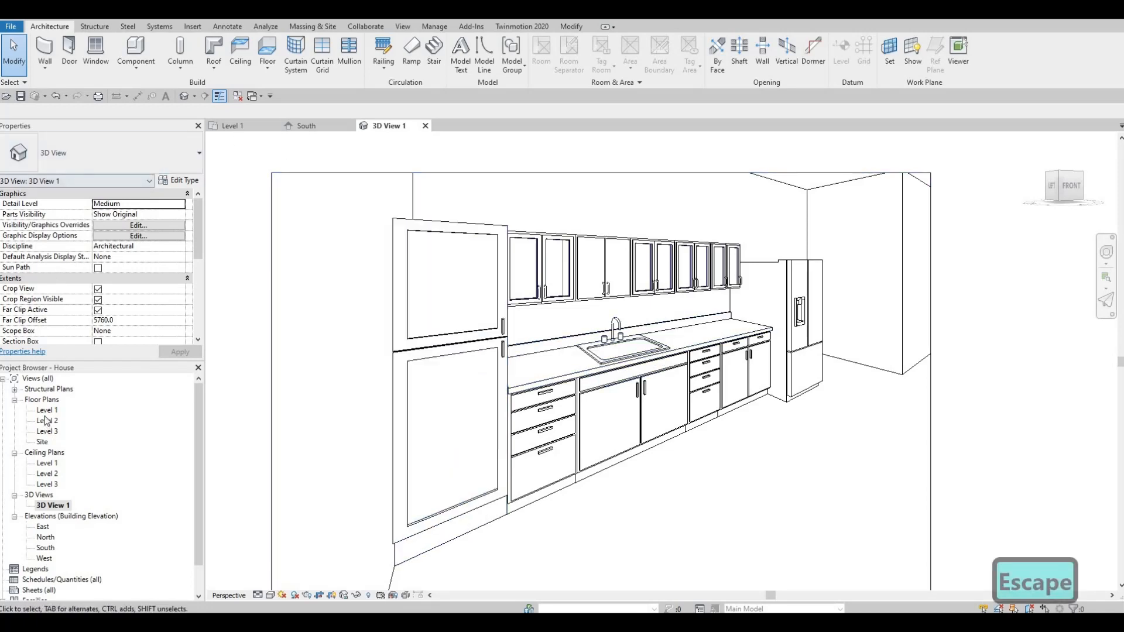
Nudge the dining table and its six chairs two increments down, towards the sofa, in the Level 1 floor plan.
{"action": "double_click", "coordinate": [47, 411]}
{"action": "scroll", "coordinate": [555, 351], "scroll_direction": "down", "scroll_amount": 2}
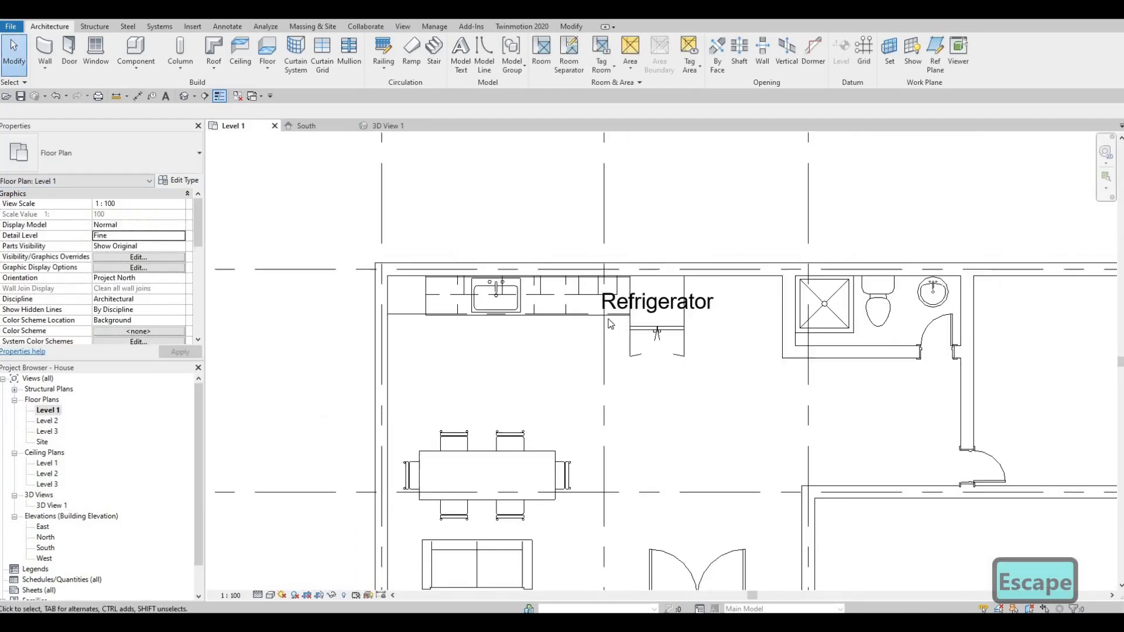
{"action": "middle_click_drag", "start_coordinate": [467, 409], "coordinate": [692, 309]}
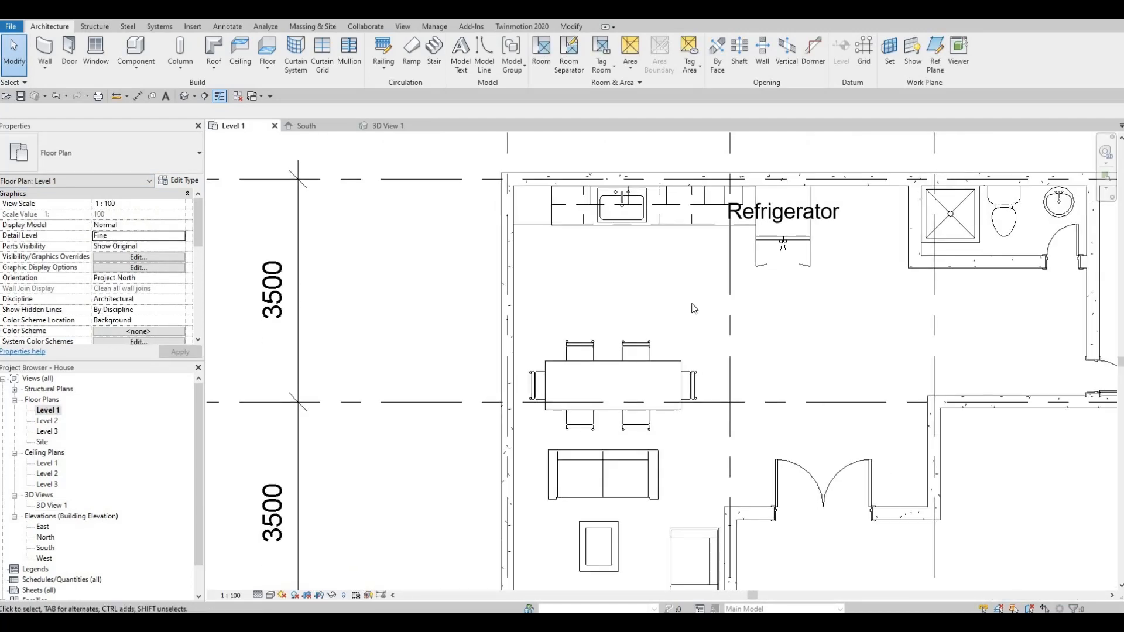
{"action": "middle_click_drag", "start_coordinate": [616, 464], "coordinate": [637, 378]}
{"action": "left_click_drag", "start_coordinate": [548, 220], "coordinate": [744, 340]}
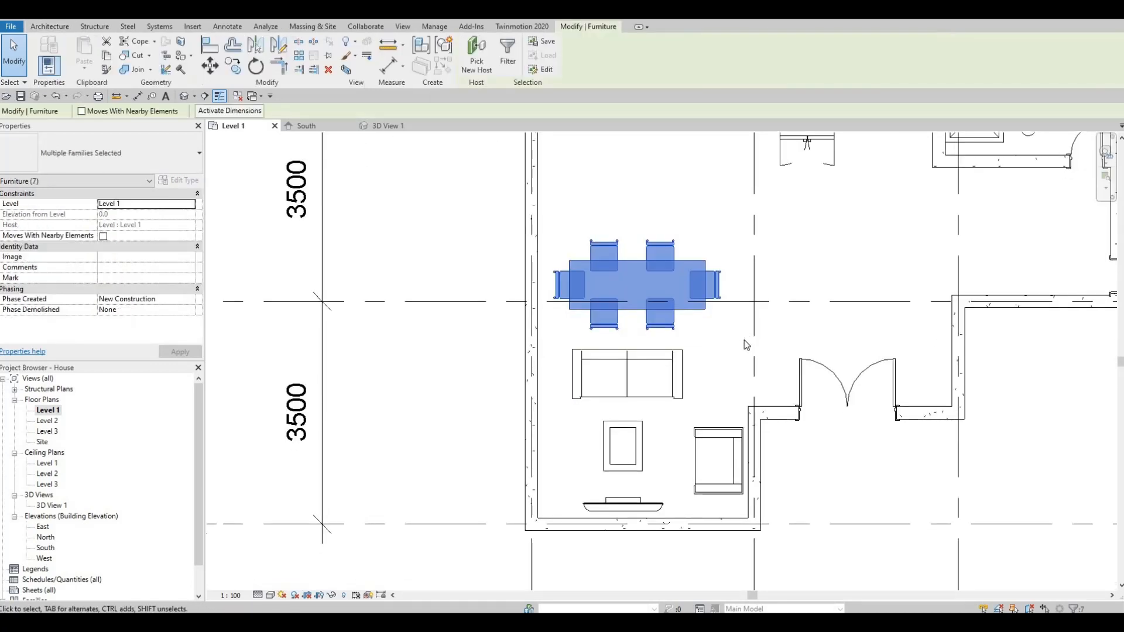
{"action": "key", "text": "Down"}
{"action": "key", "text": "Down"}
{"action": "key", "text": "Escape"}
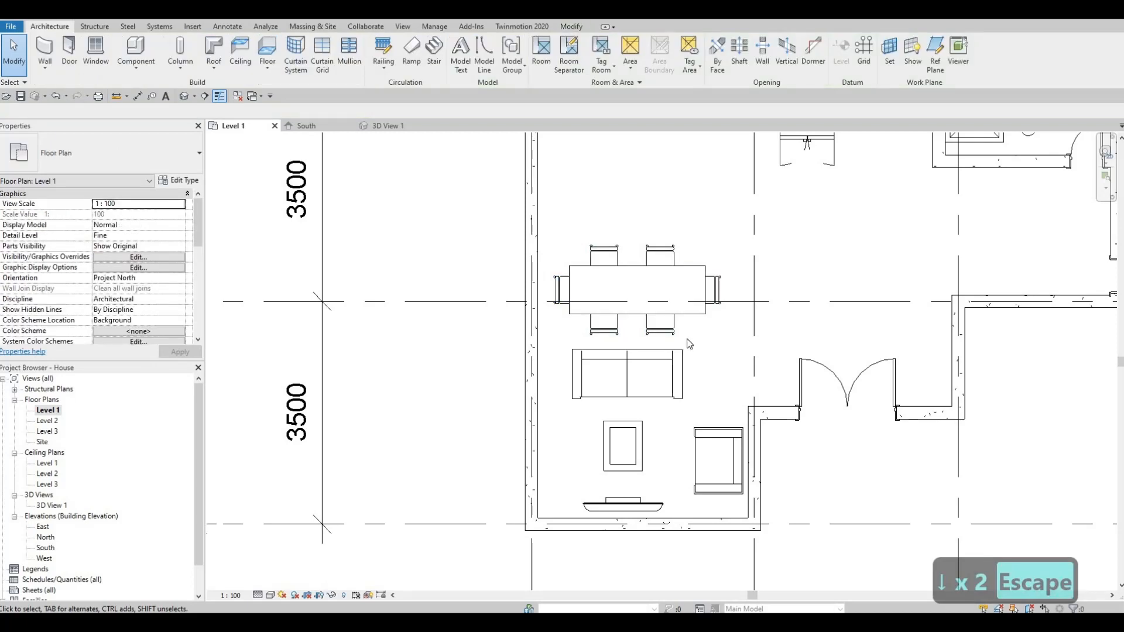
Load the M_Counter Top-Island family from the Canada library's Casework Counter Tops folder.
{"action": "scroll", "coordinate": [676, 339], "scroll_direction": "down", "scroll_amount": 4}
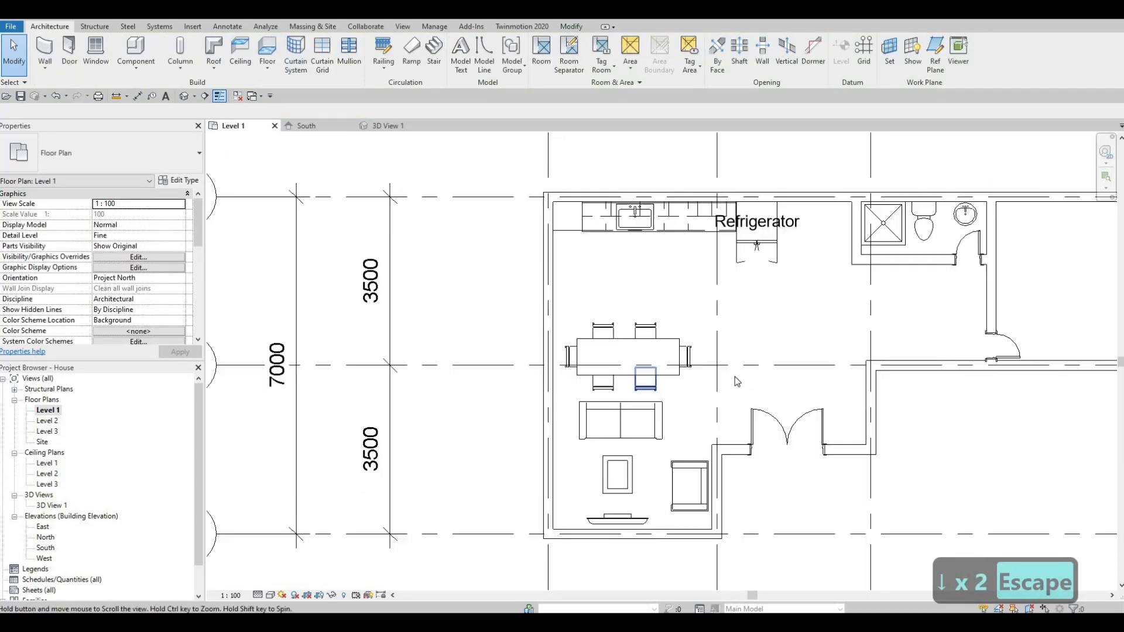
{"action": "middle_click_drag", "start_coordinate": [718, 309], "coordinate": [794, 294]}
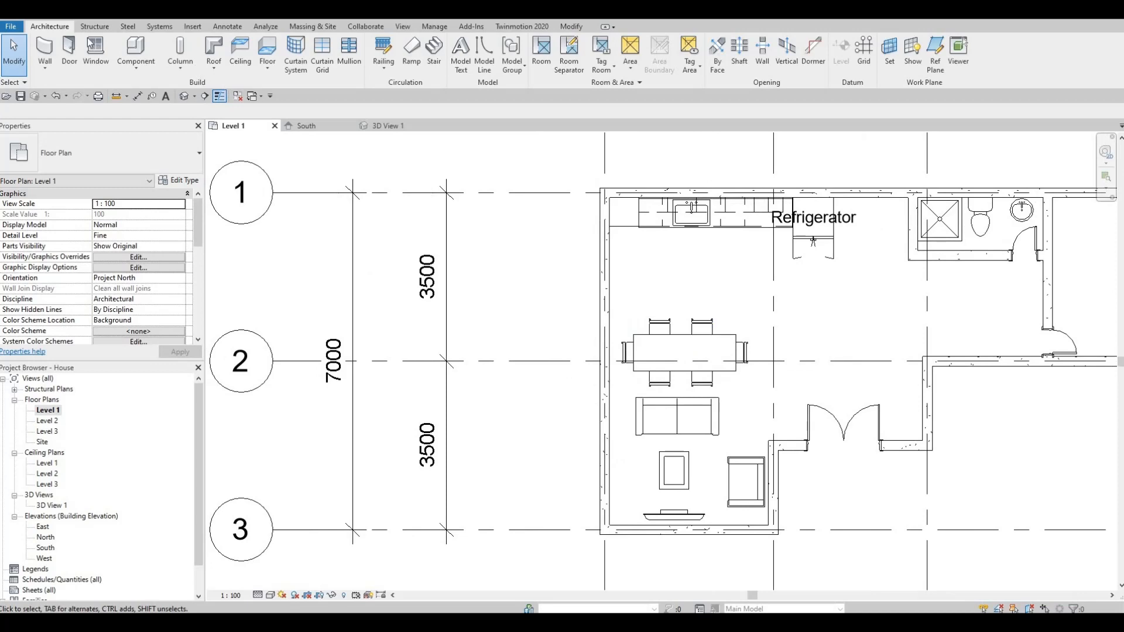
{"action": "left_click", "coordinate": [193, 26]}
{"action": "left_click", "coordinate": [488, 58]}
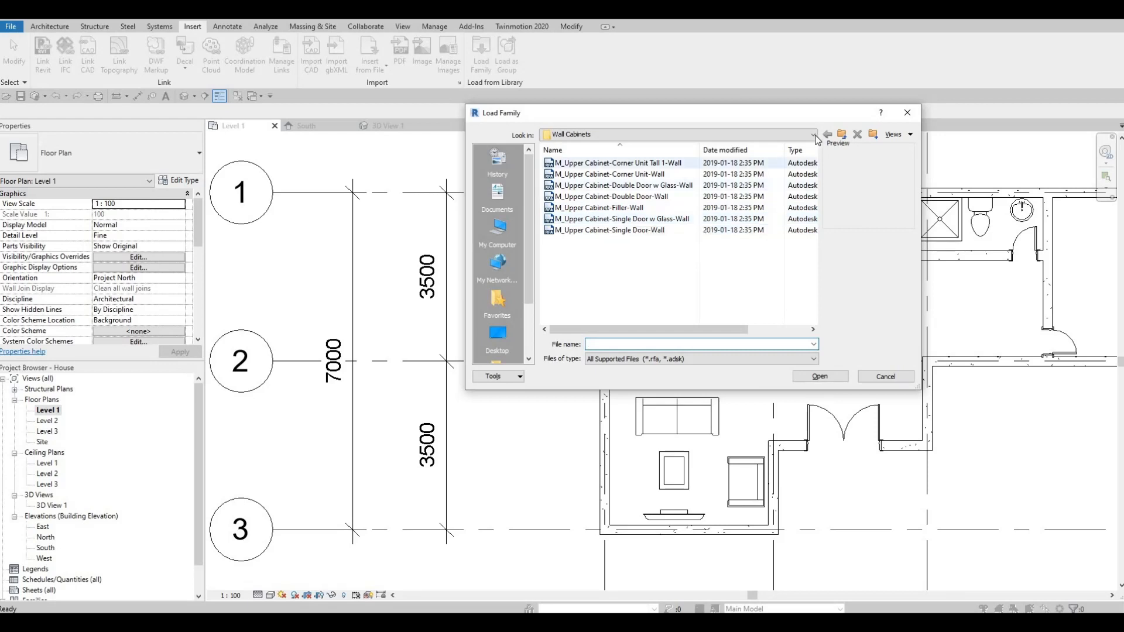
{"action": "left_click", "coordinate": [814, 135]}
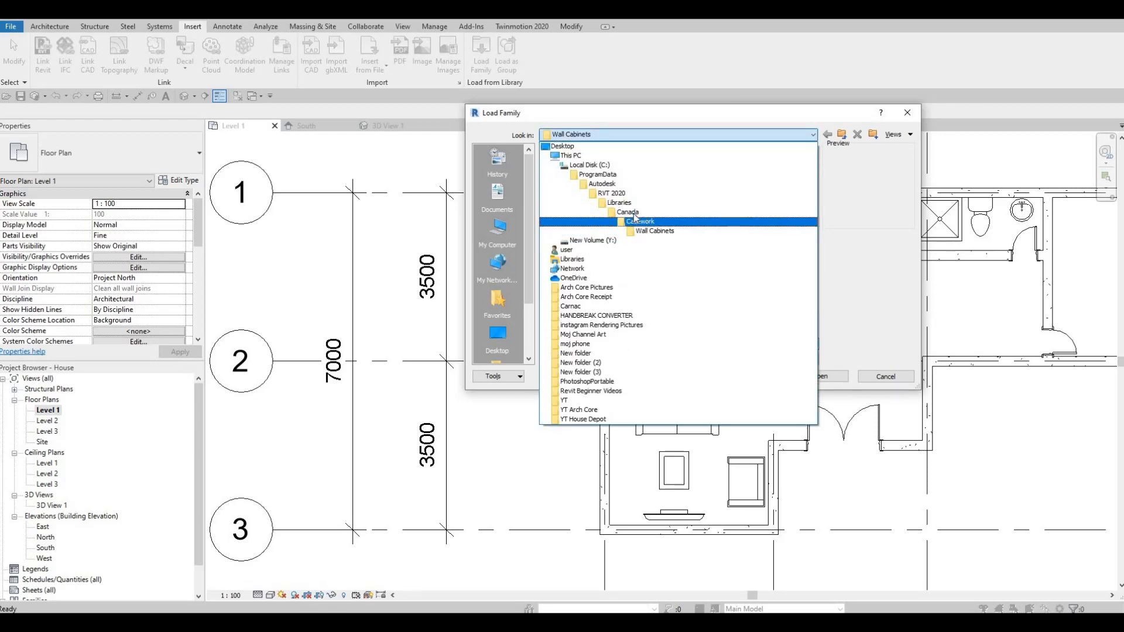
{"action": "left_click", "coordinate": [582, 212]}
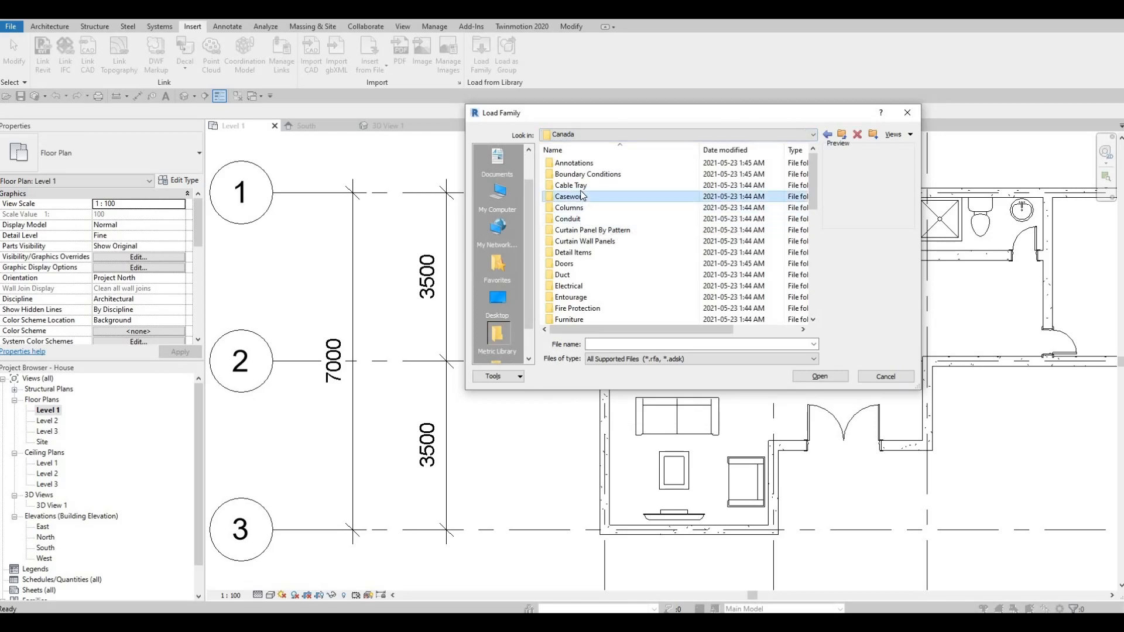
{"action": "double_click", "coordinate": [581, 197]}
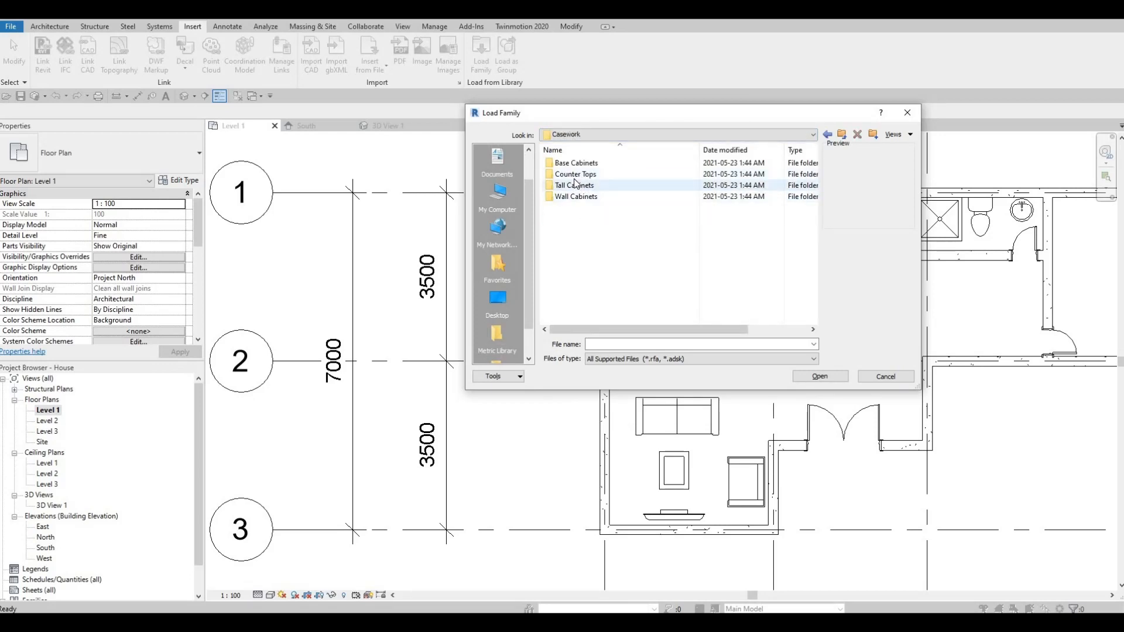
{"action": "double_click", "coordinate": [576, 174]}
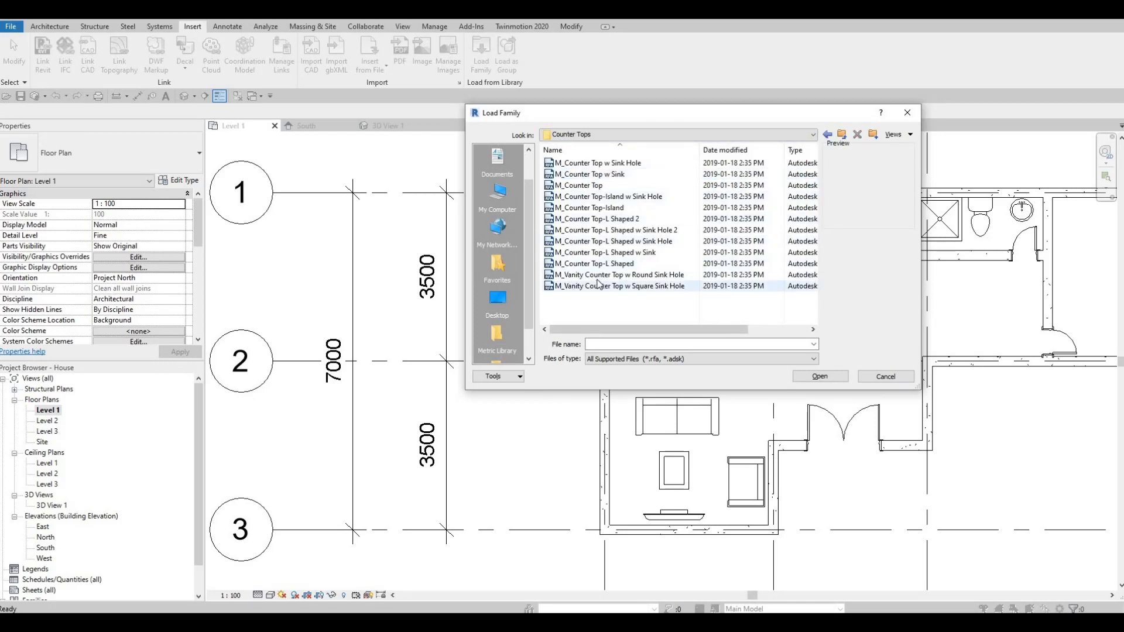
{"action": "left_click", "coordinate": [598, 286]}
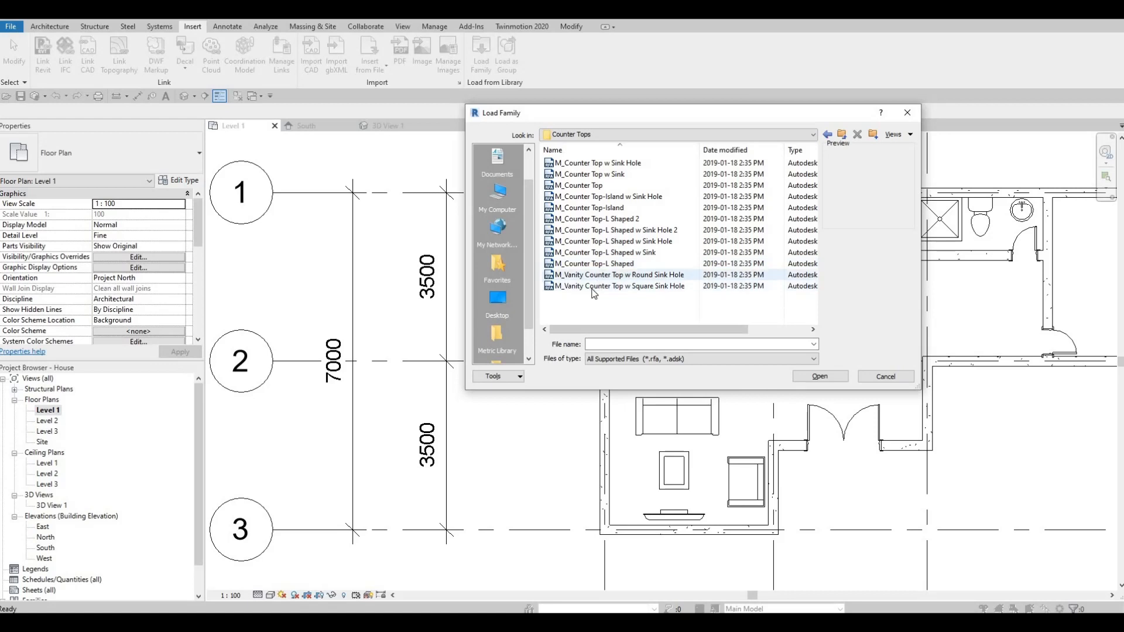
{"action": "left_click", "coordinate": [589, 208]}
{"action": "left_click", "coordinate": [588, 199]}
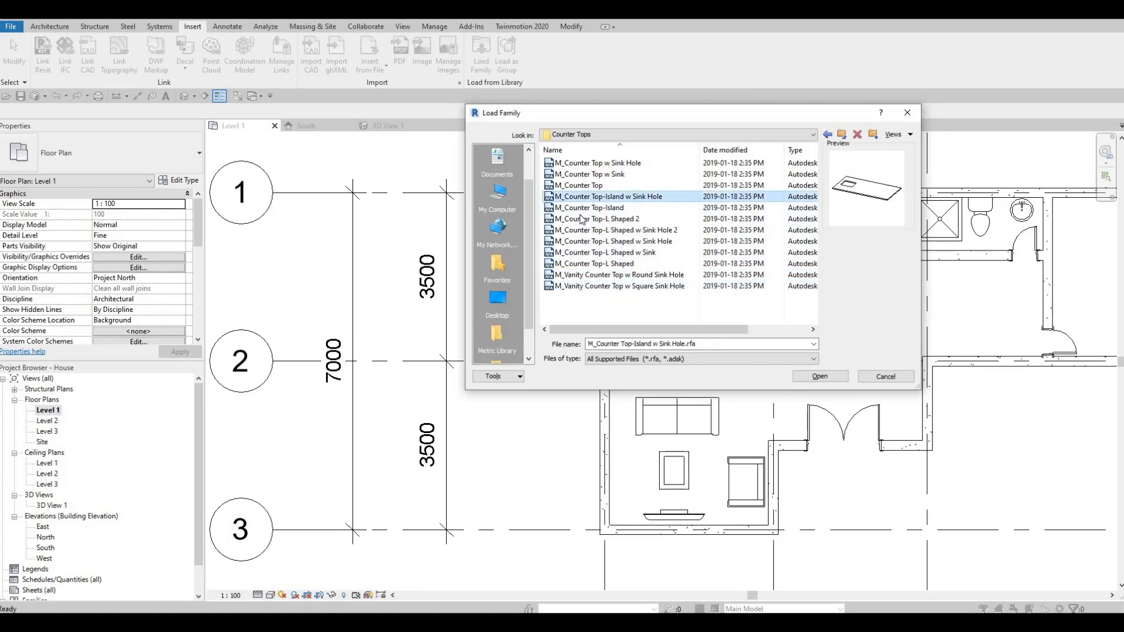
{"action": "left_click", "coordinate": [603, 209]}
{"action": "left_click", "coordinate": [823, 379]}
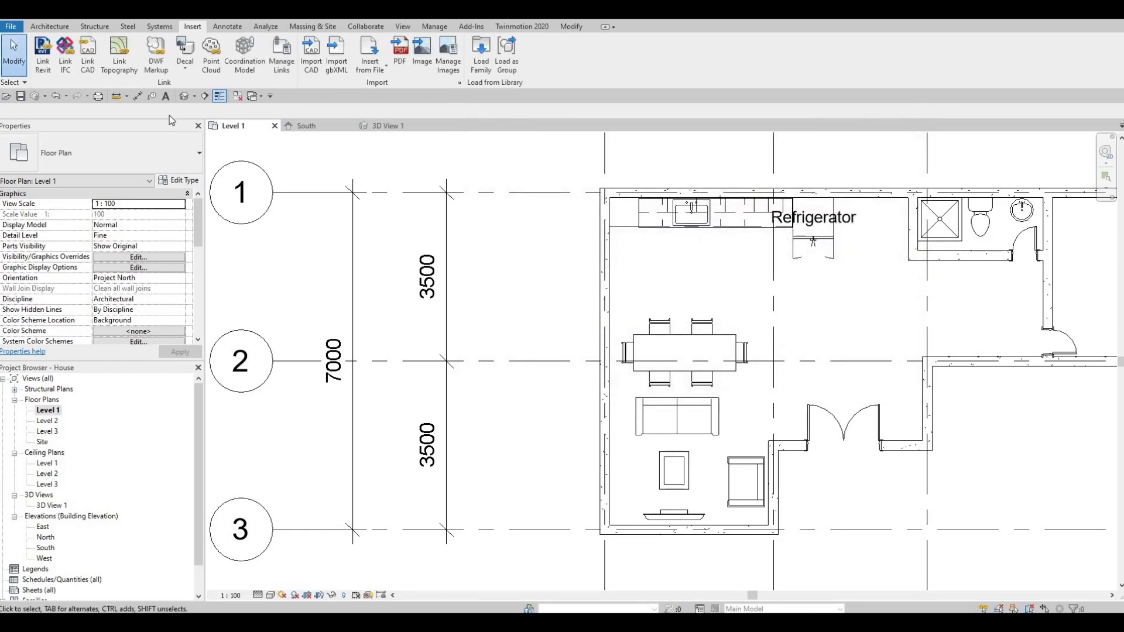
Place an M_Counter Top-Island of type 1220mm Depth between the kitchen counter and the dining table in the Level 1 plan.
{"action": "left_click", "coordinate": [50, 27]}
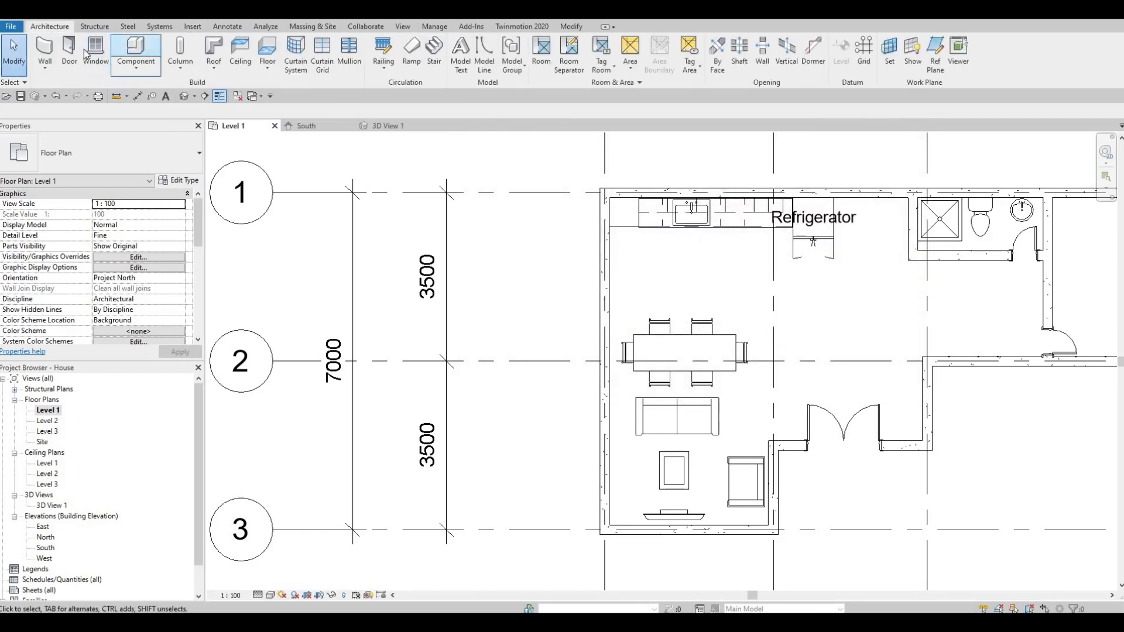
{"action": "left_click", "coordinate": [135, 52]}
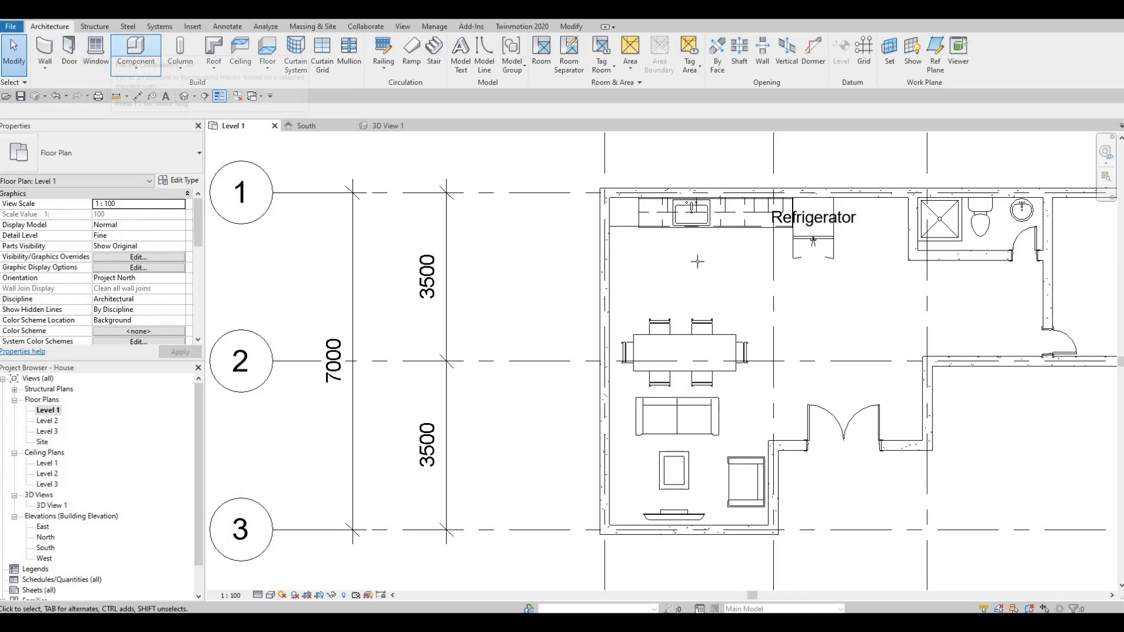
{"action": "scroll", "coordinate": [635, 243], "scroll_direction": "up", "scroll_amount": 2}
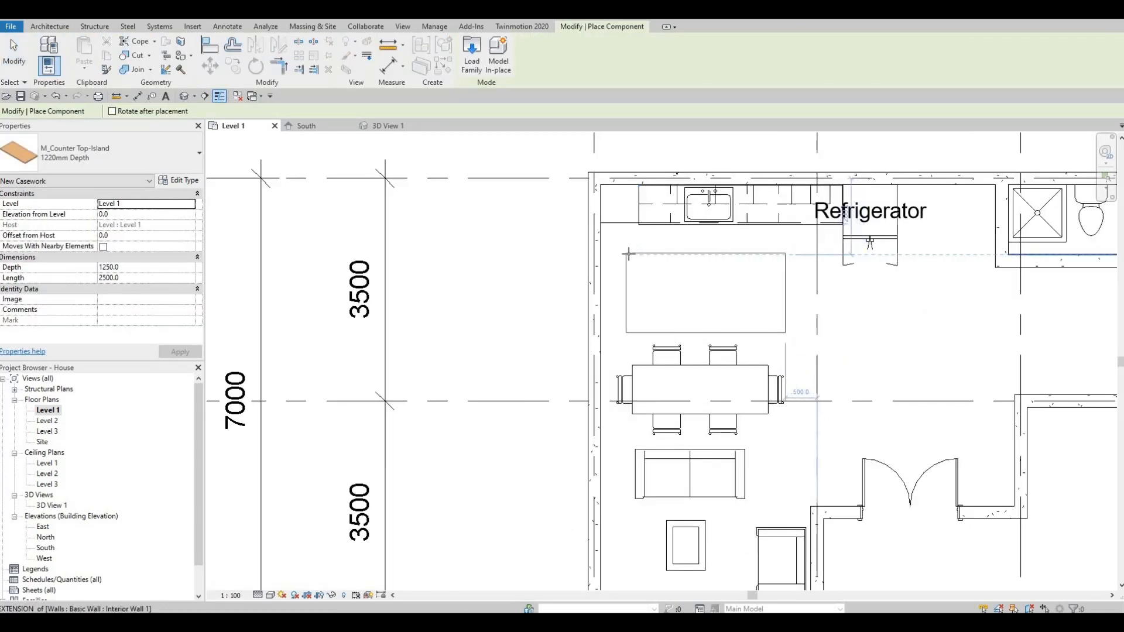
{"action": "left_click", "coordinate": [633, 254]}
{"action": "key", "text": "Escape"}
{"action": "key", "text": "Escape"}
{"action": "key", "text": "Escape"}
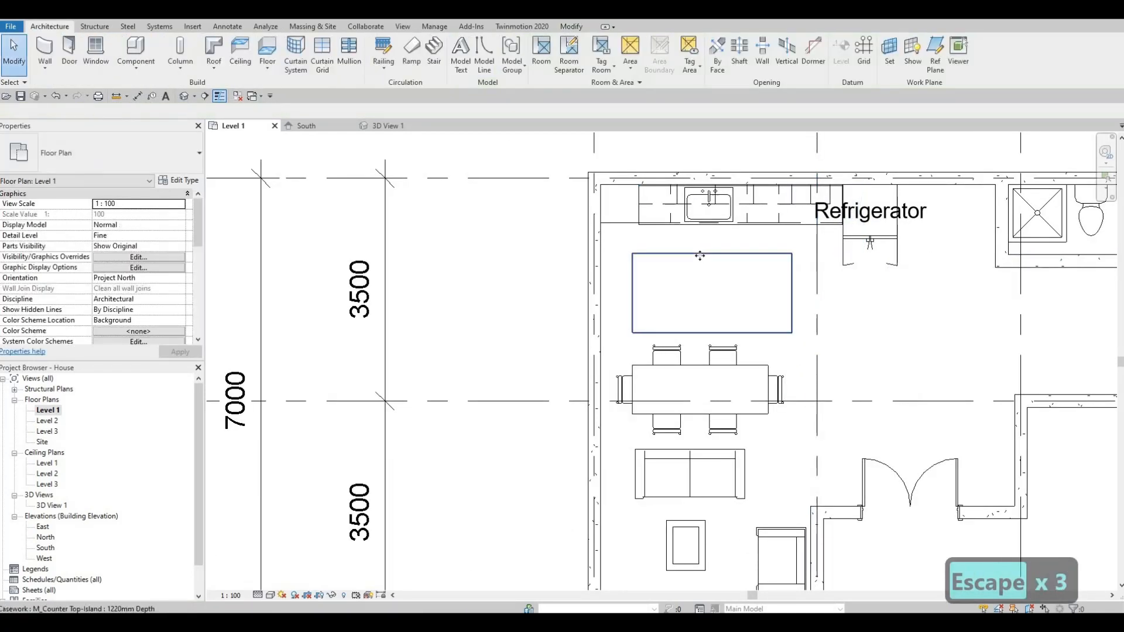
Narrow the island counter top to about 545 mm deep from both long edges and nudge it one increment towards the kitchen counter.
{"action": "left_click", "coordinate": [715, 260]}
{"action": "left_click_drag", "start_coordinate": [714, 258], "coordinate": [711, 273]}
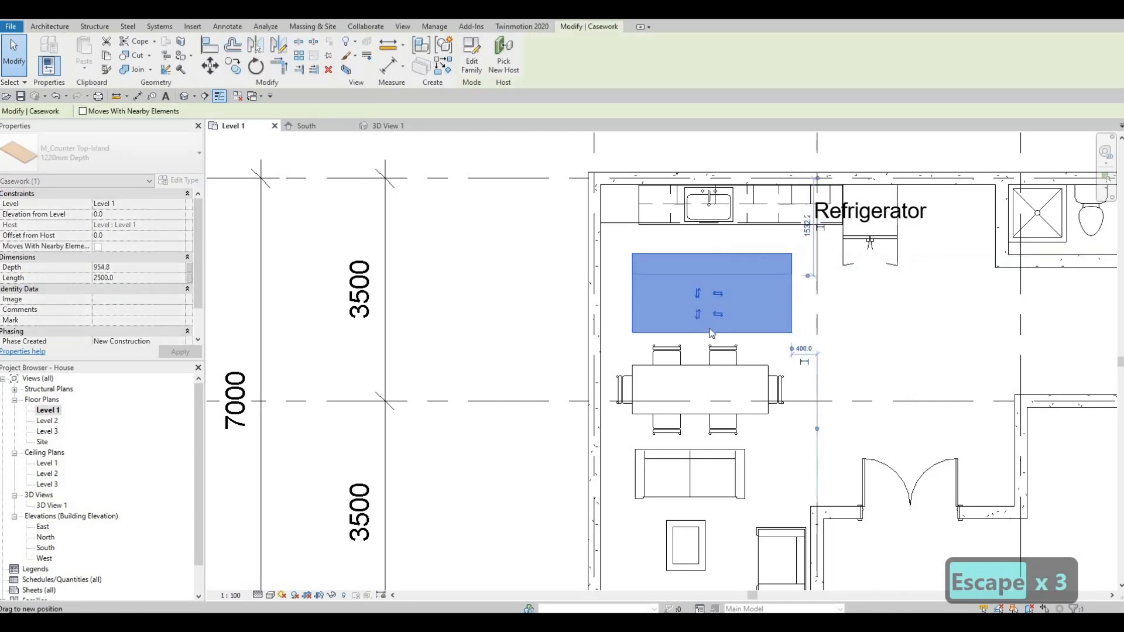
{"action": "left_click_drag", "start_coordinate": [713, 330], "coordinate": [714, 308]}
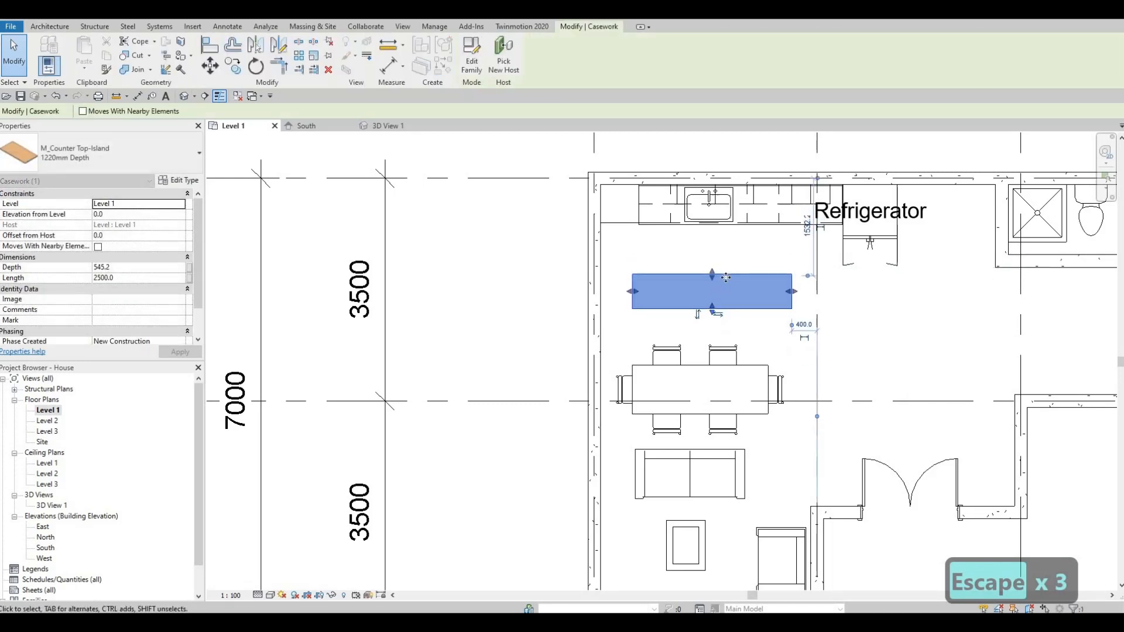
{"action": "key", "text": "Up"}
Try nudging the island counter top seven increments to the left and move it back by the same amount.
{"action": "key", "text": "Left"}
{"action": "key", "text": "Left"}
{"action": "key", "text": "Left"}
{"action": "key", "text": "Left"}
{"action": "key", "text": "Left"}
{"action": "key", "text": "Left"}
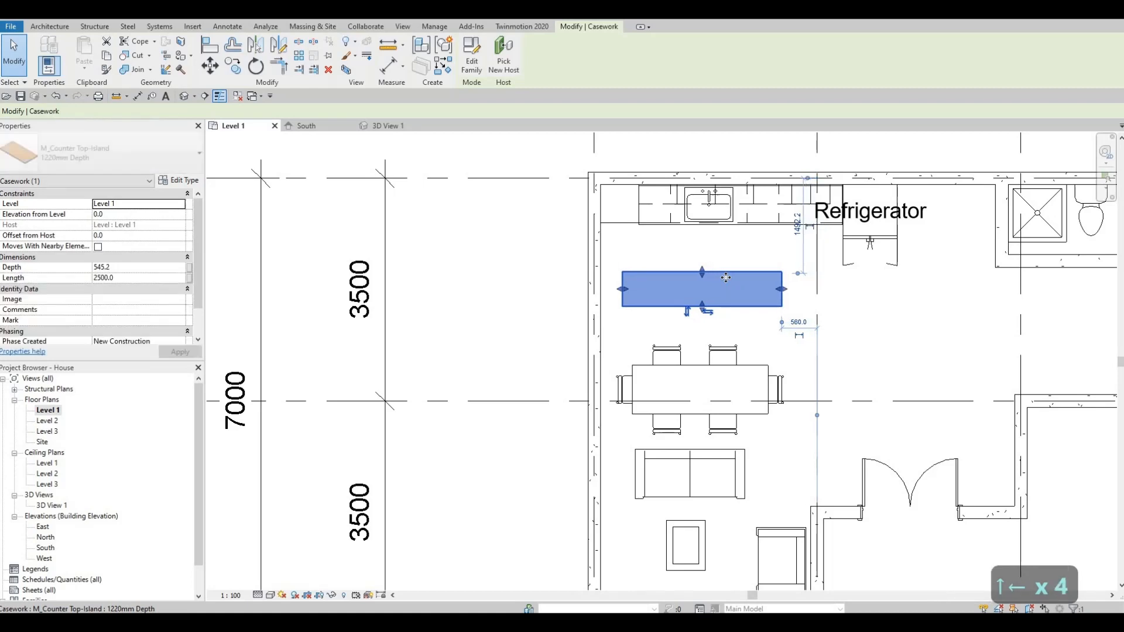
{"action": "key", "text": "Left"}
{"action": "key", "text": "Right"}
{"action": "key", "text": "Right"}
{"action": "key", "text": "Right"}
{"action": "key", "text": "Right"}
{"action": "key", "text": "Right"}
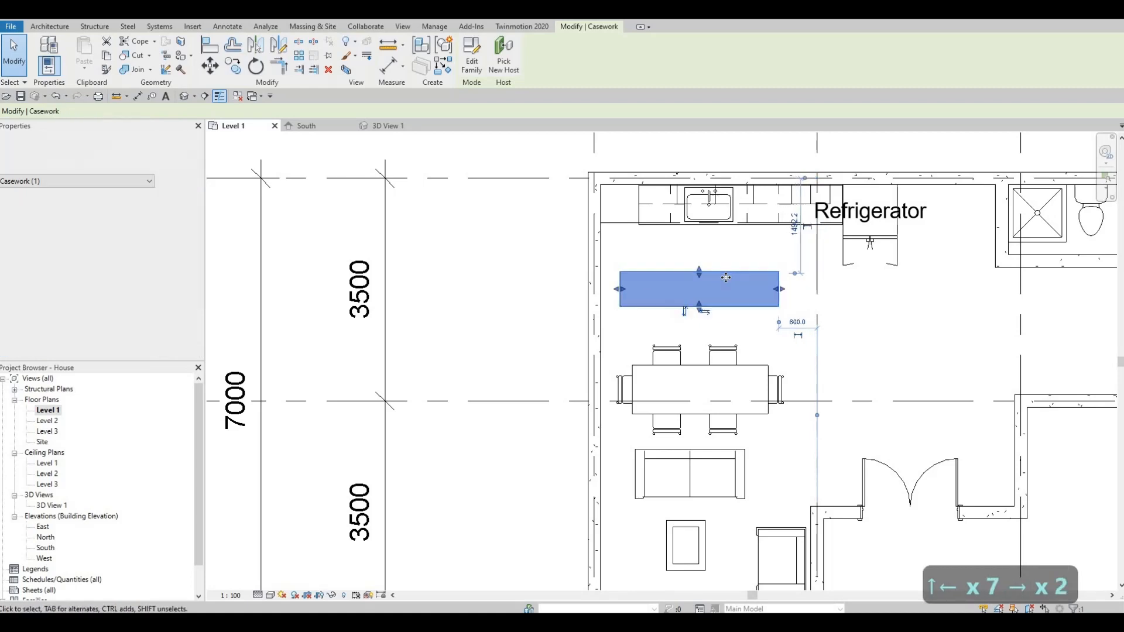
{"action": "key", "text": "Right"}
{"action": "key", "text": "Right"}
{"action": "key", "text": "Escape"}
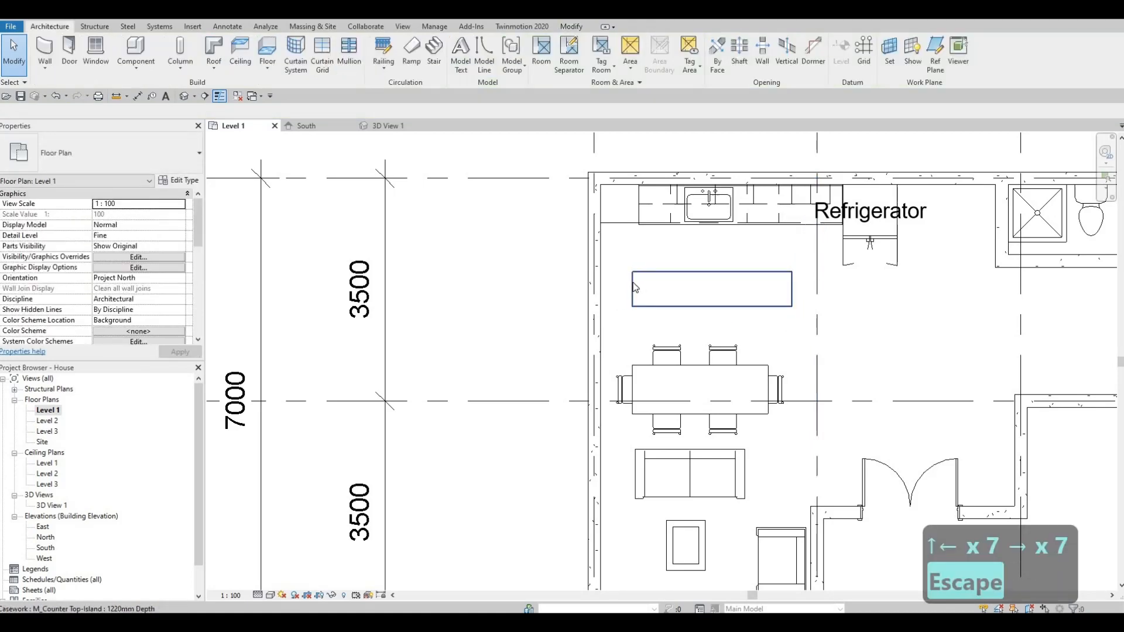
Shorten the island counter top to 2400 mm by pulling its left end into line with the start of the base cabinets.
{"action": "left_click", "coordinate": [636, 293]}
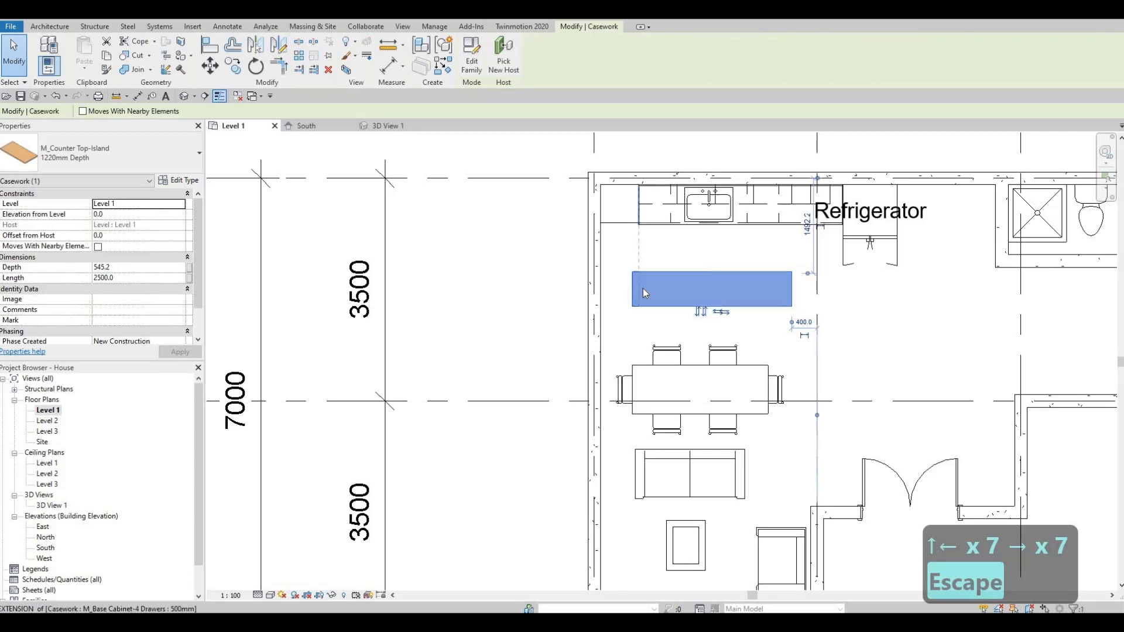
{"action": "key", "text": "Escape"}
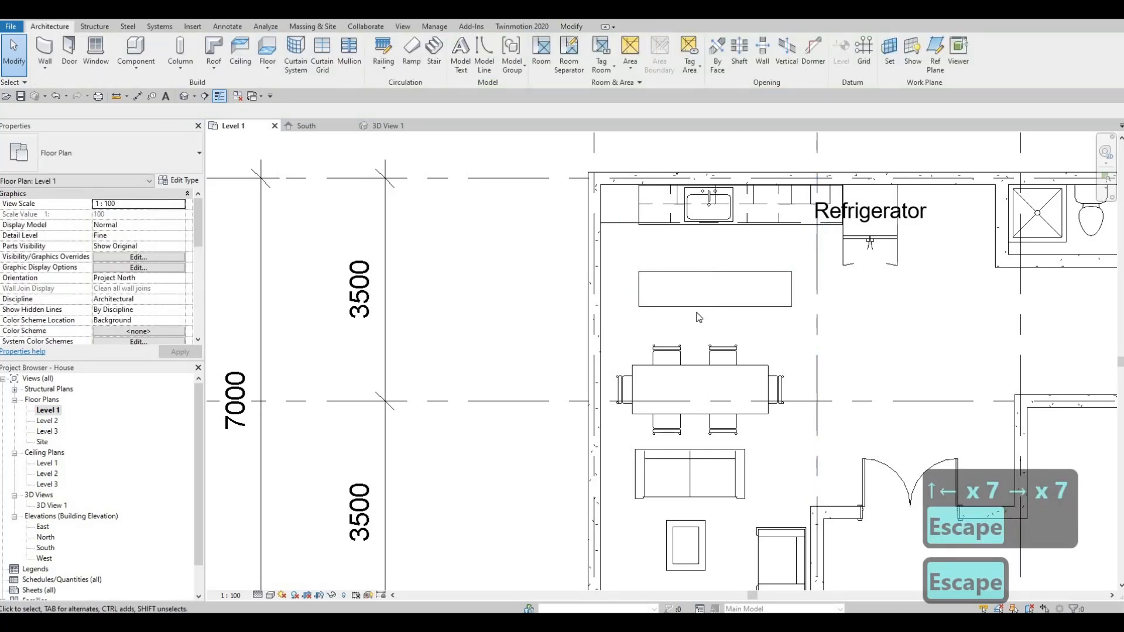
{"action": "left_click", "coordinate": [701, 314]}
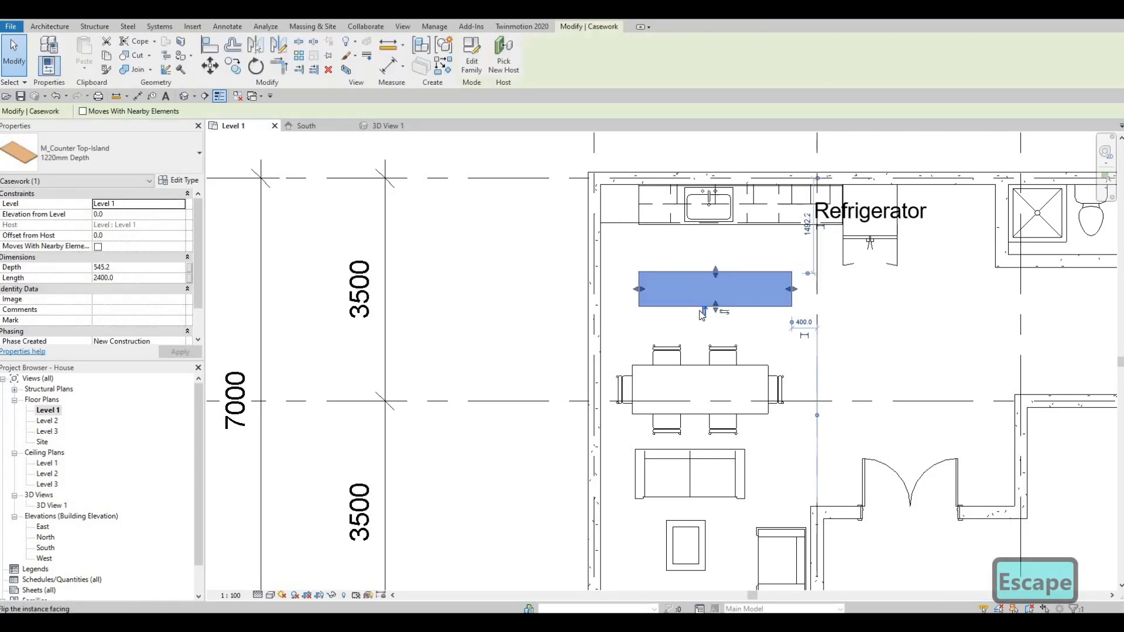
{"action": "key", "text": "Escape"}
Choose the M_Cooktop-Electric component in the 750mm type for placement.
{"action": "middle_click_drag", "start_coordinate": [713, 428], "coordinate": [712, 389]}
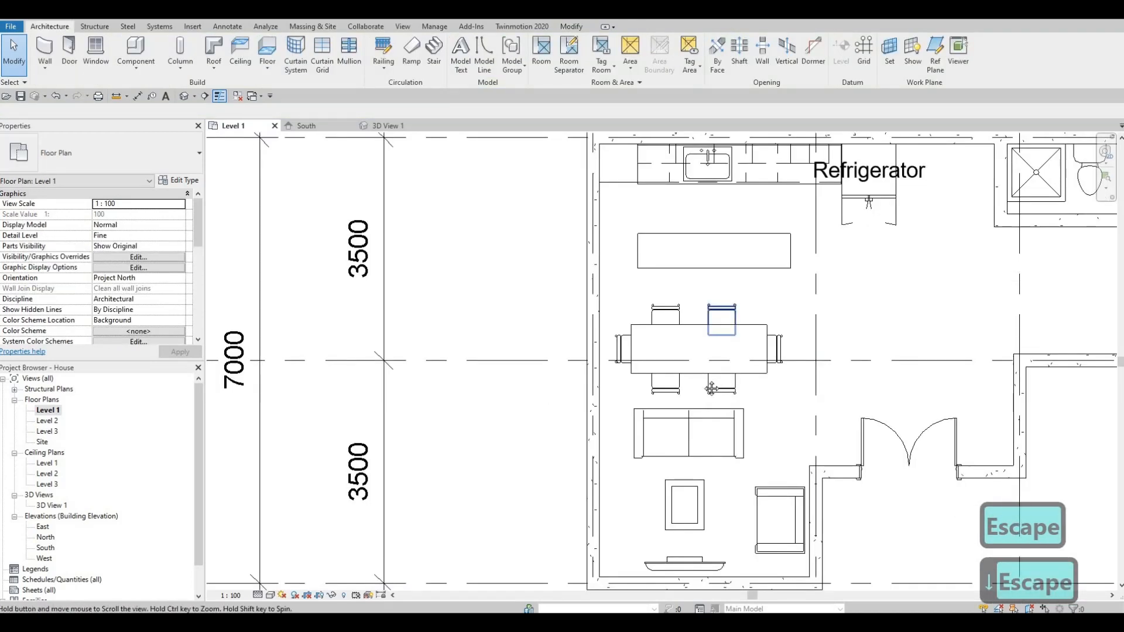
{"action": "scroll", "coordinate": [726, 360], "scroll_direction": "down", "scroll_amount": 1}
{"action": "middle_click_drag", "start_coordinate": [763, 292], "coordinate": [728, 303]}
{"action": "scroll", "coordinate": [699, 299], "scroll_direction": "up", "scroll_amount": 1}
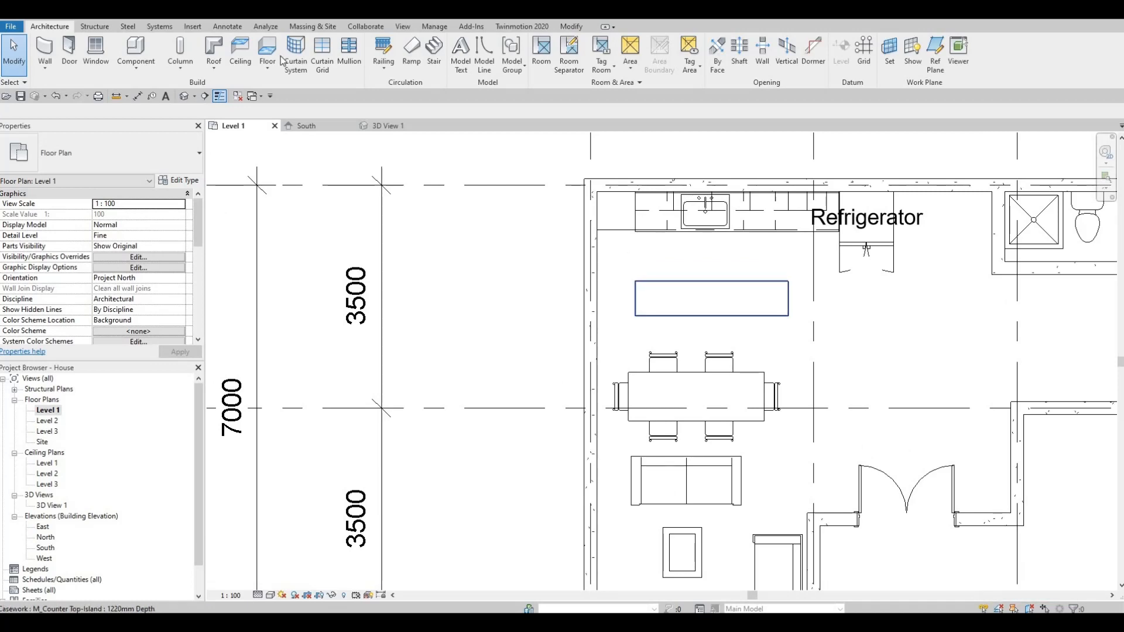
{"action": "left_click", "coordinate": [184, 154]}
{"action": "scroll", "coordinate": [76, 285], "scroll_direction": "down", "scroll_amount": 3}
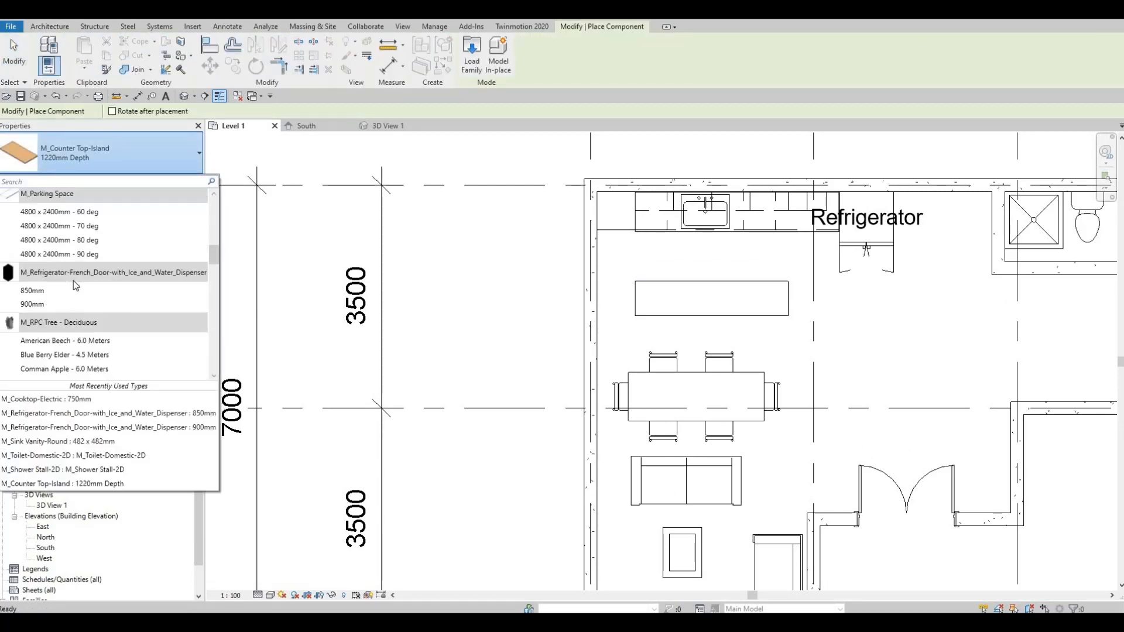
{"action": "scroll", "coordinate": [76, 285], "scroll_direction": "down", "scroll_amount": 10}
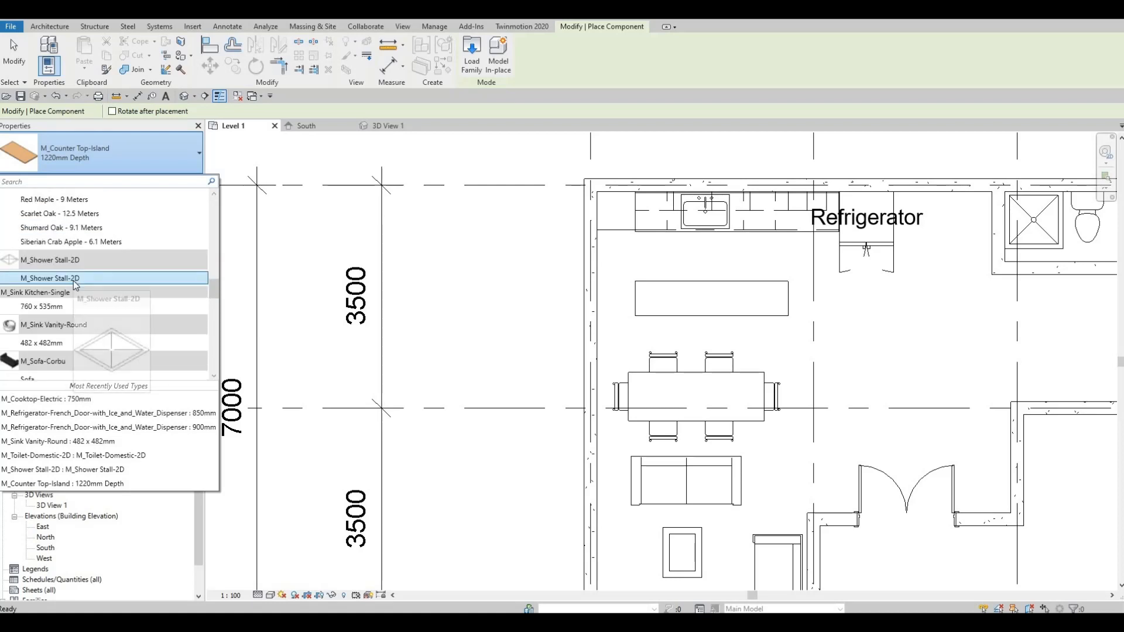
{"action": "scroll", "coordinate": [75, 285], "scroll_direction": "down", "scroll_amount": 8}
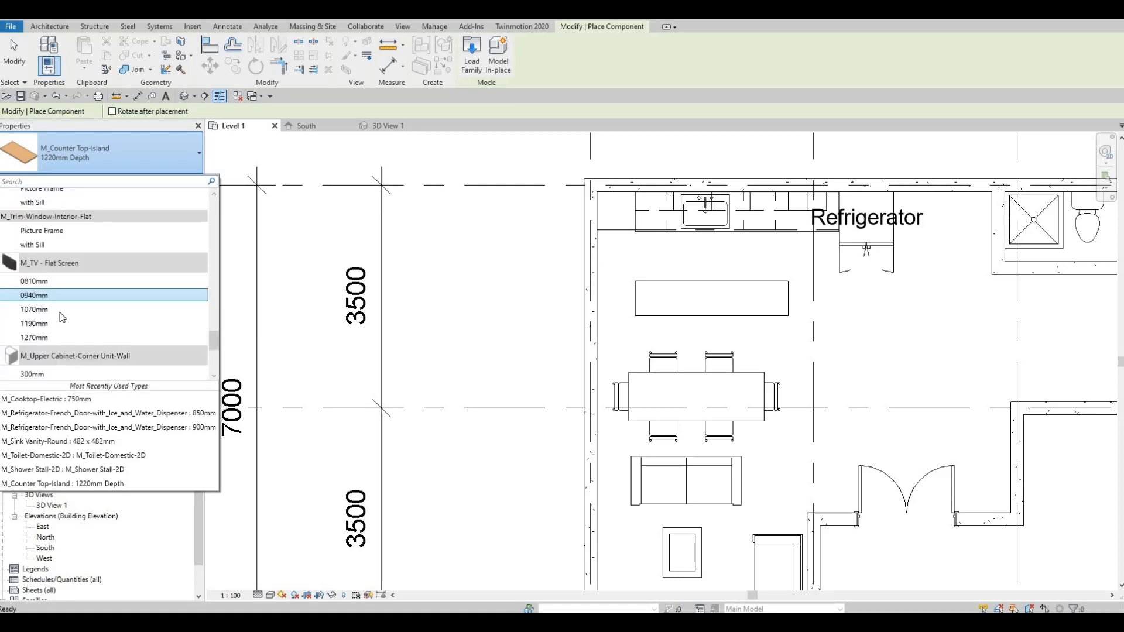
{"action": "scroll", "coordinate": [63, 317], "scroll_direction": "up", "scroll_amount": 5}
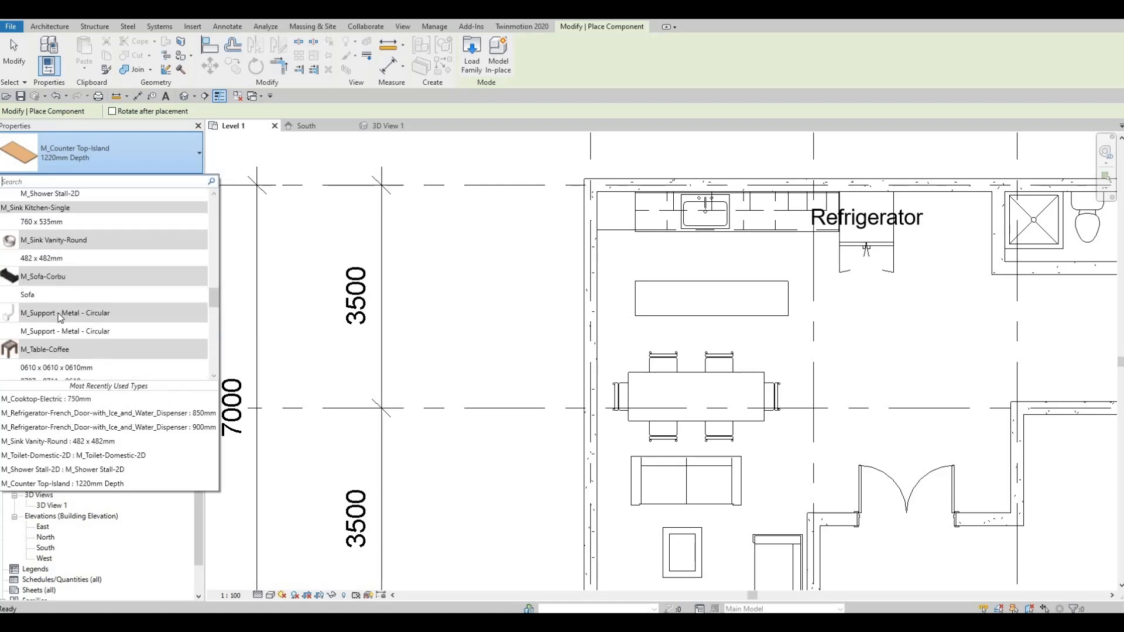
{"action": "scroll", "coordinate": [82, 331], "scroll_direction": "up", "scroll_amount": 5}
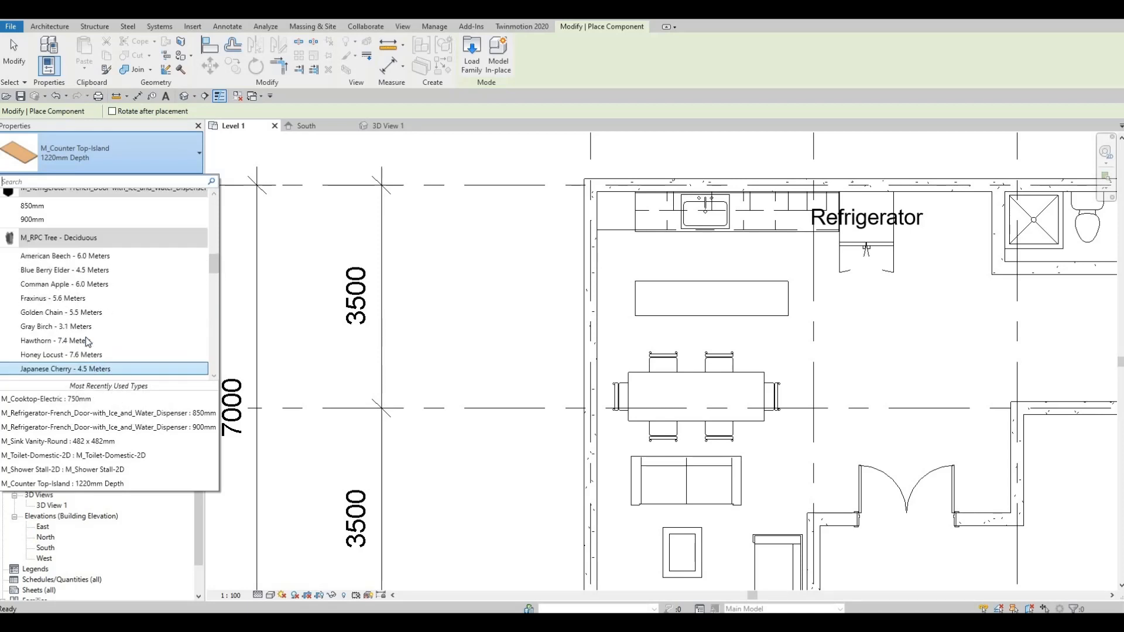
{"action": "scroll", "coordinate": [77, 341], "scroll_direction": "up", "scroll_amount": 6}
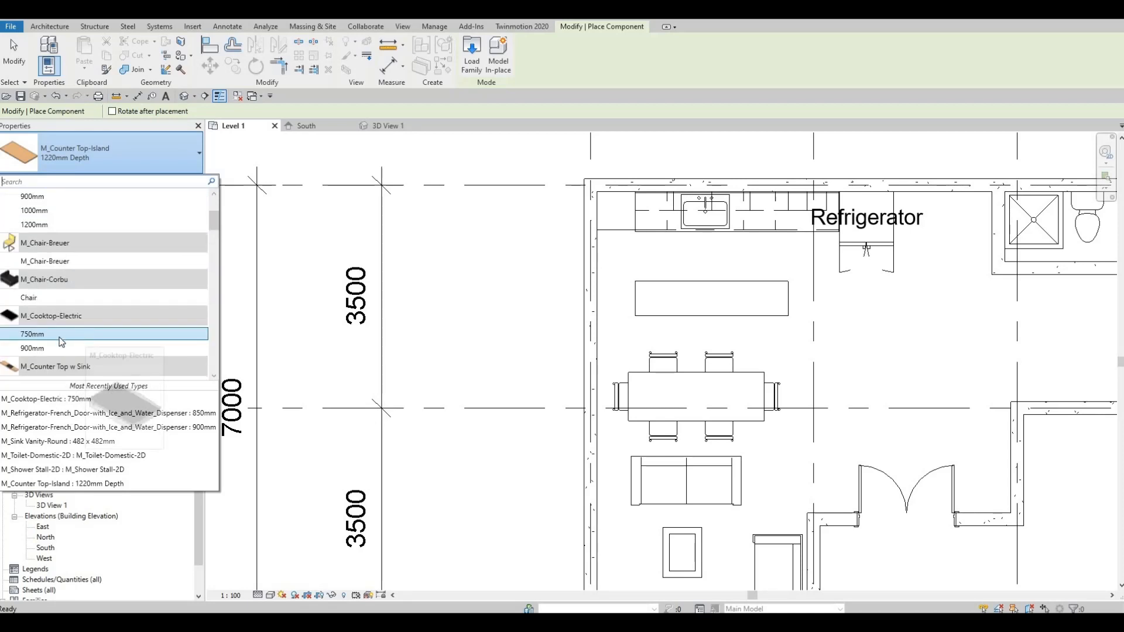
{"action": "left_click", "coordinate": [60, 336]}
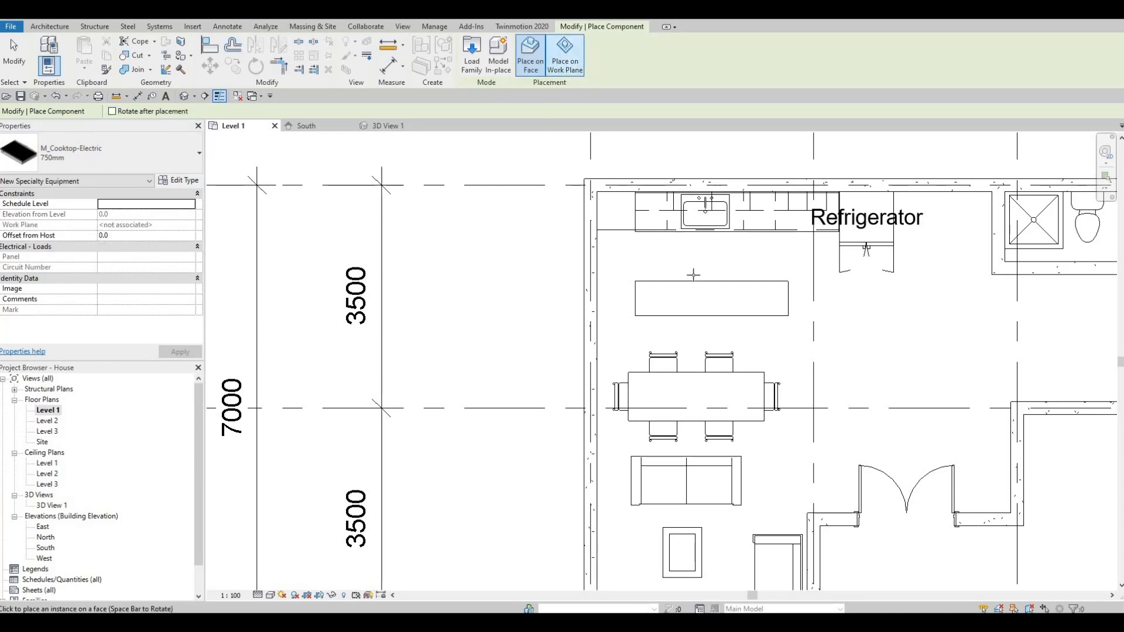
Place the cooktop on the Level 1 work plane, rotated 180 degrees, against the island counter top's edge facing the dining table.
{"action": "left_click", "coordinate": [565, 55]}
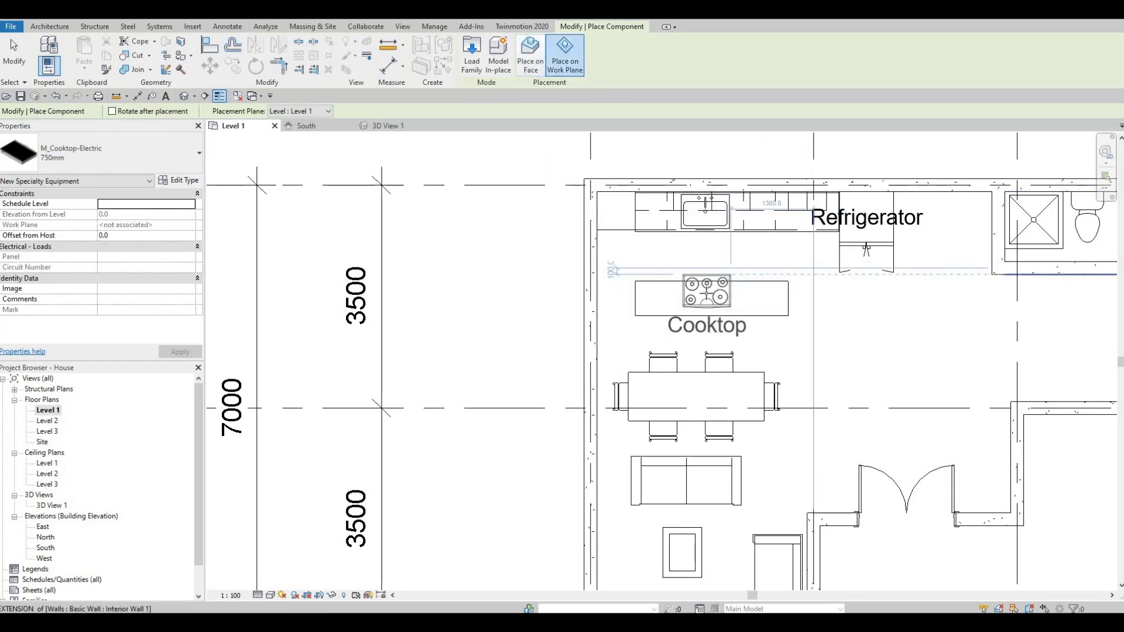
{"action": "key", "text": "space"}
{"action": "key", "text": "space"}
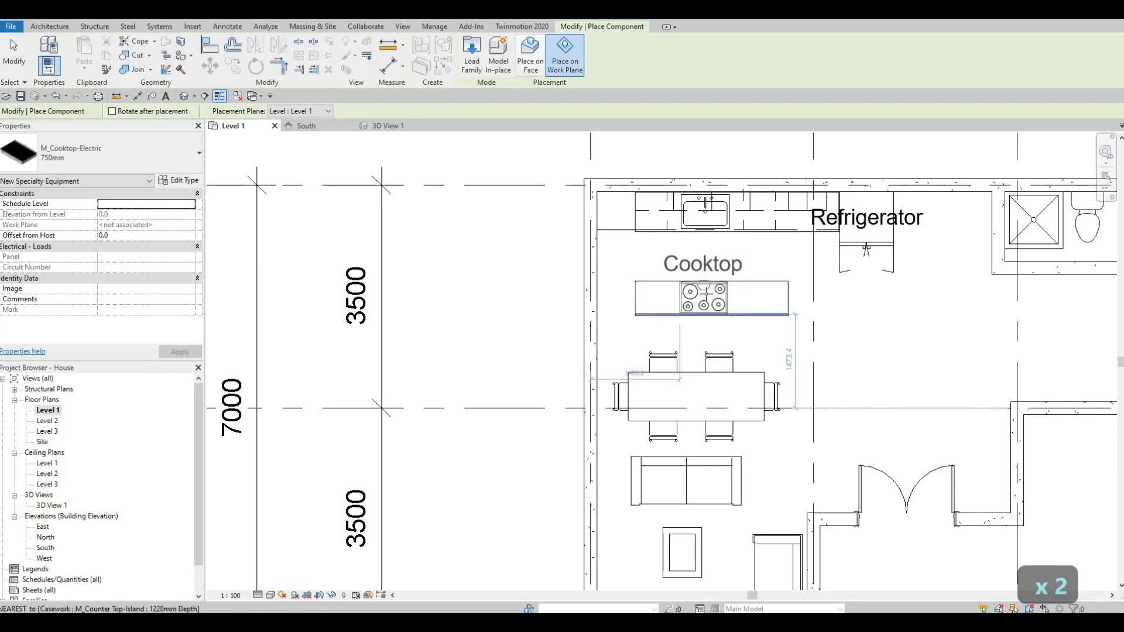
{"action": "left_click", "coordinate": [688, 319]}
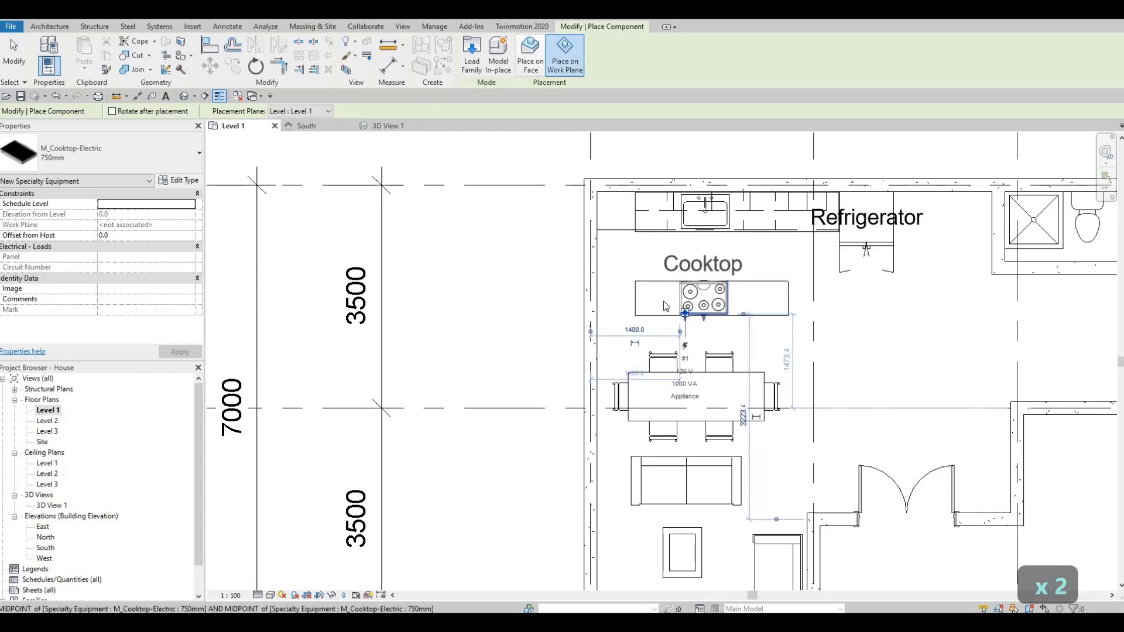
{"action": "key", "text": "Escape"}
{"action": "middle_click_drag", "start_coordinate": [660, 348], "coordinate": [662, 320]}
{"action": "key", "text": "Escape"}
{"action": "scroll", "coordinate": [717, 267], "scroll_direction": "up", "scroll_amount": 5}
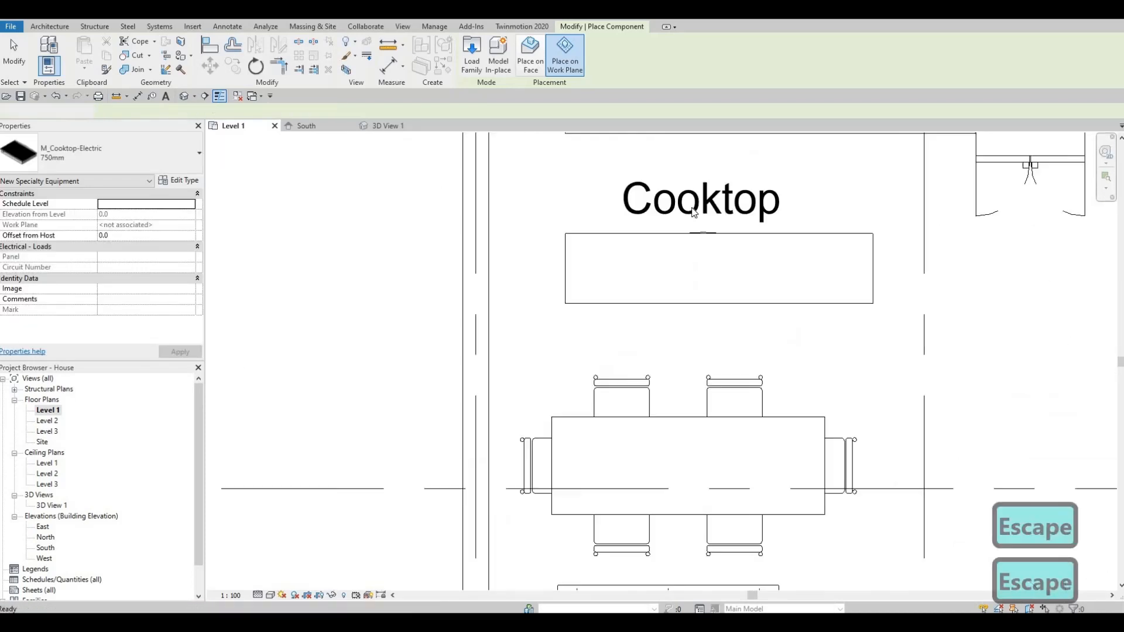
{"action": "key", "text": "Escape"}
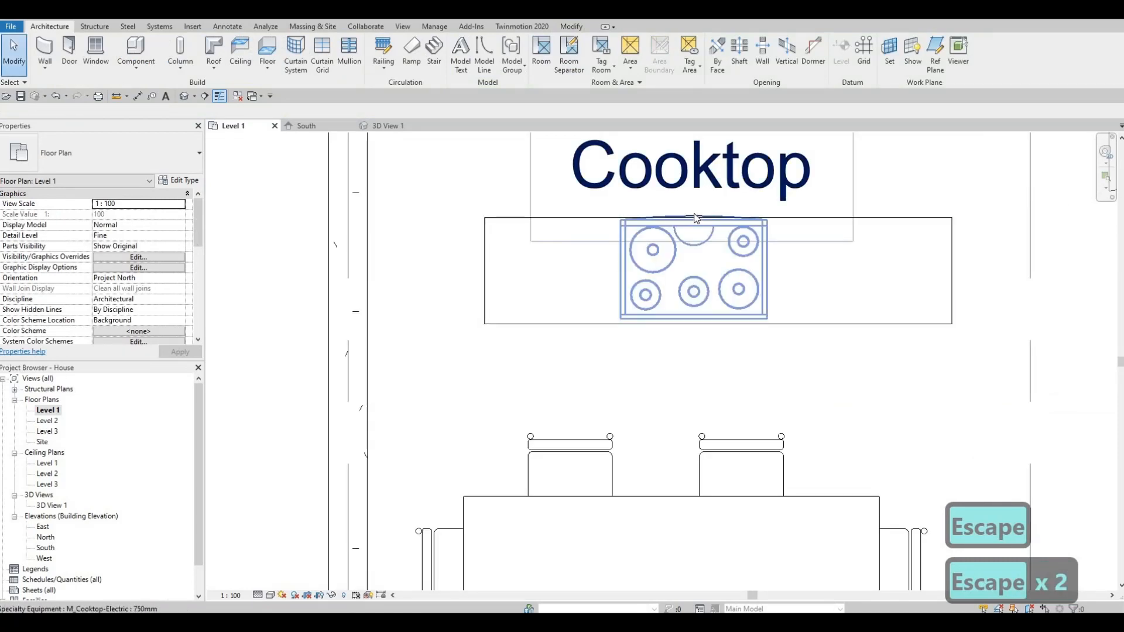
Set the cooktop's elevation from Level 1 to 730 mm.
{"action": "left_click", "coordinate": [697, 221]}
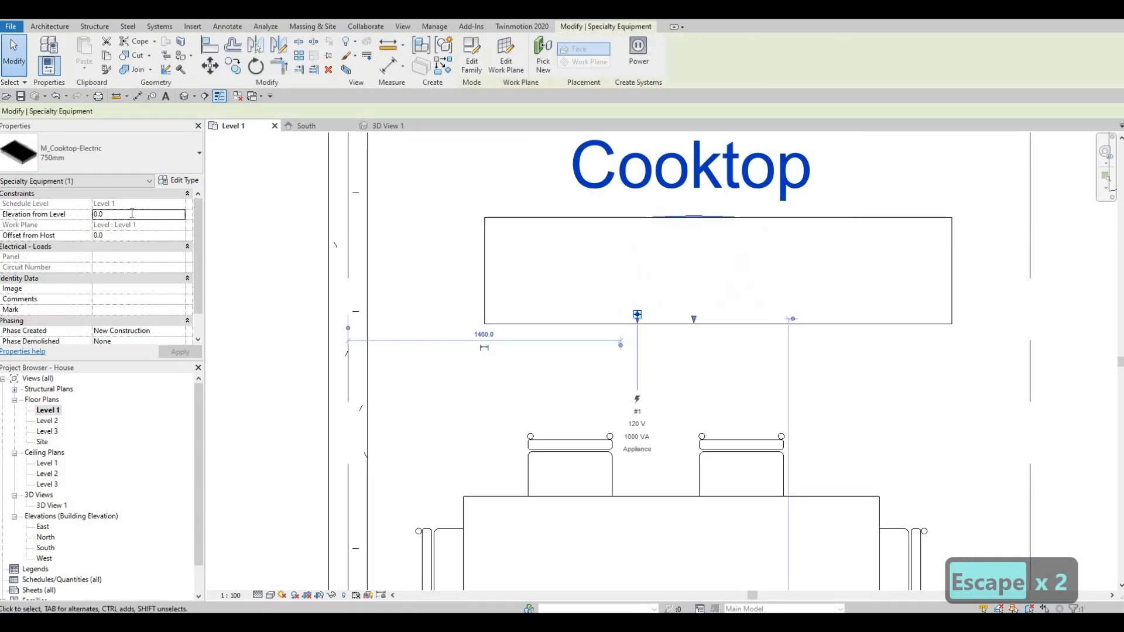
{"action": "left_click", "coordinate": [132, 213]}
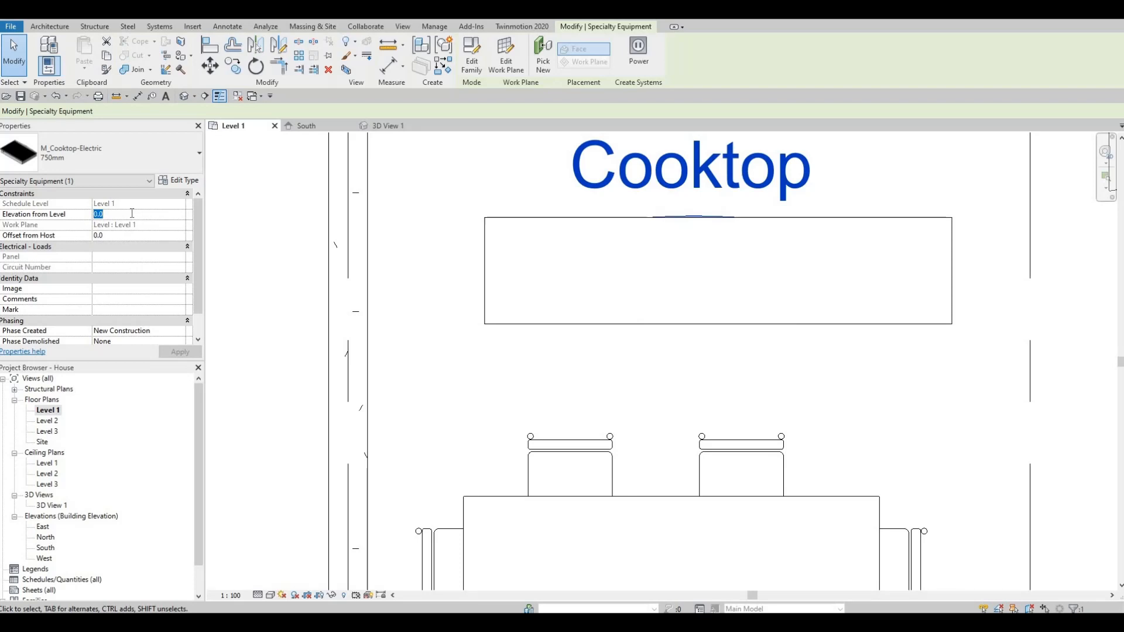
{"action": "type", "text": "29"}
{"action": "key", "text": "BackSpace"}
{"action": "key", "text": "BackSpace"}
{"action": "key", "text": "BackSpace"}
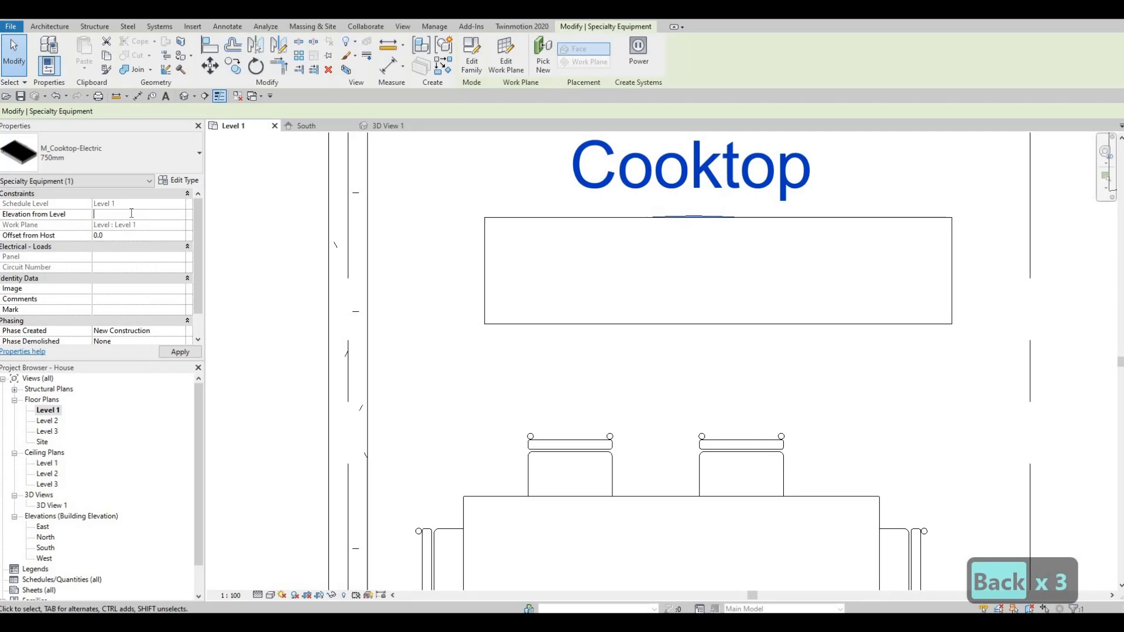
{"action": "key", "text": "F1"}
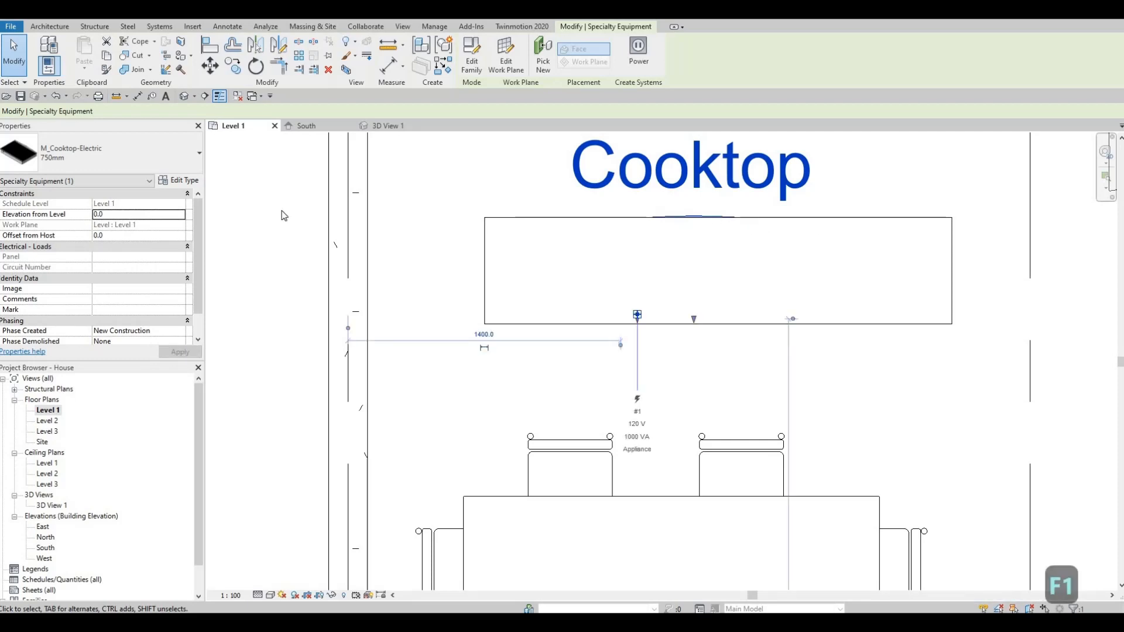
{"action": "left_click", "coordinate": [112, 215]}
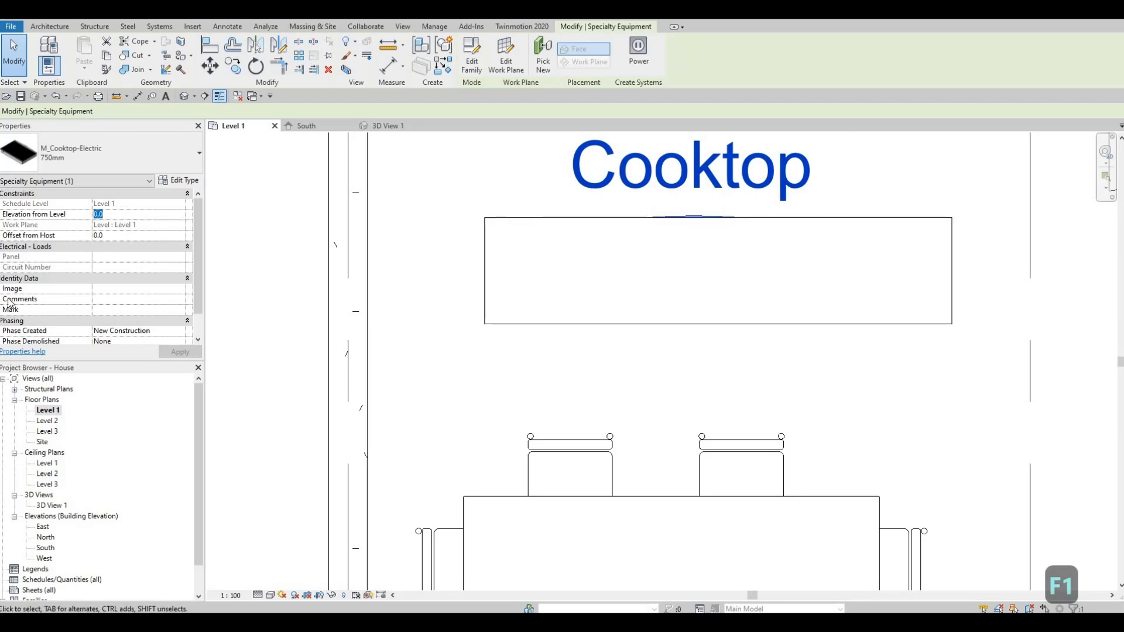
{"action": "type", "text": "730"}
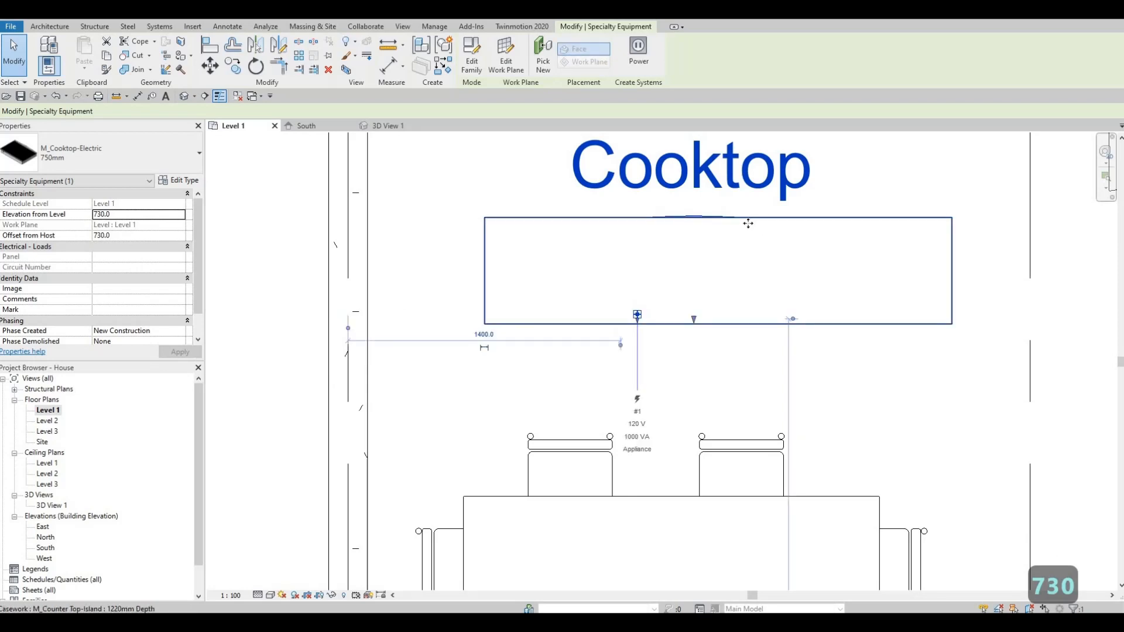
Set the cooktop's offset from its host to 0.
{"action": "left_click", "coordinate": [679, 219]}
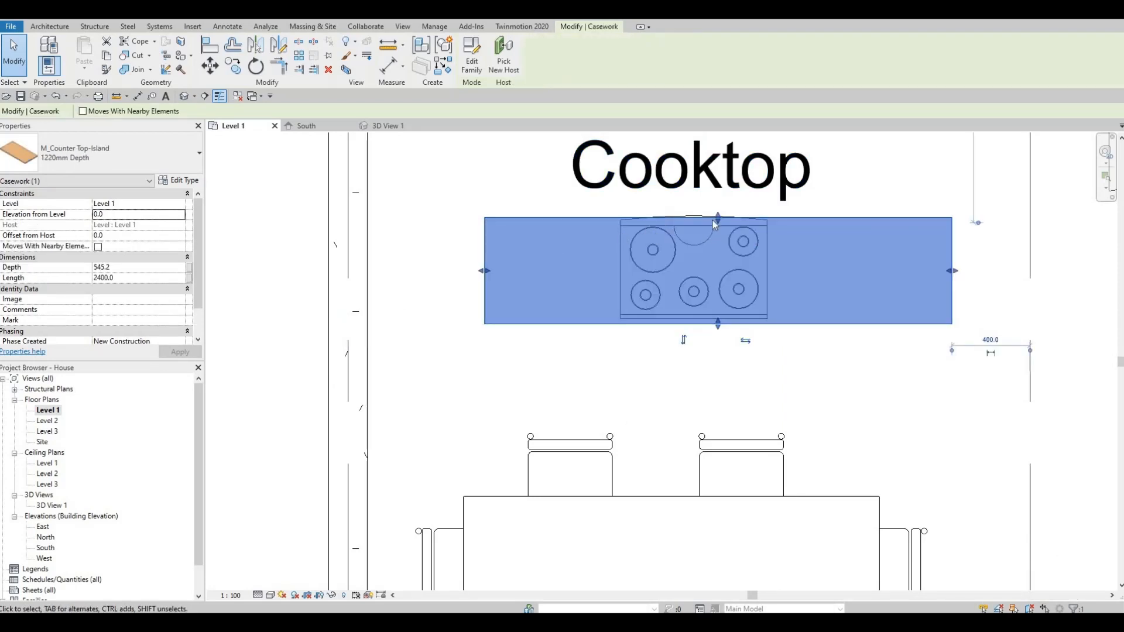
{"action": "key", "text": "Escape"}
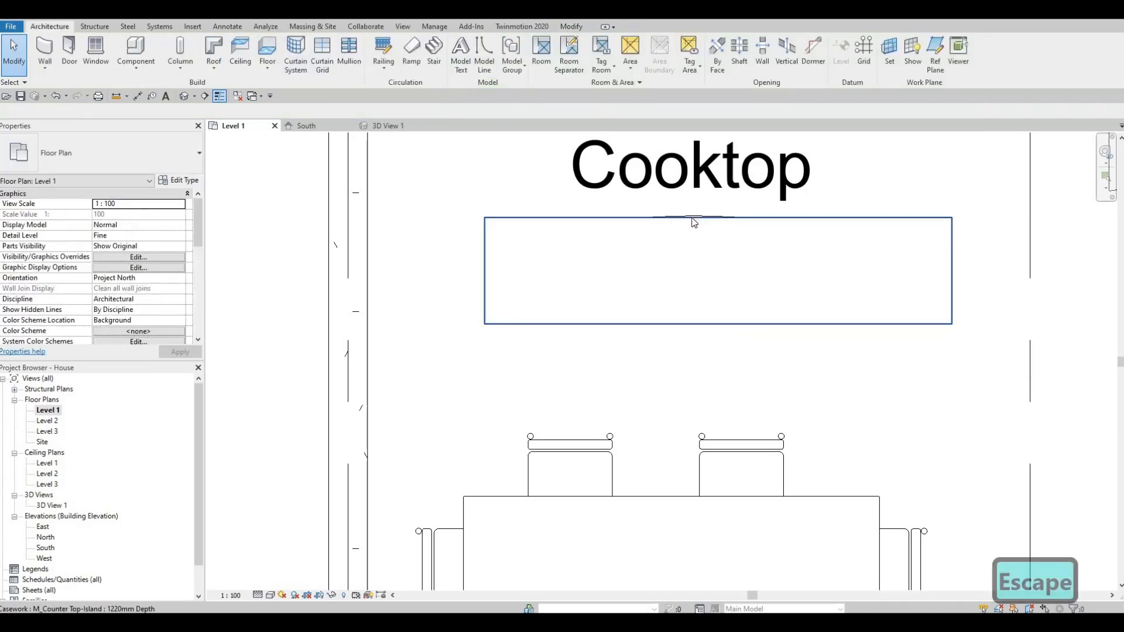
{"action": "left_click", "coordinate": [804, 222]}
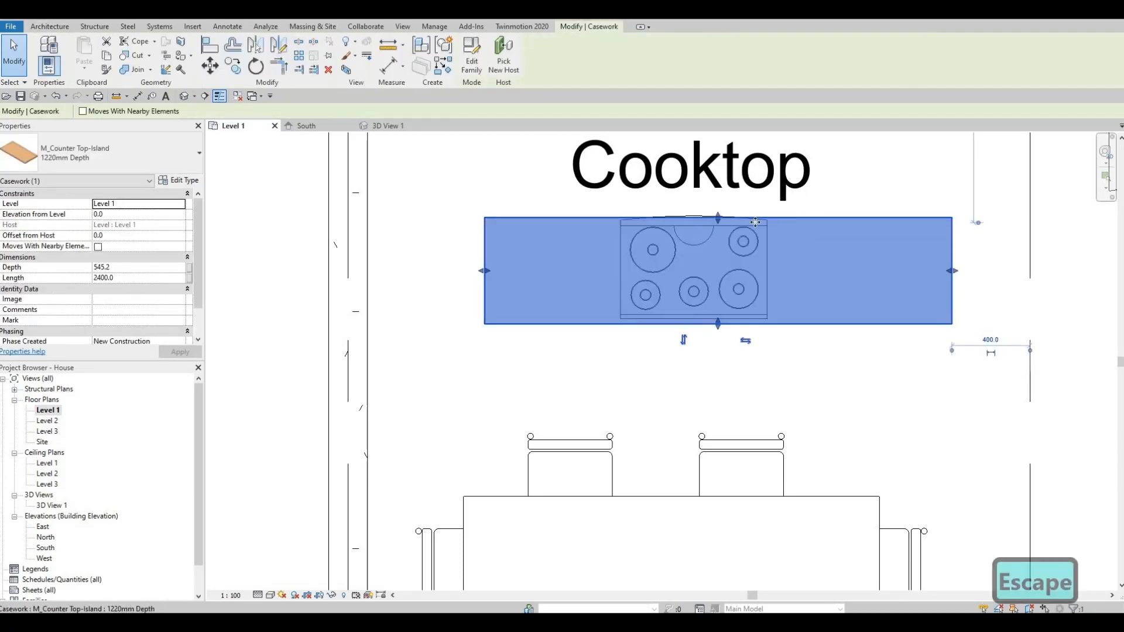
{"action": "key", "text": "Escape"}
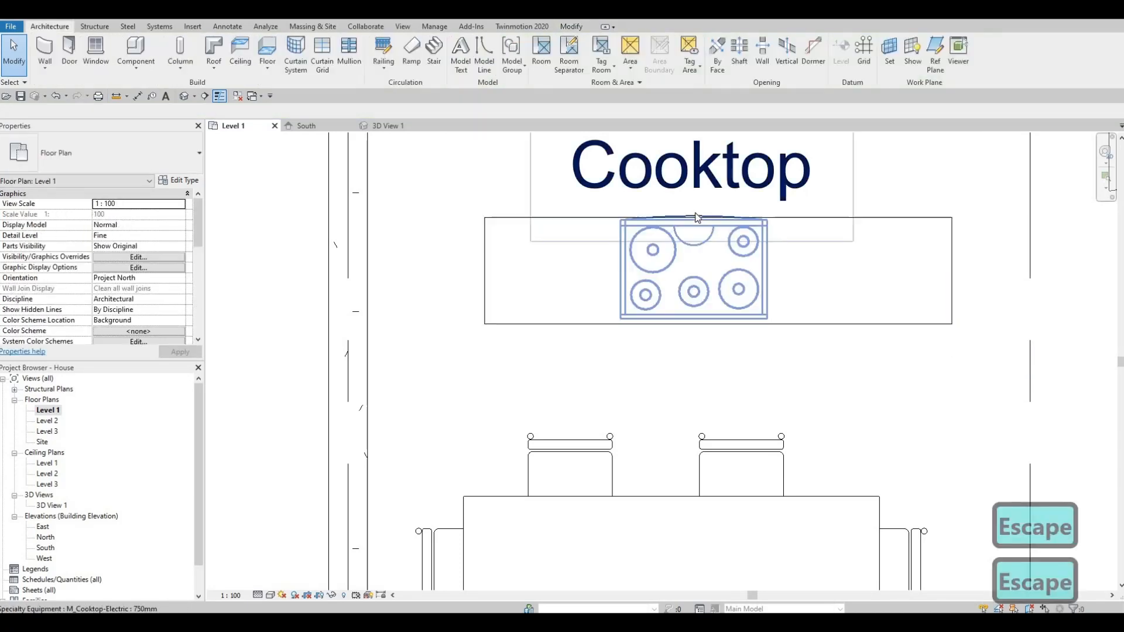
{"action": "left_click", "coordinate": [696, 217]}
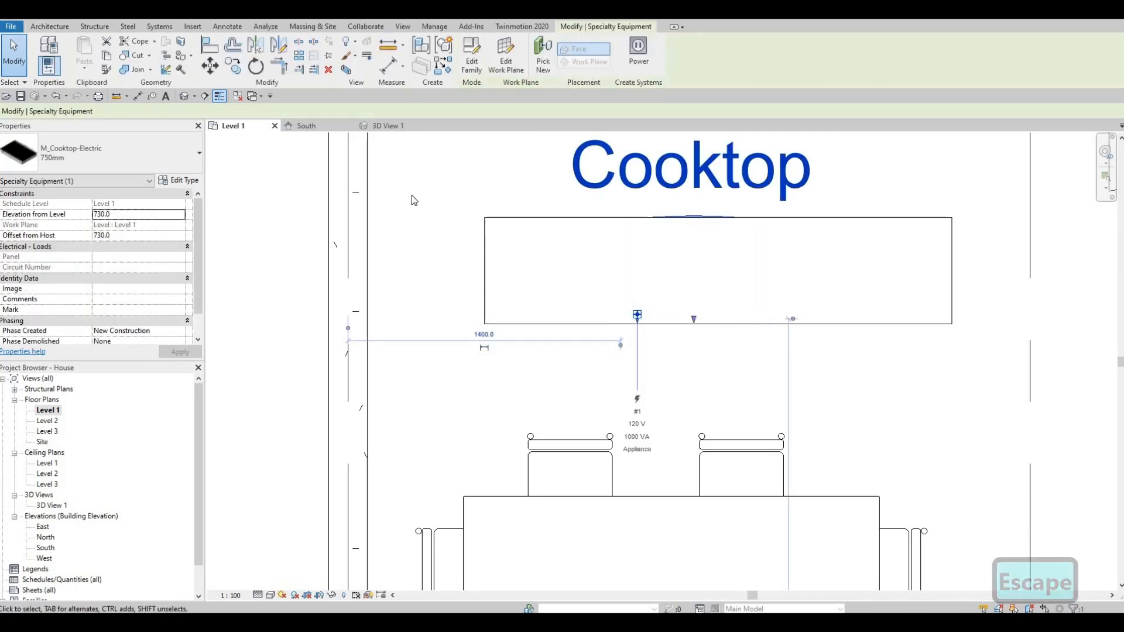
{"action": "left_click", "coordinate": [129, 236]}
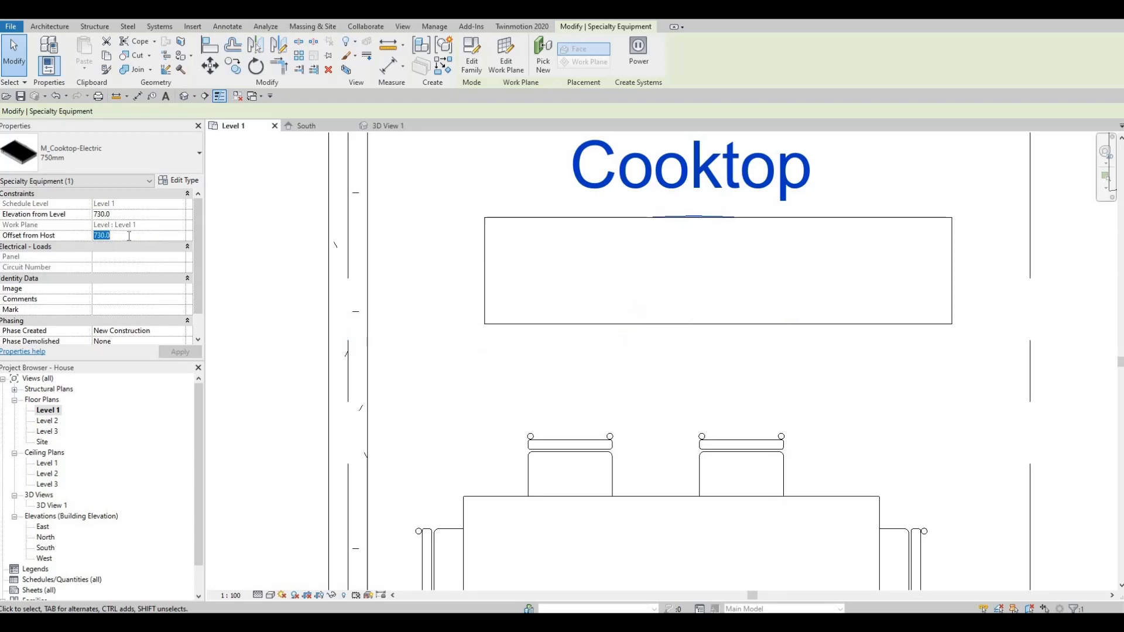
{"action": "type", "text": "0"}
{"action": "key", "text": "Return"}
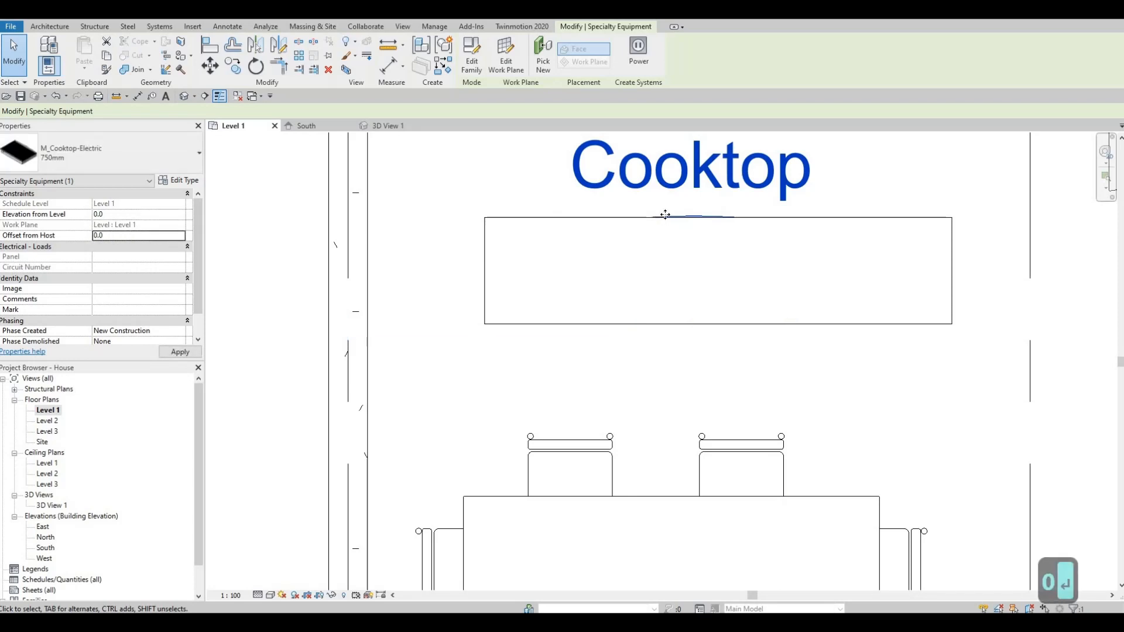
Set the selected cooktop's elevation from Level 1 back to 730 mm.
{"action": "left_click", "coordinate": [153, 213]}
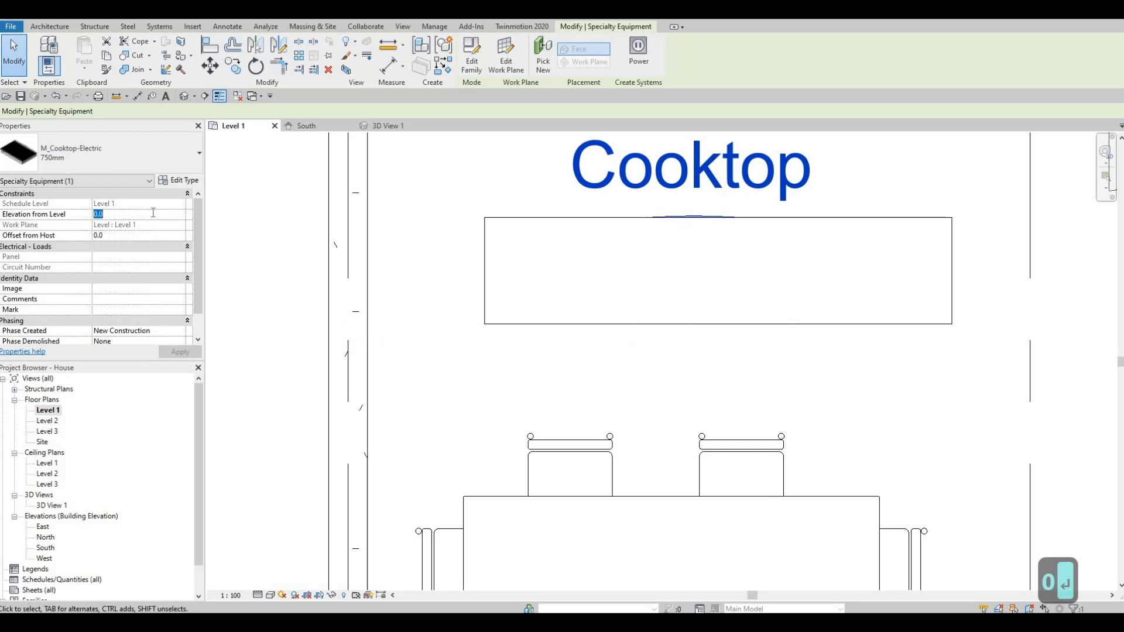
{"action": "type", "text": "730"}
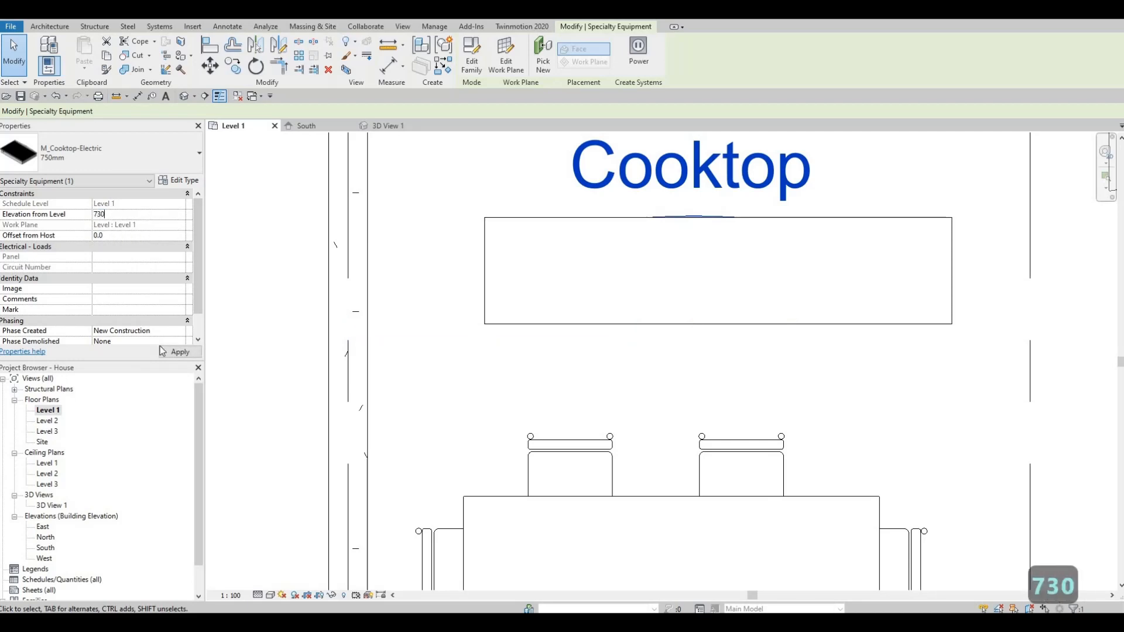
{"action": "left_click", "coordinate": [171, 354]}
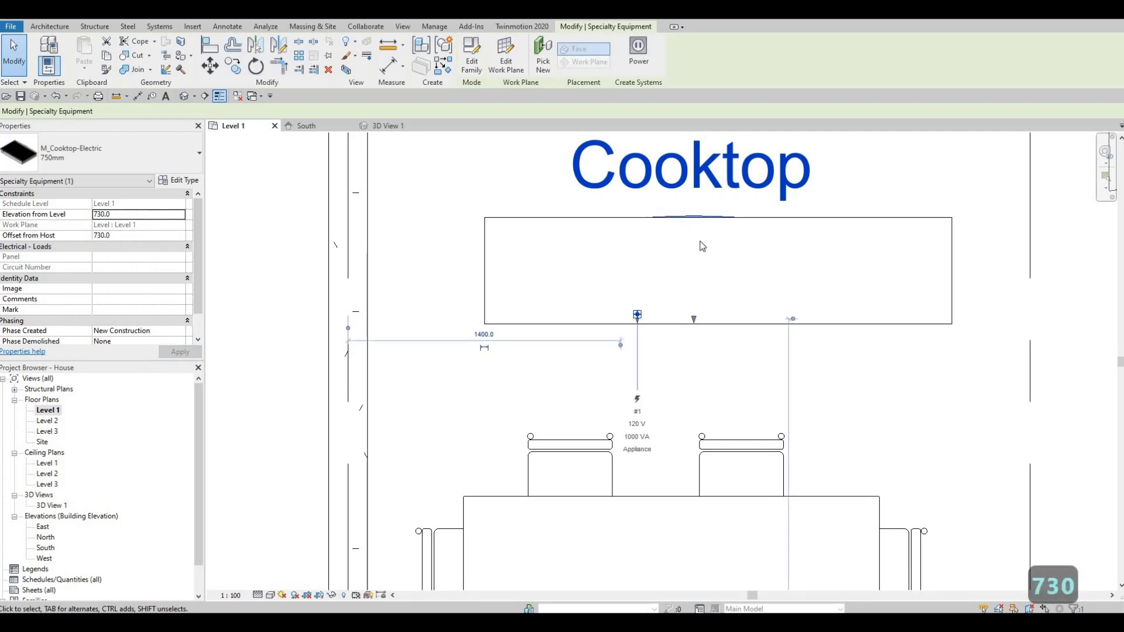
{"action": "key", "text": "Escape"}
{"action": "key", "text": "Escape"}
{"action": "scroll", "coordinate": [666, 213], "scroll_direction": "down", "scroll_amount": 3}
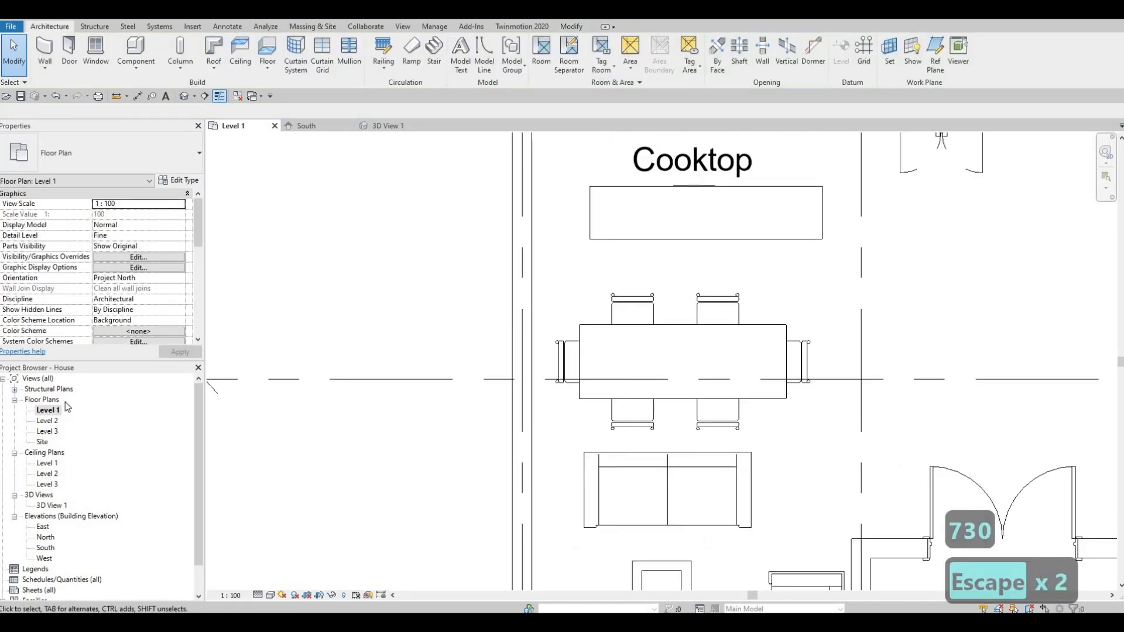
Open 3D View 1 and set the cooktop's elevation from Level 1 to 830 mm.
{"action": "double_click", "coordinate": [49, 506]}
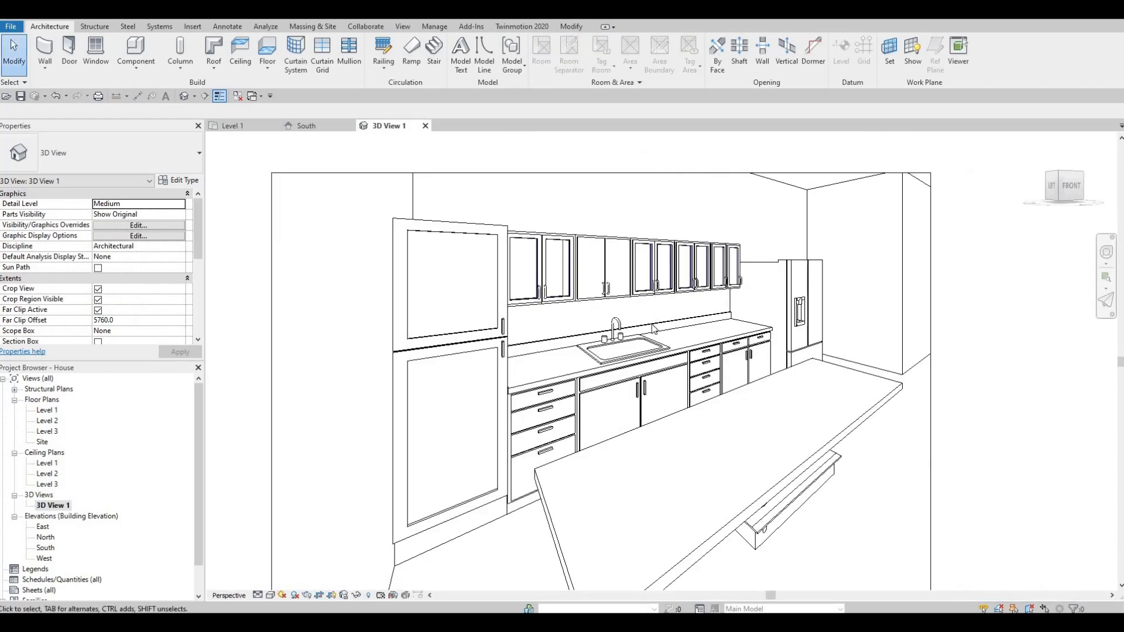
{"action": "scroll", "coordinate": [691, 384], "scroll_direction": "down", "scroll_amount": 3}
{"action": "left_click", "coordinate": [656, 362]}
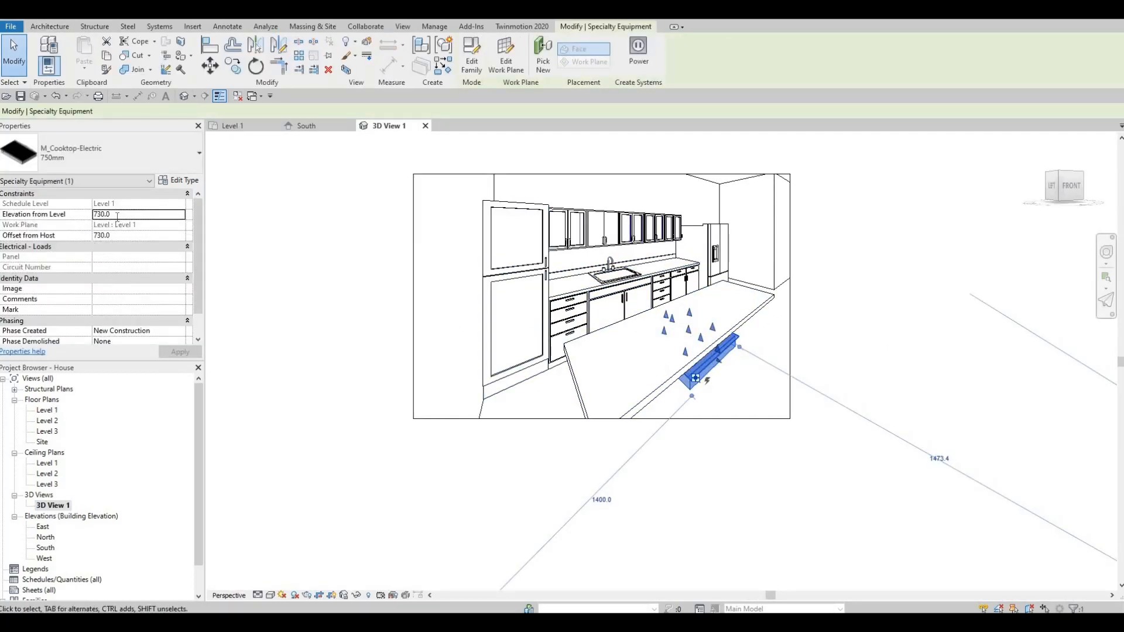
{"action": "left_click", "coordinate": [117, 214]}
{"action": "type", "text": "830"}
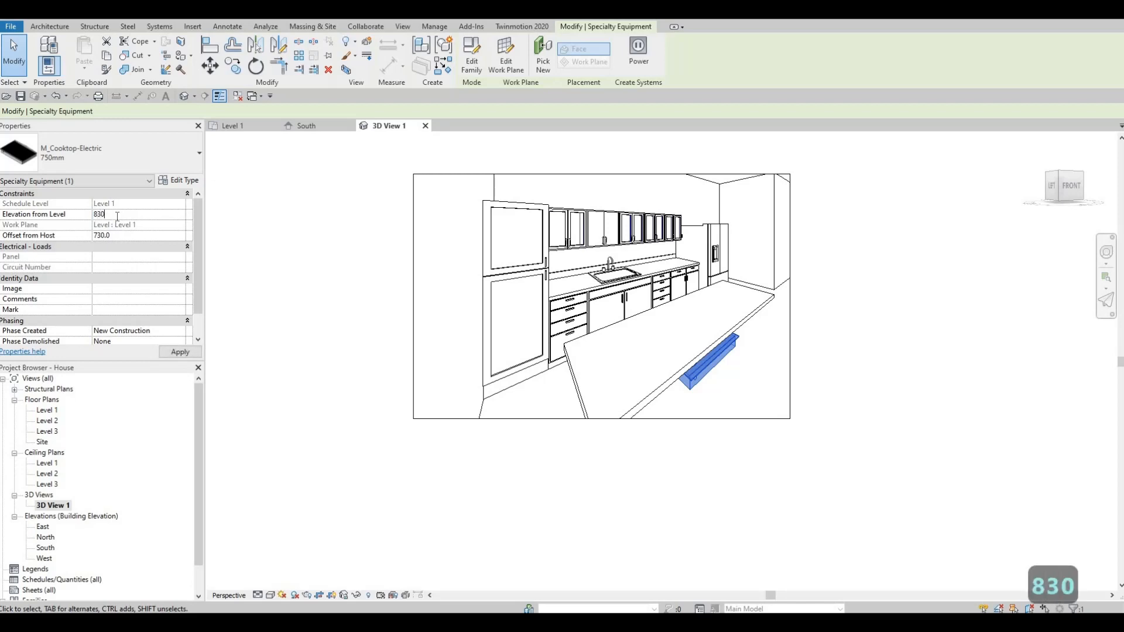
{"action": "left_click", "coordinate": [174, 353]}
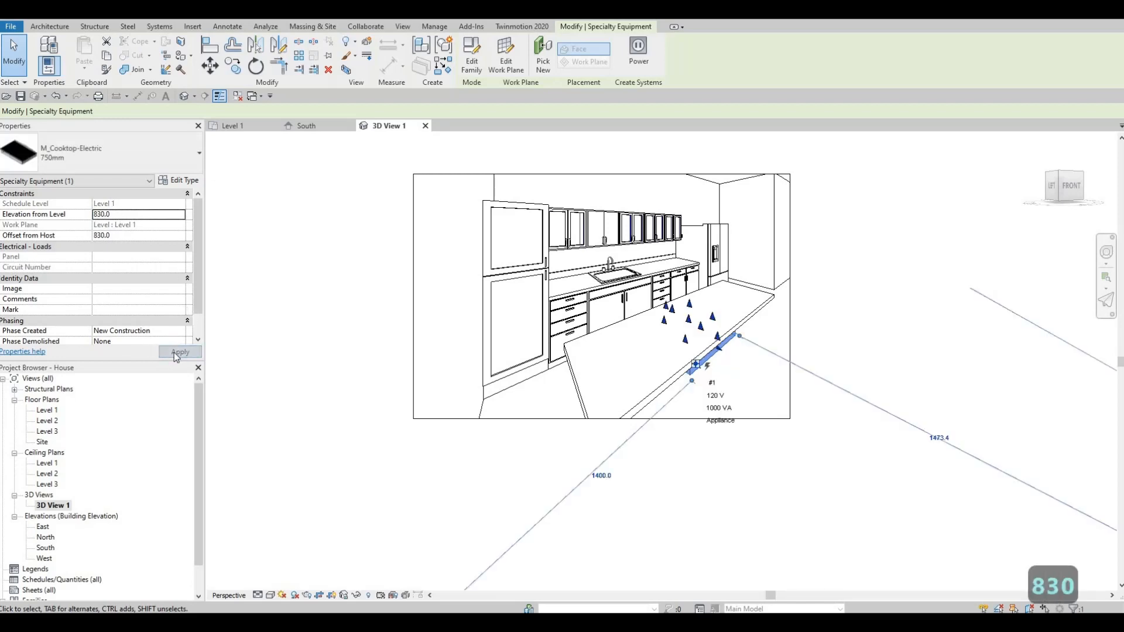
Set the cooktop's elevation from Level 1 to 930 mm and check it on the island in the 3D view.
{"action": "left_click", "coordinate": [133, 214]}
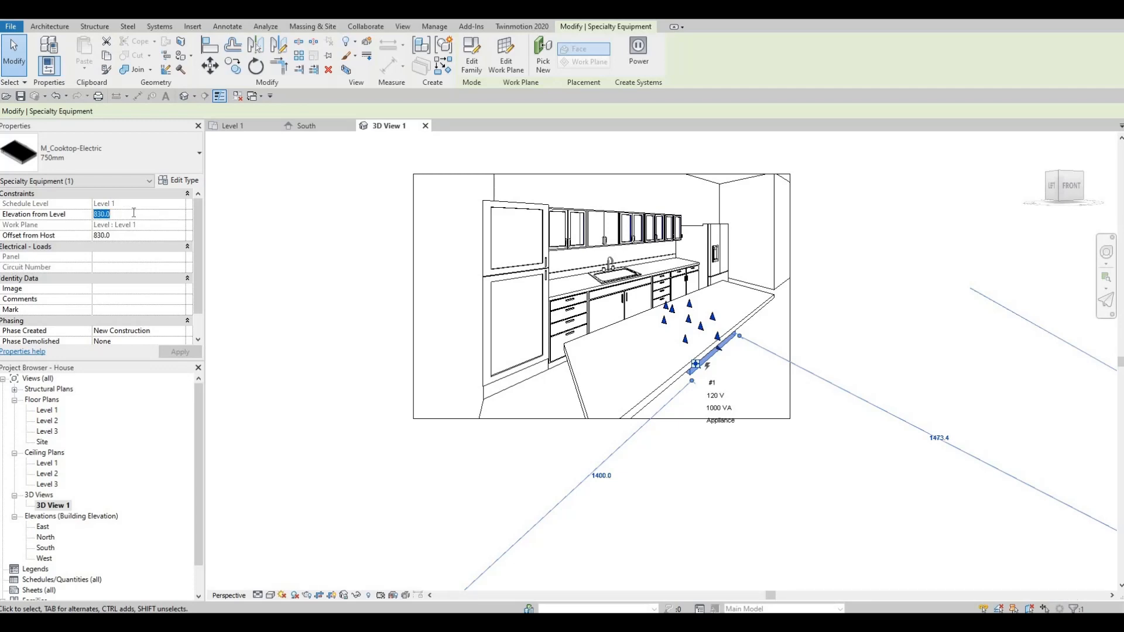
{"action": "type", "text": "930"}
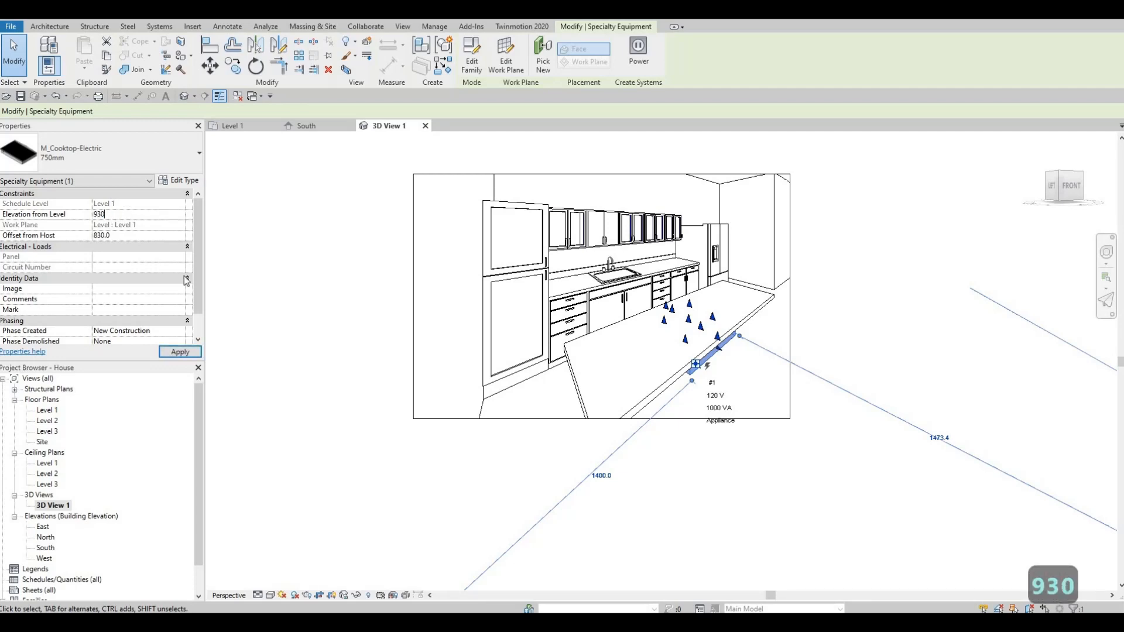
{"action": "left_click", "coordinate": [179, 352]}
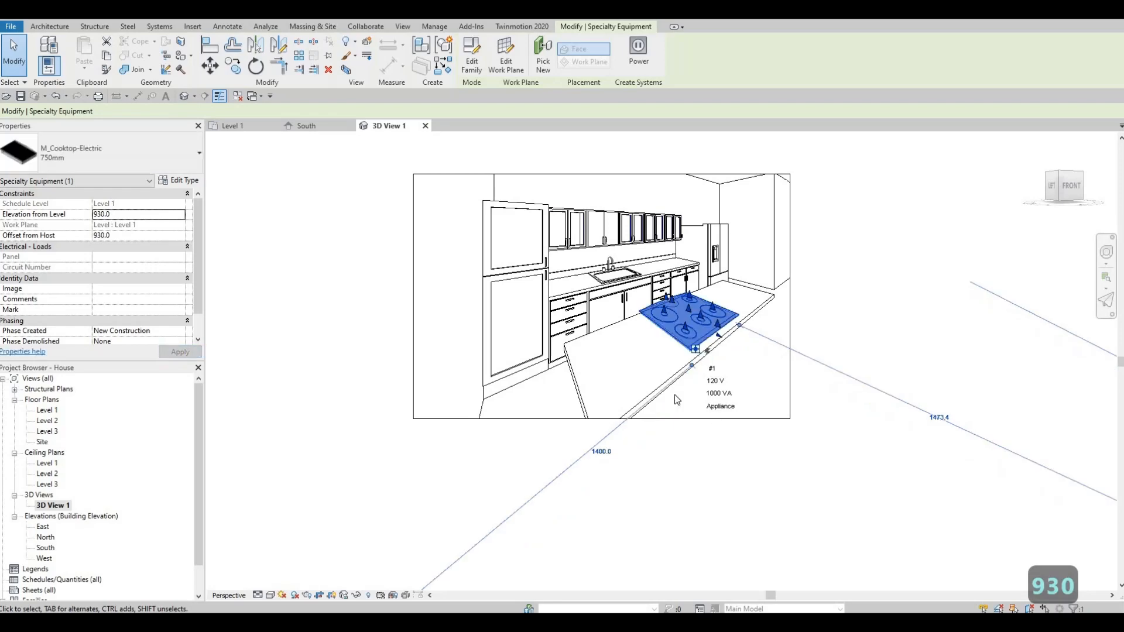
{"action": "key", "text": "Escape"}
{"action": "key", "text": "Escape"}
{"action": "middle_click_drag", "start_coordinate": [695, 366], "coordinate": [629, 341], "text": "shift"}
{"action": "scroll", "coordinate": [635, 229], "scroll_direction": "up", "scroll_amount": 5}
{"action": "scroll", "coordinate": [638, 309], "scroll_direction": "down", "scroll_amount": 4}
{"action": "scroll", "coordinate": [633, 337], "scroll_direction": "up", "scroll_amount": 3}
{"action": "scroll", "coordinate": [634, 338], "scroll_direction": "down", "scroll_amount": 3}
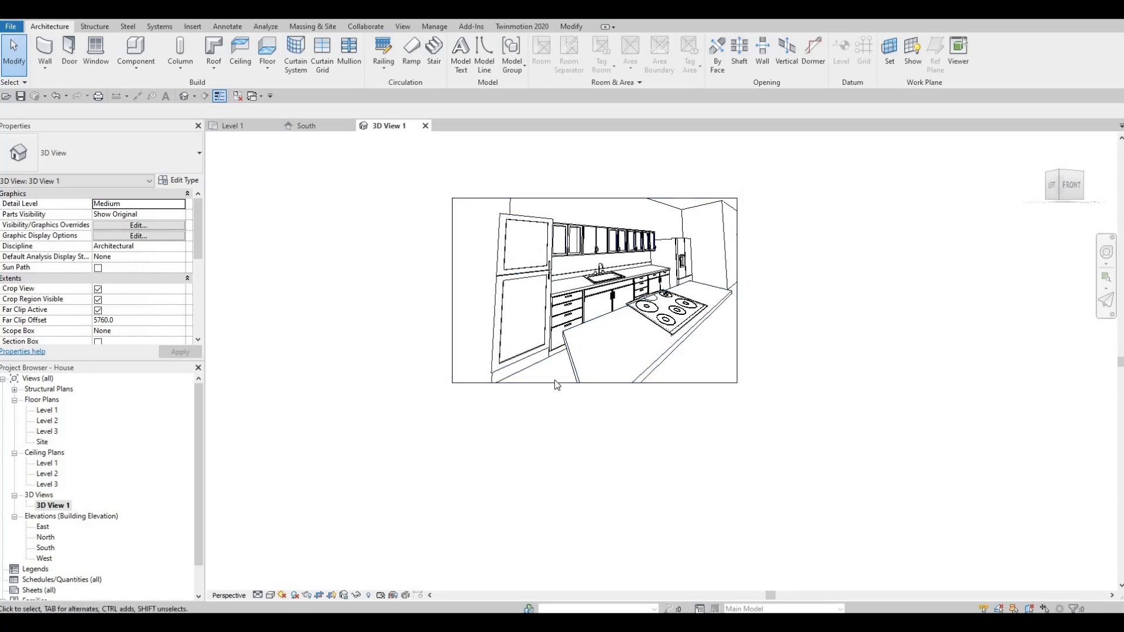
{"action": "left_click", "coordinate": [571, 362]}
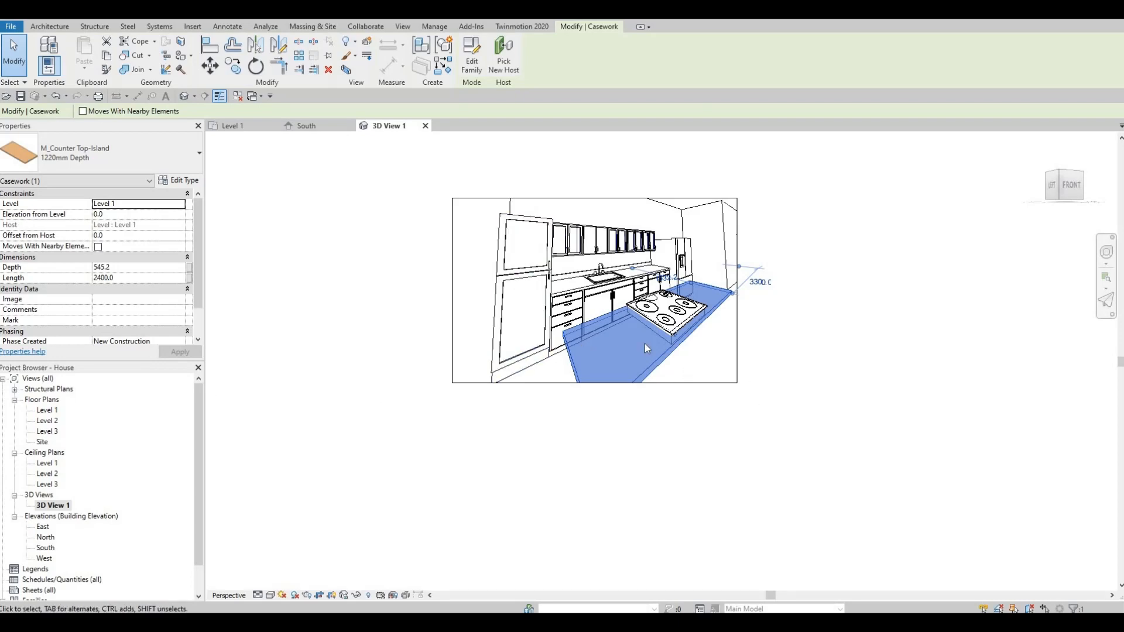
{"action": "key", "text": "Escape"}
{"action": "key", "text": "Escape"}
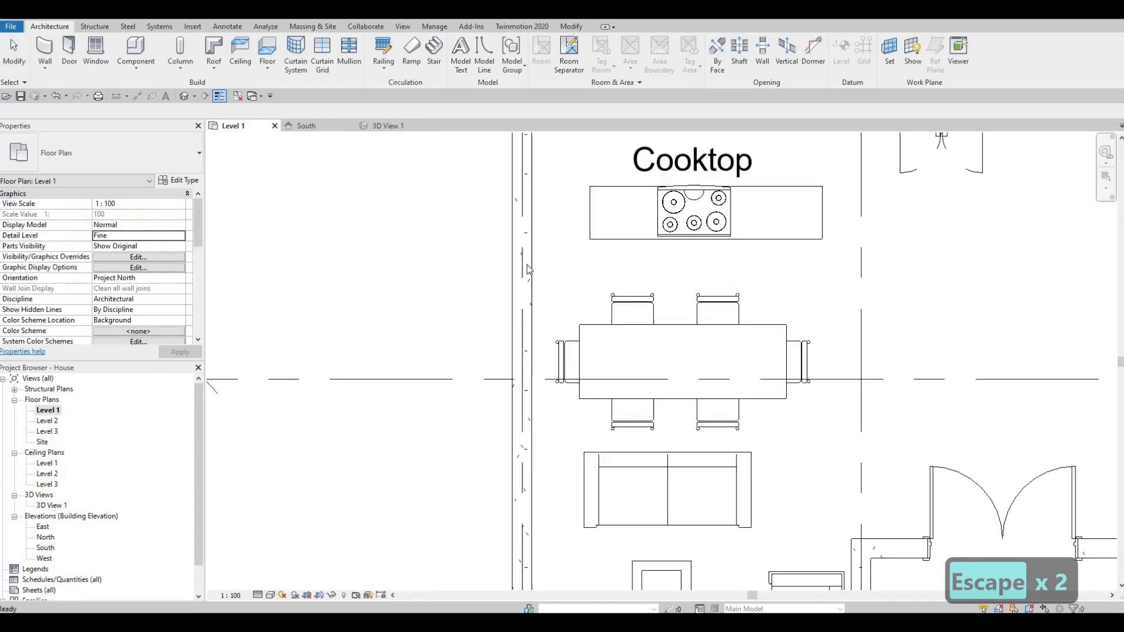
{"action": "scroll", "coordinate": [604, 242], "scroll_direction": "down", "scroll_amount": 1}
{"action": "middle_click_drag", "start_coordinate": [604, 241], "coordinate": [604, 256]}
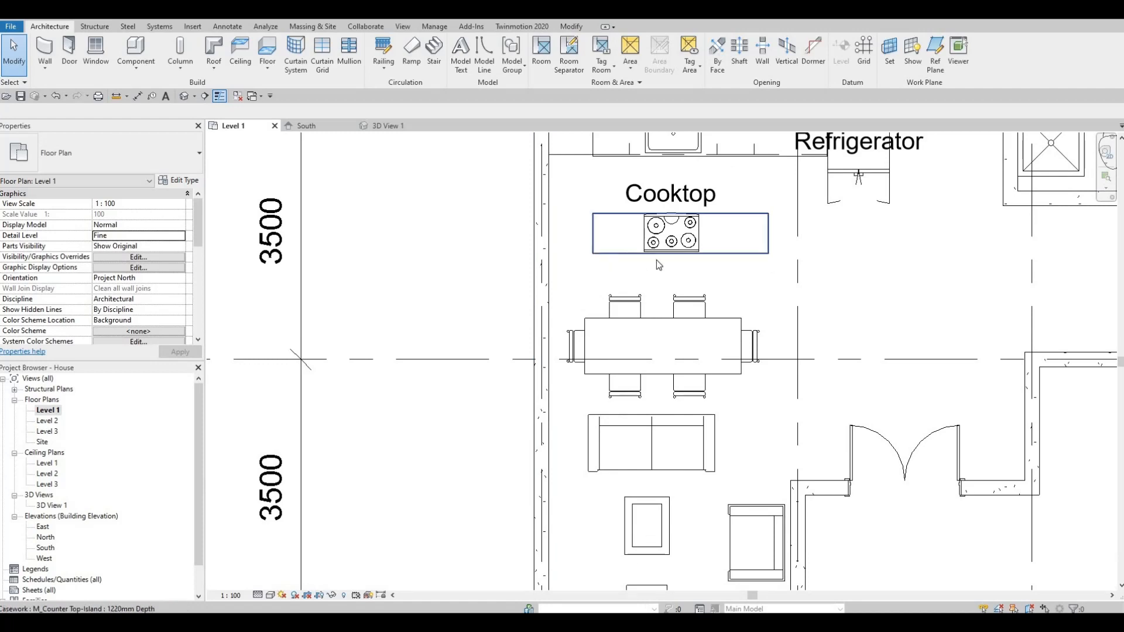
{"action": "left_click", "coordinate": [609, 252]}
{"action": "left_click", "coordinate": [681, 265]}
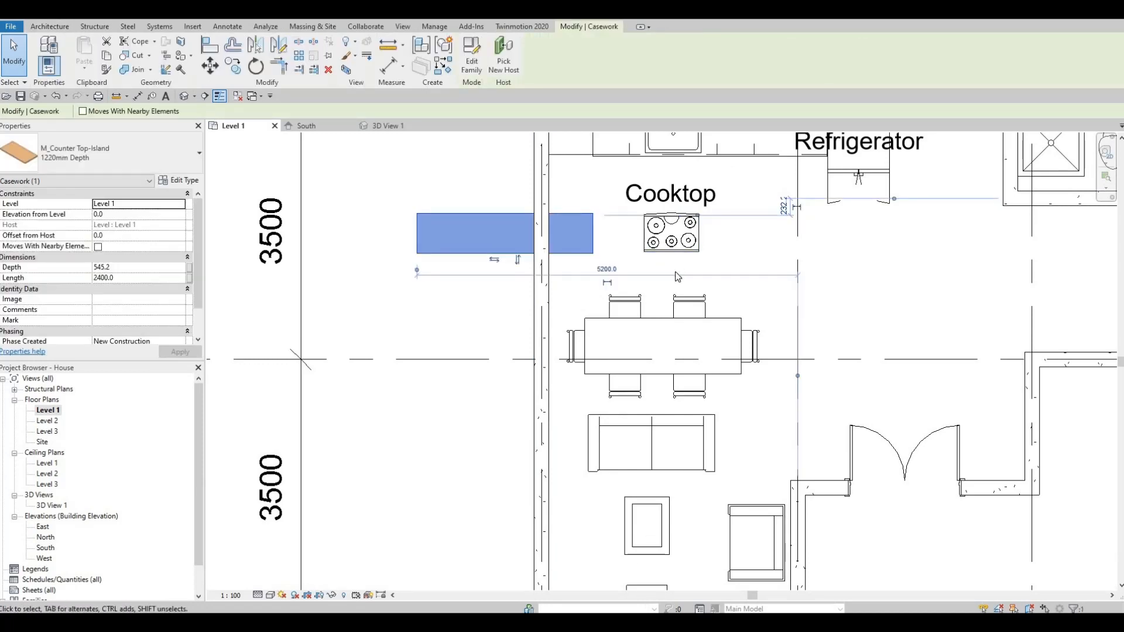
{"action": "key", "text": "ctrl+z"}
{"action": "scroll", "coordinate": [682, 254], "scroll_direction": "up", "scroll_amount": 2}
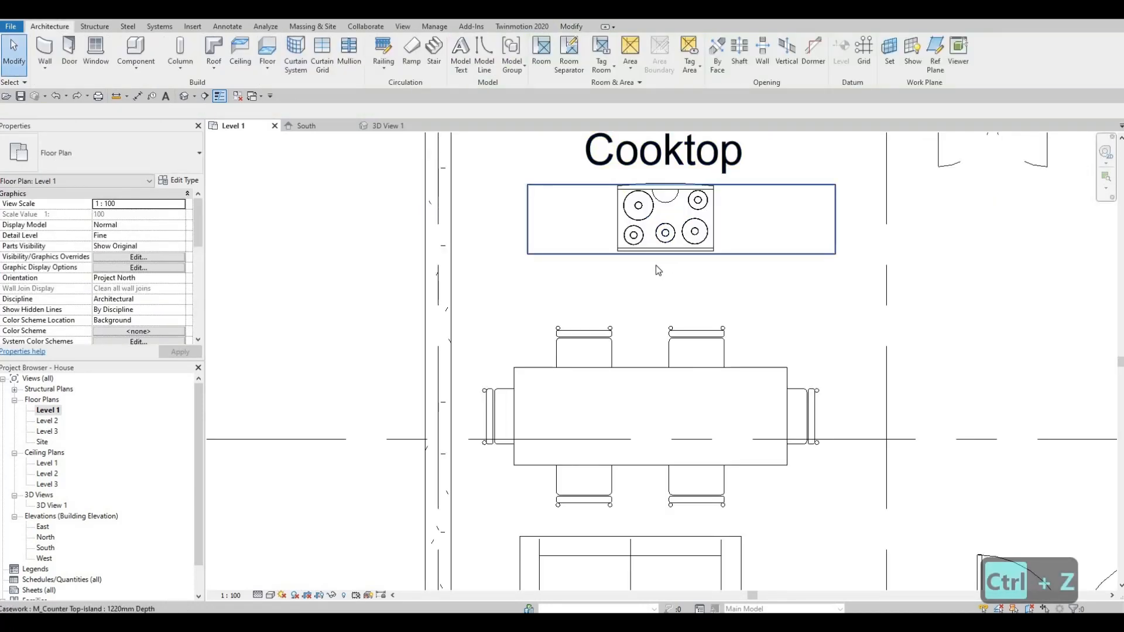
Deepen the island counter top in the Level 1 plan by pulling its long edge facing the dining table towards the chairs.
{"action": "left_click", "coordinate": [680, 258]}
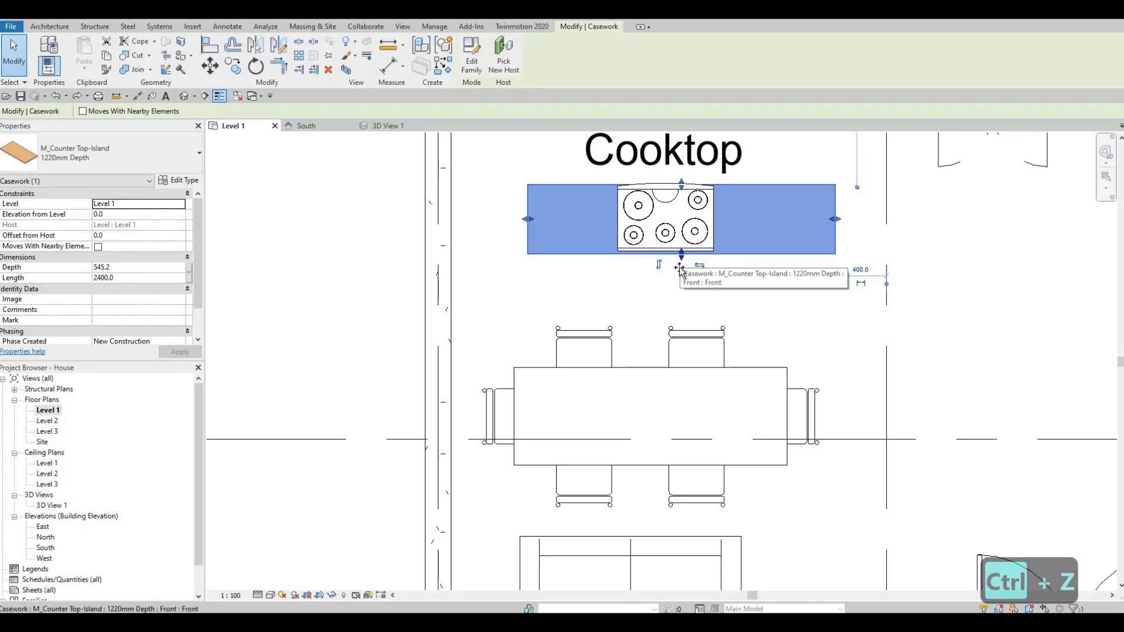
{"action": "left_click_drag", "start_coordinate": [681, 259], "coordinate": [677, 293]}
{"action": "left_click_drag", "start_coordinate": [673, 305], "coordinate": [673, 304]}
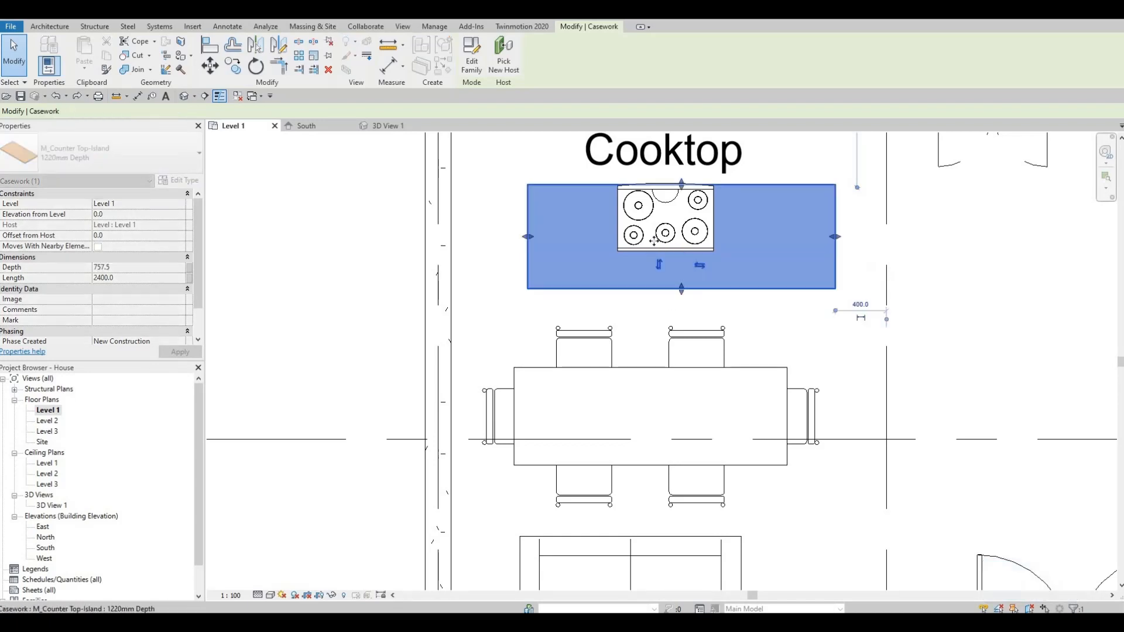
{"action": "scroll", "coordinate": [662, 275], "scroll_direction": "down", "scroll_amount": 4}
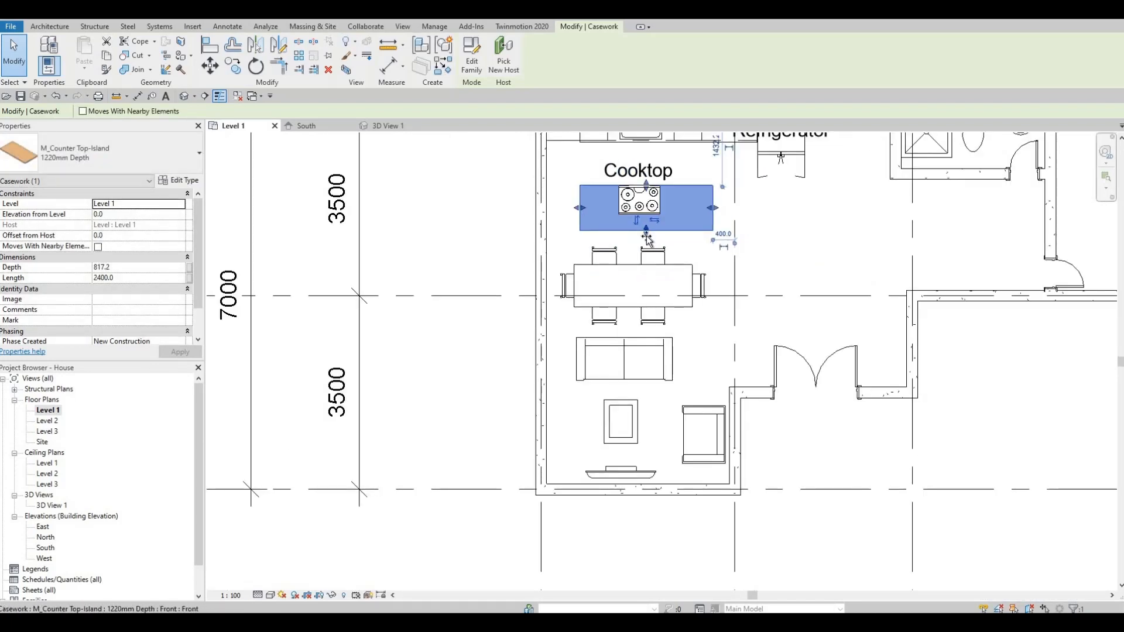
{"action": "middle_click_drag", "start_coordinate": [641, 283], "coordinate": [602, 276]}
{"action": "key", "text": "Escape"}
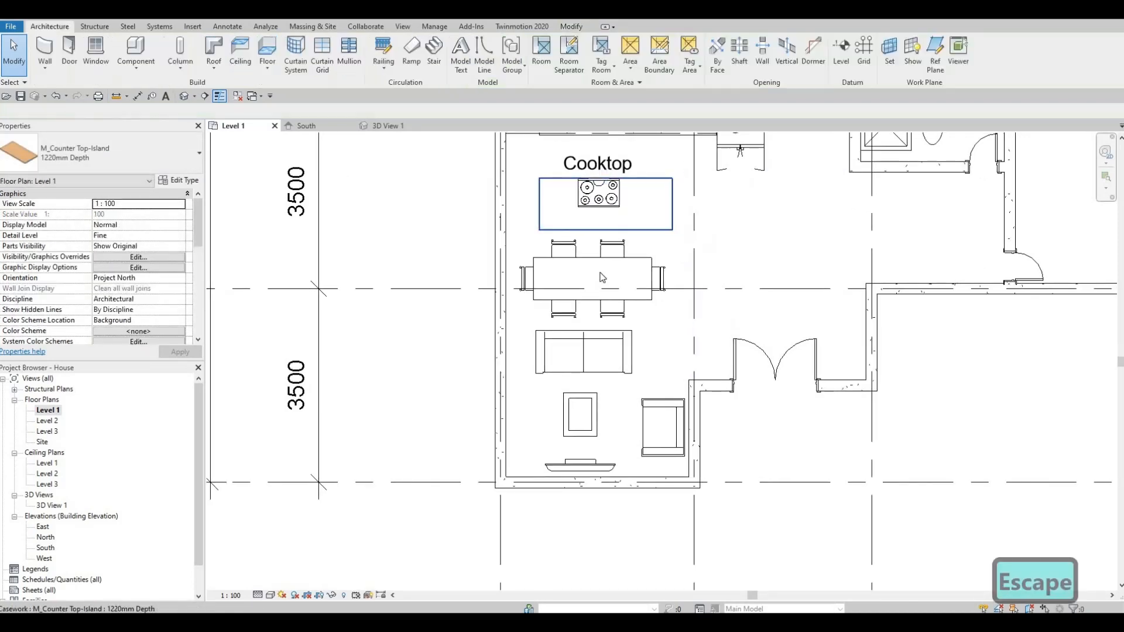
{"action": "scroll", "coordinate": [614, 304], "scroll_direction": "down", "scroll_amount": 5}
{"action": "scroll", "coordinate": [618, 309], "scroll_direction": "up", "scroll_amount": 5}
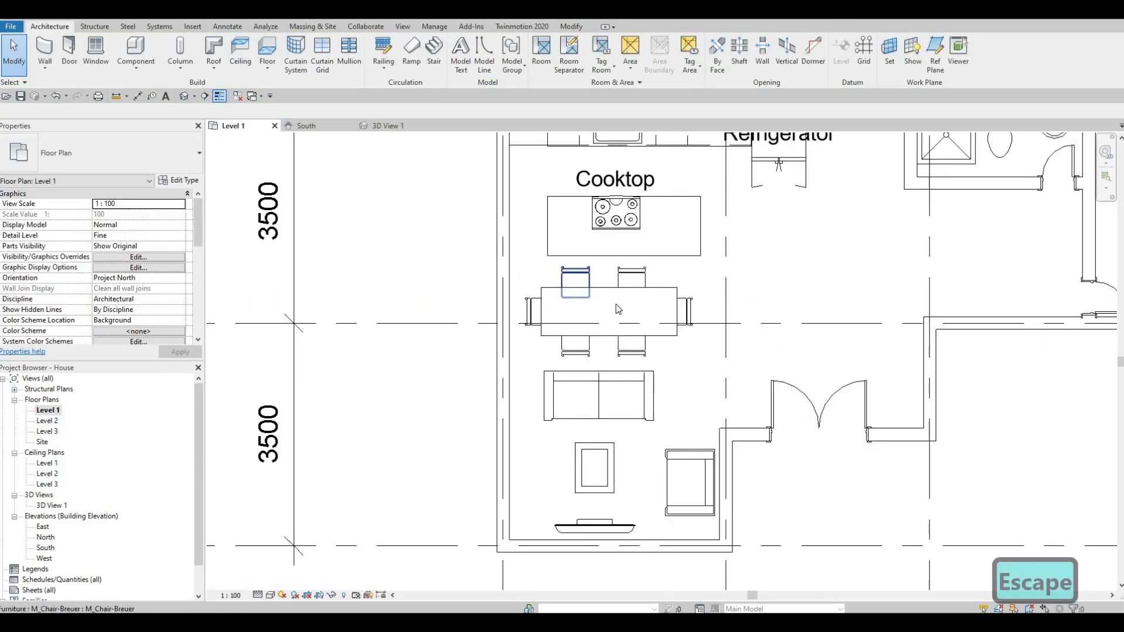
Move the dining table with its six chairs sideways, away from the island, until the set lines up with the entrance double doors.
{"action": "mouse_move", "coordinate": [714, 361]}
{"action": "left_mouse_down"}
{"action": "mouse_move", "coordinate": [526, 266]}
{"action": "mouse_move", "coordinate": [719, 362]}
{"action": "left_mouse_up"}
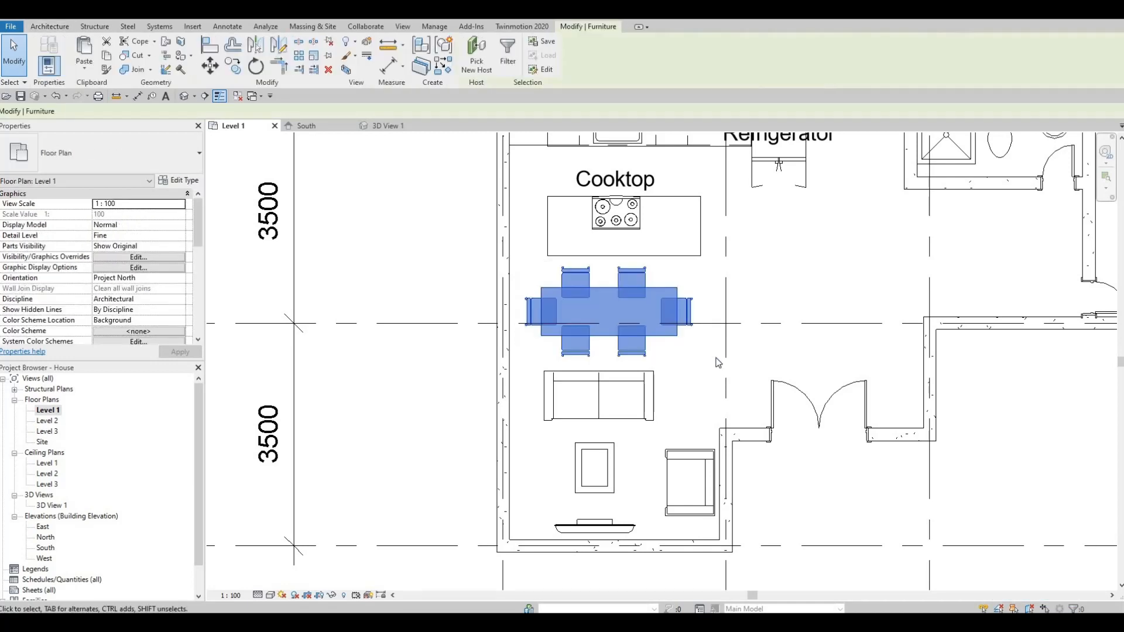
{"action": "key", "text": "Right"}
{"action": "key", "text": "Right"}
{"action": "key", "text": "Right"}
{"action": "key", "text": "Right"}
{"action": "key", "text": "Right"}
{"action": "key", "text": "Right"}
{"action": "key", "text": "Right"}
{"action": "key", "text": "Right"}
{"action": "key", "text": "Right"}
{"action": "key", "text": "Right"}
{"action": "key", "text": "Right"}
{"action": "key", "text": "Right"}
{"action": "key", "text": "Right"}
{"action": "key", "text": "Right"}
{"action": "key", "text": "Right"}
{"action": "key", "text": "Right"}
{"action": "key", "text": "Right"}
{"action": "key", "text": "Right"}
{"action": "key", "text": "Right"}
{"action": "key", "text": "Right"}
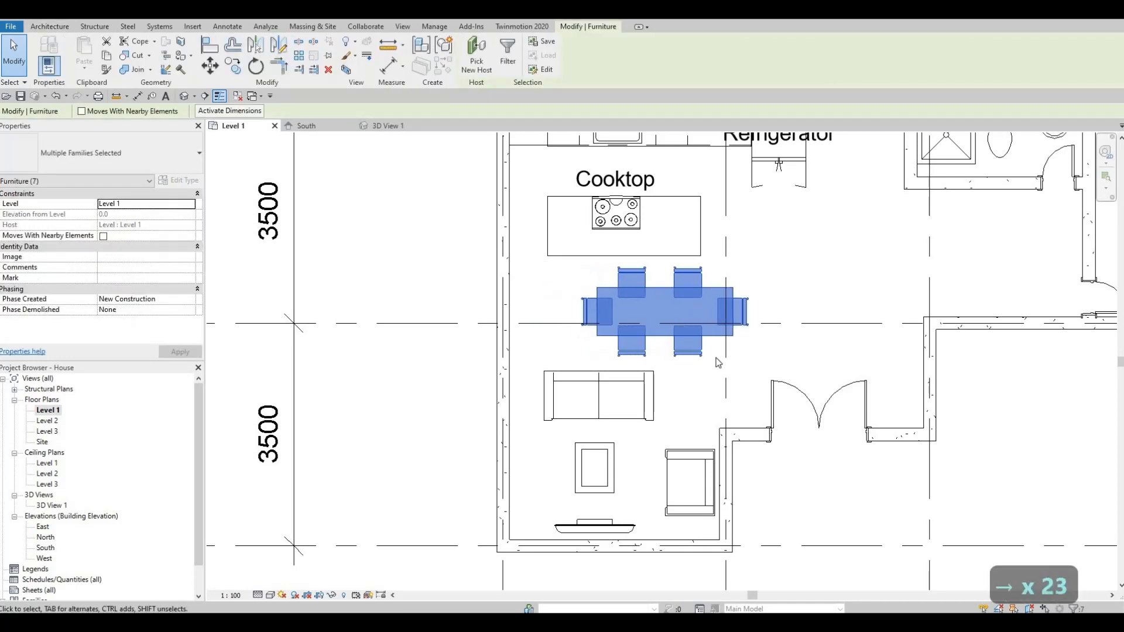
{"action": "key", "text": "Right"}
{"action": "key", "text": "Right"}
{"action": "key", "text": "Right"}
{"action": "key", "text": "Right"}
{"action": "key", "text": "Right"}
{"action": "key", "text": "Right"}
{"action": "key", "text": "Right"}
{"action": "key", "text": "Right"}
{"action": "key", "text": "Right"}
{"action": "key", "text": "Right"}
{"action": "key", "text": "Right"}
{"action": "key", "text": "Right"}
{"action": "key", "text": "Right"}
{"action": "key", "text": "Right"}
{"action": "key", "text": "Right"}
{"action": "key", "text": "Right"}
{"action": "key", "text": "Right"}
{"action": "key", "text": "Right"}
{"action": "key", "text": "Right"}
{"action": "key", "text": "Right"}
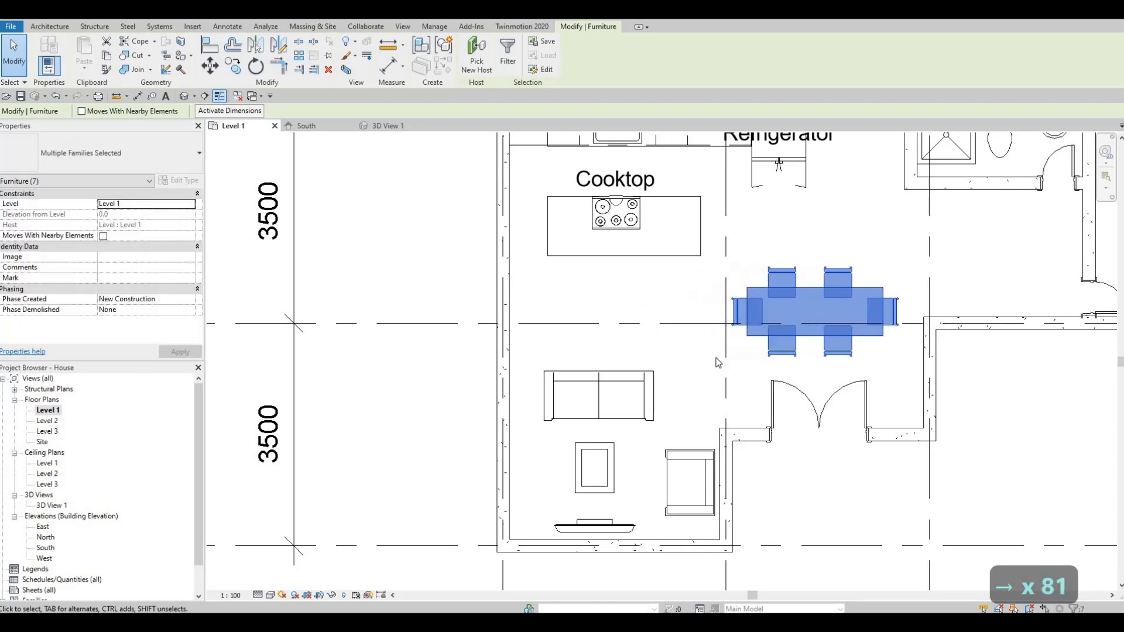
Nudge the dining table and its chairs a short distance farther away from the entrance double doors.
{"action": "key", "text": "Up"}
{"action": "key", "text": "Up"}
{"action": "key", "text": "Up"}
{"action": "key", "text": "Up"}
{"action": "key", "text": "Up"}
{"action": "key", "text": "Up"}
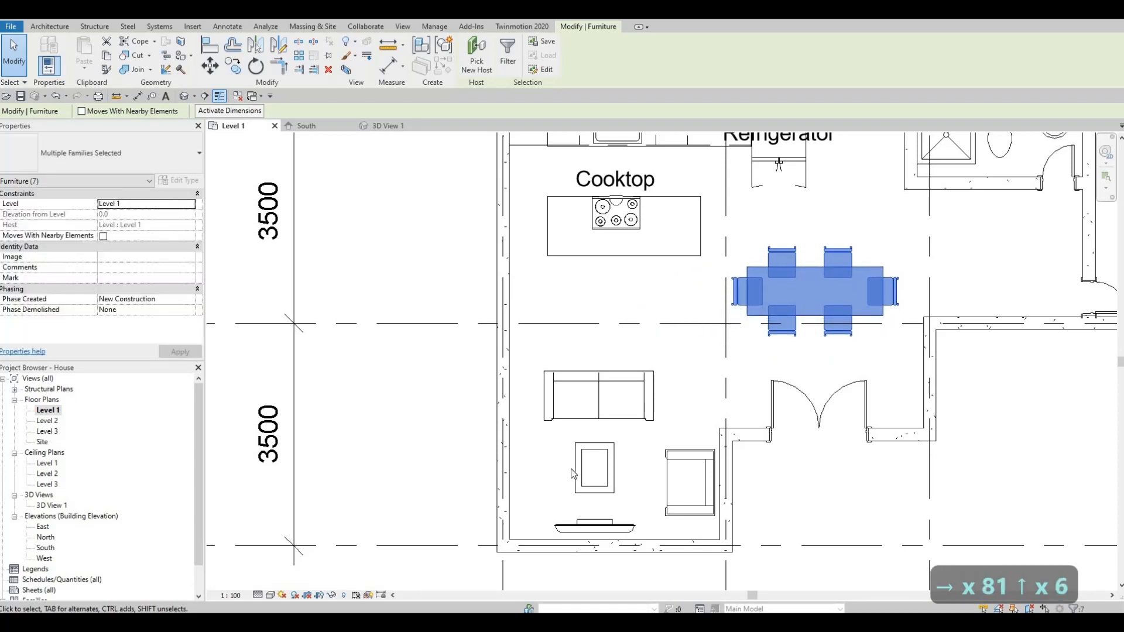
{"action": "key", "text": "Up"}
{"action": "key", "text": "Up"}
{"action": "key", "text": "Escape"}
Undo the recent moves of the dining table and chairs, back to their place beside the island.
{"action": "left_click", "coordinate": [607, 467]}
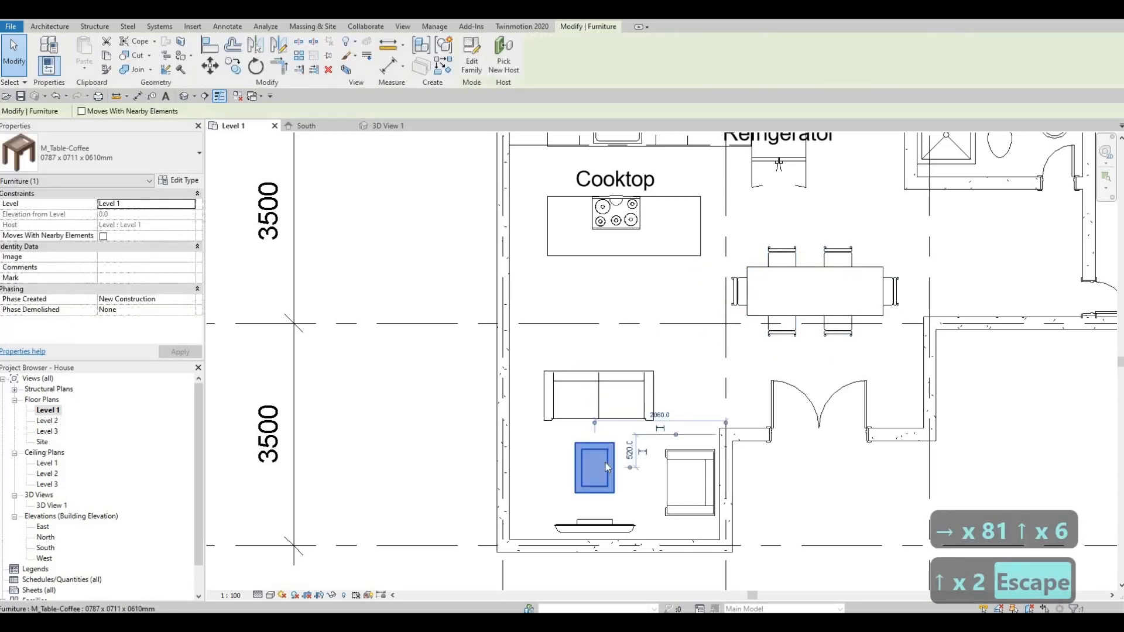
{"action": "key", "text": "ctrl+z"}
{"action": "key", "text": "ctrl+z"}
{"action": "key", "text": "ctrl+z"}
{"action": "key", "text": "ctrl+z"}
{"action": "key", "text": "ctrl+z"}
{"action": "key", "text": "ctrl+z"}
{"action": "key", "text": "ctrl+z"}
{"action": "key", "text": "ctrl+z"}
{"action": "key", "text": "ctrl+z"}
{"action": "key", "text": "ctrl+z"}
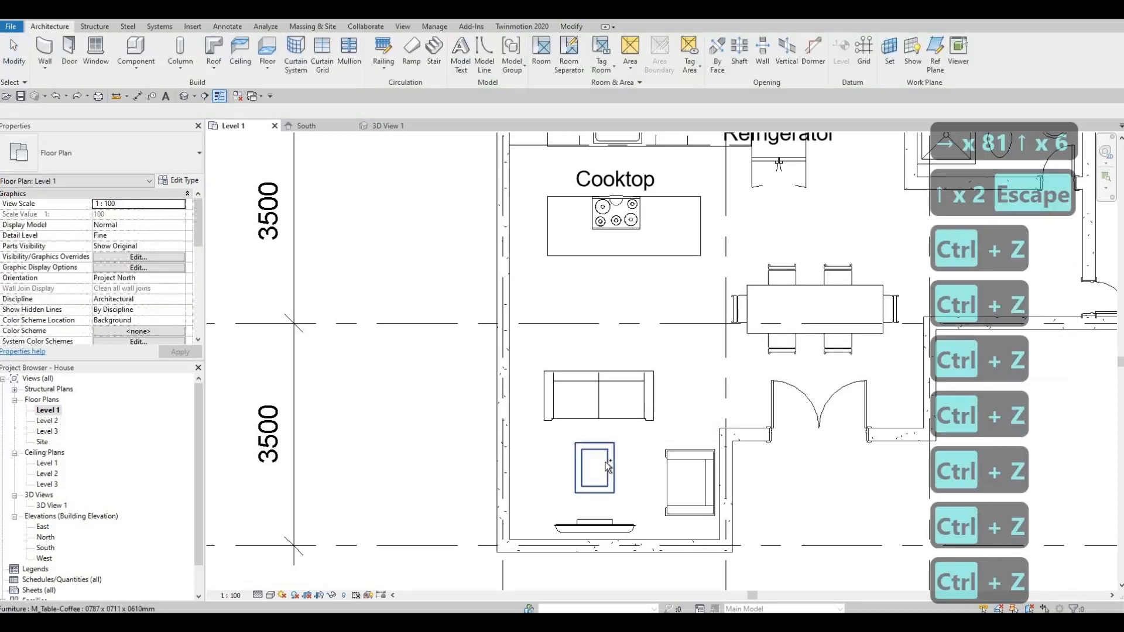
Nudge the sofa slightly away from the dining table, towards the coffee table.
{"action": "left_click", "coordinate": [614, 421]}
{"action": "key", "text": "Down"}
{"action": "key", "text": "Down"}
{"action": "key", "text": "Down"}
{"action": "key", "text": "Down"}
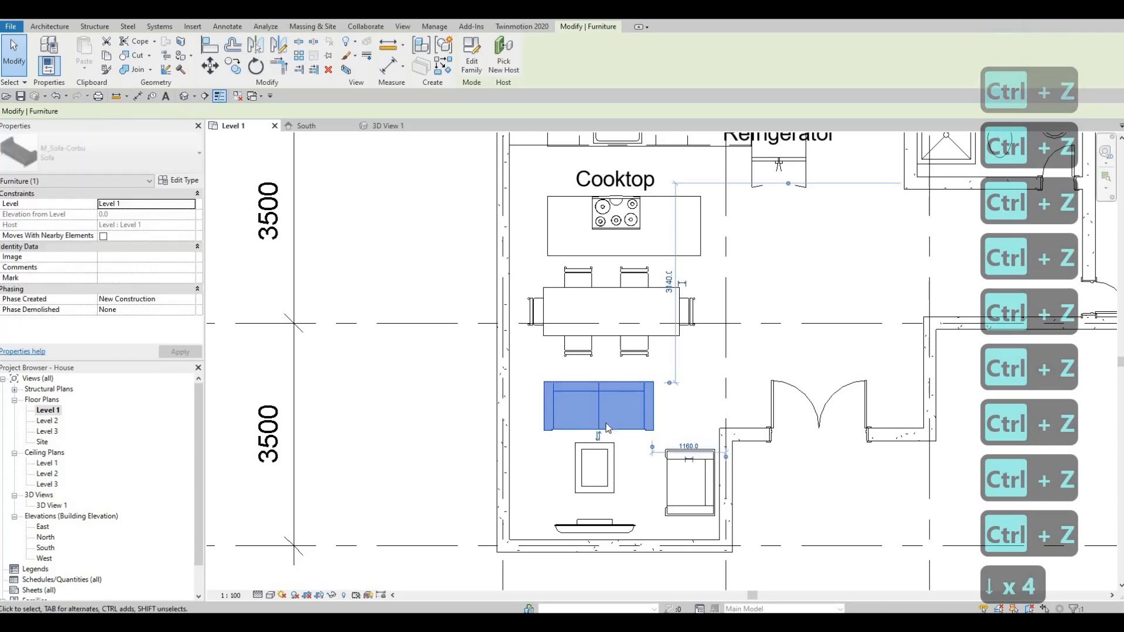
{"action": "key", "text": "Escape"}
Nudge the coffee table slightly away from the sofa, towards the TV.
{"action": "left_click", "coordinate": [606, 469]}
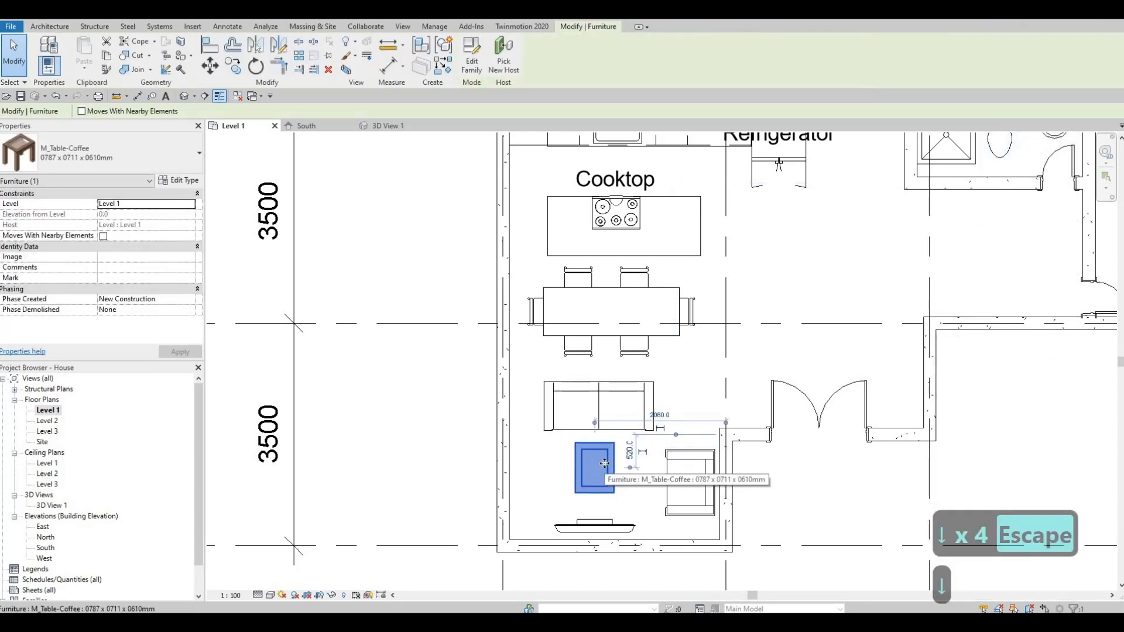
{"action": "key", "text": "Down"}
{"action": "key", "text": "Down"}
{"action": "key", "text": "Down"}
{"action": "key", "text": "Escape"}
Shift the dining table with its six chairs a short distance away from the island, towards the sofa.
{"action": "middle_click_drag", "start_coordinate": [513, 258], "coordinate": [522, 286]}
{"action": "left_click_drag", "start_coordinate": [529, 286], "coordinate": [722, 396]}
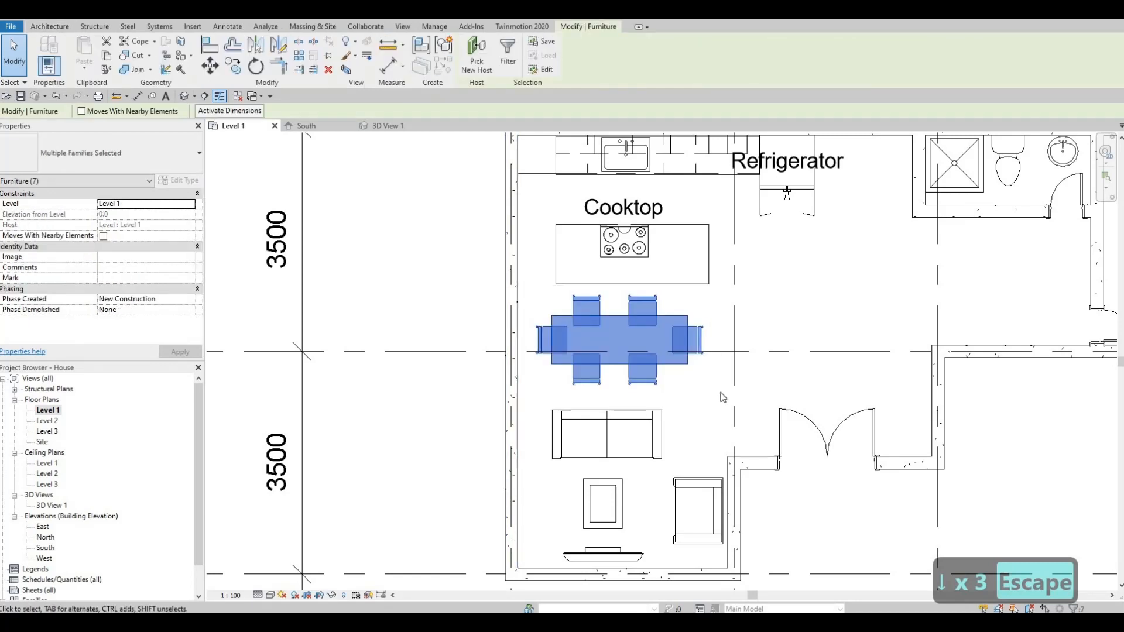
{"action": "key", "text": "Down"}
{"action": "key", "text": "Down"}
{"action": "key", "text": "Down"}
{"action": "key", "text": "Down"}
{"action": "key", "text": "Down"}
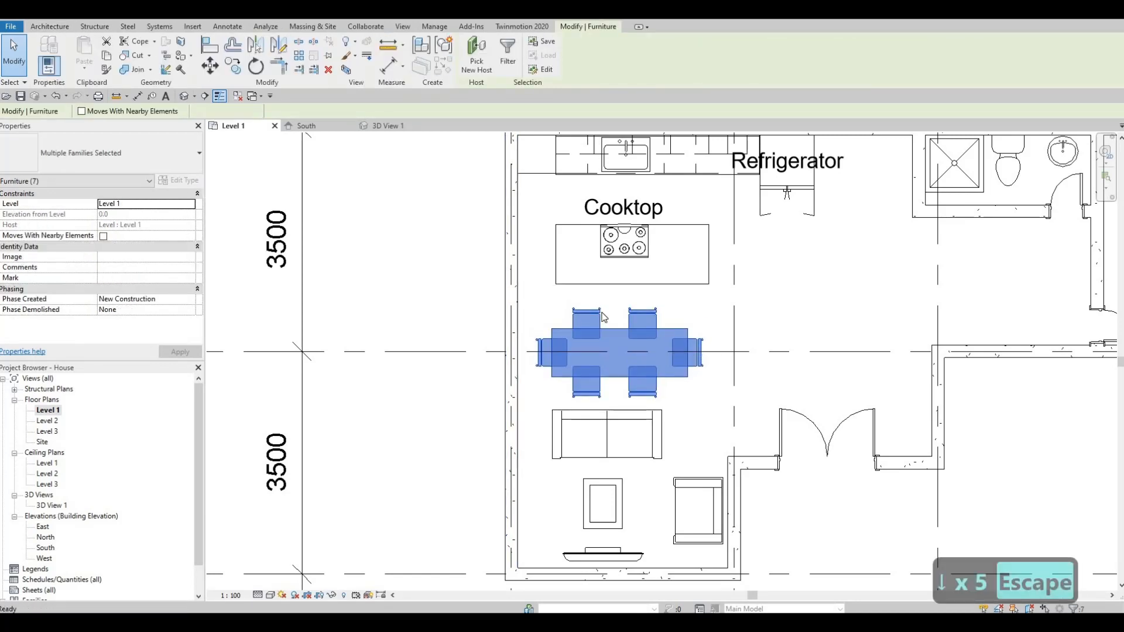
{"action": "key", "text": "Escape"}
Reduce the island counter top's depth to about 819 mm and extend its refrigerator-side end to a length of 2600 mm.
{"action": "left_click", "coordinate": [639, 313]}
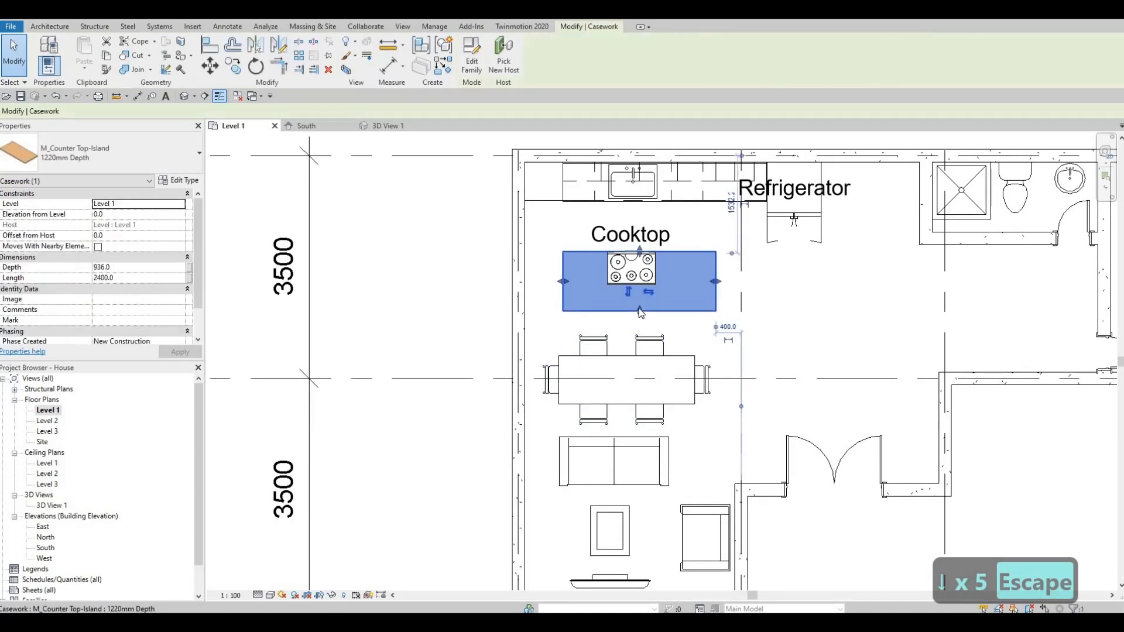
{"action": "left_click_drag", "start_coordinate": [640, 310], "coordinate": [639, 308]}
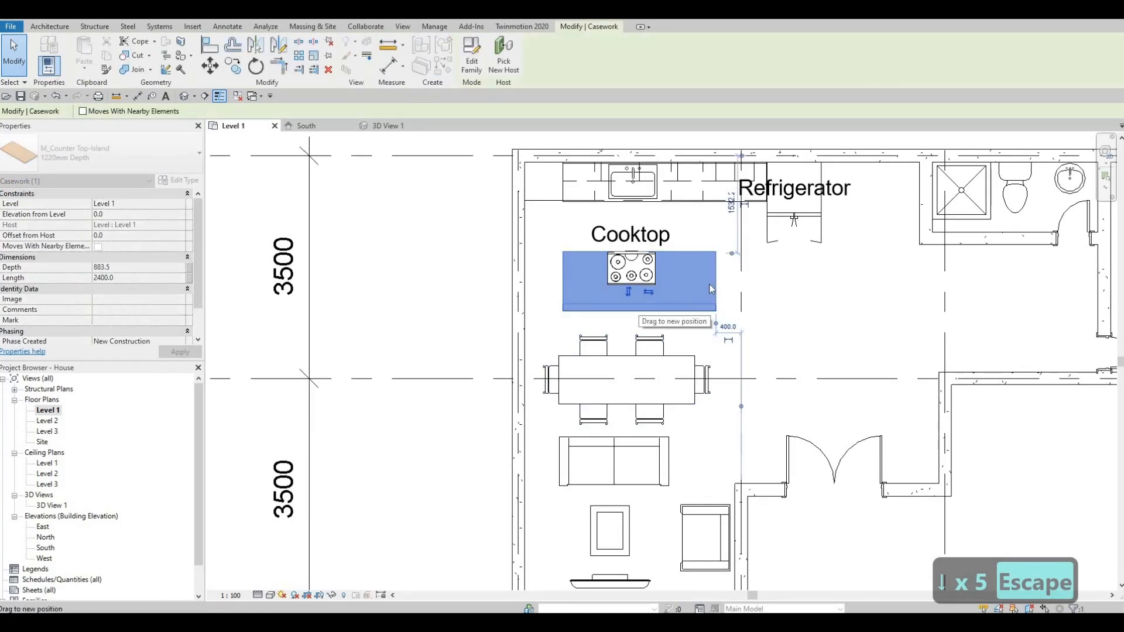
{"action": "left_click_drag", "start_coordinate": [712, 288], "coordinate": [662, 275]}
{"action": "key", "text": "Escape"}
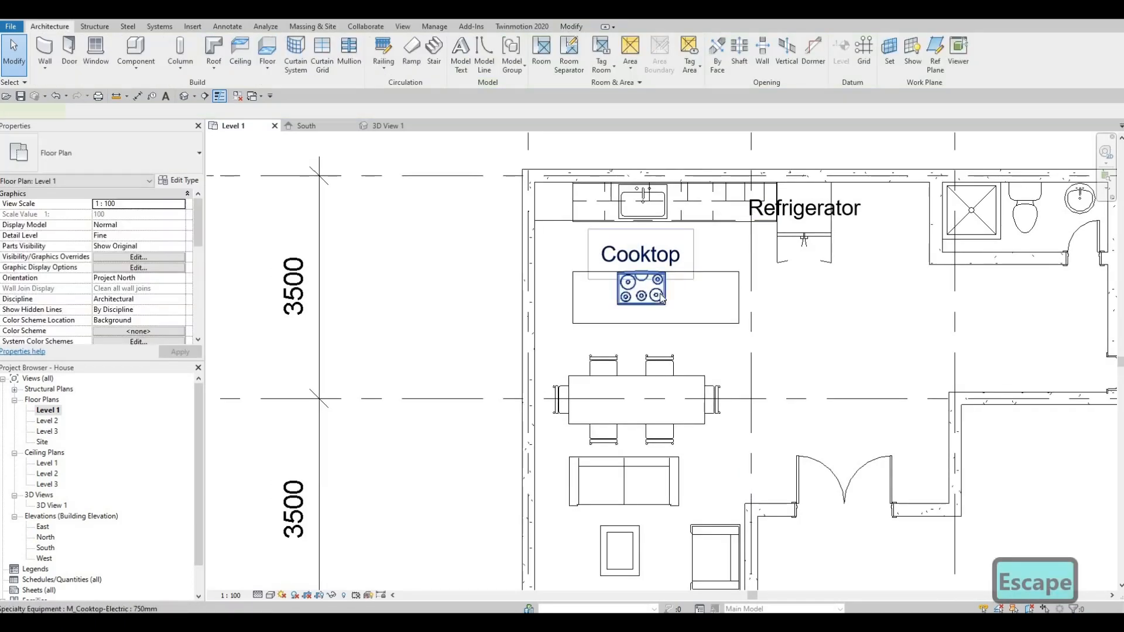
Slide the cooktop along the island towards the nearby exterior wall, and reduce the island counter top's depth to about 708 mm.
{"action": "left_click", "coordinate": [662, 298]}
{"action": "key", "text": "Left"}
{"action": "key", "text": "Left"}
{"action": "key", "text": "Left"}
{"action": "key", "text": "Left"}
{"action": "key", "text": "Left"}
{"action": "key", "text": "Left"}
{"action": "key", "text": "Left"}
{"action": "key", "text": "Left"}
{"action": "key", "text": "Left"}
{"action": "key", "text": "Left"}
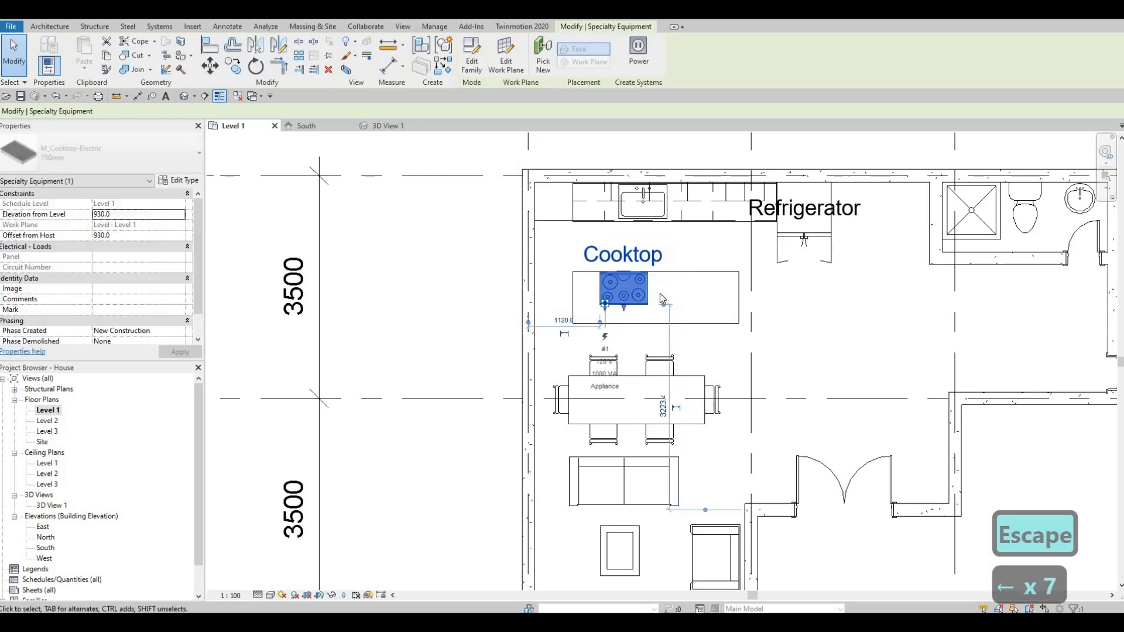
{"action": "key", "text": "Escape"}
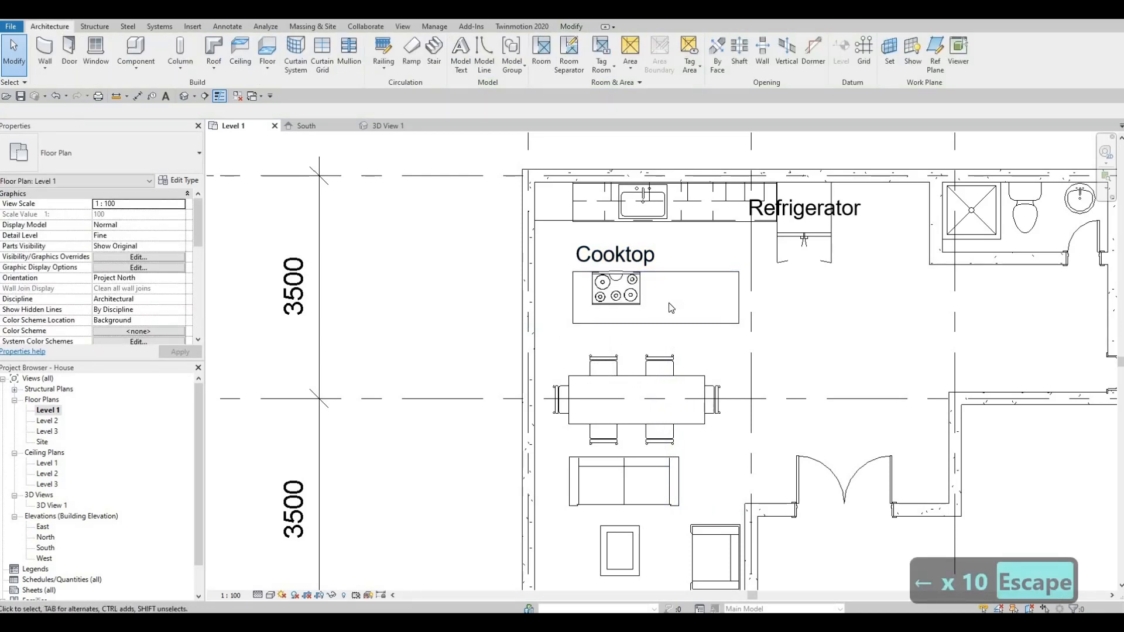
{"action": "left_click", "coordinate": [656, 323]}
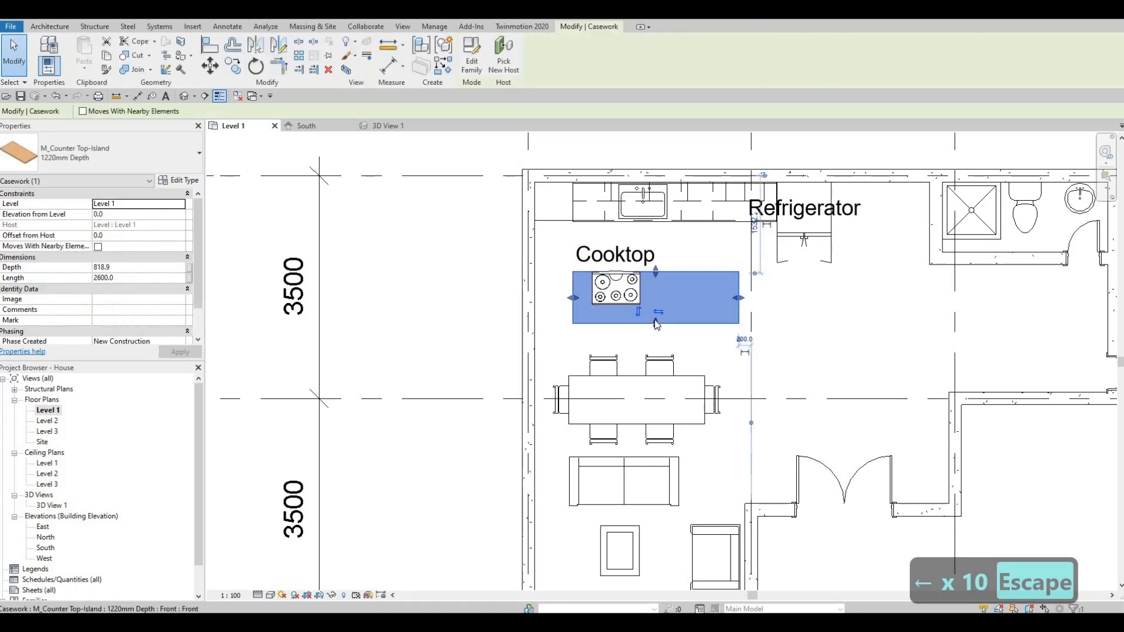
{"action": "left_click_drag", "start_coordinate": [657, 321], "coordinate": [680, 317]}
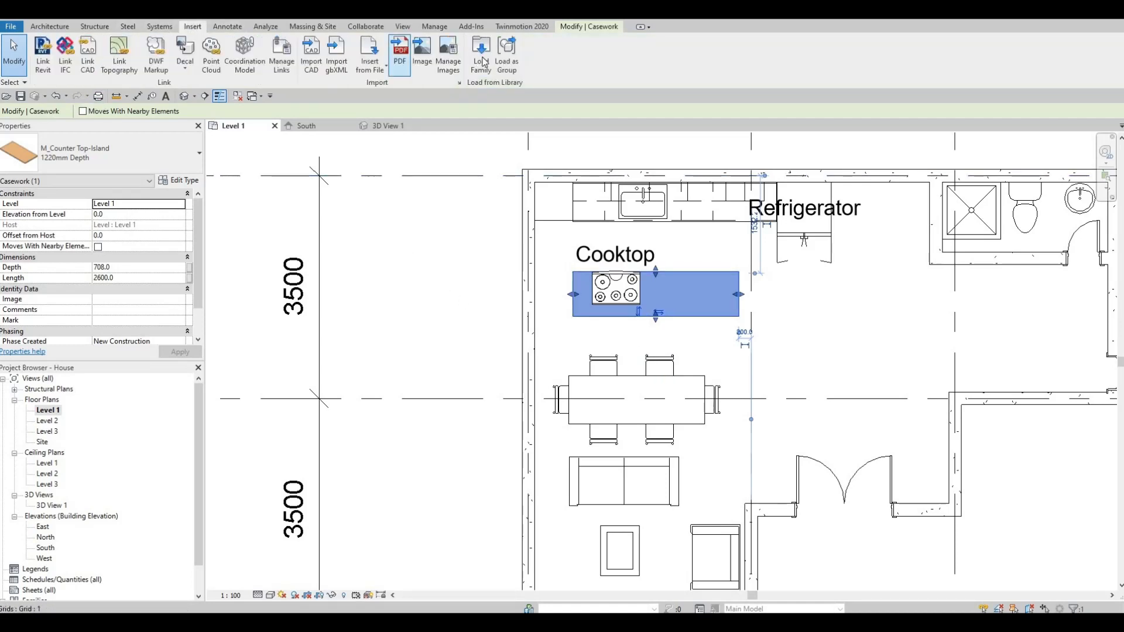
Start loading a family and browse the Canada library to the Seating folder under Furniture.
{"action": "left_click", "coordinate": [480, 56]}
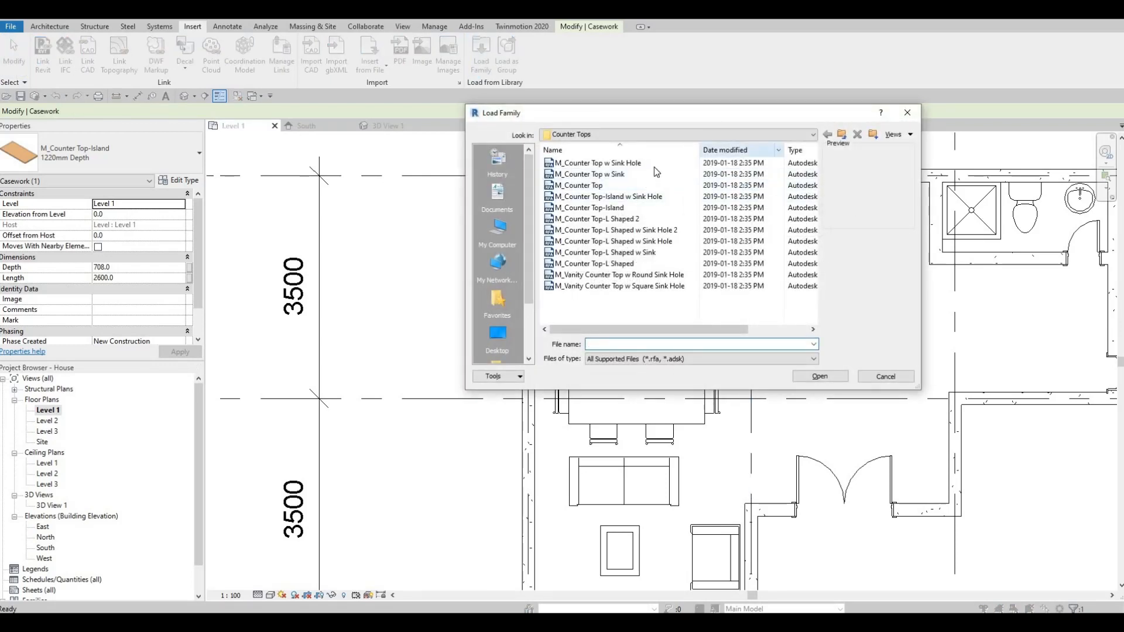
{"action": "left_click", "coordinate": [703, 135]}
{"action": "scroll", "coordinate": [629, 222], "scroll_direction": "up", "scroll_amount": 5}
{"action": "left_click", "coordinate": [577, 233]}
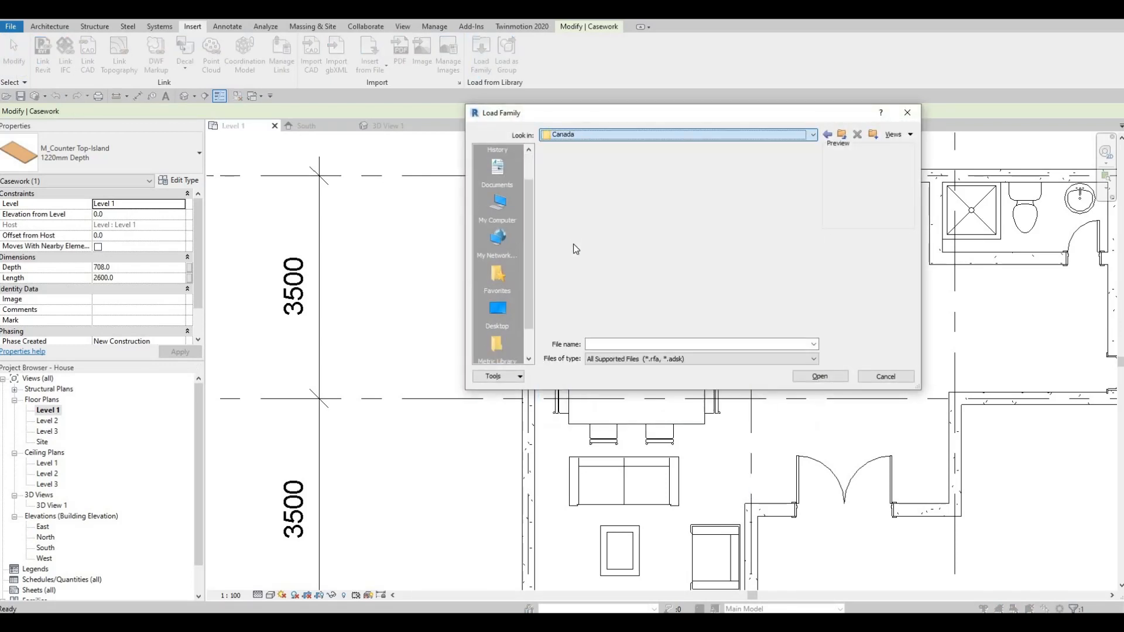
{"action": "scroll", "coordinate": [609, 252], "scroll_direction": "down", "scroll_amount": 2}
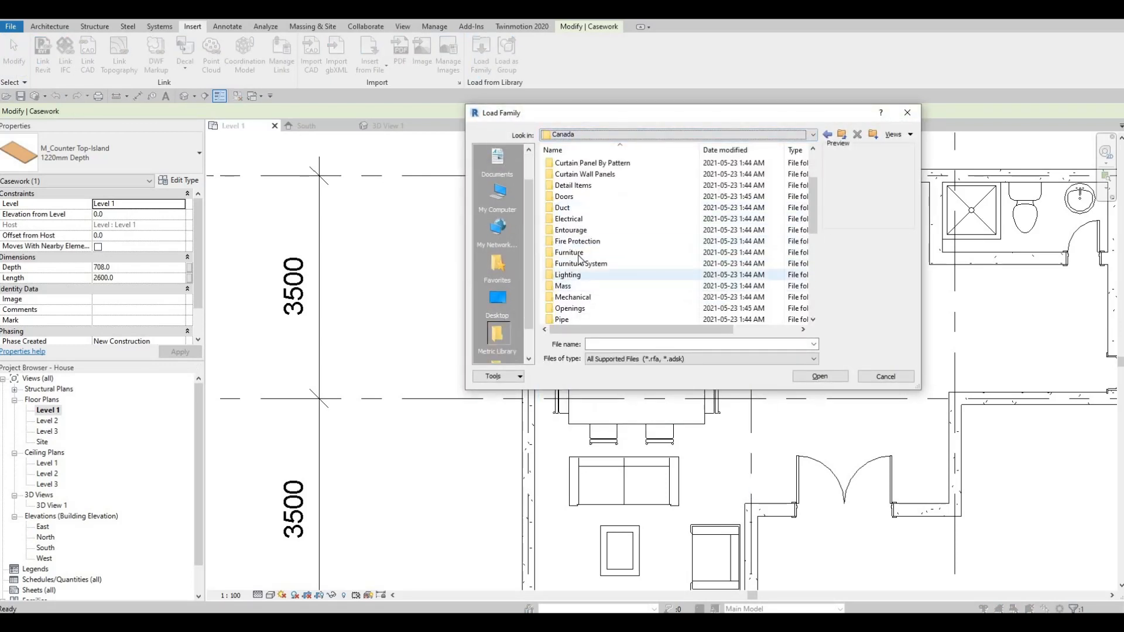
{"action": "double_click", "coordinate": [580, 252]}
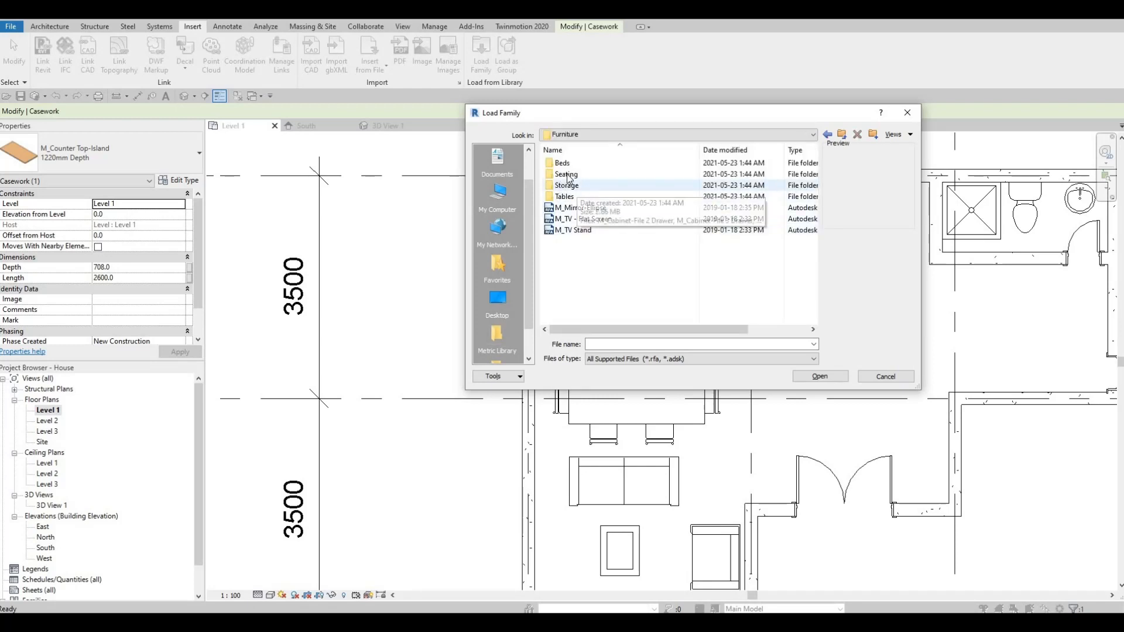
{"action": "double_click", "coordinate": [567, 174]}
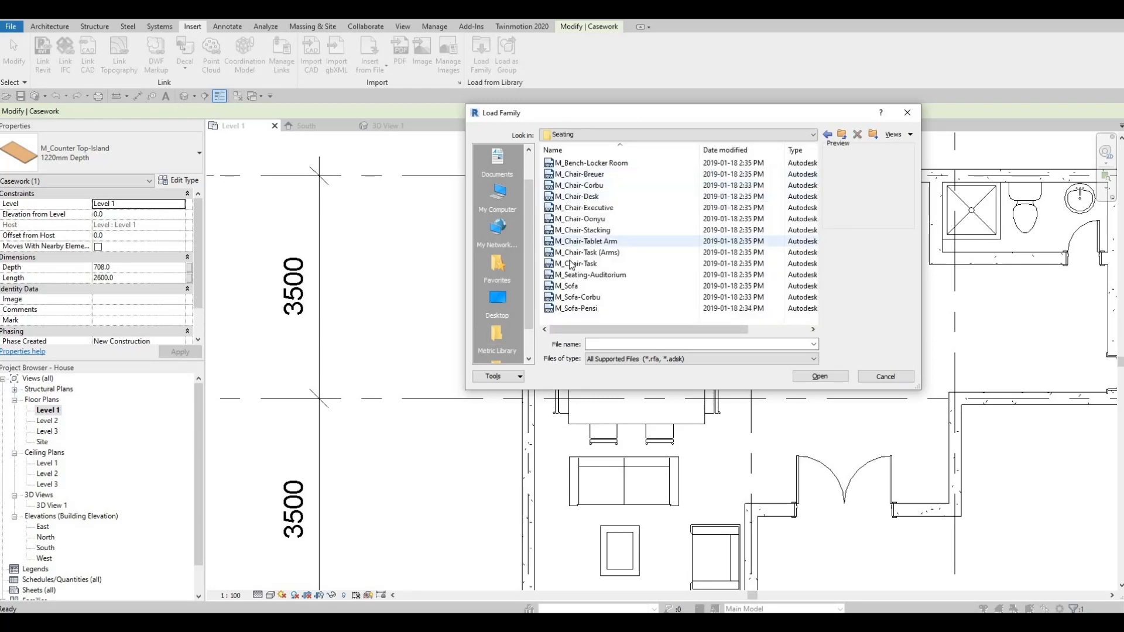
Examine the previews of the chair and sofa families in the Seating folder to find seating for the island.
{"action": "left_click", "coordinate": [573, 253]}
{"action": "left_click", "coordinate": [574, 240]}
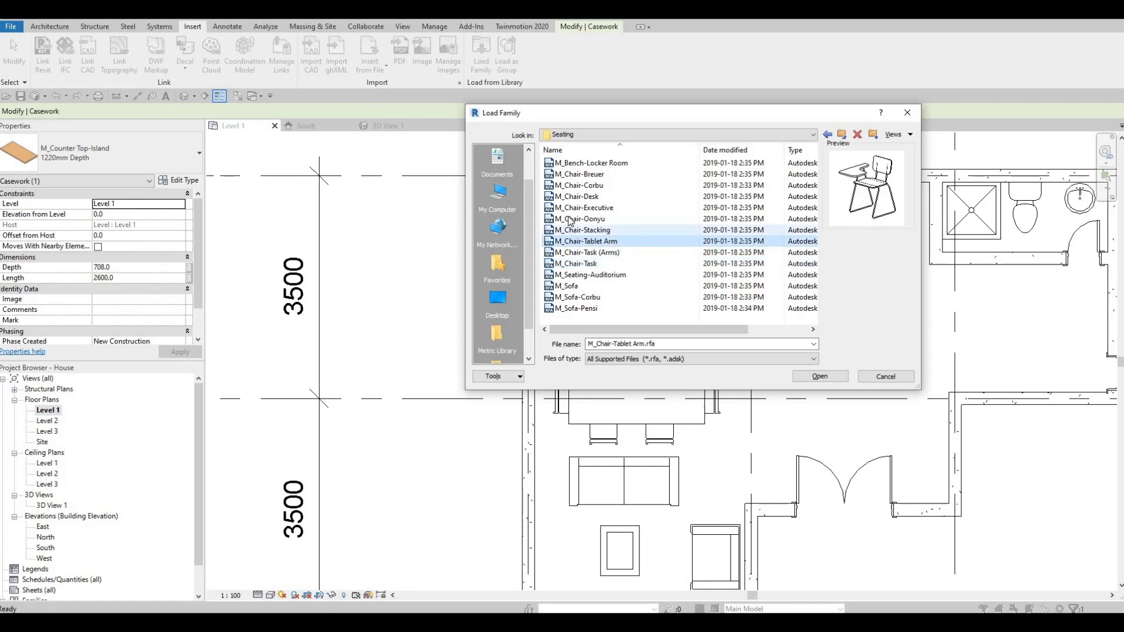
{"action": "left_click", "coordinate": [572, 229]}
{"action": "left_click", "coordinate": [570, 218]}
{"action": "left_click", "coordinate": [570, 209]}
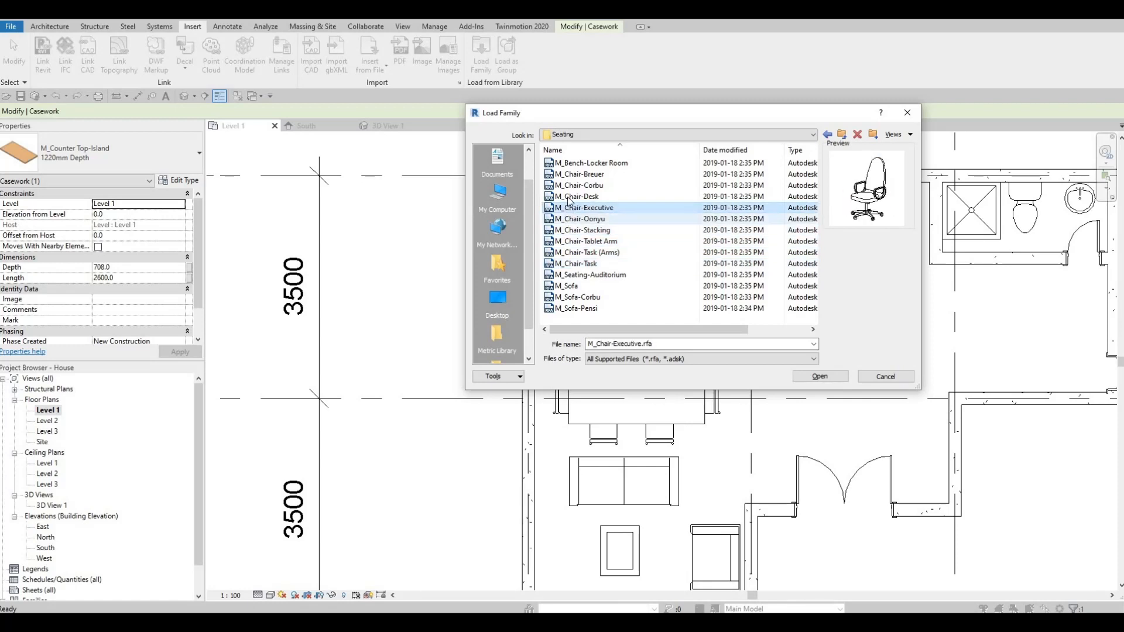
{"action": "left_click", "coordinate": [569, 198]}
{"action": "left_click", "coordinate": [569, 184]}
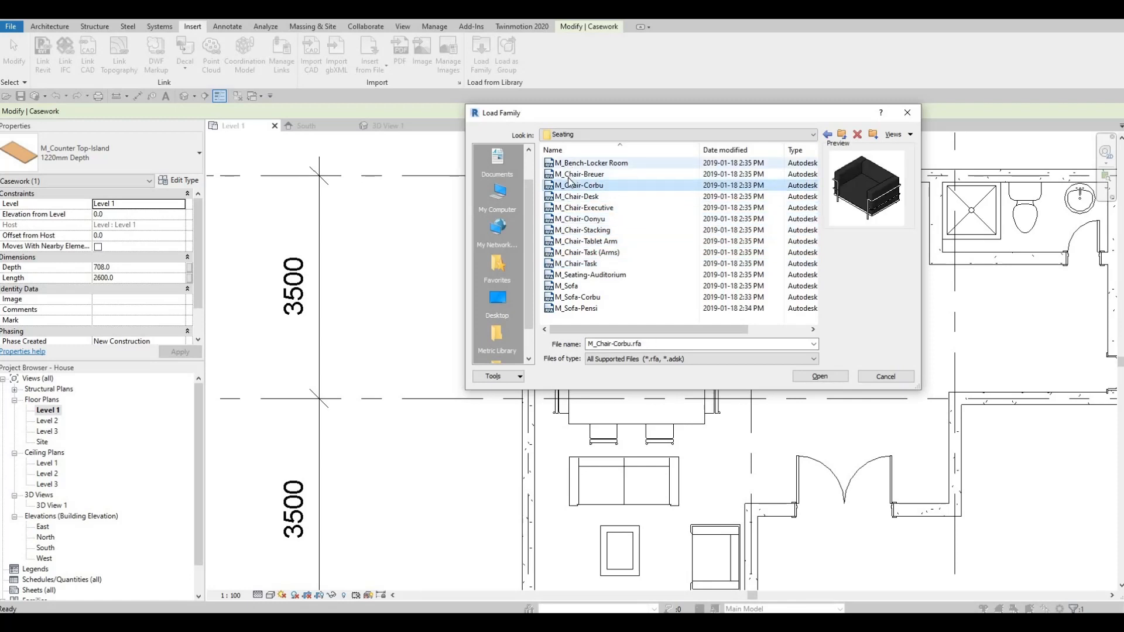
{"action": "left_click", "coordinate": [570, 165]}
{"action": "key", "text": "Down"}
{"action": "key", "text": "Down"}
{"action": "key", "text": "Down"}
{"action": "key", "text": "Down"}
{"action": "key", "text": "Down"}
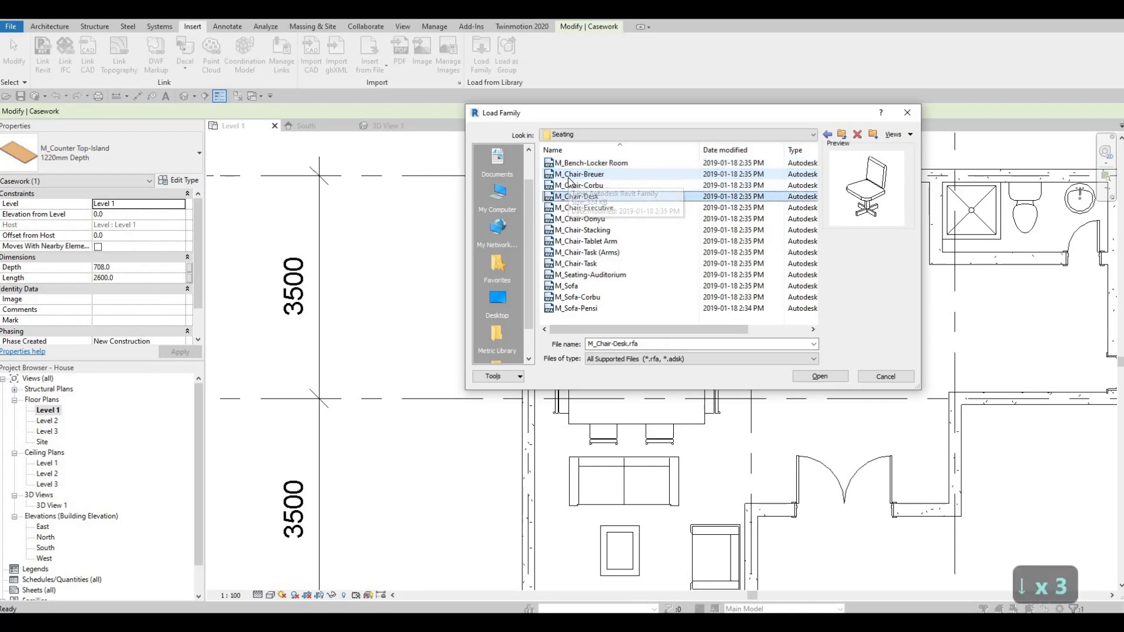
{"action": "key", "text": "Down"}
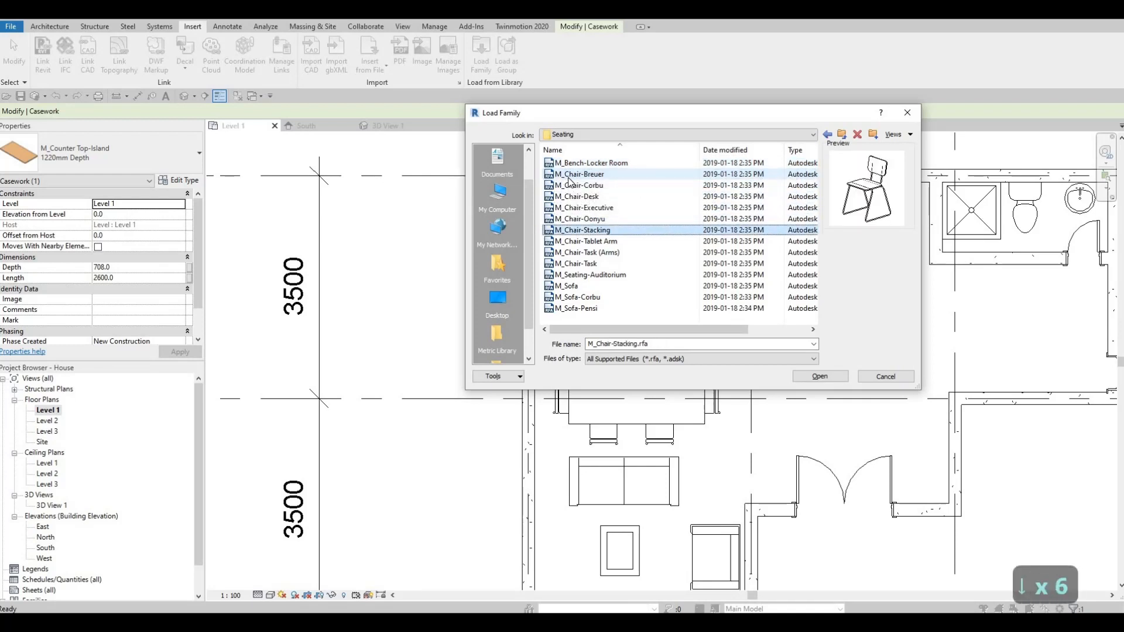
{"action": "key", "text": "Down"}
{"action": "key", "text": "Down"}
{"action": "key", "text": "Down"}
{"action": "key", "text": "Down"}
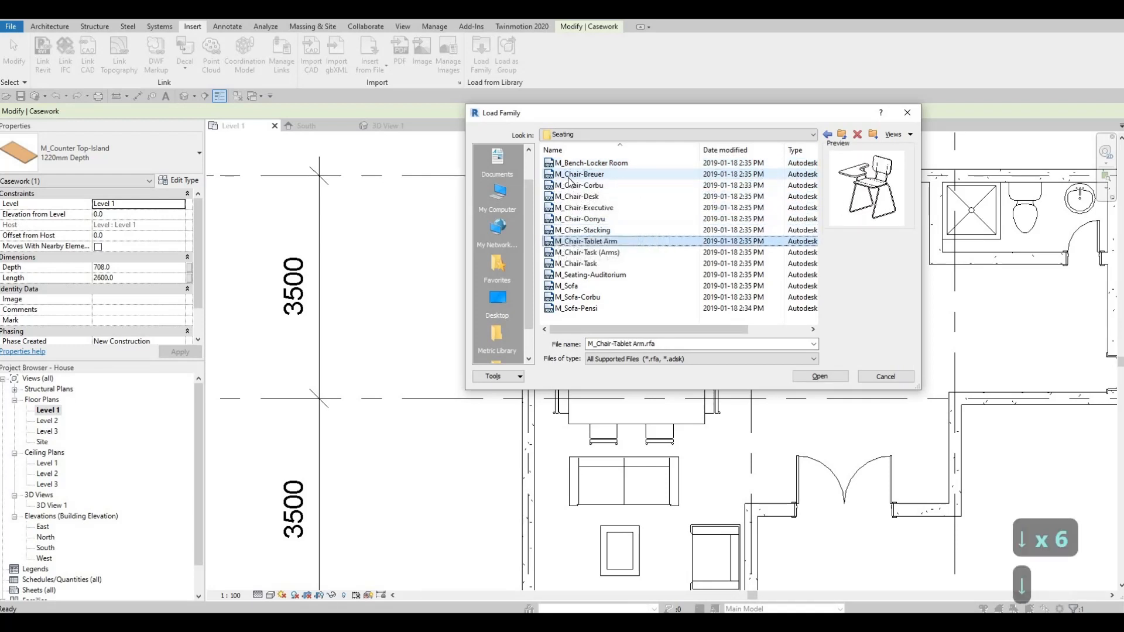
{"action": "key", "text": "Down"}
{"action": "key", "text": "Down"}
{"action": "key", "text": "Down"}
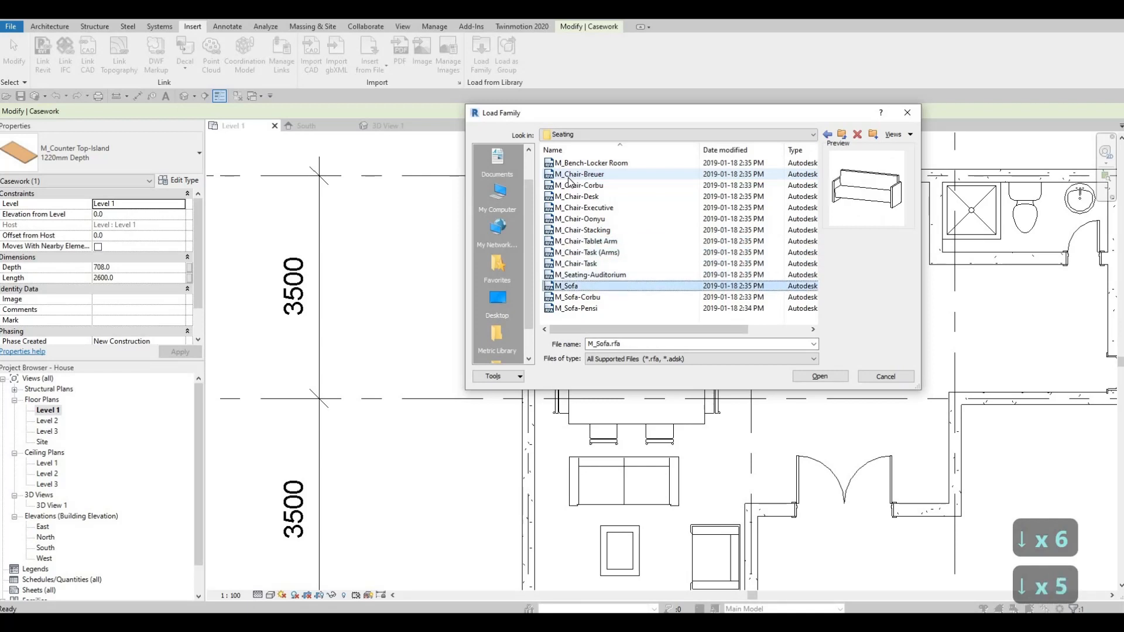
Load the M_Chair-Stacking family into the project.
{"action": "key", "text": "Up"}
{"action": "key", "text": "Up"}
{"action": "key", "text": "Up"}
{"action": "key", "text": "Up"}
{"action": "key", "text": "Up"}
{"action": "key", "text": "Up"}
{"action": "key", "text": "Up"}
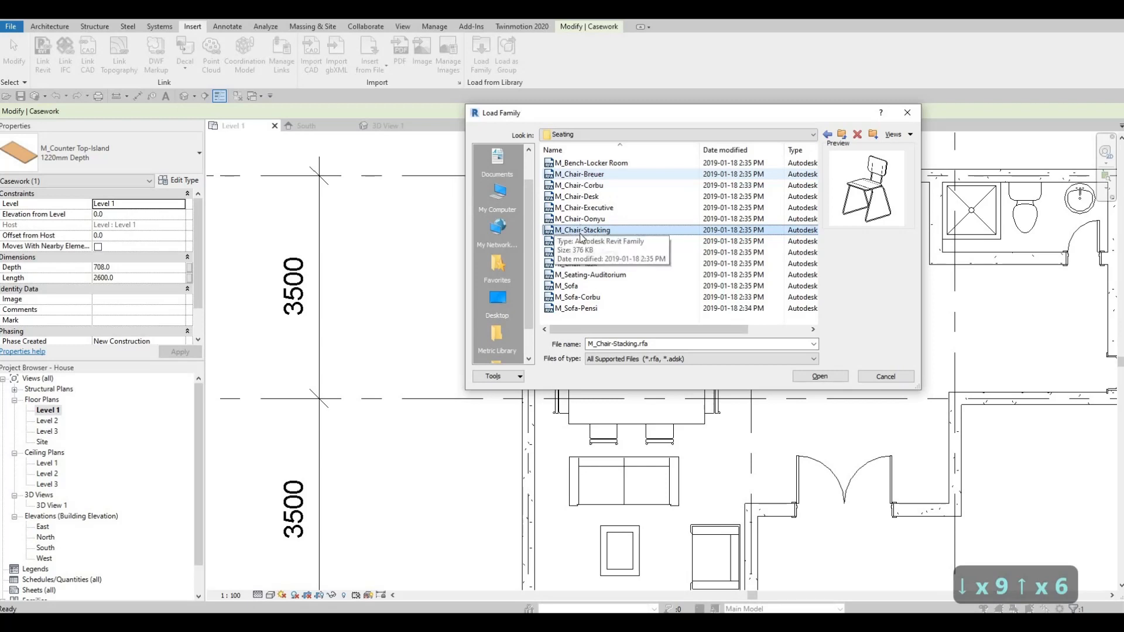
{"action": "left_click", "coordinate": [820, 376]}
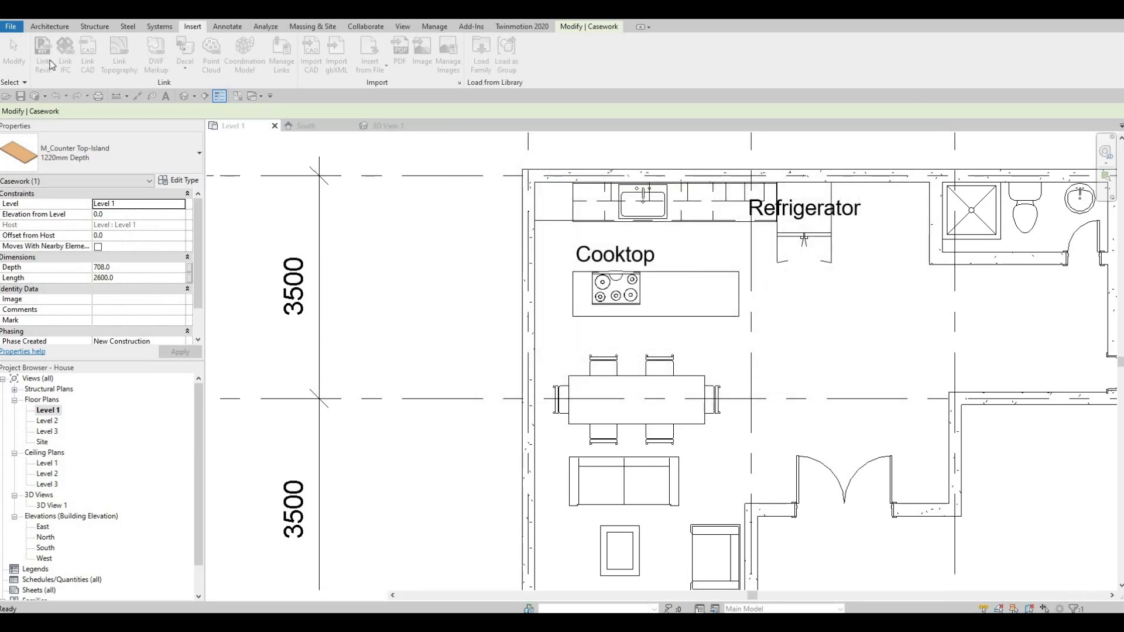
Place two M_Chair-Stacking chairs side by side along the island edge facing the dining table, clear of the cooktop.
{"action": "key", "text": "w"}
{"action": "key", "text": "n"}
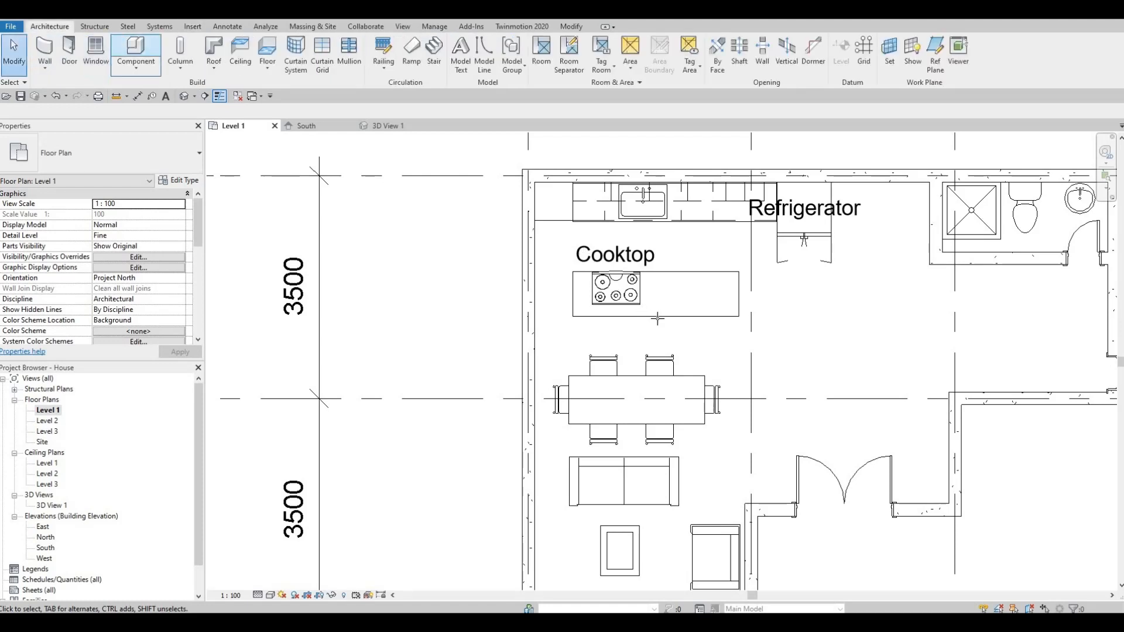
{"action": "scroll", "coordinate": [657, 319], "scroll_direction": "up", "scroll_amount": 4}
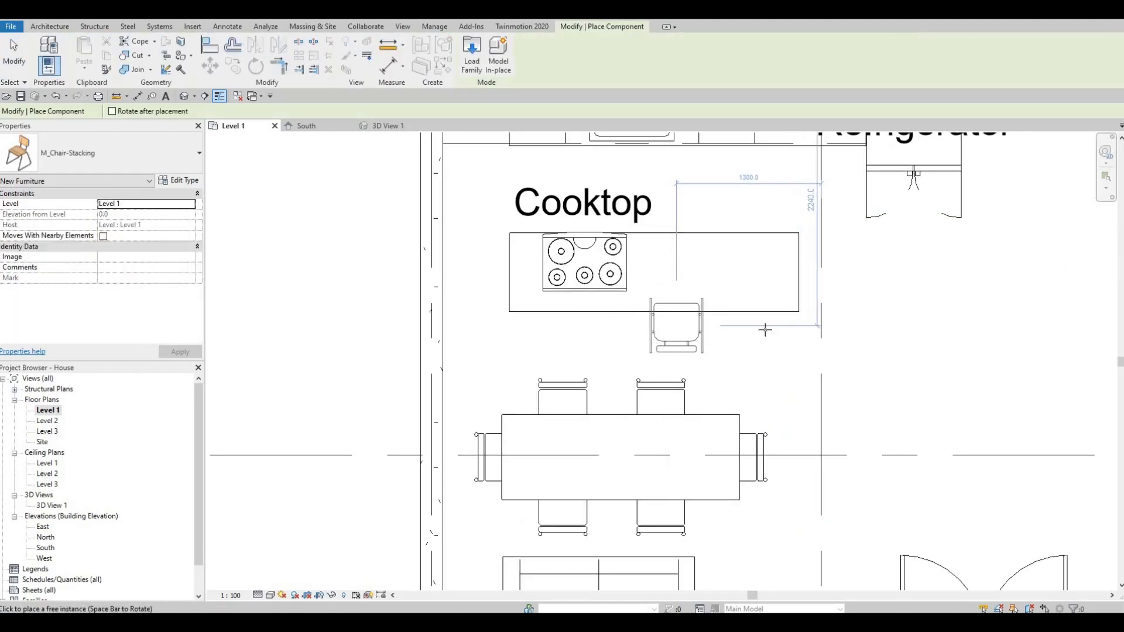
{"action": "left_click", "coordinate": [677, 325]}
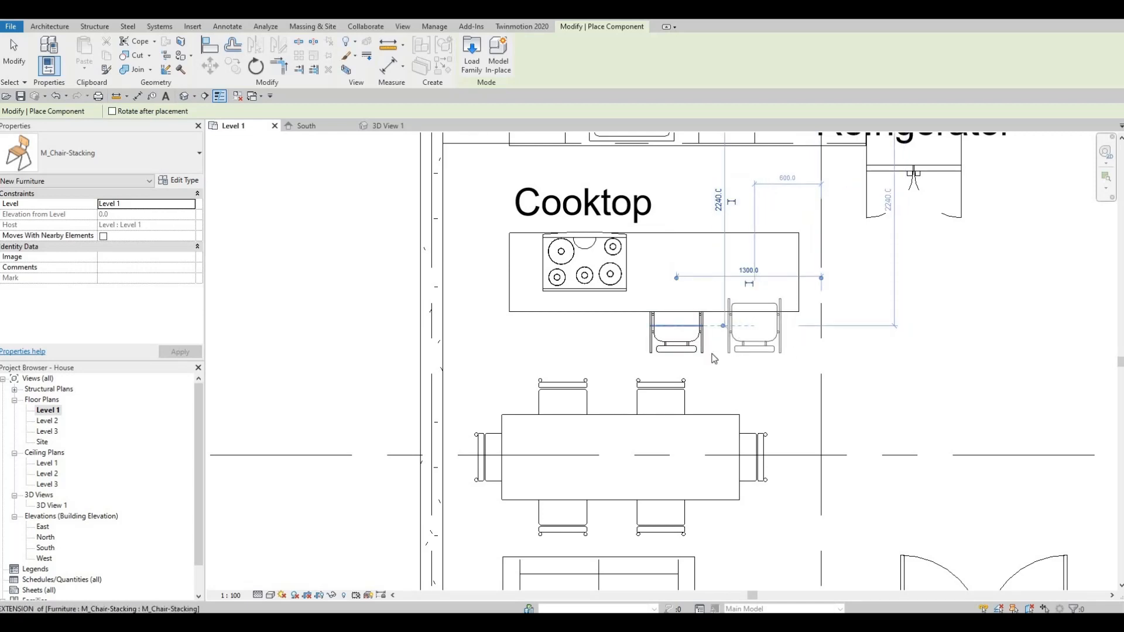
{"action": "key", "text": "Escape"}
{"action": "key", "text": "Escape"}
{"action": "scroll", "coordinate": [665, 315], "scroll_direction": "down", "scroll_amount": 3}
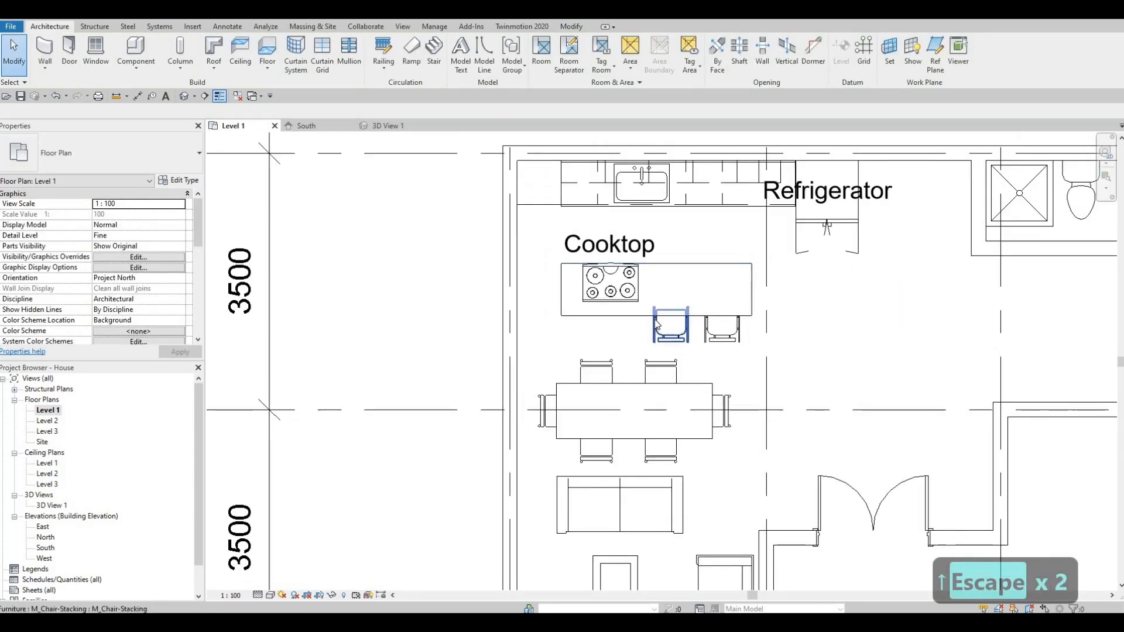
{"action": "middle_click_drag", "start_coordinate": [610, 319], "coordinate": [619, 339]}
{"action": "key", "text": "Escape"}
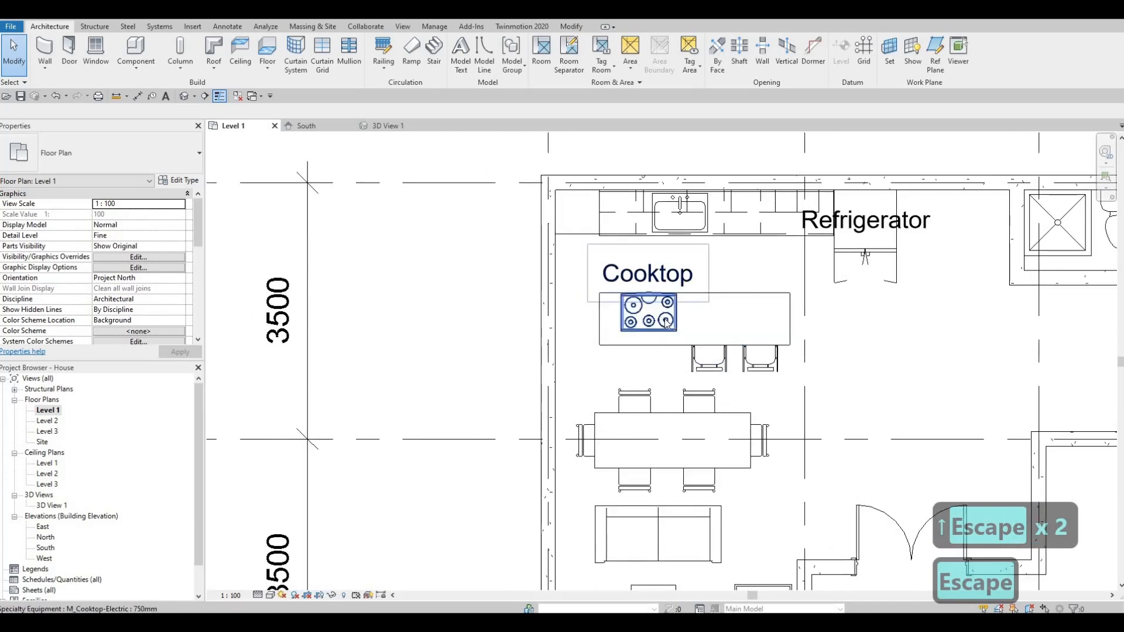
{"action": "middle_click_drag", "start_coordinate": [819, 352], "coordinate": [735, 372]}
{"action": "mouse_move", "coordinate": [768, 334]}
{"action": "middle_mouse_down"}
{"action": "mouse_move", "coordinate": [750, 338]}
{"action": "mouse_move", "coordinate": [760, 332]}
{"action": "middle_mouse_up"}
{"action": "scroll", "coordinate": [759, 339], "scroll_direction": "down", "scroll_amount": 3}
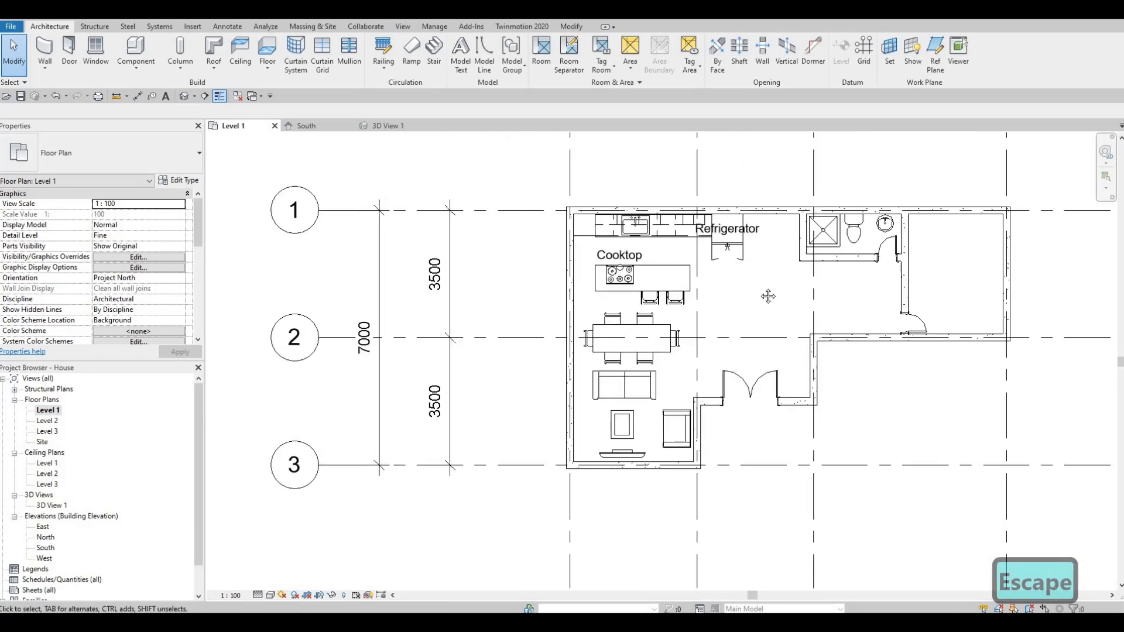
{"action": "middle_click_drag", "start_coordinate": [678, 306], "coordinate": [653, 306]}
{"action": "scroll", "coordinate": [653, 306], "scroll_direction": "up", "scroll_amount": 1}
{"action": "middle_click_drag", "start_coordinate": [584, 275], "coordinate": [496, 297]}
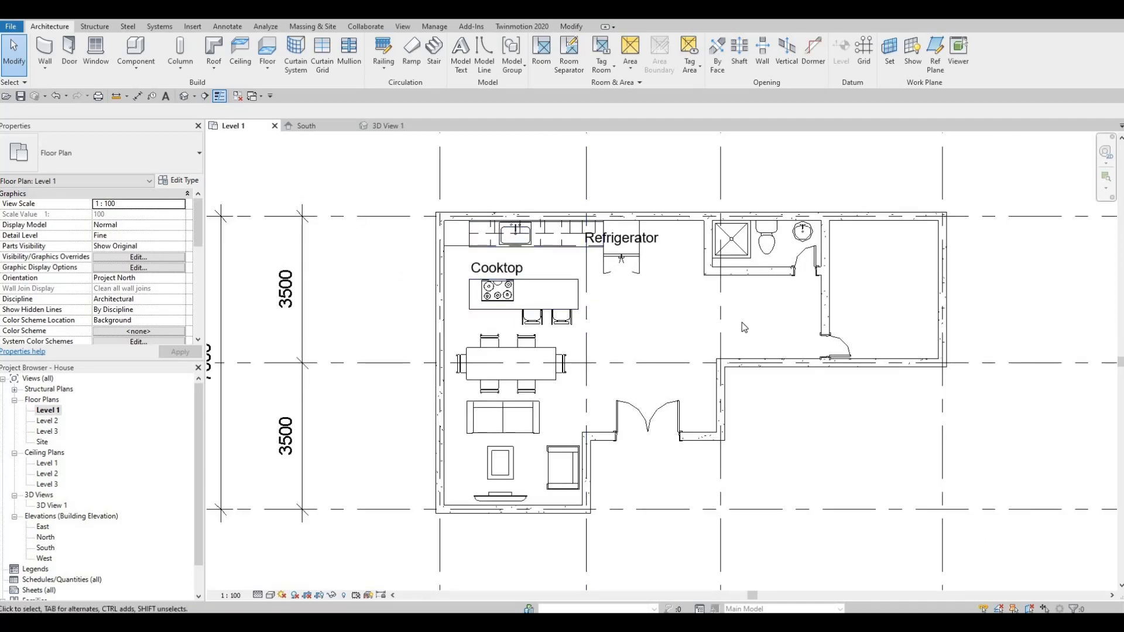
{"action": "middle_click_drag", "start_coordinate": [882, 273], "coordinate": [878, 280]}
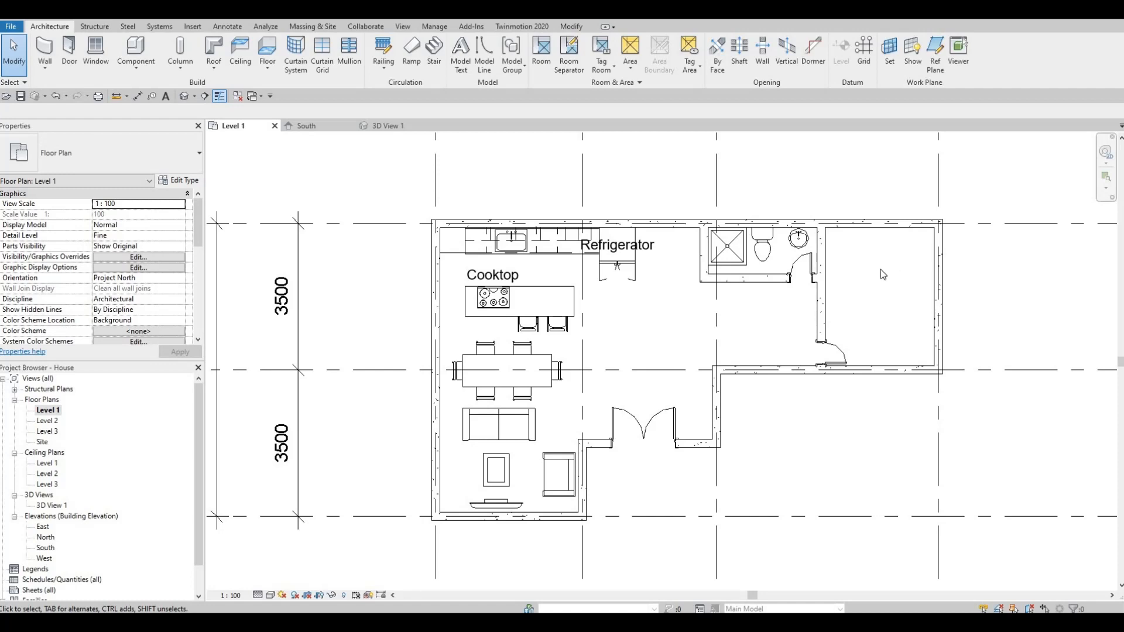
Start loading a family and browse the Canada library to the Specialty Equipment folder, checking its Domestic subfolder.
{"action": "scroll", "coordinate": [887, 267], "scroll_direction": "up", "scroll_amount": 3}
{"action": "scroll", "coordinate": [917, 284], "scroll_direction": "down", "scroll_amount": 3}
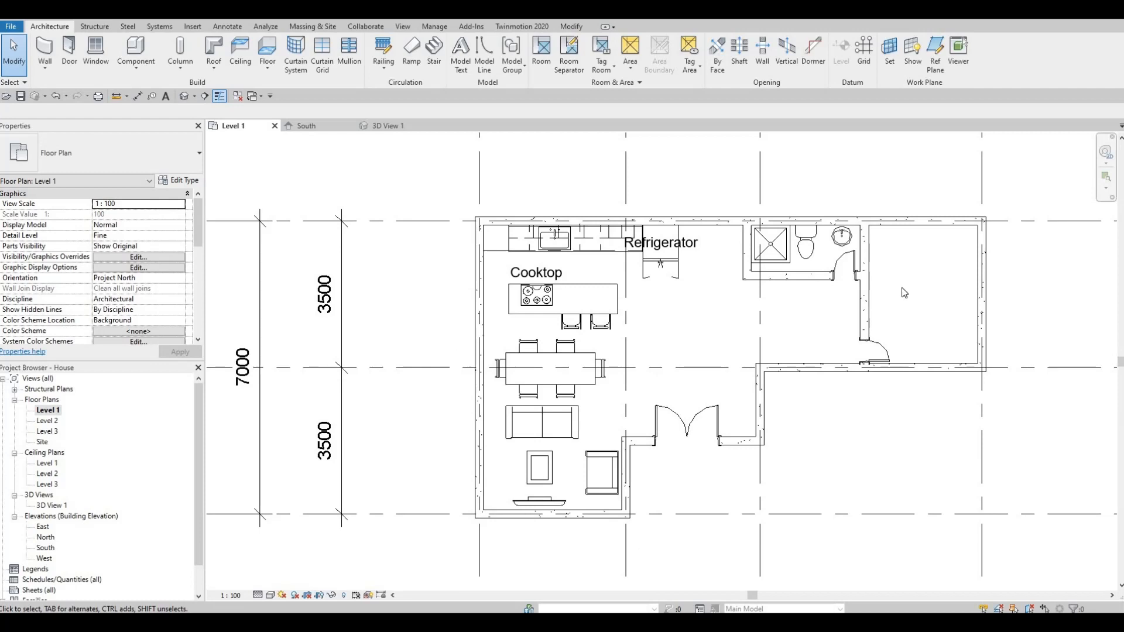
{"action": "middle_click_drag", "start_coordinate": [866, 298], "coordinate": [841, 301]}
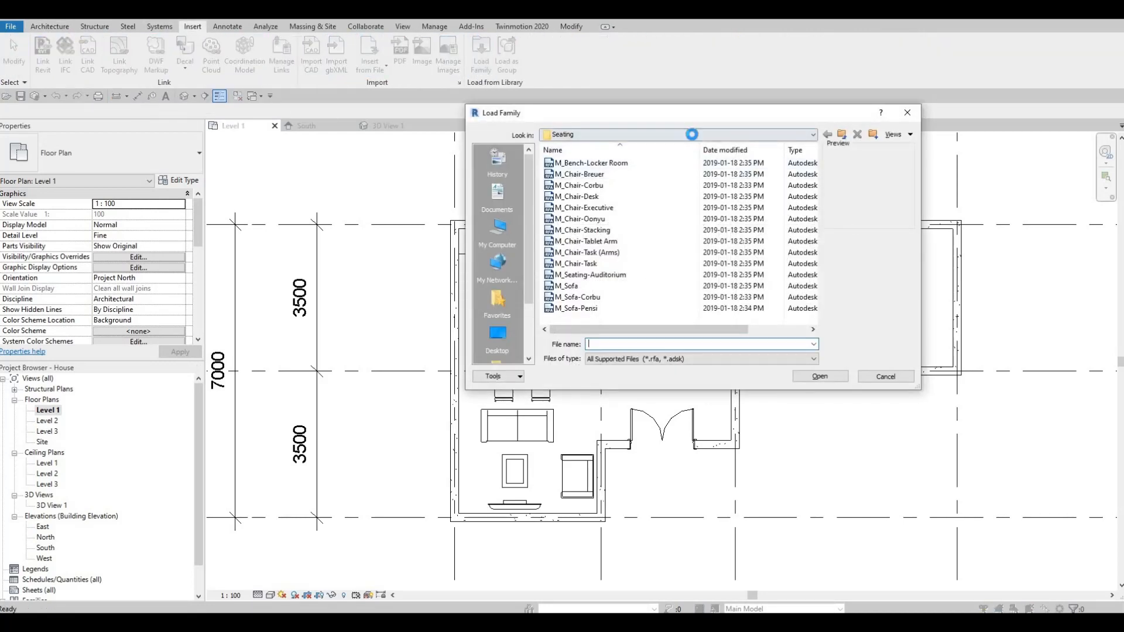
{"action": "left_click", "coordinate": [694, 138]}
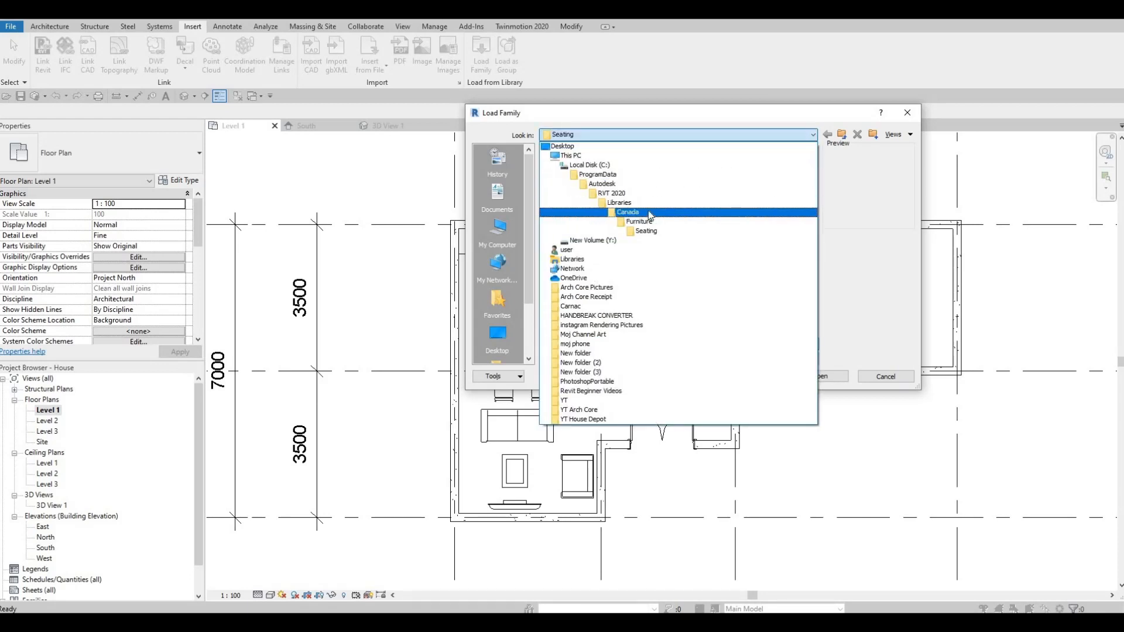
{"action": "left_click", "coordinate": [611, 224]}
{"action": "scroll", "coordinate": [613, 230], "scroll_direction": "down", "scroll_amount": 4}
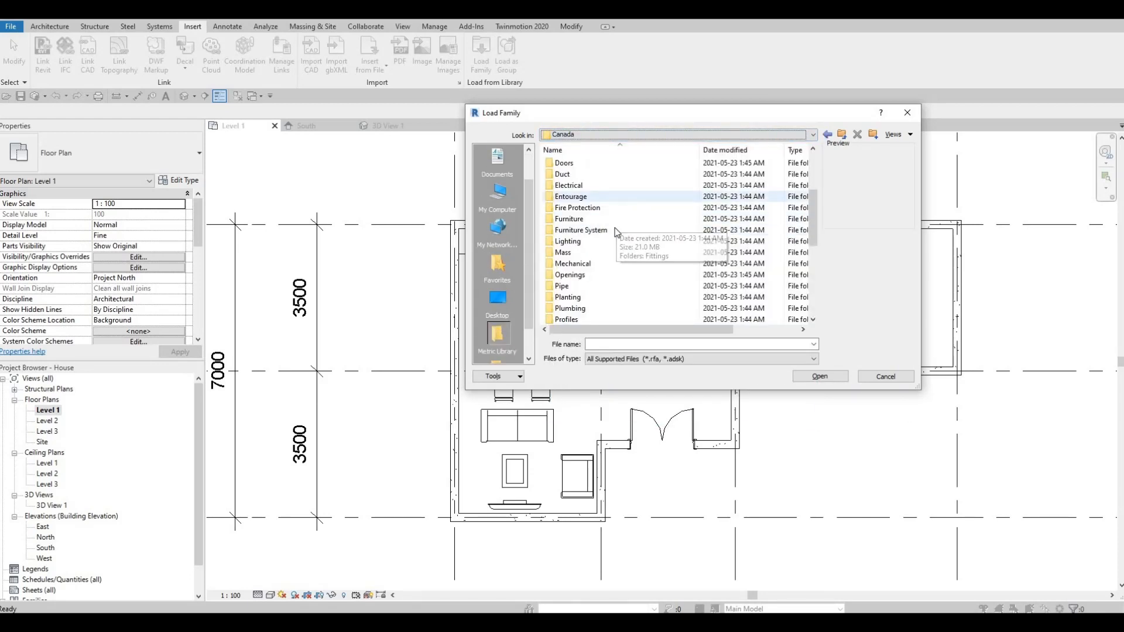
{"action": "scroll", "coordinate": [609, 258], "scroll_direction": "down", "scroll_amount": 4}
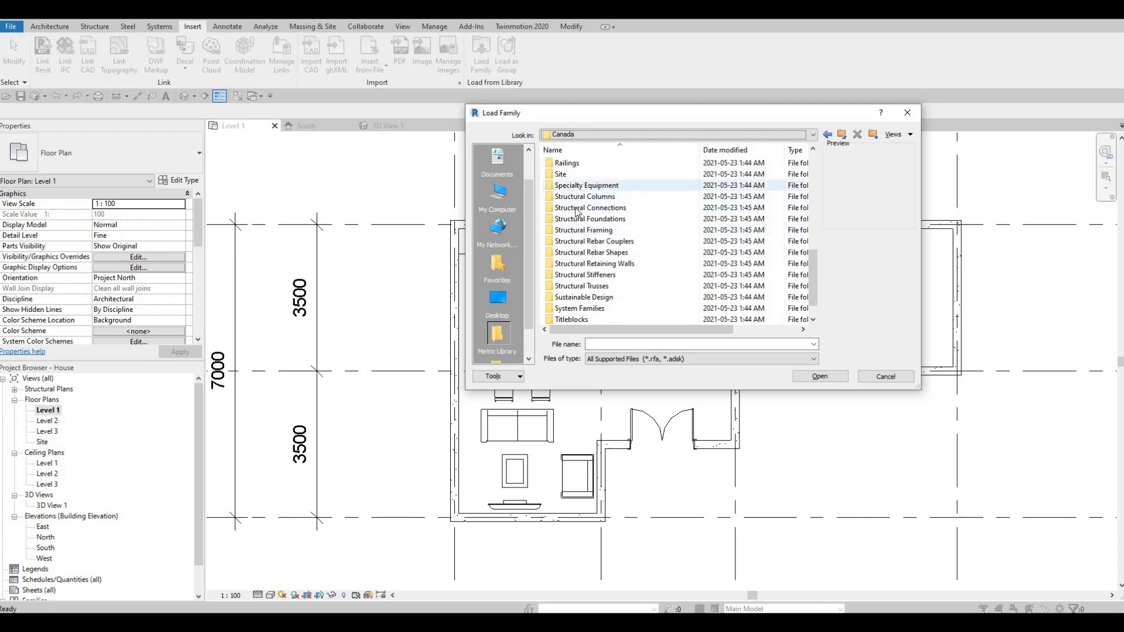
{"action": "double_click", "coordinate": [598, 186]}
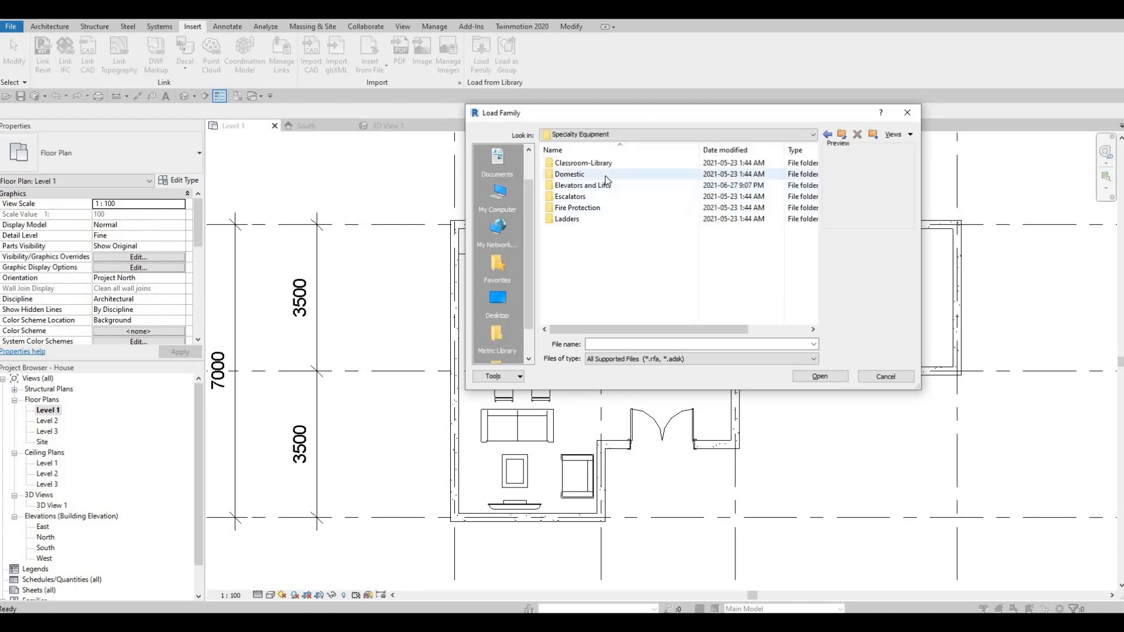
{"action": "double_click", "coordinate": [676, 175]}
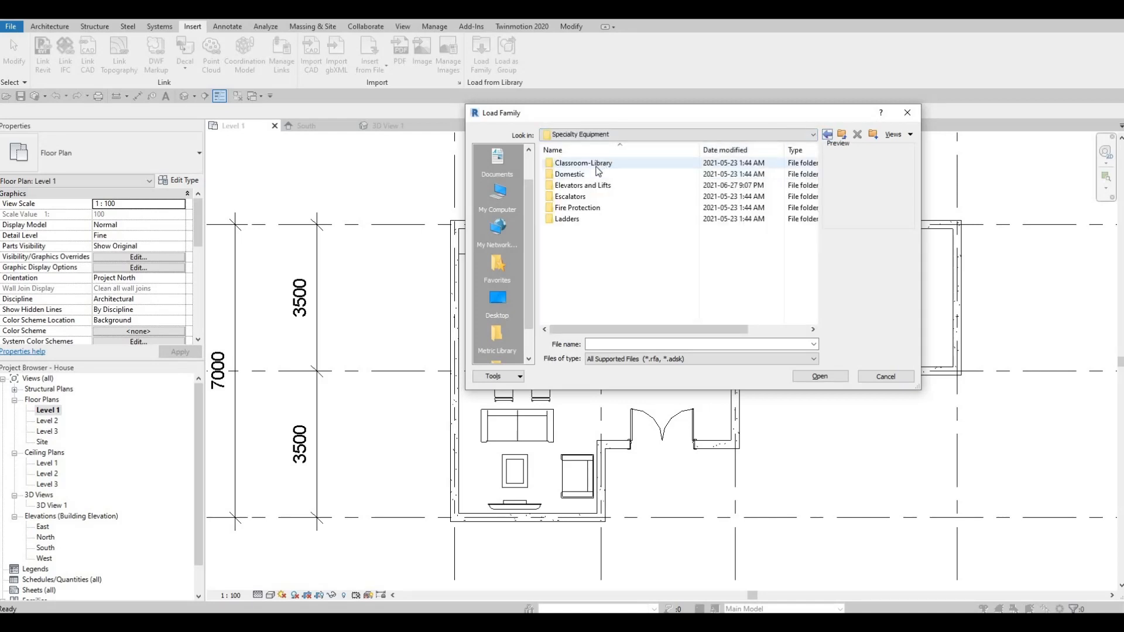
Examine the previews of the carrel families in the Classroom-Library folder, and return to the Canada library.
{"action": "double_click", "coordinate": [596, 165]}
{"action": "left_click", "coordinate": [592, 165]}
{"action": "left_click", "coordinate": [589, 177]}
{"action": "left_click", "coordinate": [582, 195]}
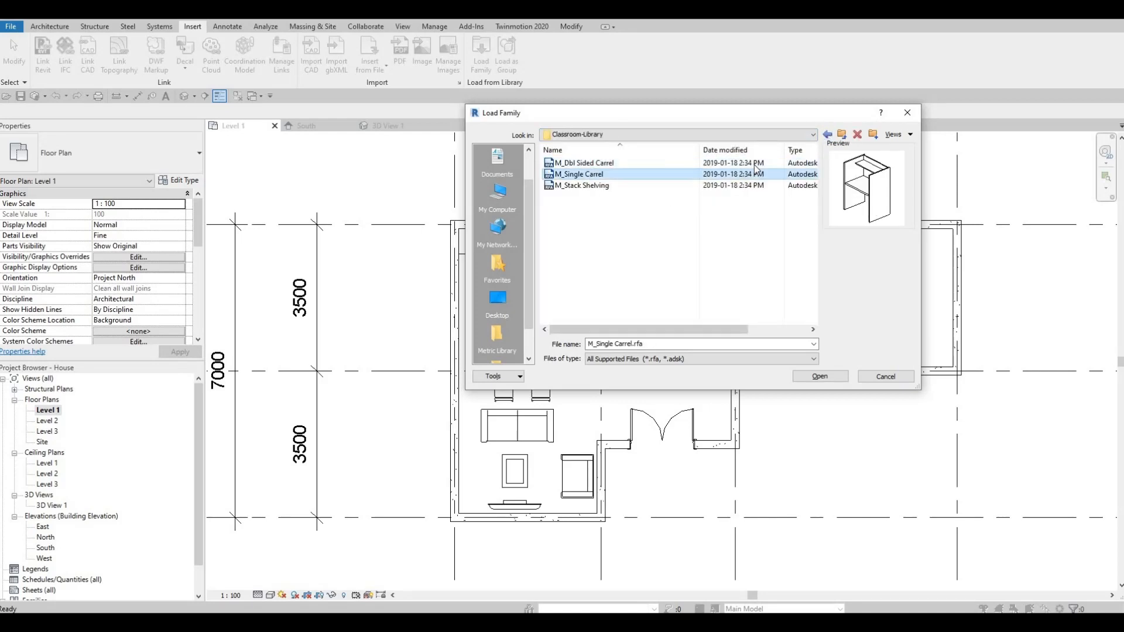
{"action": "left_click", "coordinate": [828, 134]}
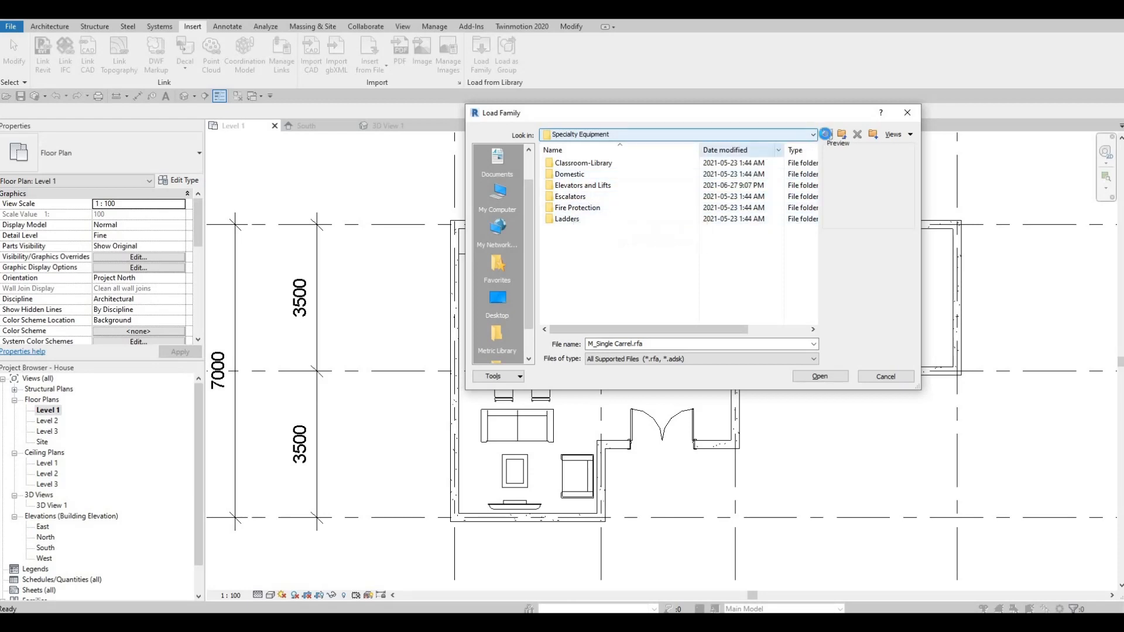
{"action": "left_click", "coordinate": [827, 134]}
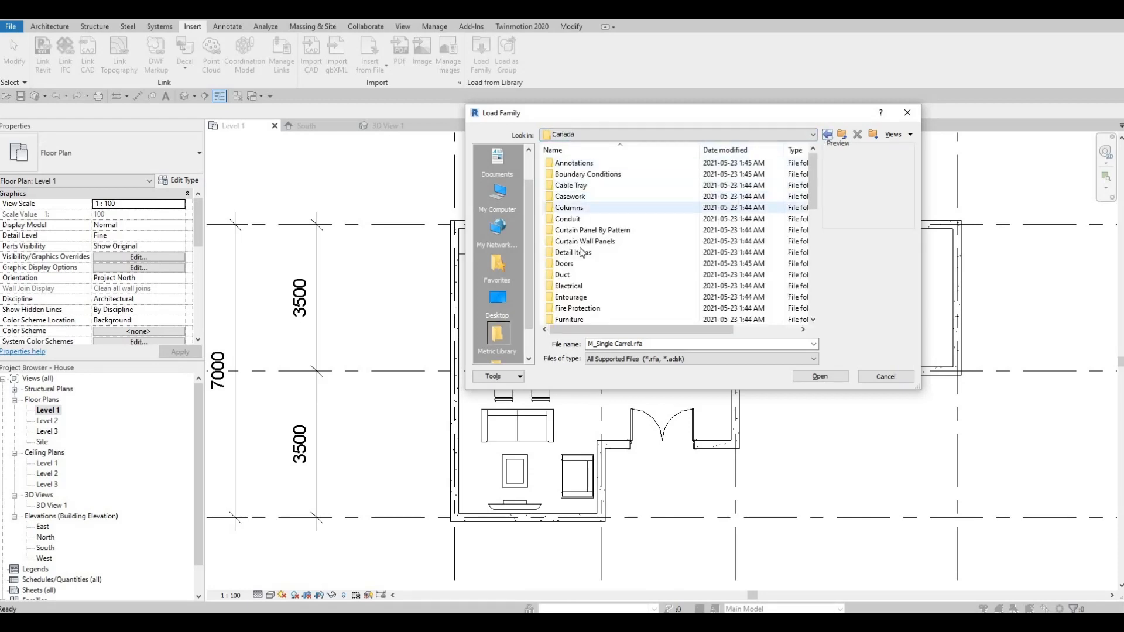
Browse the Canada library to the Tables folder under Furniture.
{"action": "scroll", "coordinate": [588, 252], "scroll_direction": "down", "scroll_amount": 1}
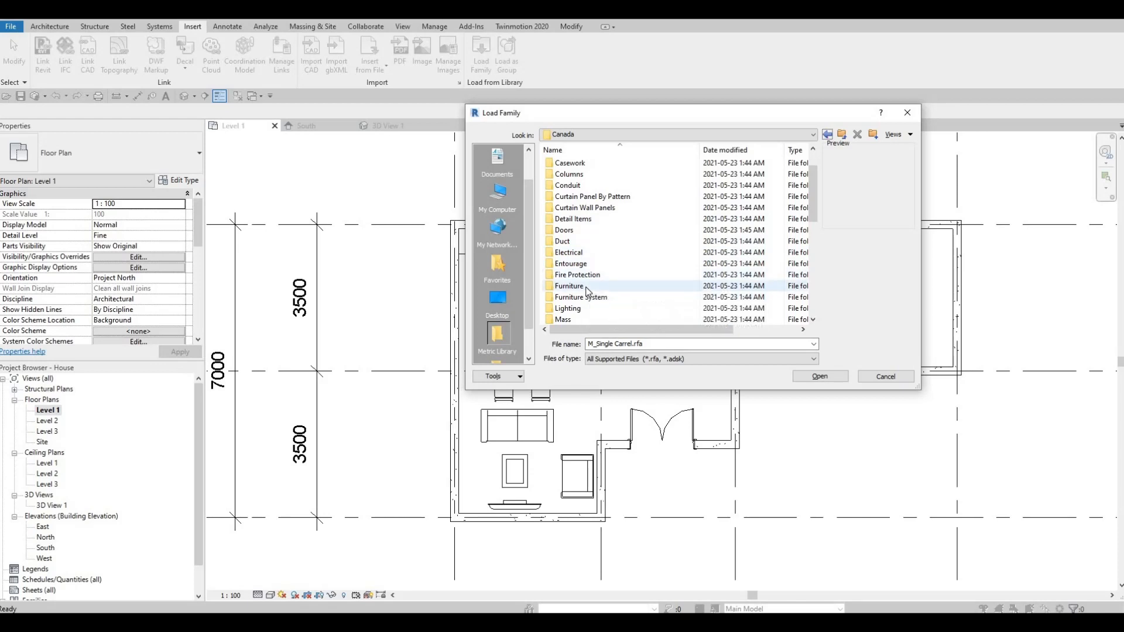
{"action": "double_click", "coordinate": [581, 286]}
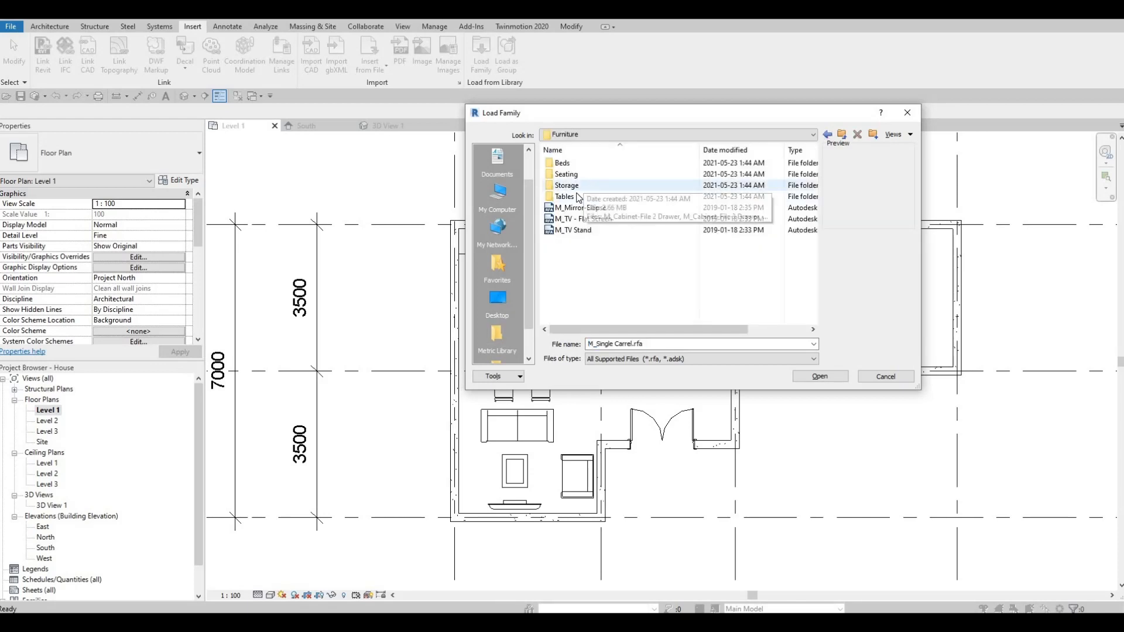
{"action": "double_click", "coordinate": [583, 197]}
Examine the previews of the desk and table families in the Tables folder to find a desk for the office.
{"action": "left_click", "coordinate": [580, 163]}
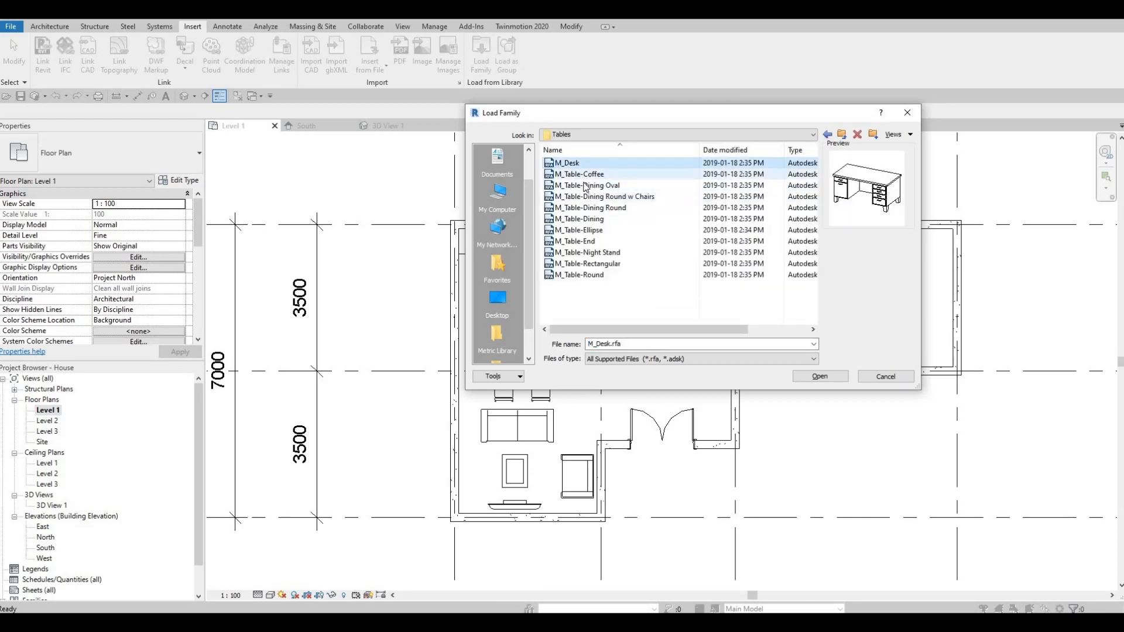
{"action": "left_click", "coordinate": [581, 186]}
{"action": "left_click", "coordinate": [577, 211]}
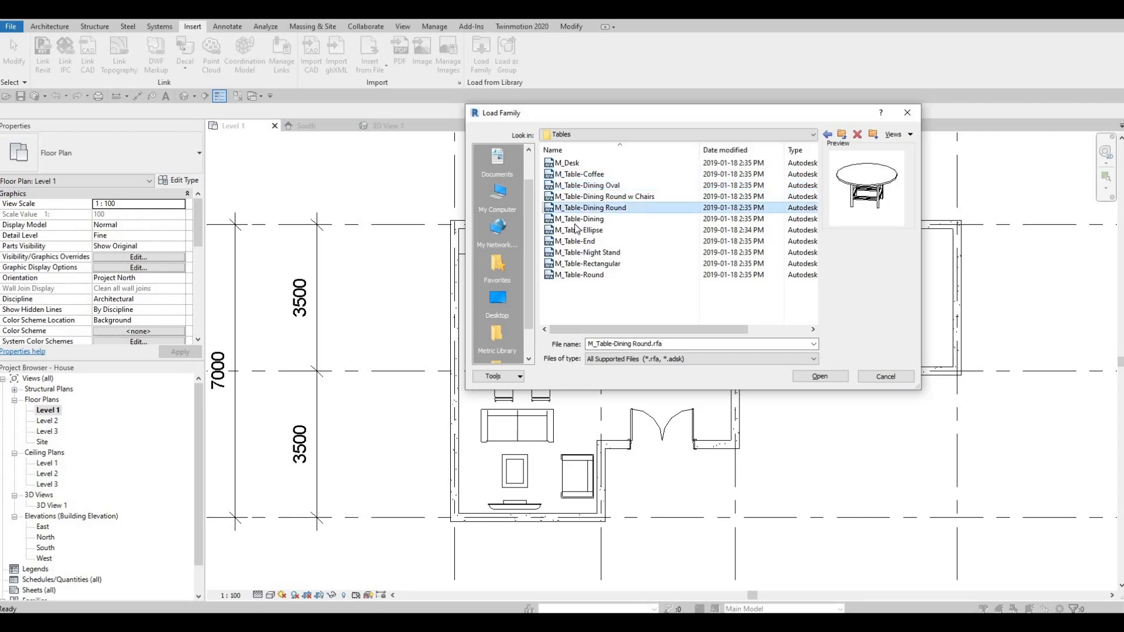
{"action": "left_click", "coordinate": [573, 221]}
{"action": "left_click", "coordinate": [571, 240]}
{"action": "left_click", "coordinate": [569, 265]}
{"action": "left_click", "coordinate": [567, 278]}
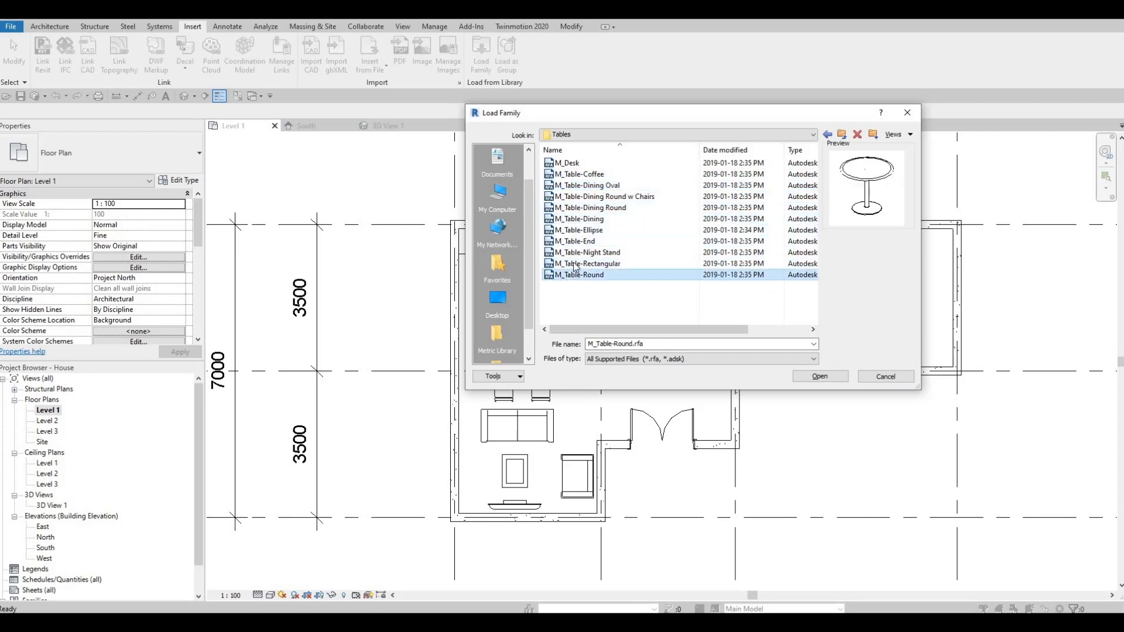
{"action": "left_click", "coordinate": [574, 241]}
{"action": "left_click", "coordinate": [571, 230]}
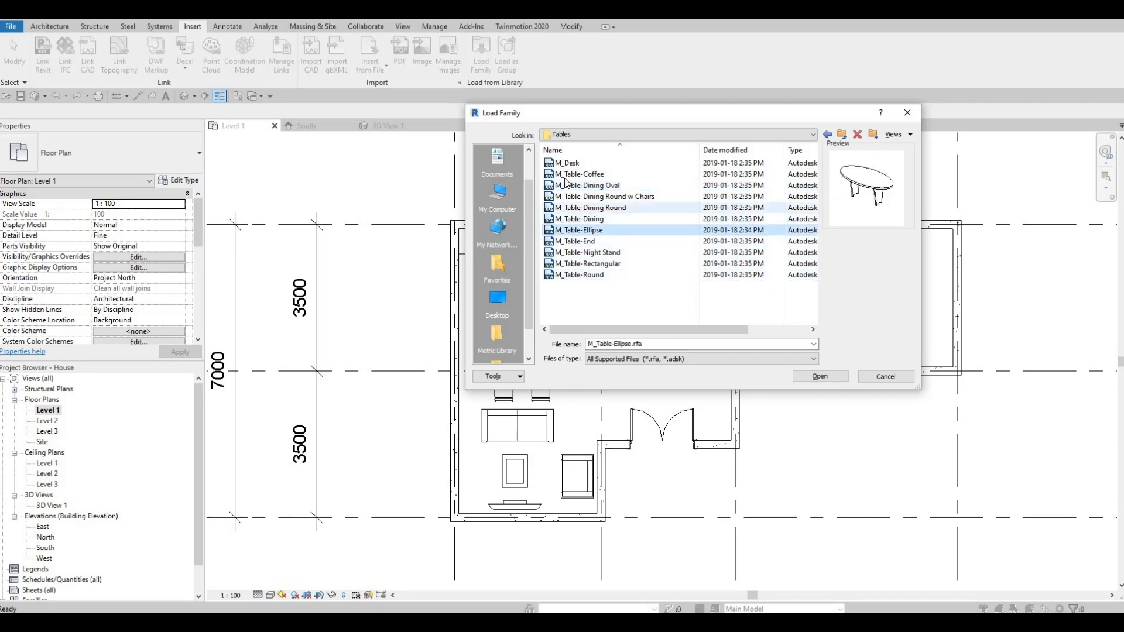
{"action": "left_click", "coordinate": [569, 208]}
{"action": "left_click", "coordinate": [565, 176]}
{"action": "left_click", "coordinate": [574, 195]}
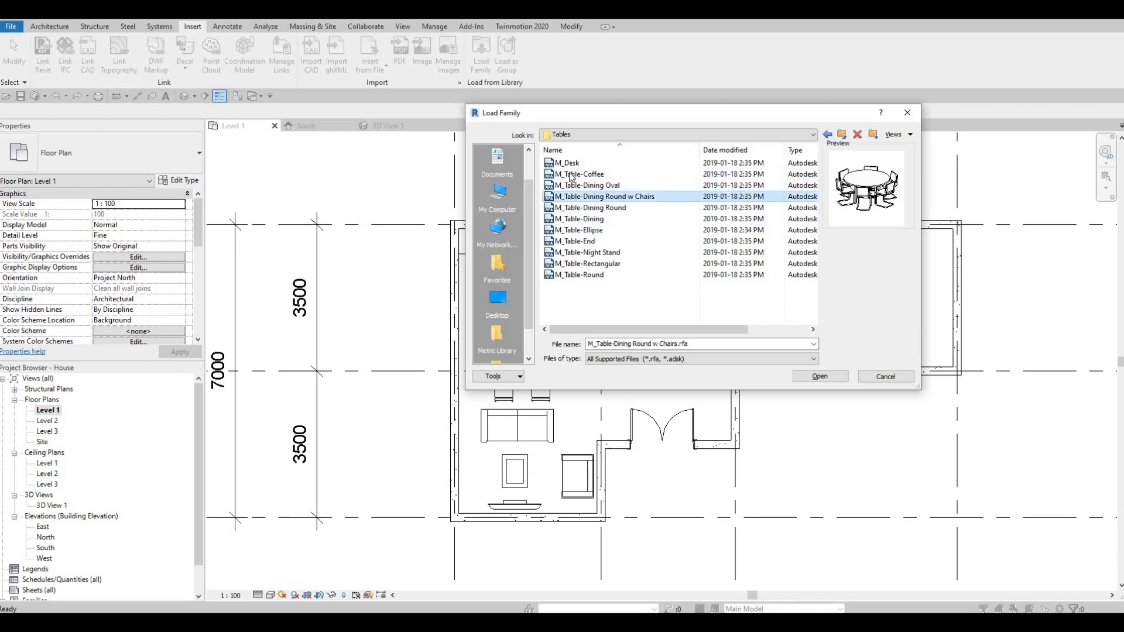
{"action": "left_click", "coordinate": [571, 175]}
Load the M_Desk family into the project.
{"action": "left_click", "coordinate": [568, 163]}
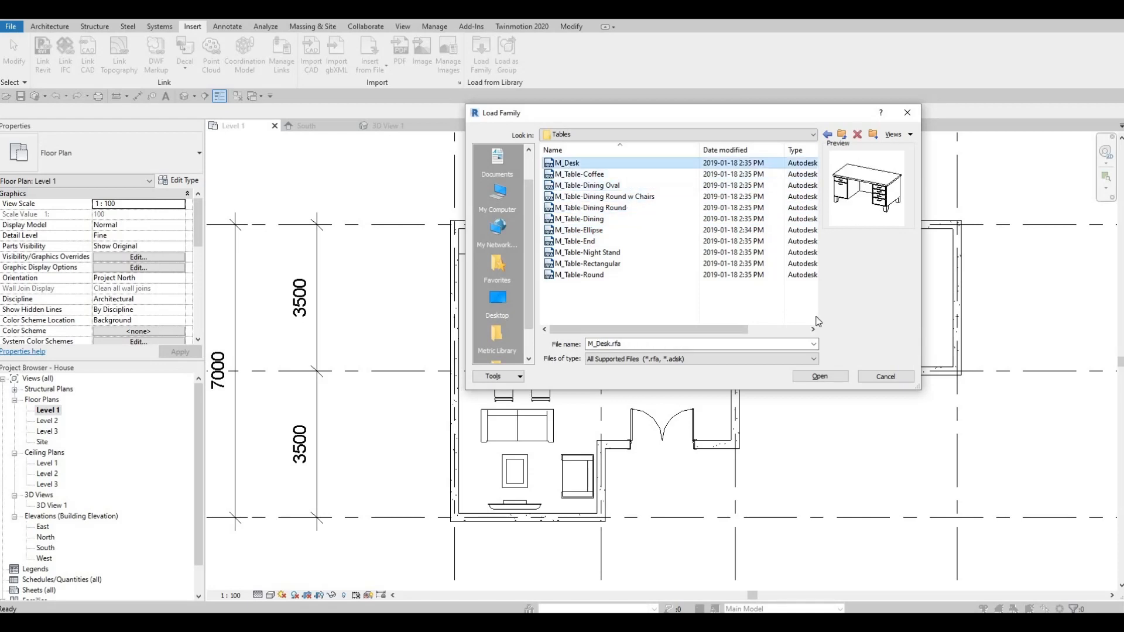
{"action": "left_click", "coordinate": [820, 376]}
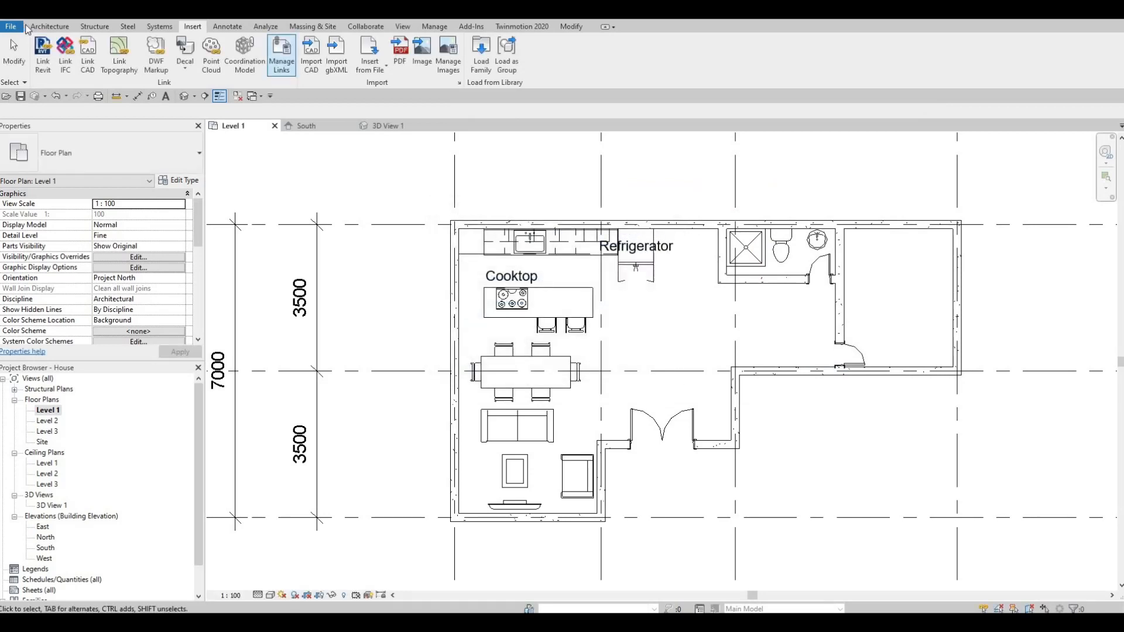
{"action": "left_click", "coordinate": [57, 27]}
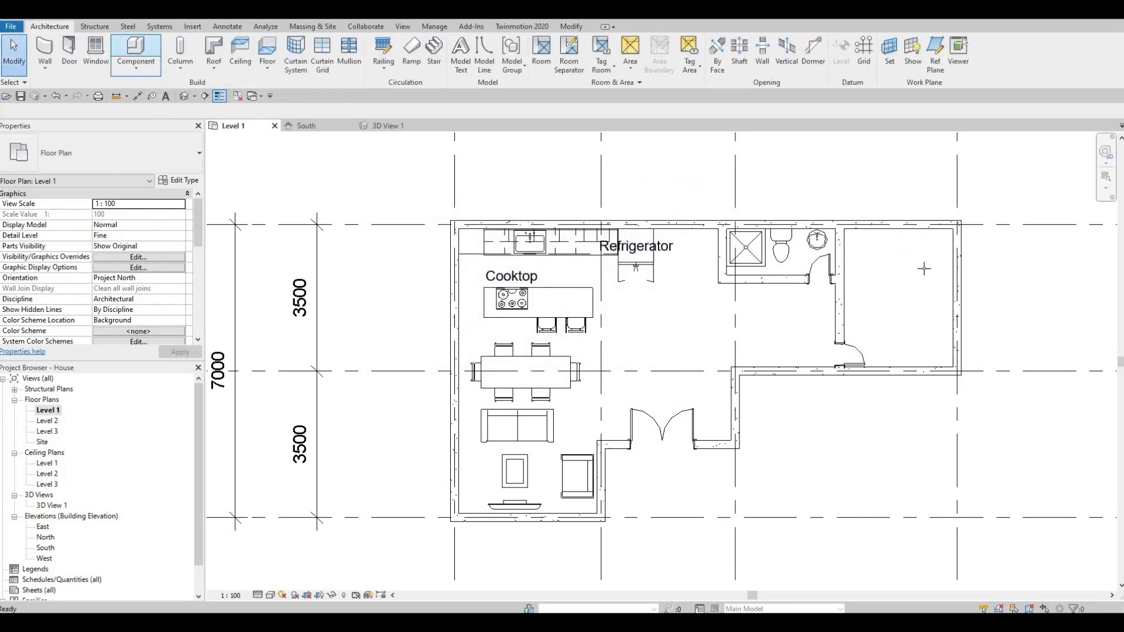
{"action": "scroll", "coordinate": [924, 269], "scroll_direction": "up", "scroll_amount": 2}
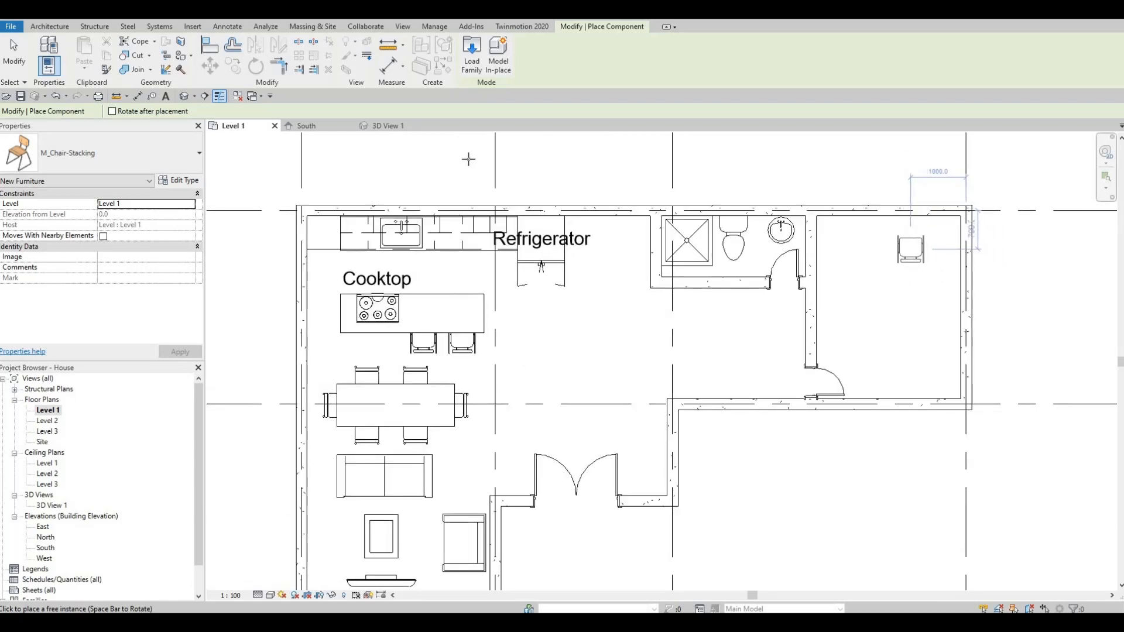
{"action": "key", "text": "Escape"}
{"action": "key", "text": "Escape"}
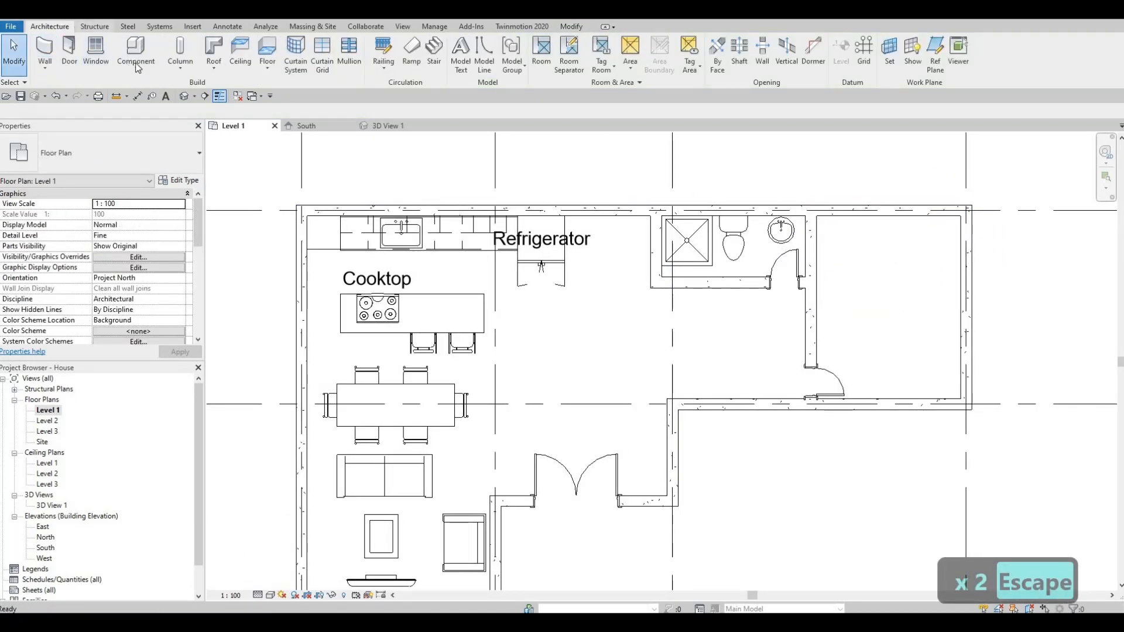
Place an M_Desk component of type 1525 x 762mm Student in the empty room beside the bathroom, with its short end against the east exterior wall.
{"action": "key", "text": "c"}
{"action": "key", "text": "m"}
{"action": "left_click", "coordinate": [170, 157]}
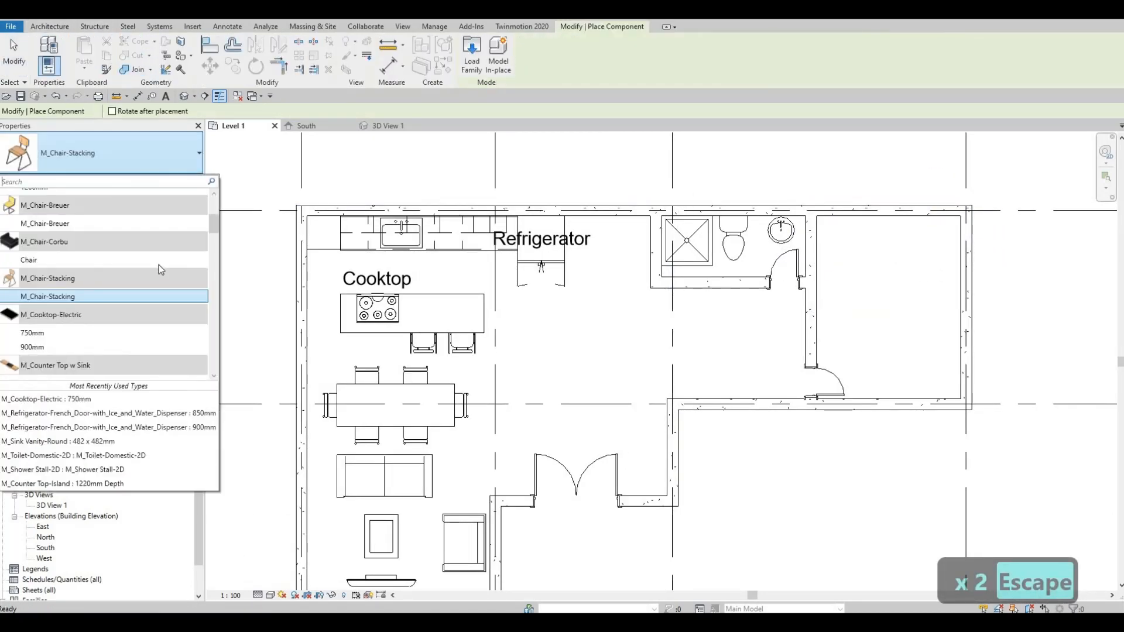
{"action": "scroll", "coordinate": [158, 281], "scroll_direction": "down", "scroll_amount": 3}
{"action": "scroll", "coordinate": [155, 290], "scroll_direction": "down", "scroll_amount": 5}
{"action": "scroll", "coordinate": [79, 265], "scroll_direction": "up", "scroll_amount": 3}
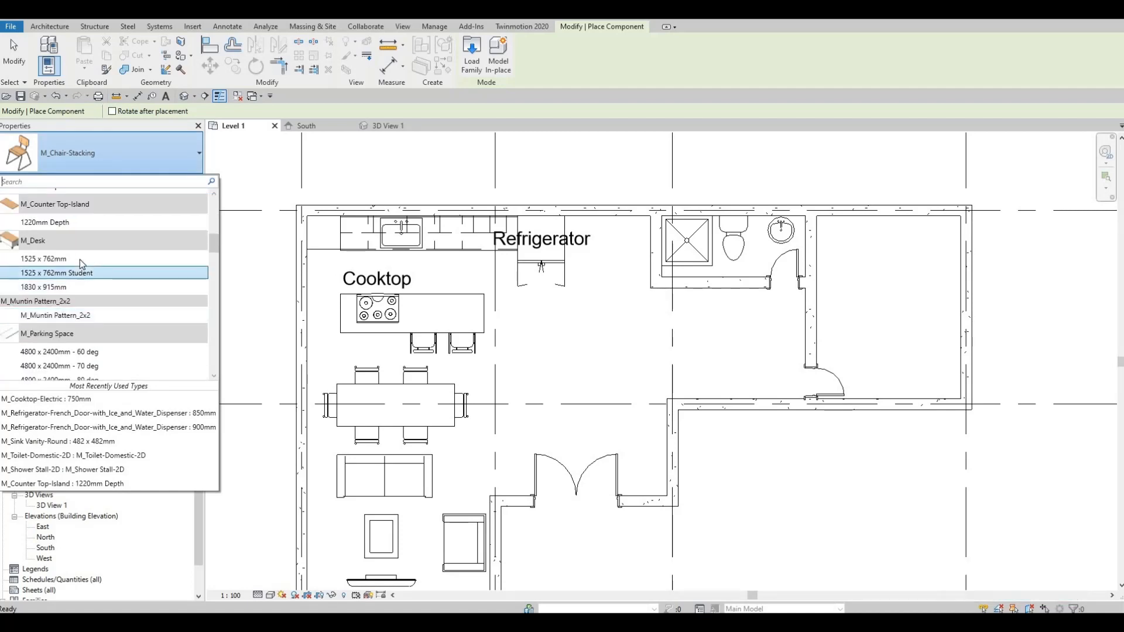
{"action": "left_click", "coordinate": [75, 273]}
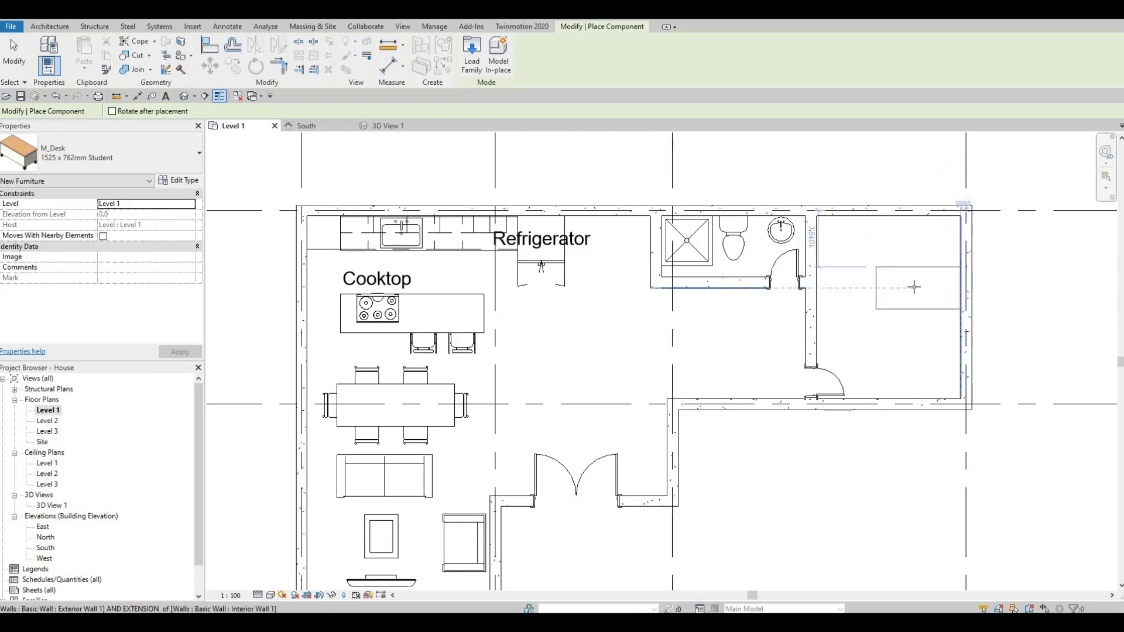
{"action": "left_click", "coordinate": [882, 314]}
{"action": "key", "text": "Escape"}
{"action": "key", "text": "Escape"}
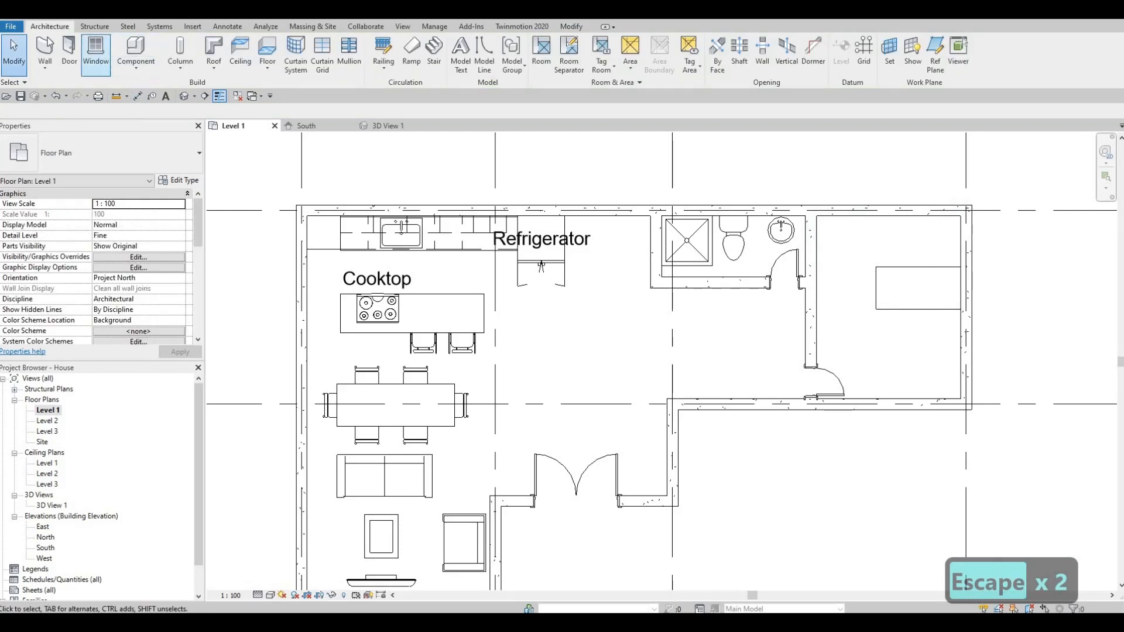
Start loading another family and browse the Canada library to the Seating folder under Furniture.
{"action": "left_click", "coordinate": [192, 27]}
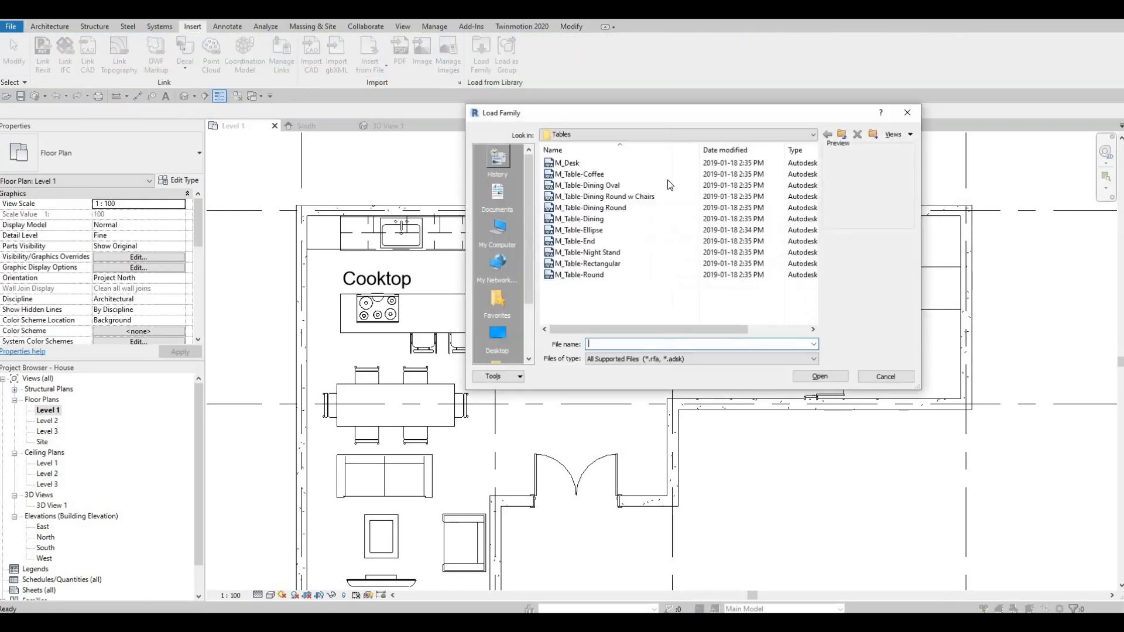
{"action": "left_click", "coordinate": [658, 135]}
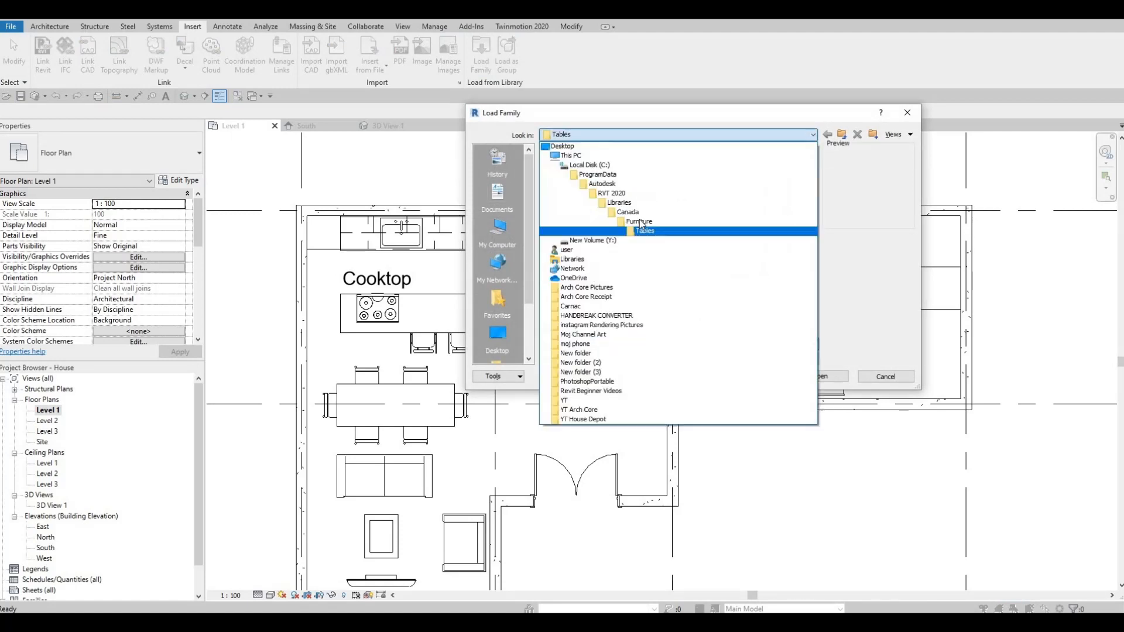
{"action": "left_click", "coordinate": [611, 205]}
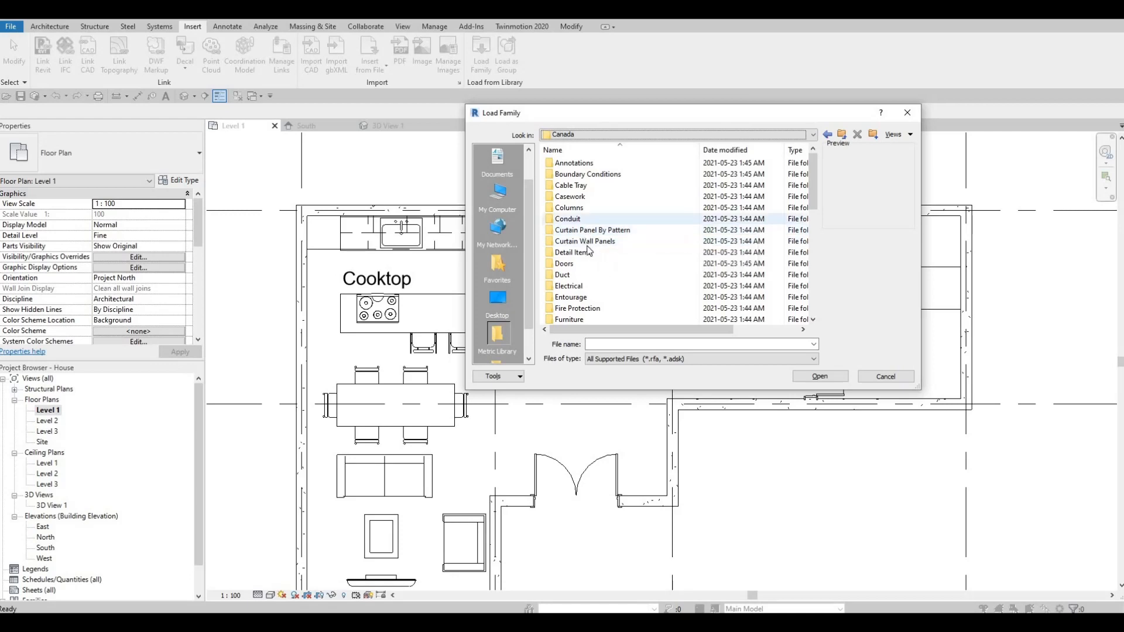
{"action": "scroll", "coordinate": [587, 235], "scroll_direction": "down", "scroll_amount": 2}
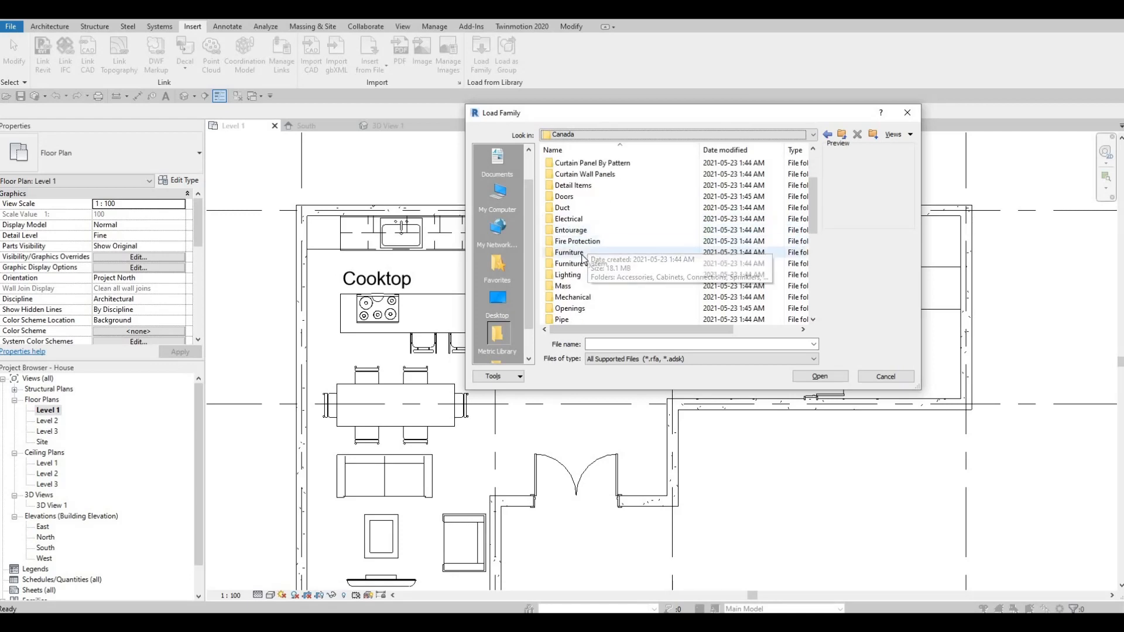
{"action": "double_click", "coordinate": [583, 252]}
{"action": "double_click", "coordinate": [590, 174]}
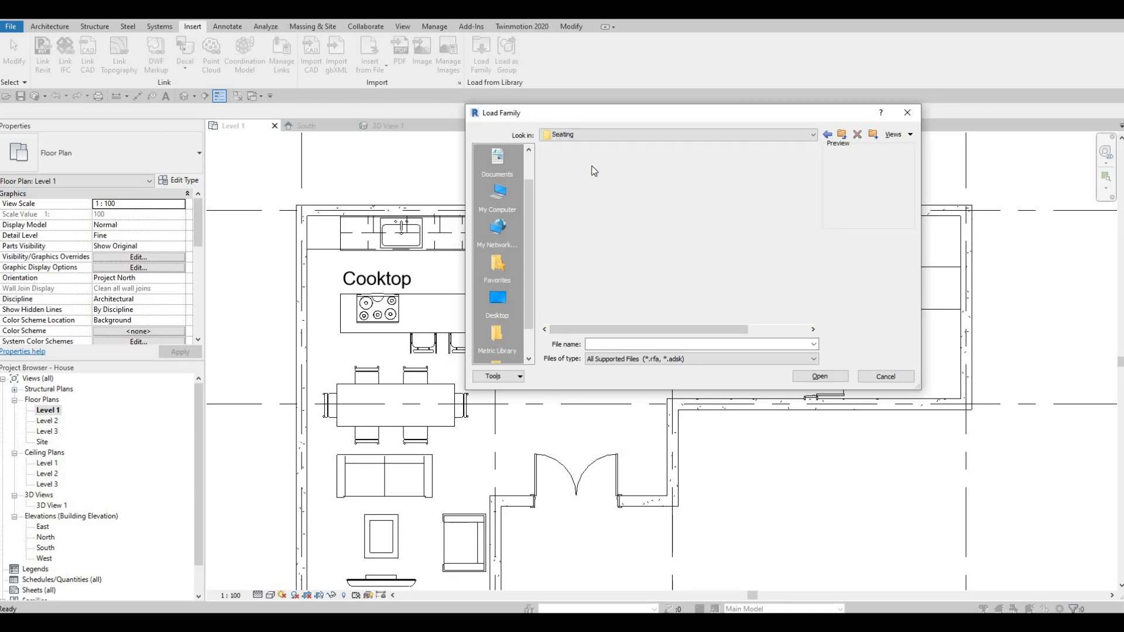
Compare the chair previews in the Seating folder and load the M_Chair-Executive family into the project.
{"action": "key", "text": "Down"}
{"action": "key", "text": "Down"}
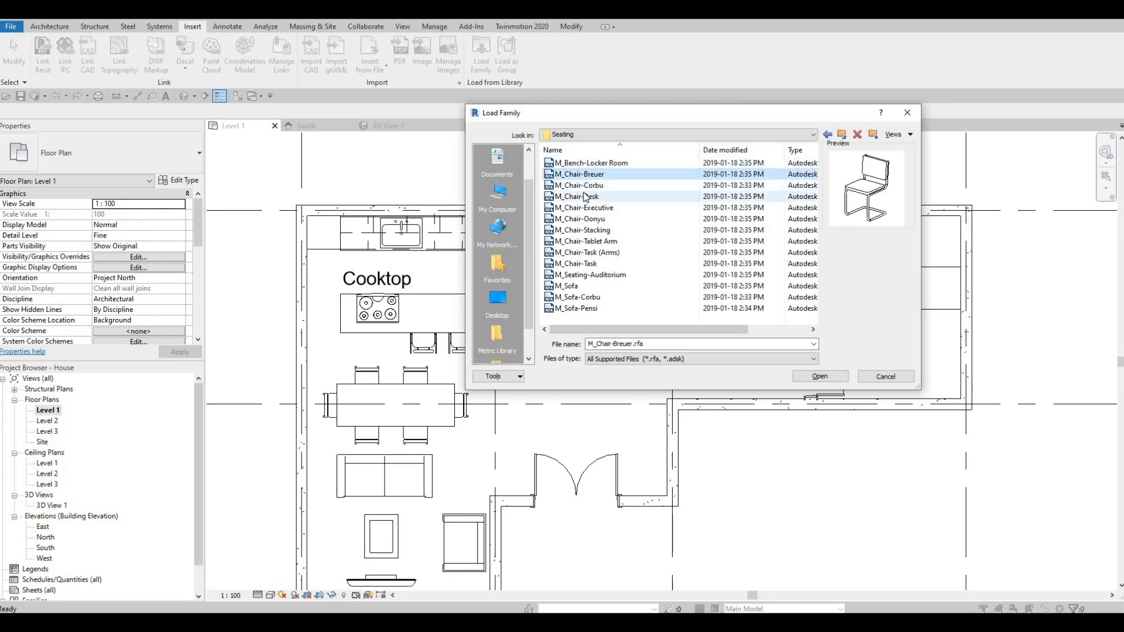
{"action": "left_click", "coordinate": [584, 197]}
{"action": "left_click", "coordinate": [582, 186]}
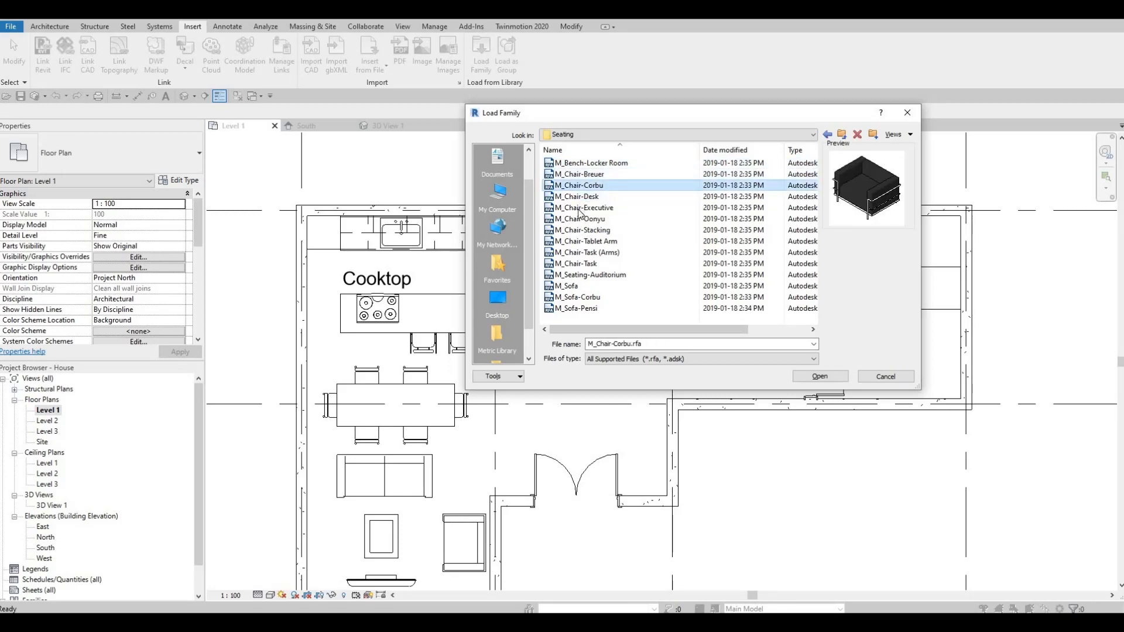
{"action": "left_click", "coordinate": [580, 198]}
{"action": "left_click", "coordinate": [593, 219]}
{"action": "left_click", "coordinate": [590, 209]}
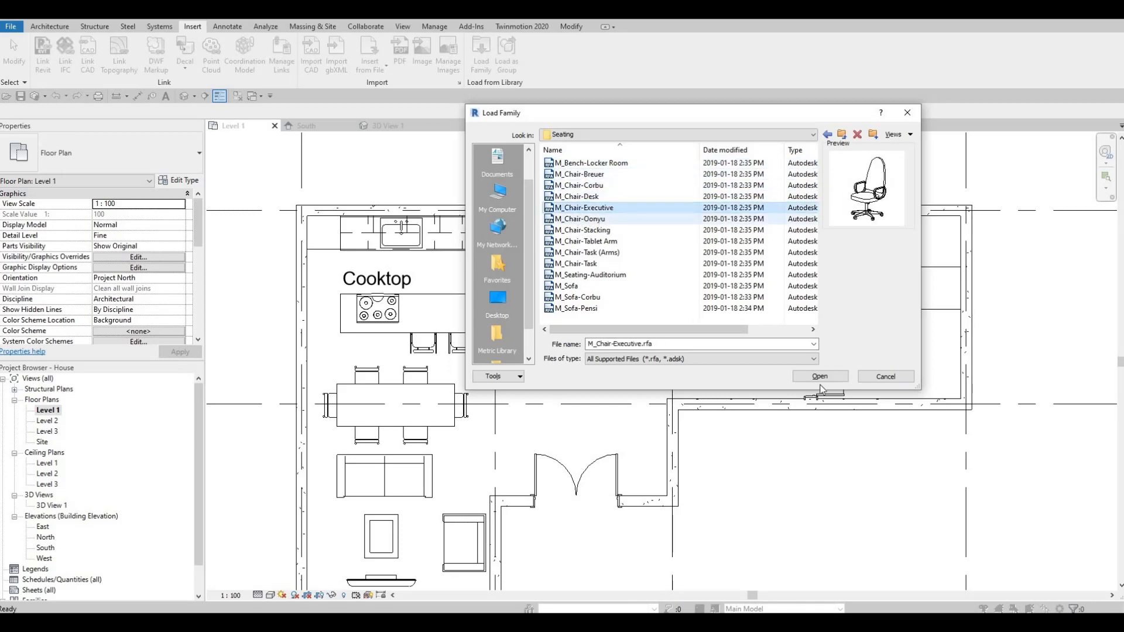
{"action": "key", "text": "Return"}
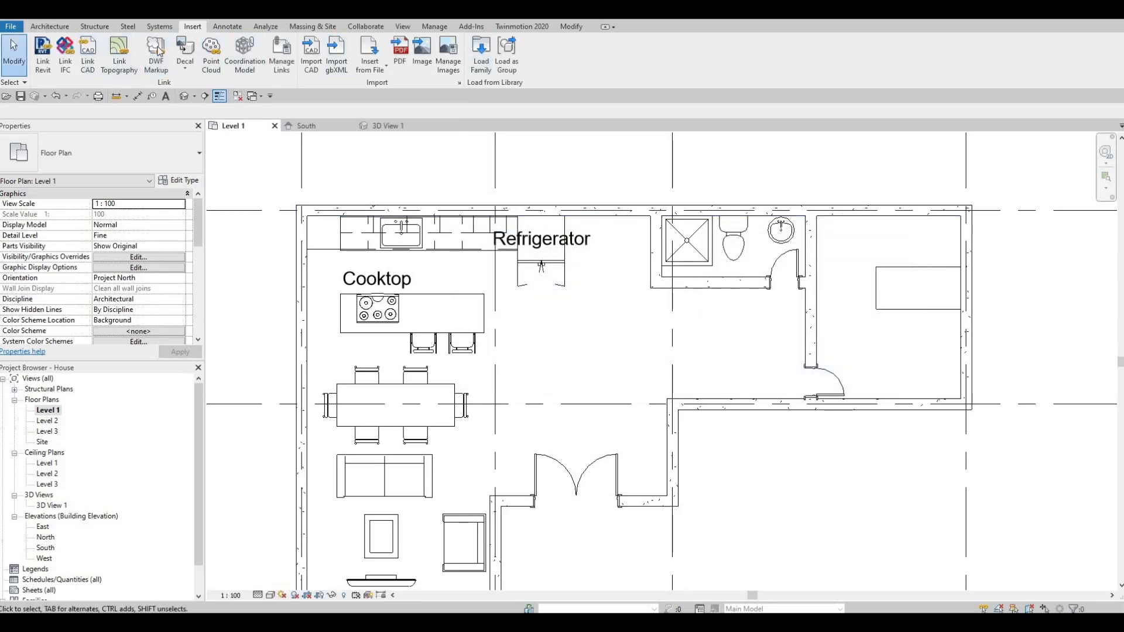
Place an M_Chair-Executive component on the north side of the office desk, facing it.
{"action": "left_click", "coordinate": [50, 27]}
{"action": "left_click", "coordinate": [117, 50]}
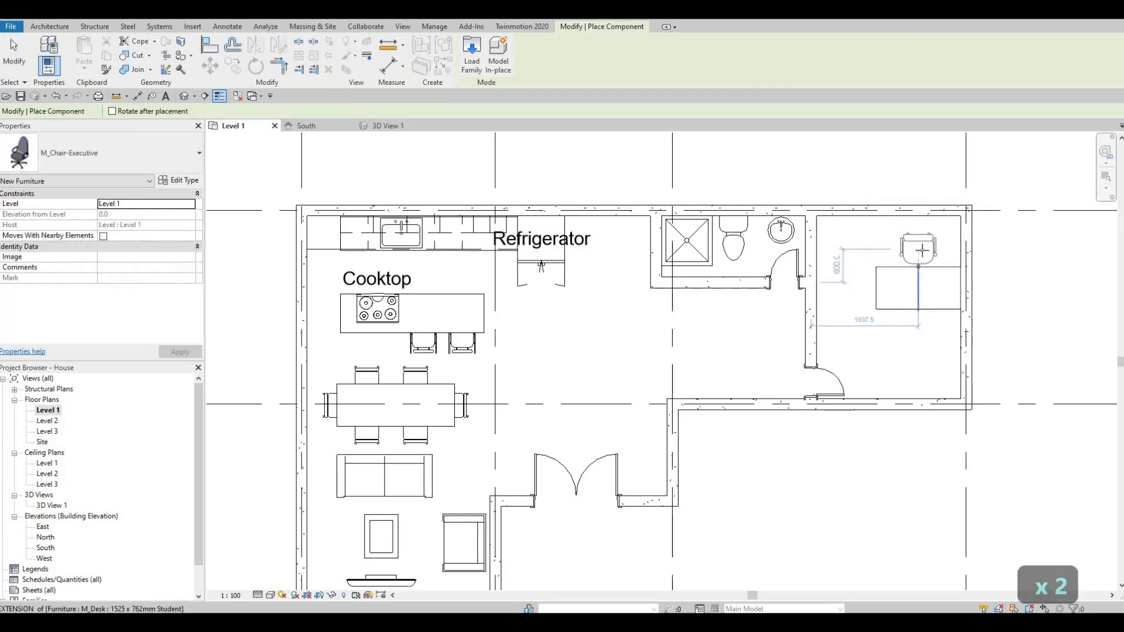
{"action": "left_click", "coordinate": [921, 265]}
{"action": "key", "text": "Escape"}
{"action": "key", "text": "Escape"}
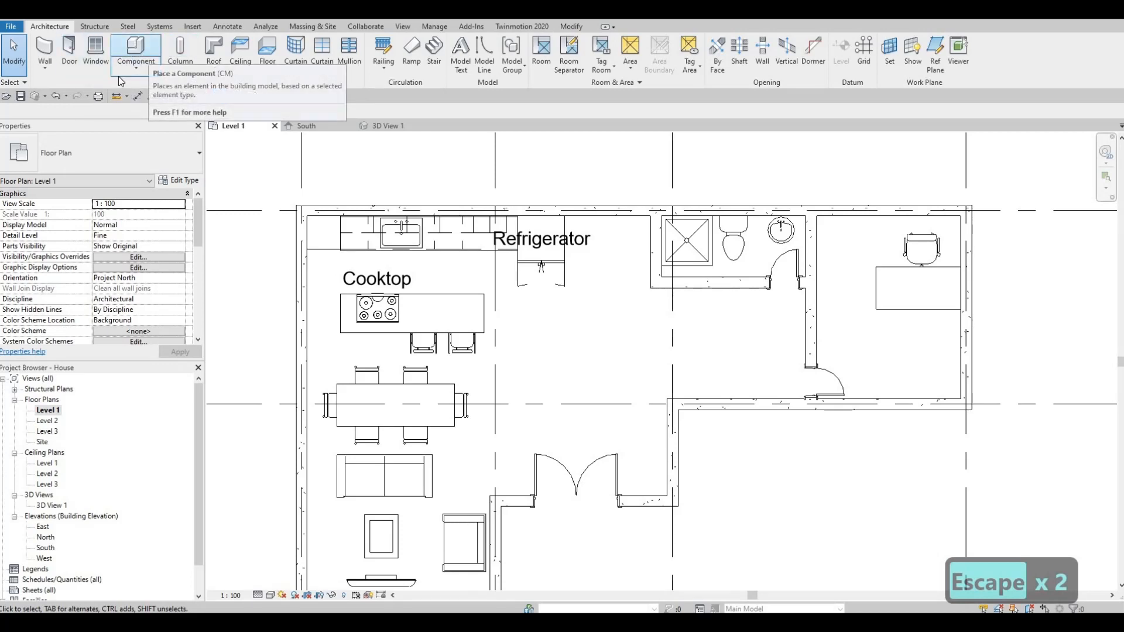
Place two M_Chair-Stacking components side by side along the south side of the office desk as visitor chairs.
{"action": "left_click", "coordinate": [136, 52]}
{"action": "left_click", "coordinate": [117, 154]}
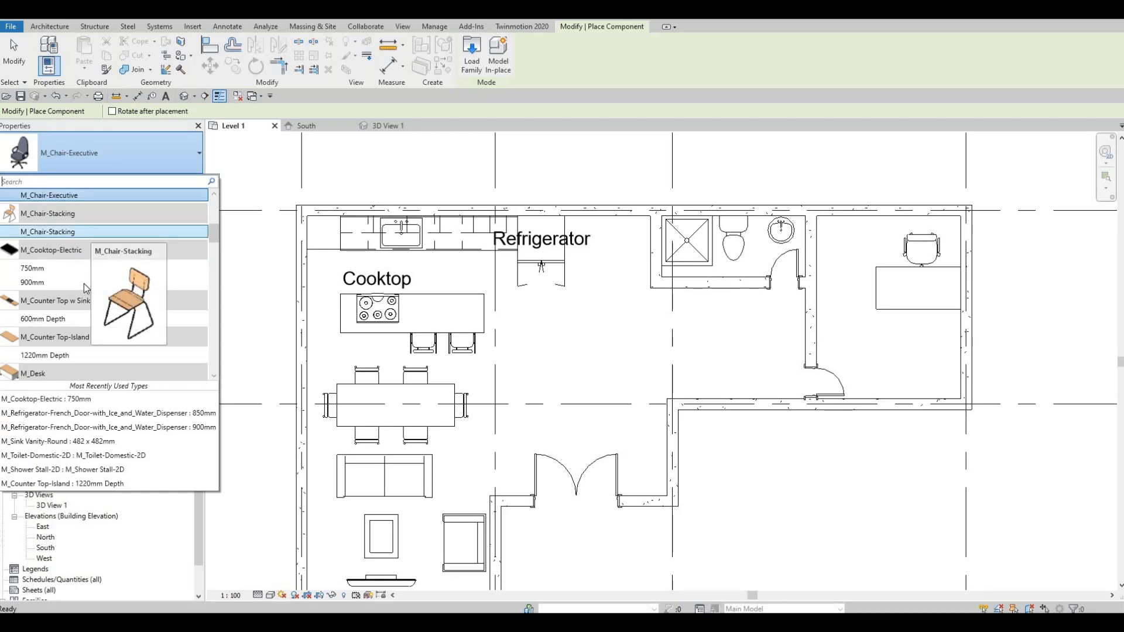
{"action": "scroll", "coordinate": [84, 282], "scroll_direction": "down", "scroll_amount": 2}
{"action": "scroll", "coordinate": [83, 282], "scroll_direction": "up", "scroll_amount": 4}
{"action": "scroll", "coordinate": [85, 286], "scroll_direction": "up", "scroll_amount": 5}
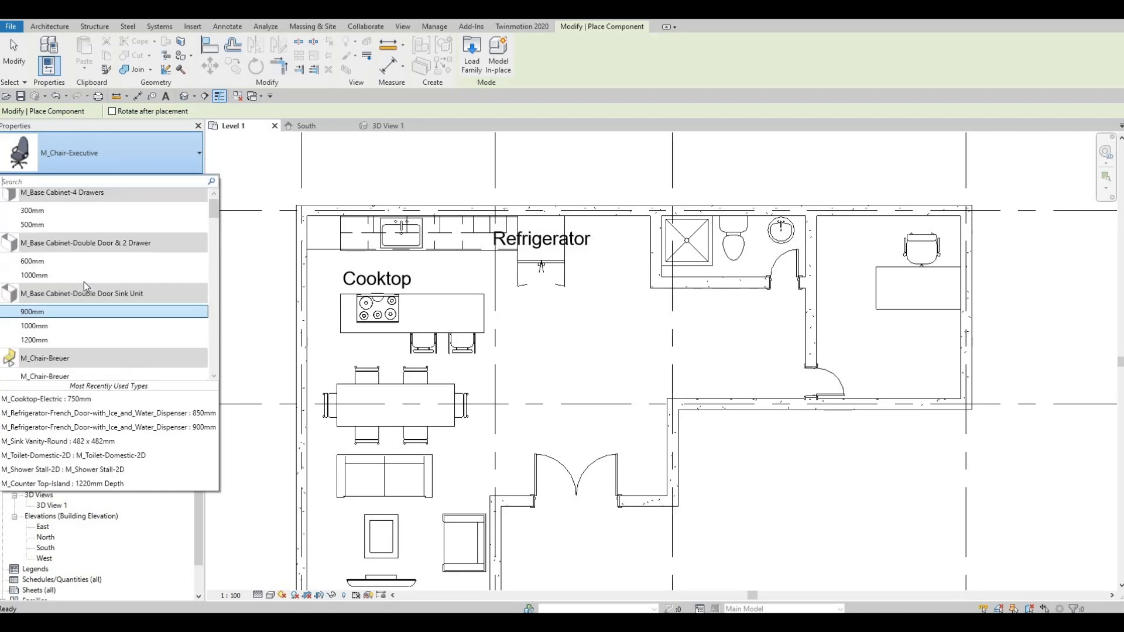
{"action": "scroll", "coordinate": [85, 286], "scroll_direction": "down", "scroll_amount": 5}
{"action": "scroll", "coordinate": [85, 285], "scroll_direction": "down", "scroll_amount": 12}
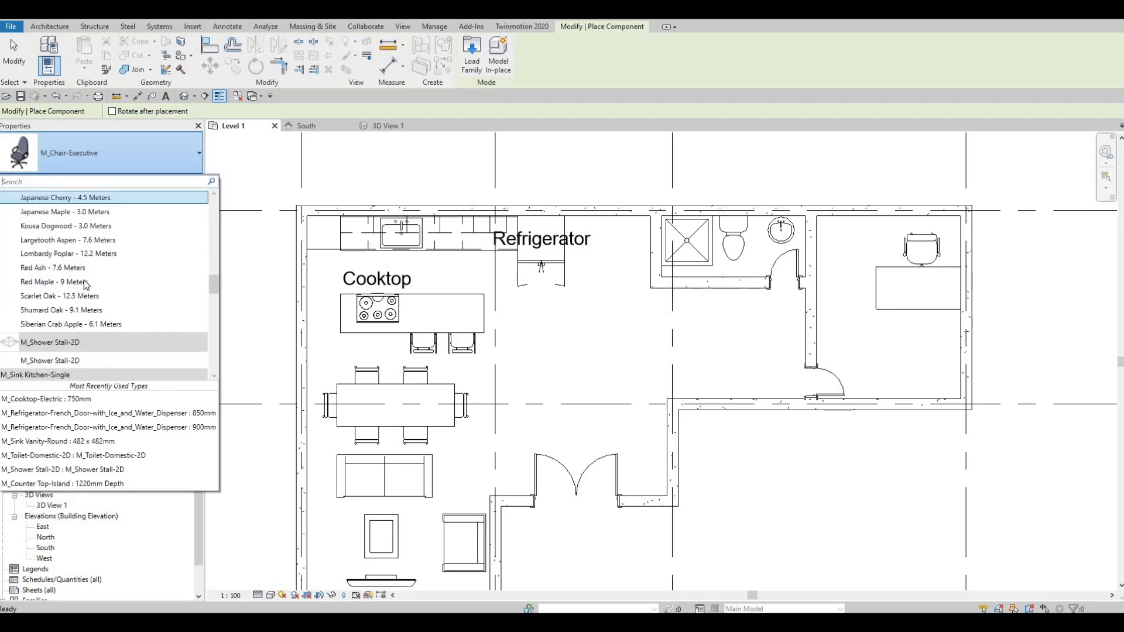
{"action": "scroll", "coordinate": [85, 284], "scroll_direction": "down", "scroll_amount": 10}
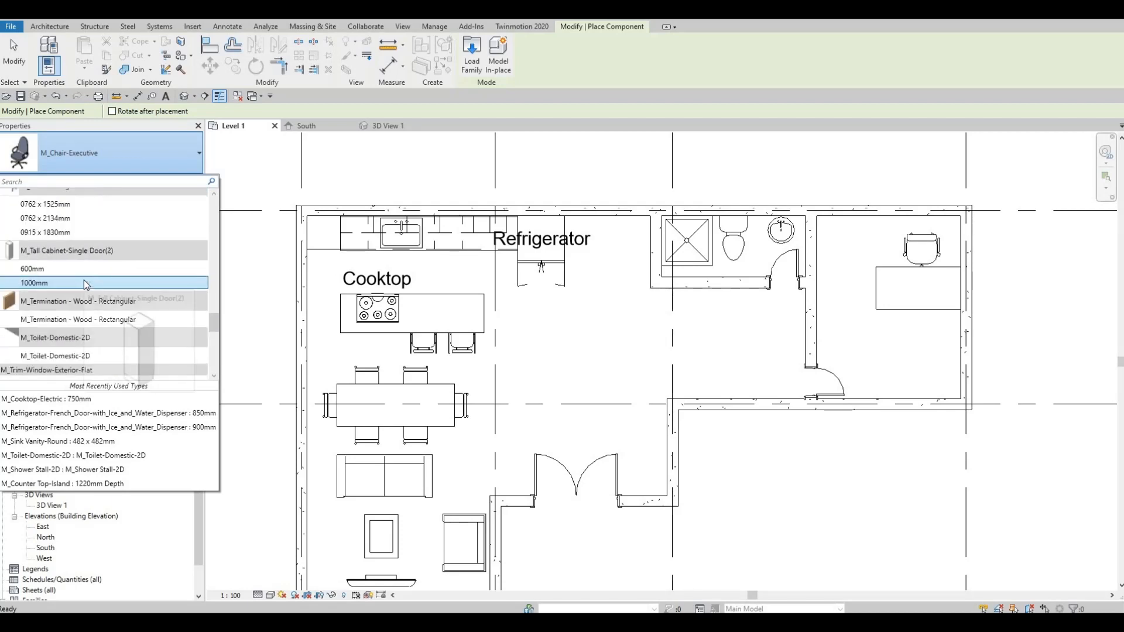
{"action": "scroll", "coordinate": [84, 284], "scroll_direction": "down", "scroll_amount": 6}
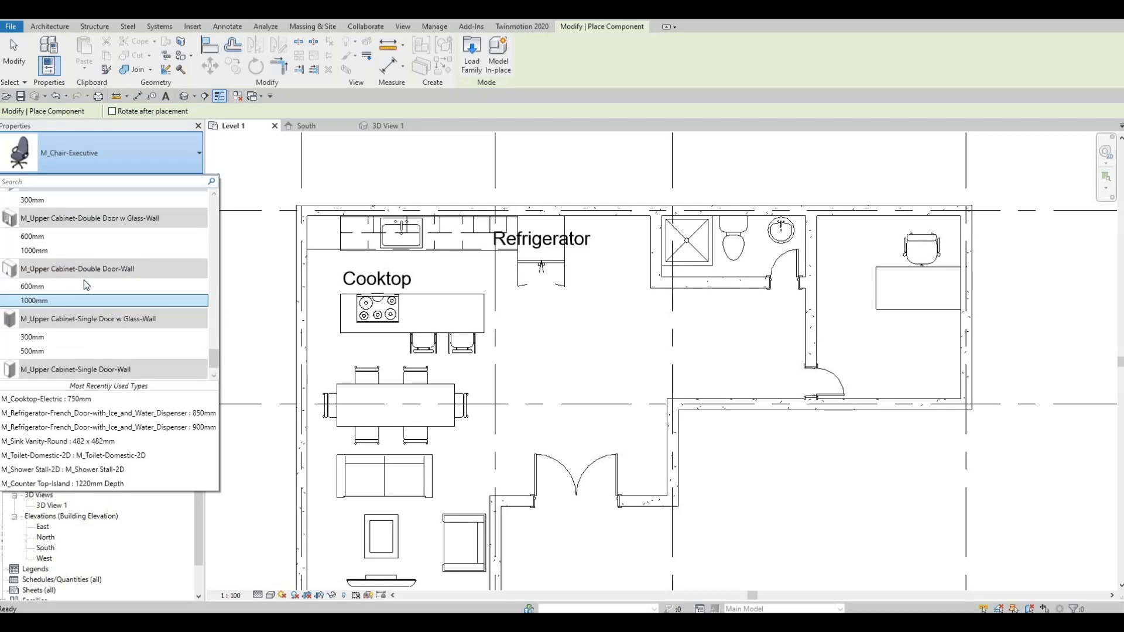
{"action": "scroll", "coordinate": [85, 285], "scroll_direction": "up", "scroll_amount": 8}
{"action": "scroll", "coordinate": [86, 285], "scroll_direction": "up", "scroll_amount": 10}
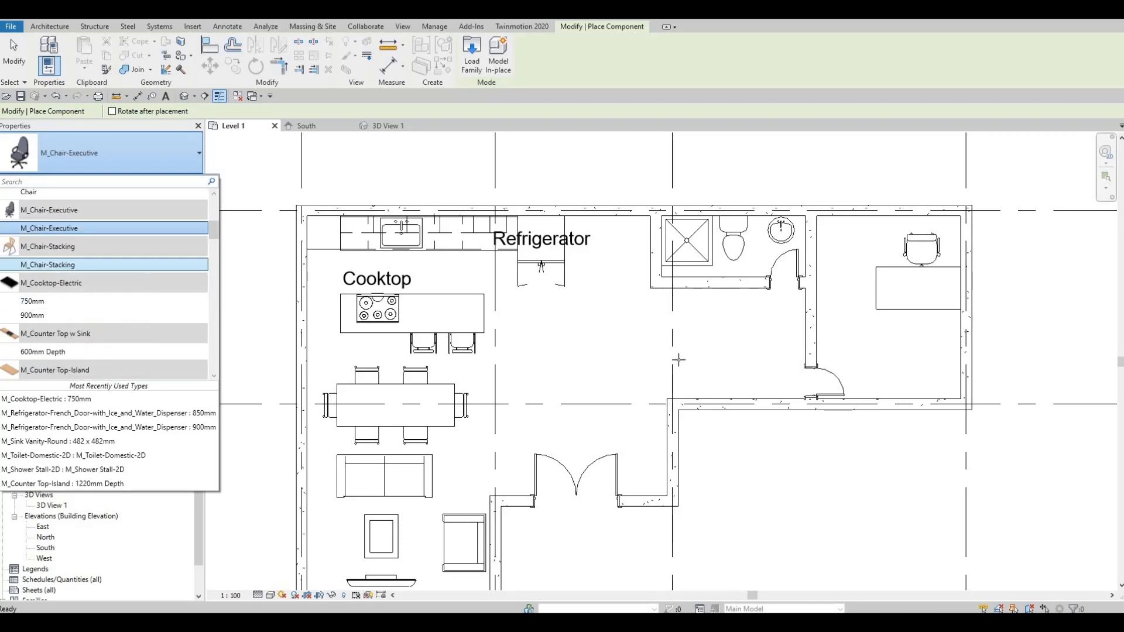
{"action": "left_click", "coordinate": [53, 265]}
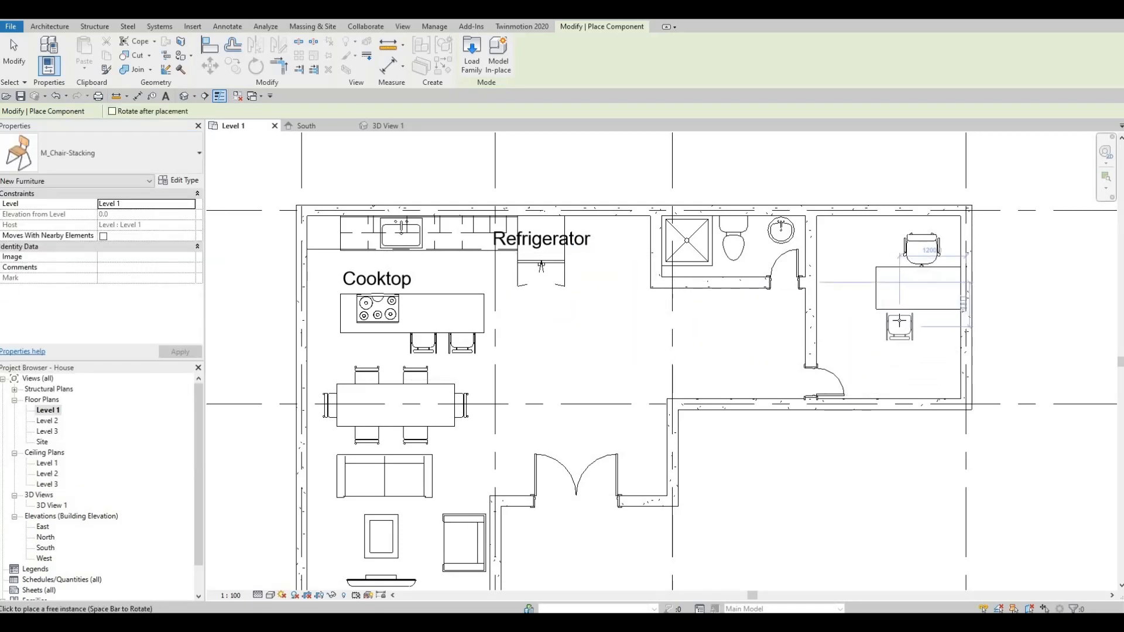
{"action": "left_click", "coordinate": [939, 320]}
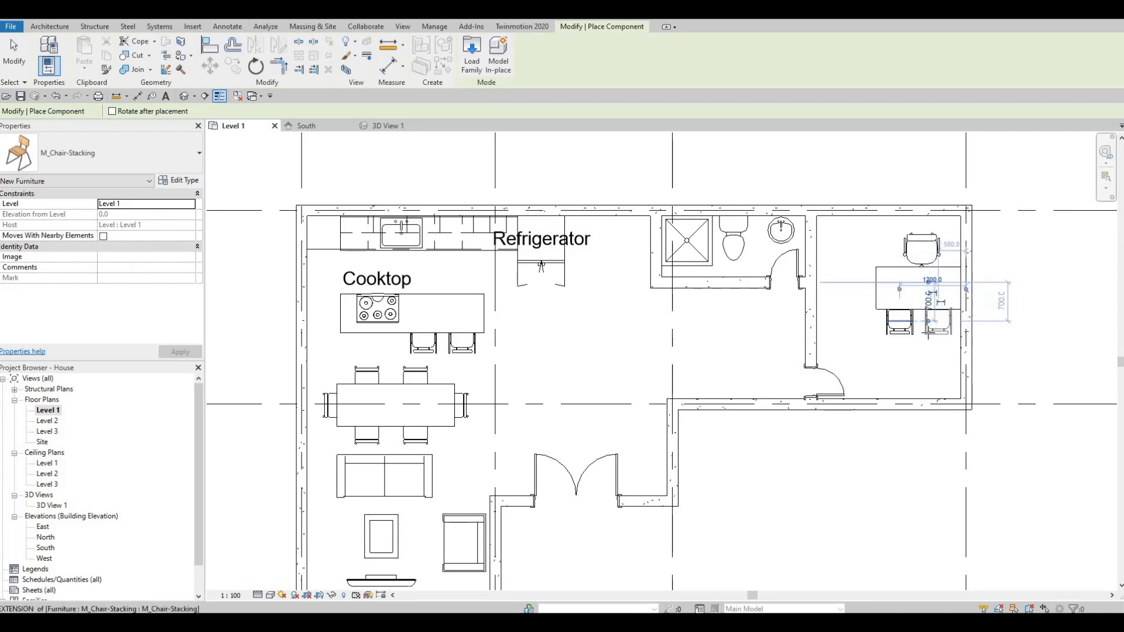
{"action": "key", "text": "Escape"}
{"action": "key", "text": "Escape"}
Review the furnished Level 1 plan as a whole, from the kitchen and living area to the office, with its grids and dimensions.
{"action": "scroll", "coordinate": [820, 356], "scroll_direction": "down", "scroll_amount": 3}
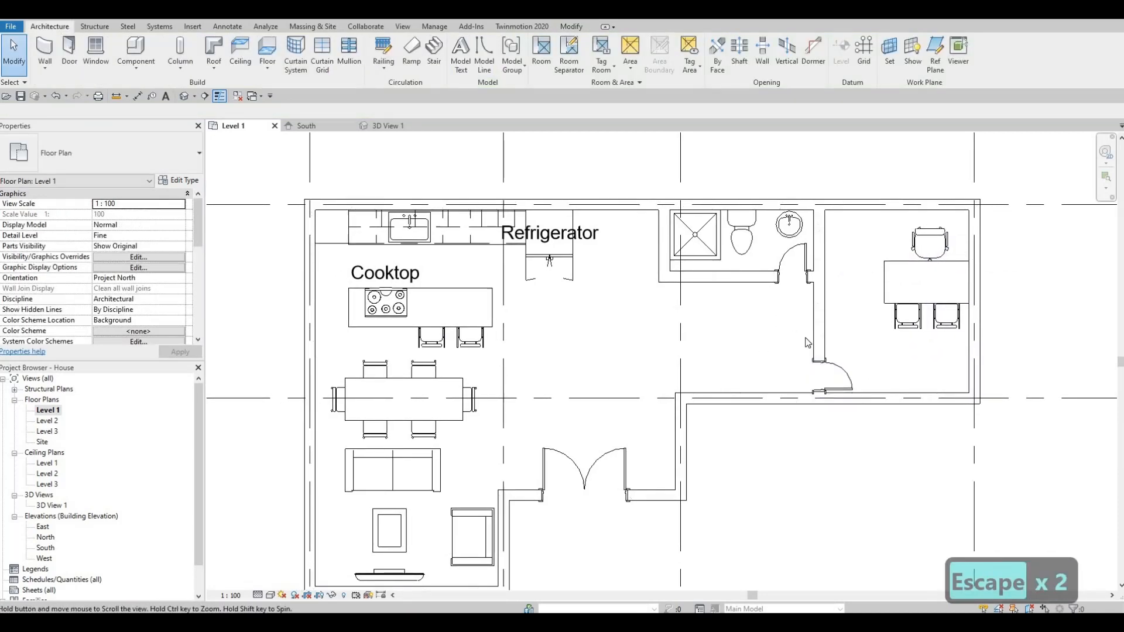
{"action": "middle_click_drag", "start_coordinate": [814, 334], "coordinate": [838, 268]}
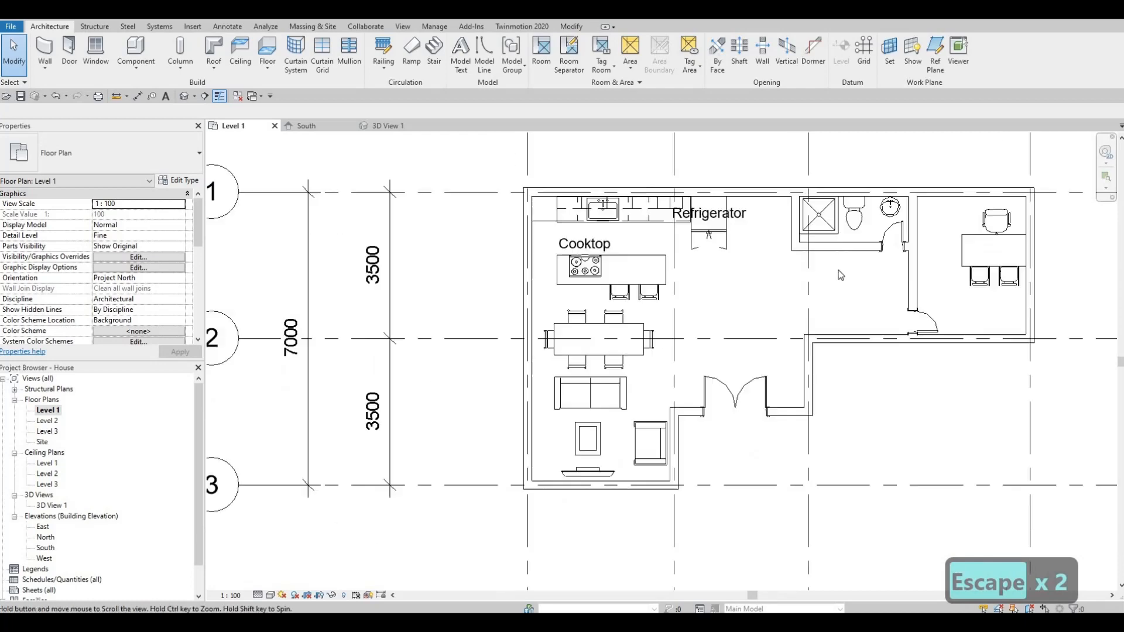
{"action": "scroll", "coordinate": [838, 265], "scroll_direction": "down", "scroll_amount": 2}
{"action": "middle_click_drag", "start_coordinate": [751, 333], "coordinate": [743, 349]}
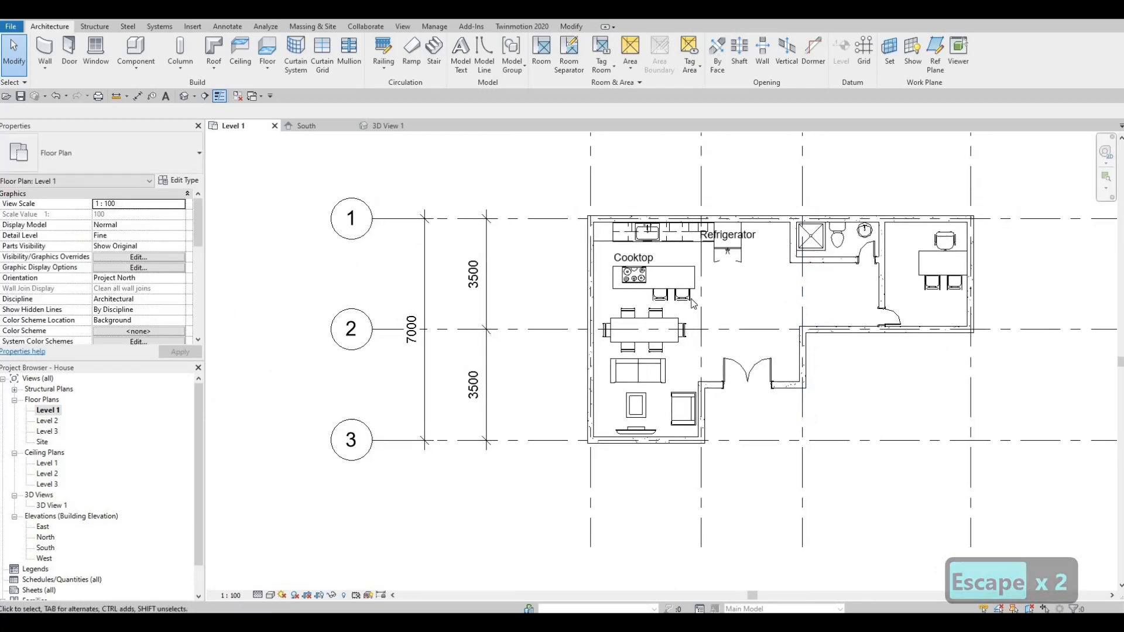
{"action": "middle_click_drag", "start_coordinate": [800, 313], "coordinate": [660, 323]}
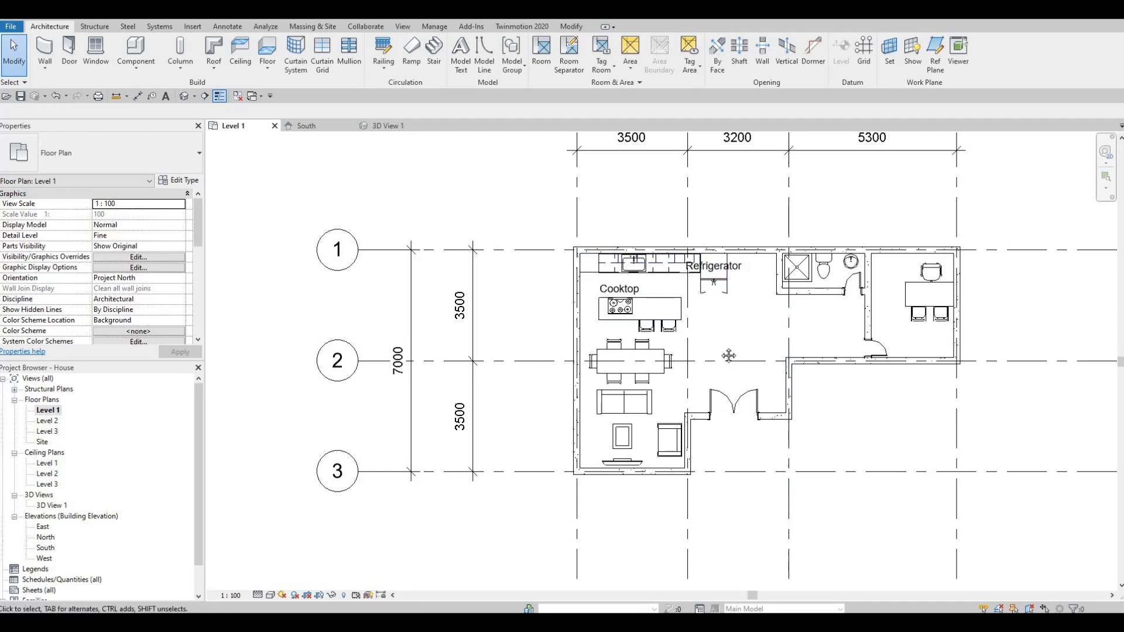
{"action": "scroll", "coordinate": [725, 378], "scroll_direction": "down", "scroll_amount": 1}
{"action": "middle_click_drag", "start_coordinate": [727, 375], "coordinate": [722, 420]}
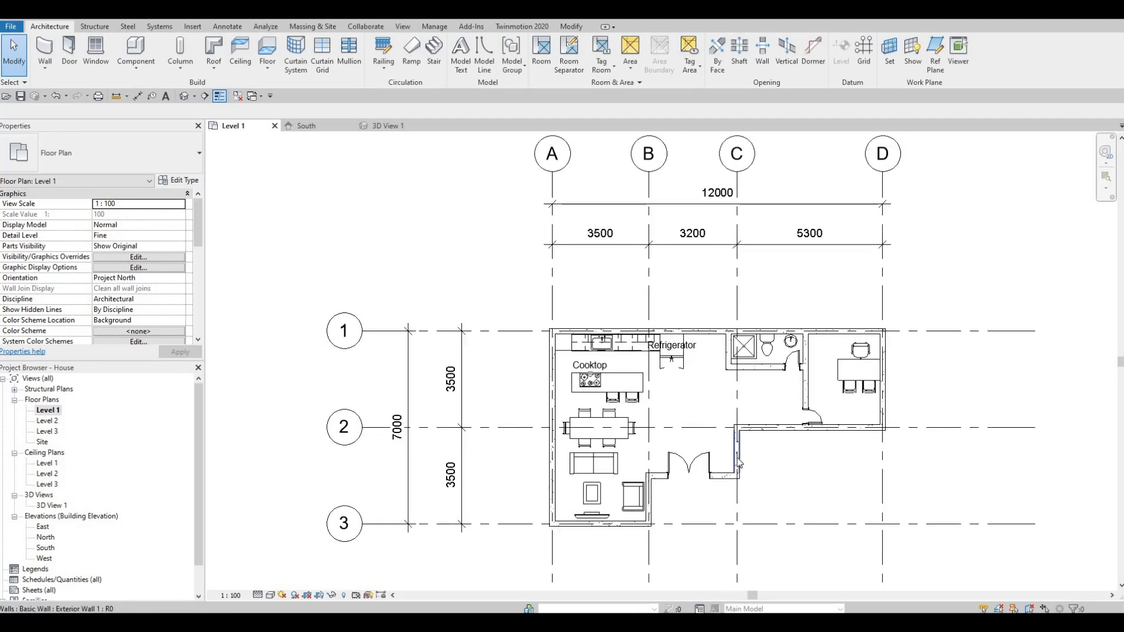